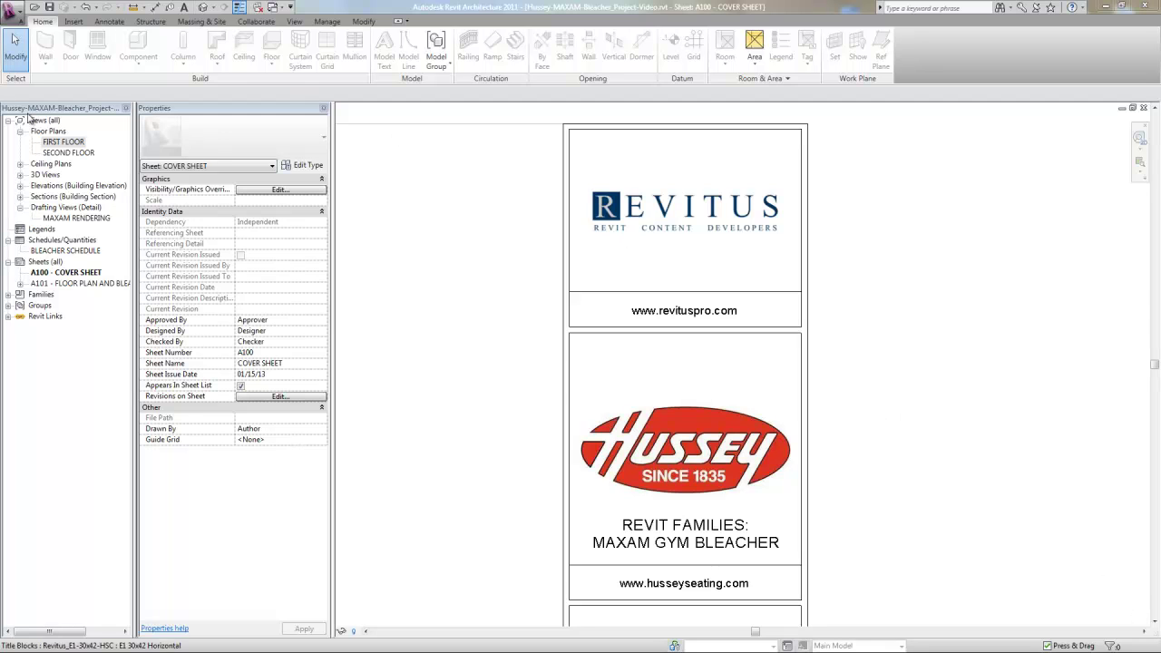
# Open the FIRST FLOOR plan view and look over the gym's basketball court
pyautogui.click(64, 142)
pyautogui.doubleClick(64, 142)
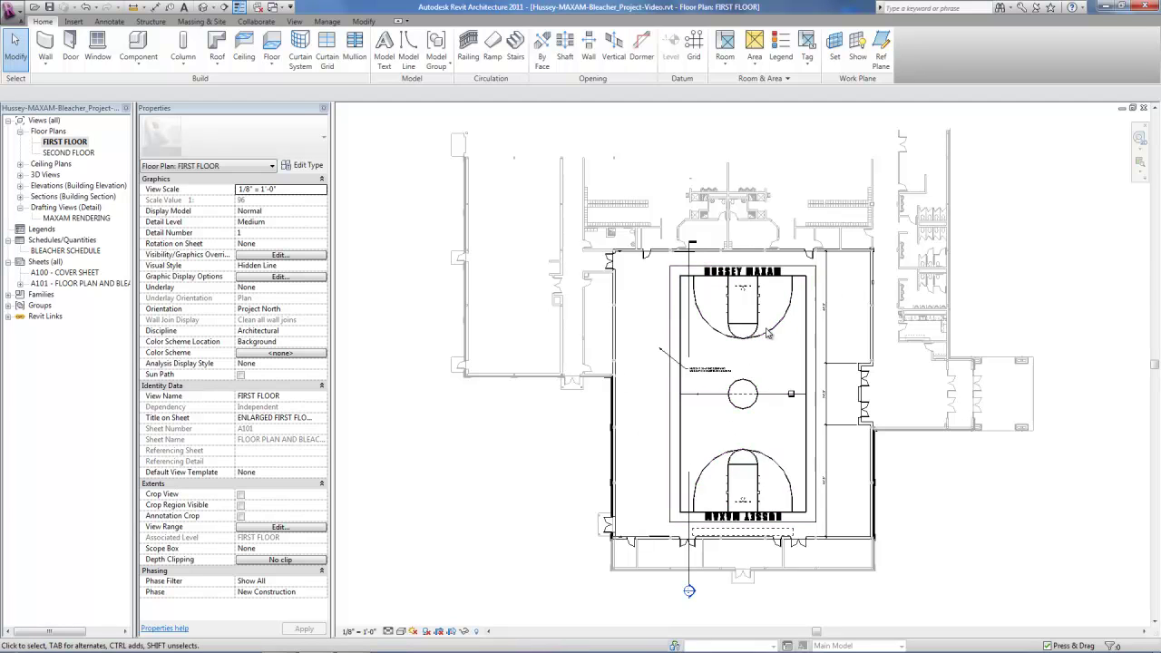
pyautogui.scroll(3, 778, 346)
pyautogui.scroll(2, 785, 357)
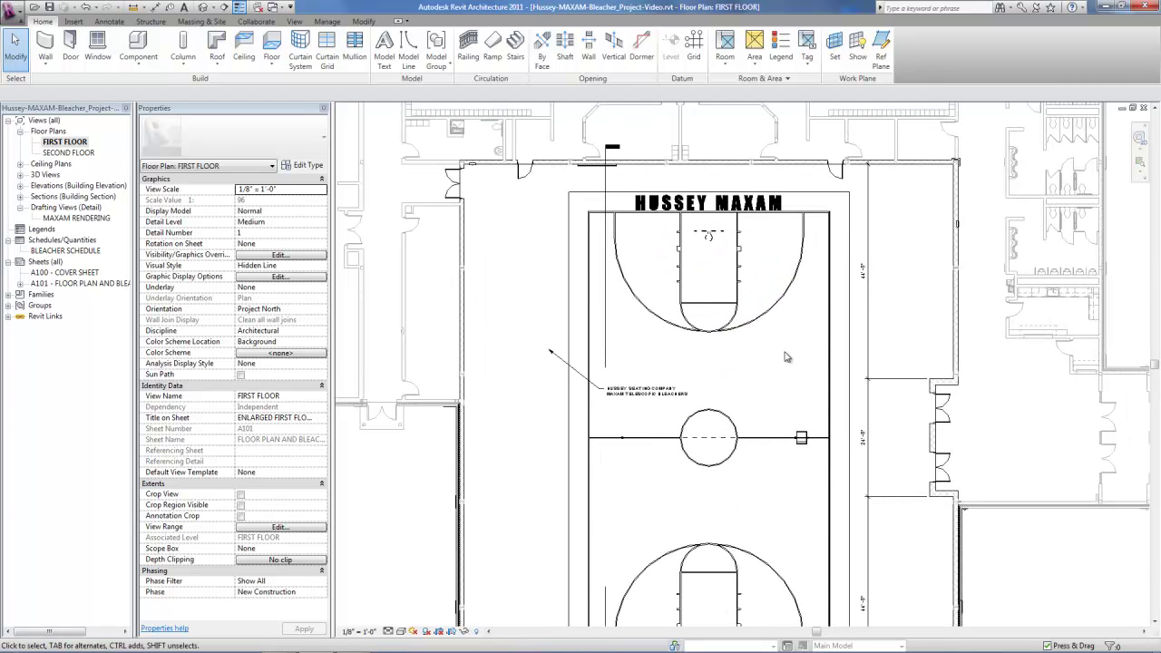
pyautogui.scroll(3, 697, 218)
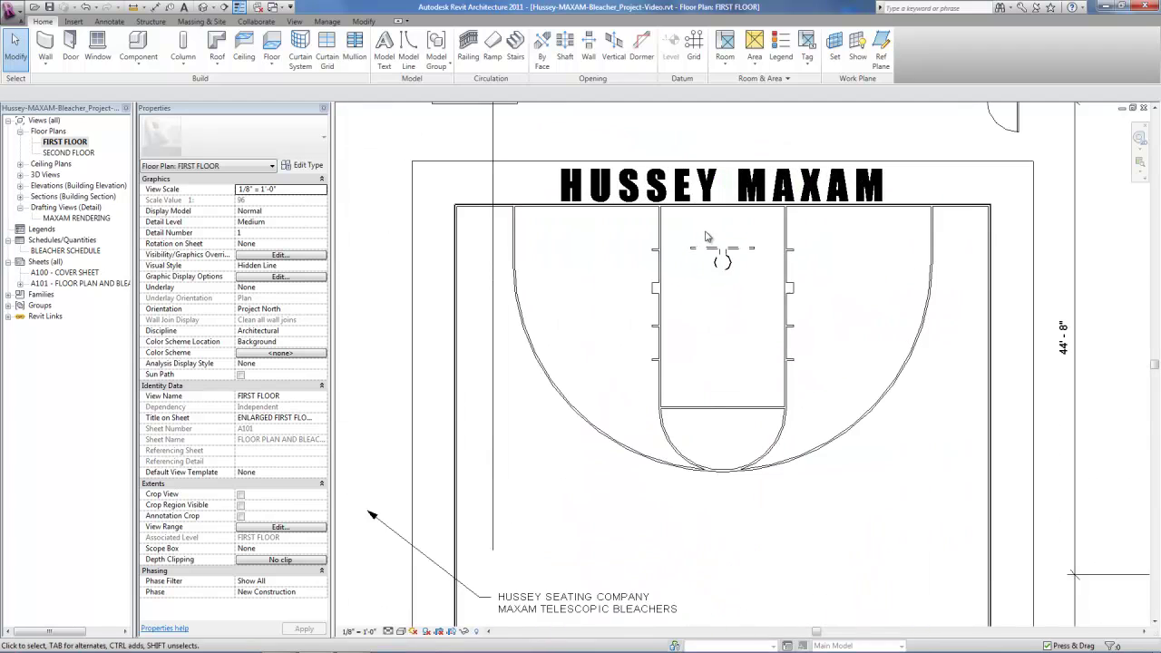
pyautogui.scroll(-5, 721, 236)
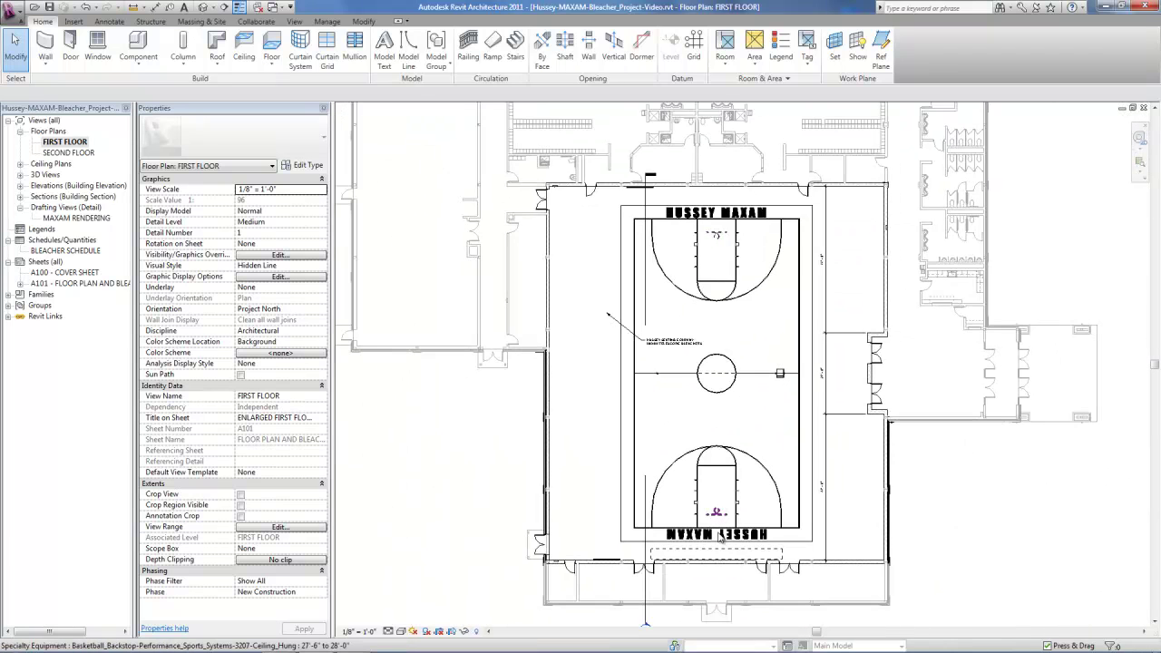
pyautogui.scroll(1, 716, 512)
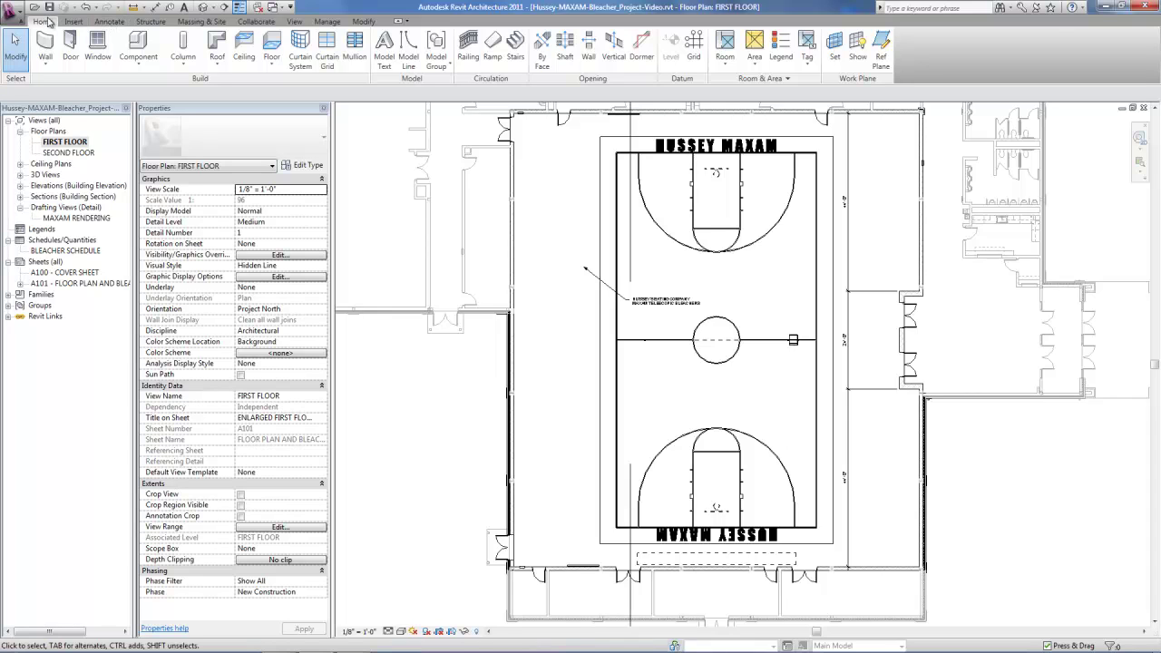
# Start placing a component and open Bleacher-Telescopic-Hussey-MAXAM.rfa from the Specialty Equipment library's Hussey Seating Company, MAXAM Telescopic Gym Bleachers folder
pyautogui.click(145, 45)
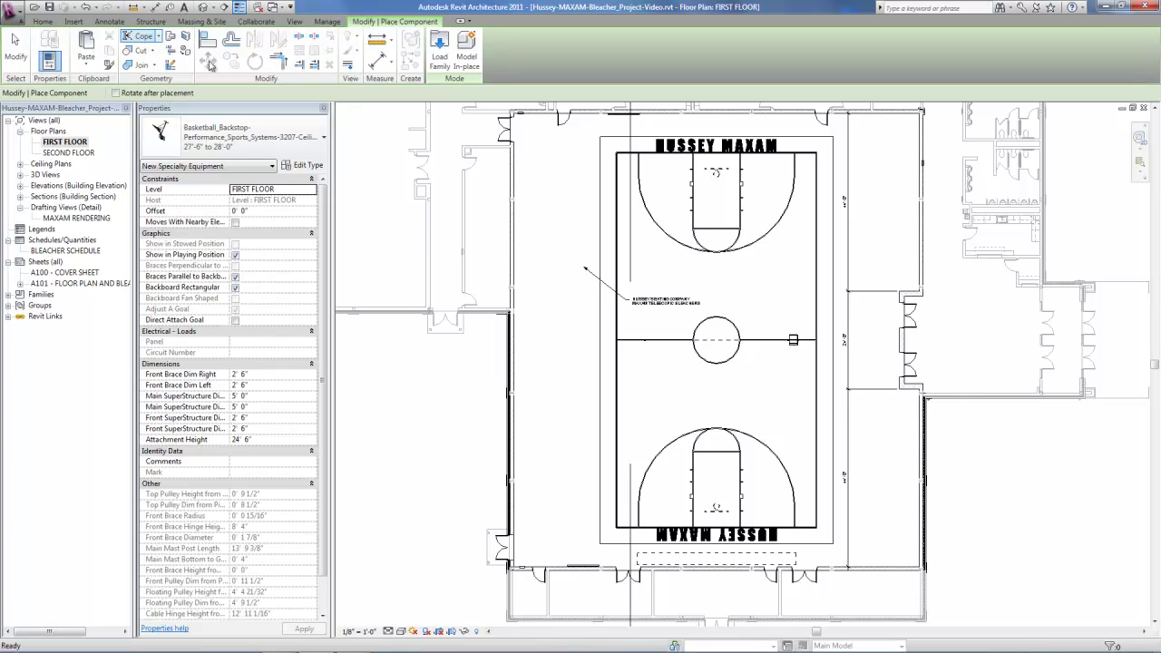
pyautogui.click(439, 57)
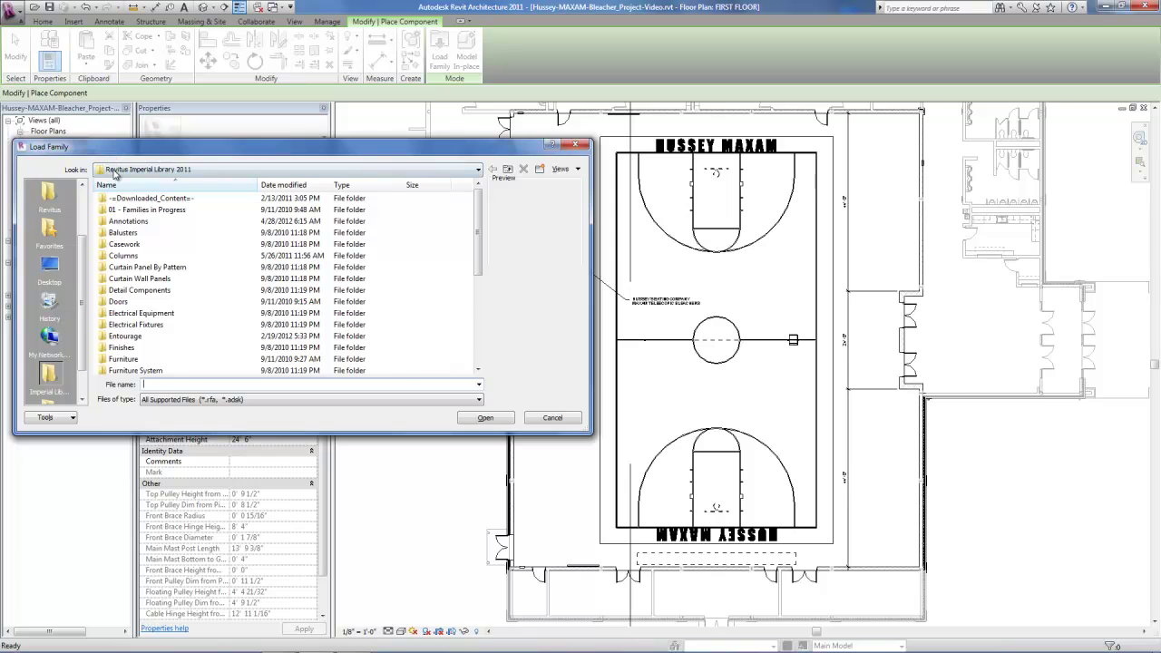
pyautogui.moveTo(481, 232); pyautogui.dragTo(484, 333)
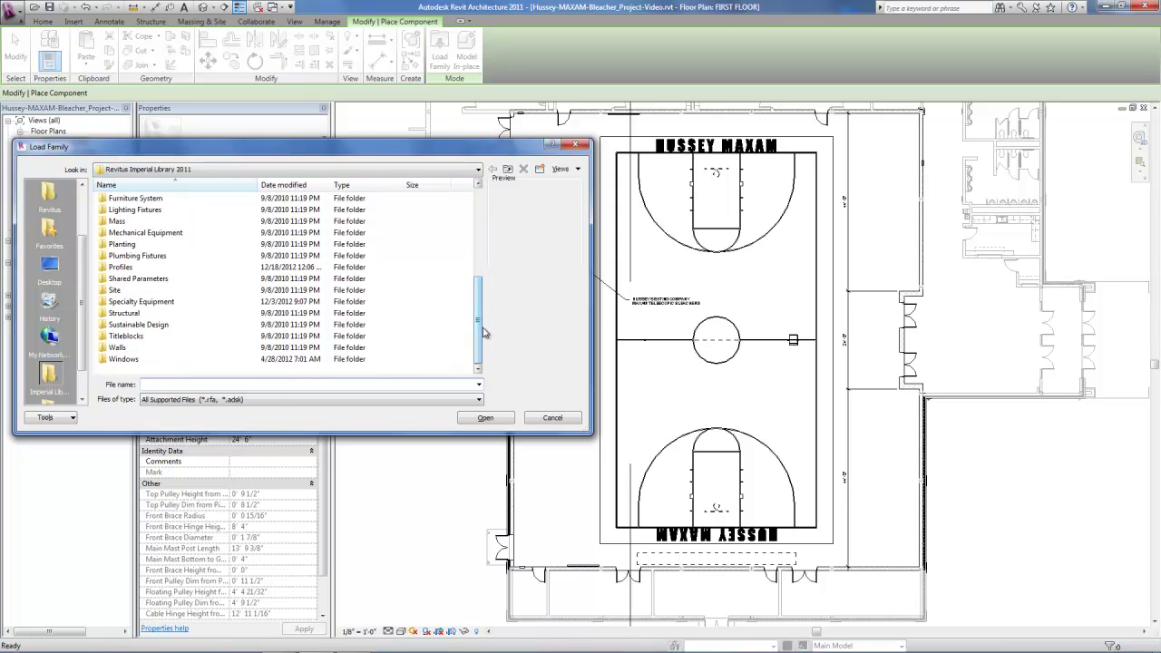
pyautogui.doubleClick(142, 305)
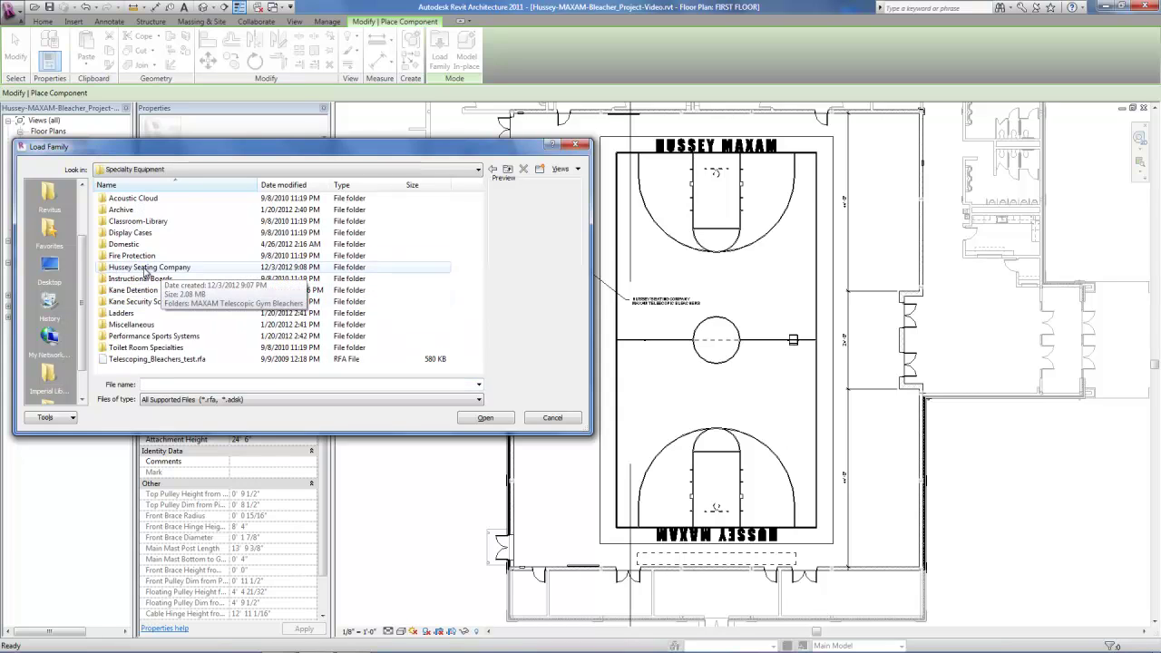
pyautogui.doubleClick(145, 268)
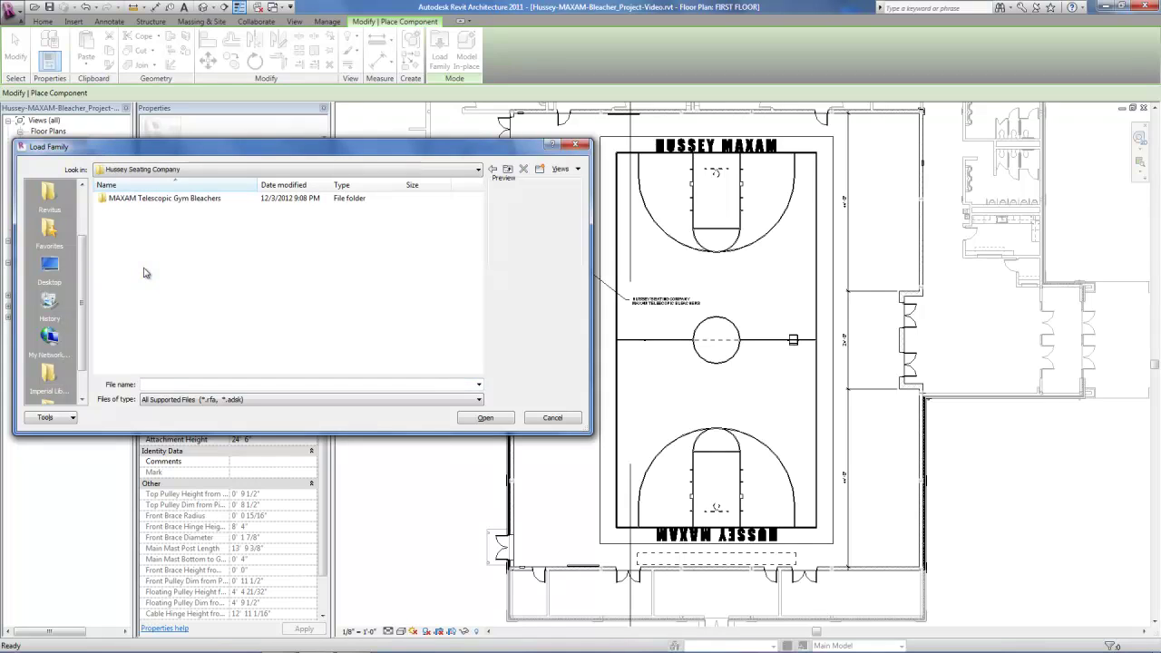
pyautogui.doubleClick(115, 200)
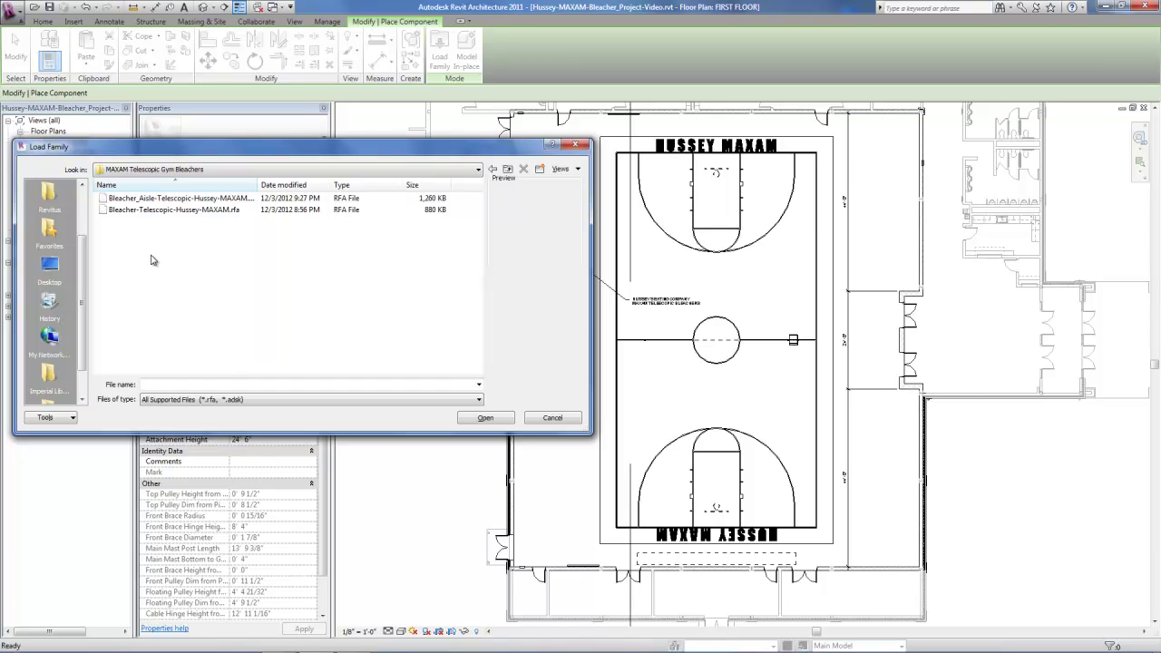
pyautogui.click(150, 210)
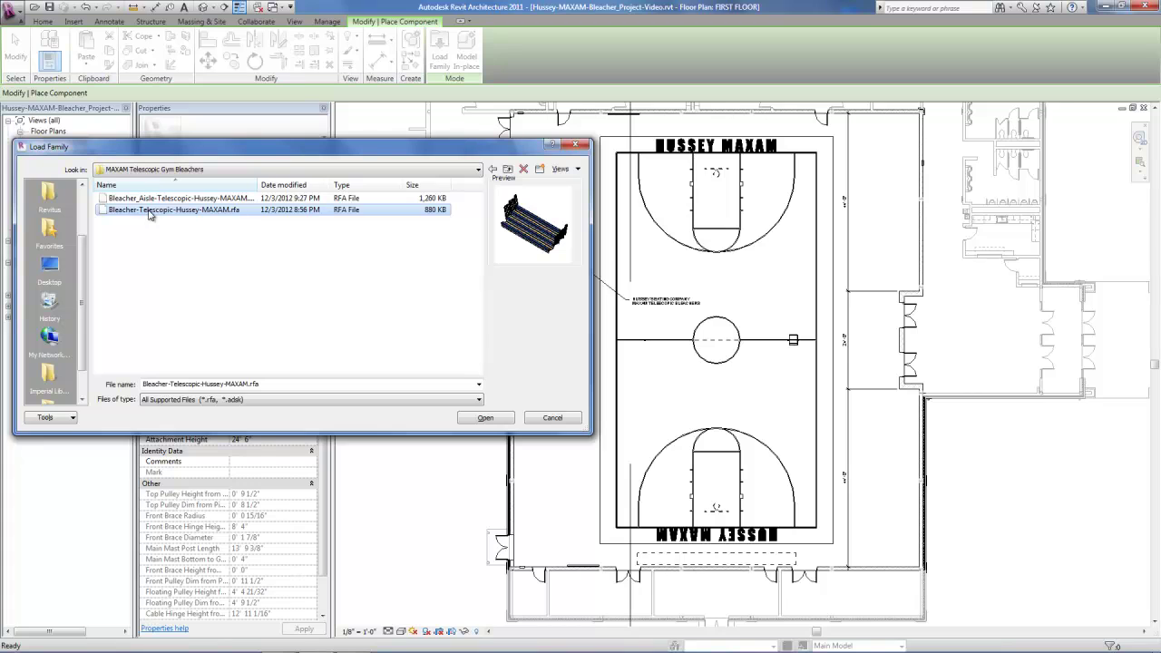
pyautogui.press('Tab')
pyautogui.press('Tab')
pyautogui.click(486, 418)
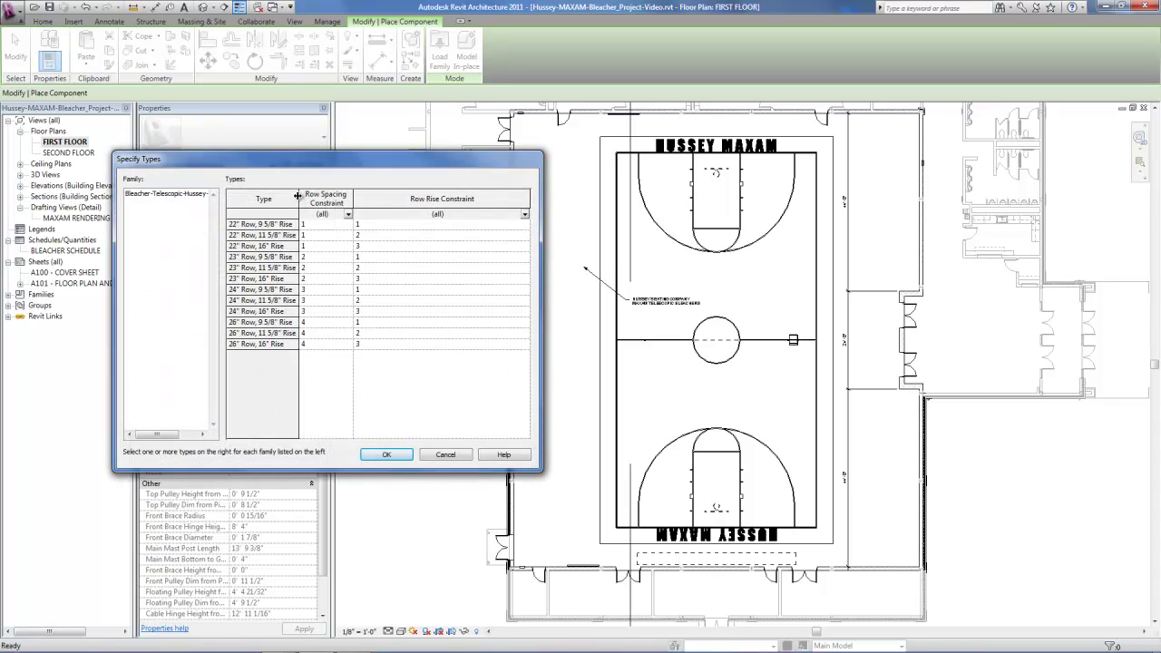
# Load the three 24" Row bleacher types with 9 5/8", 11 5/8" and 16" rises
pyautogui.moveTo(298, 195); pyautogui.dragTo(513, 193)
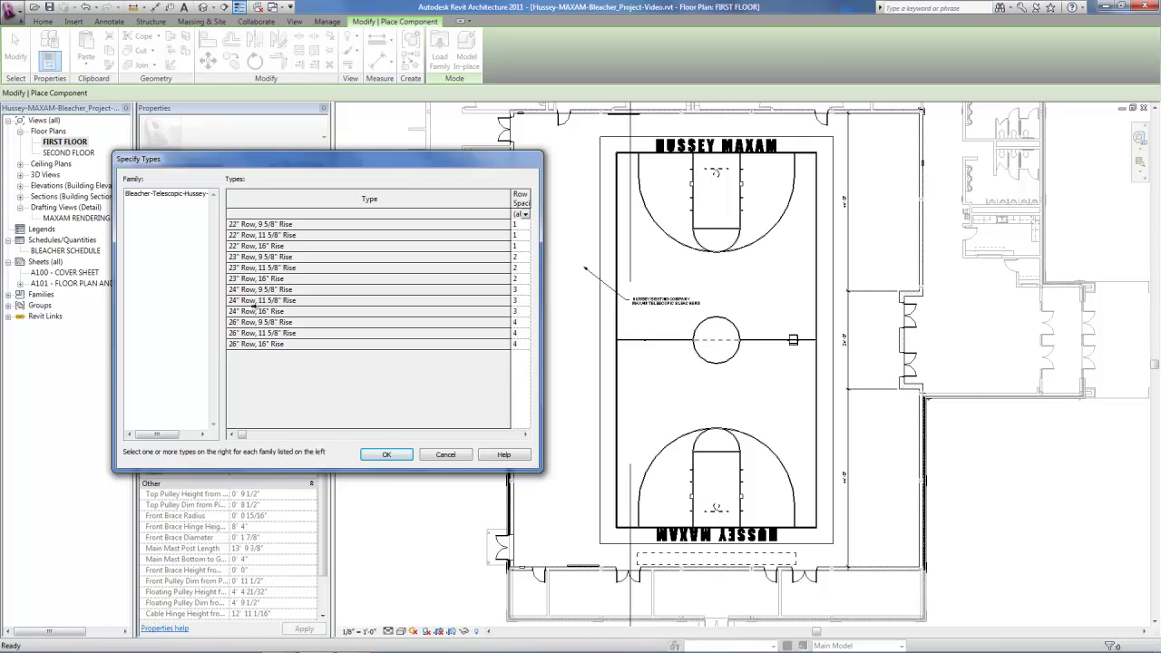
pyautogui.moveTo(253, 290); pyautogui.dragTo(258, 313)
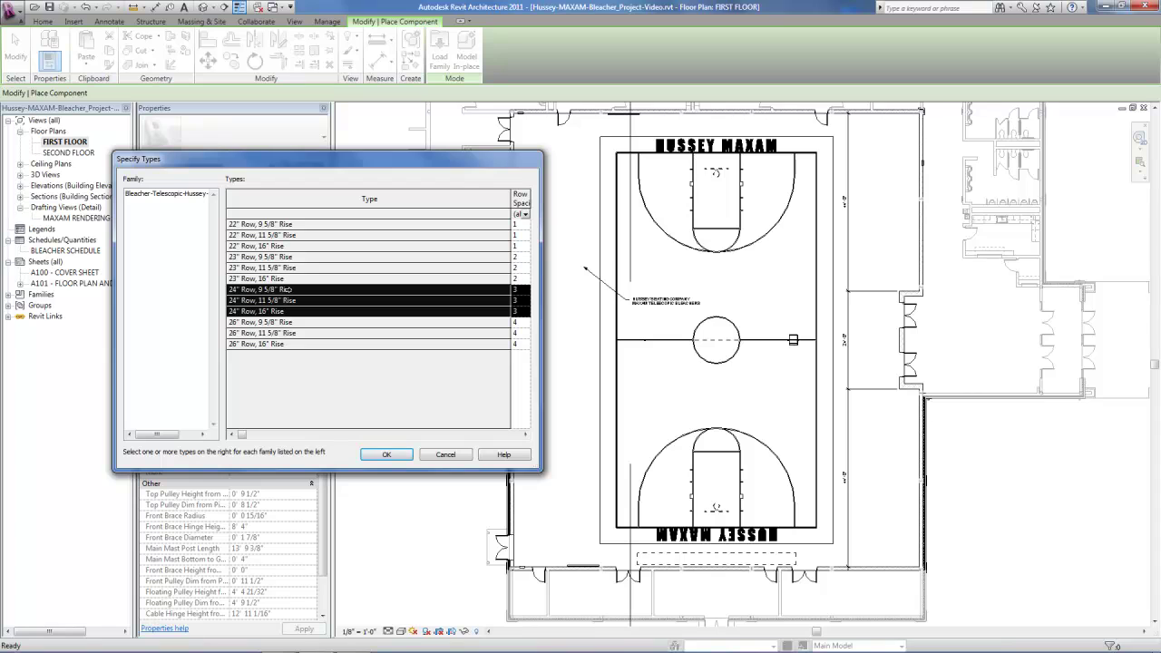
pyautogui.click(387, 454)
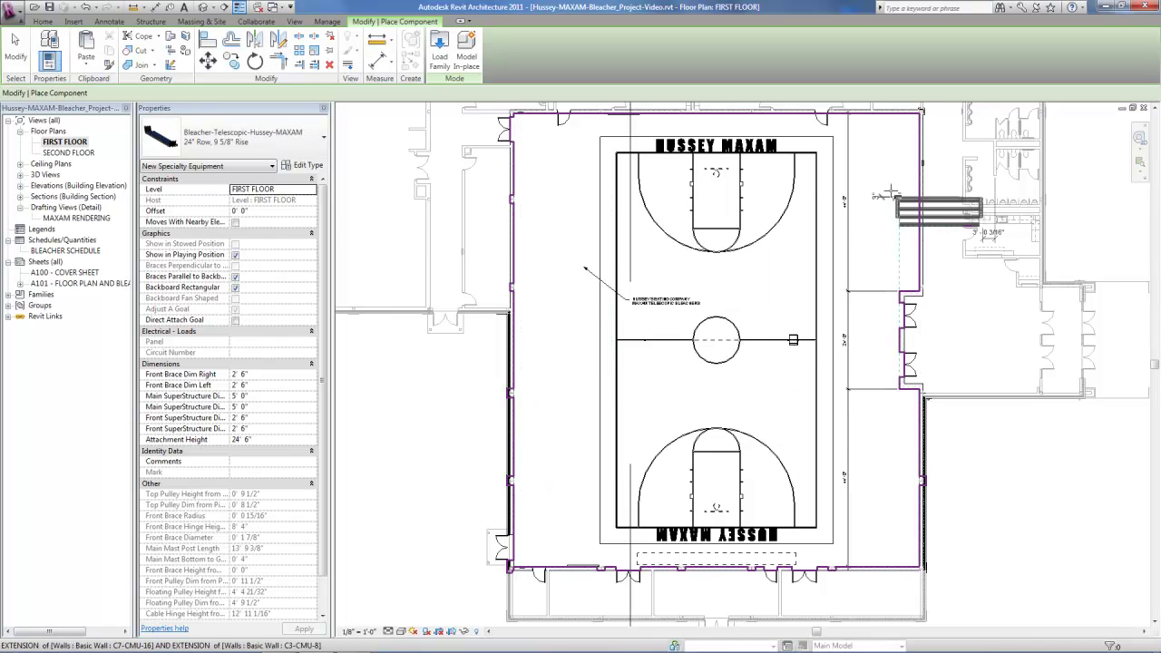
# Place a 24" Row, 9 5/8" Rise bleacher about 6'-10" from the gym's upper east wall, rotated parallel to it and facing the court
pyautogui.scroll(2, 918, 179)
pyautogui.scroll(2, 916, 178)
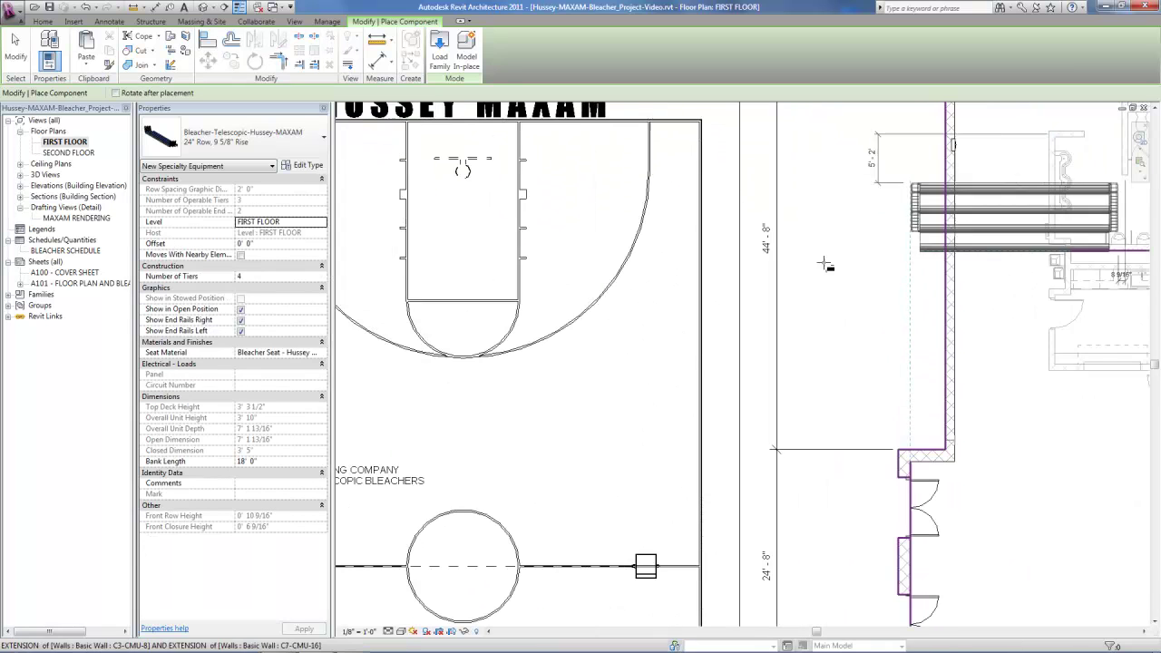
pyautogui.scroll(-1, 450, 536)
pyautogui.scroll(1, 787, 229)
pyautogui.scroll(1, 782, 238)
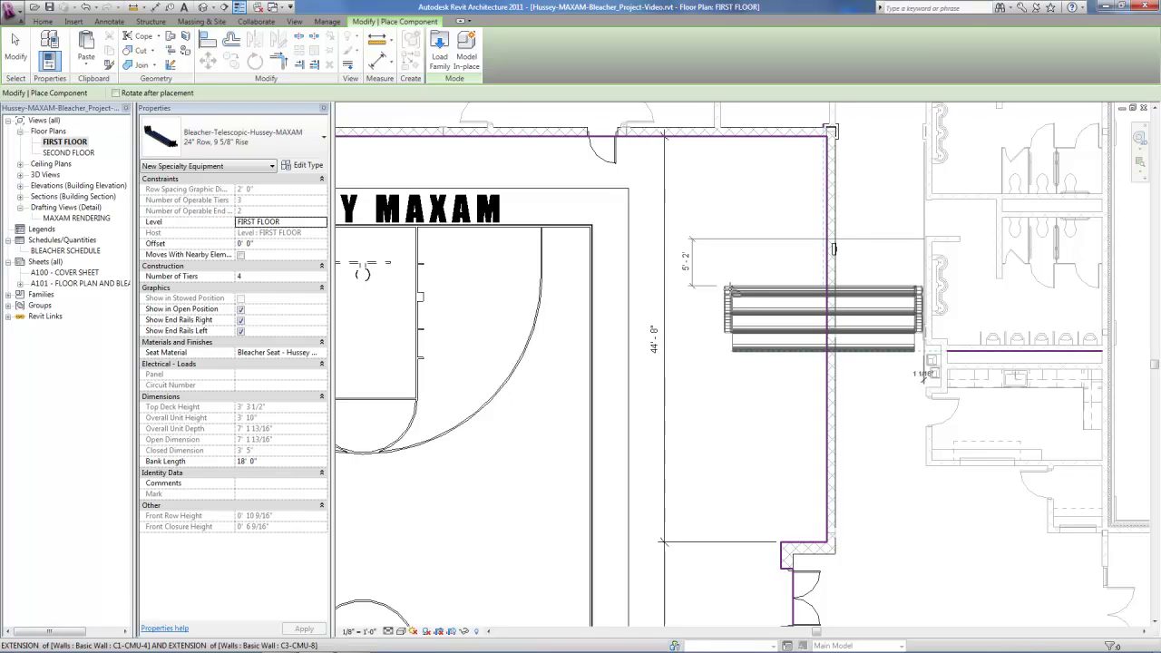
pyautogui.press('space')
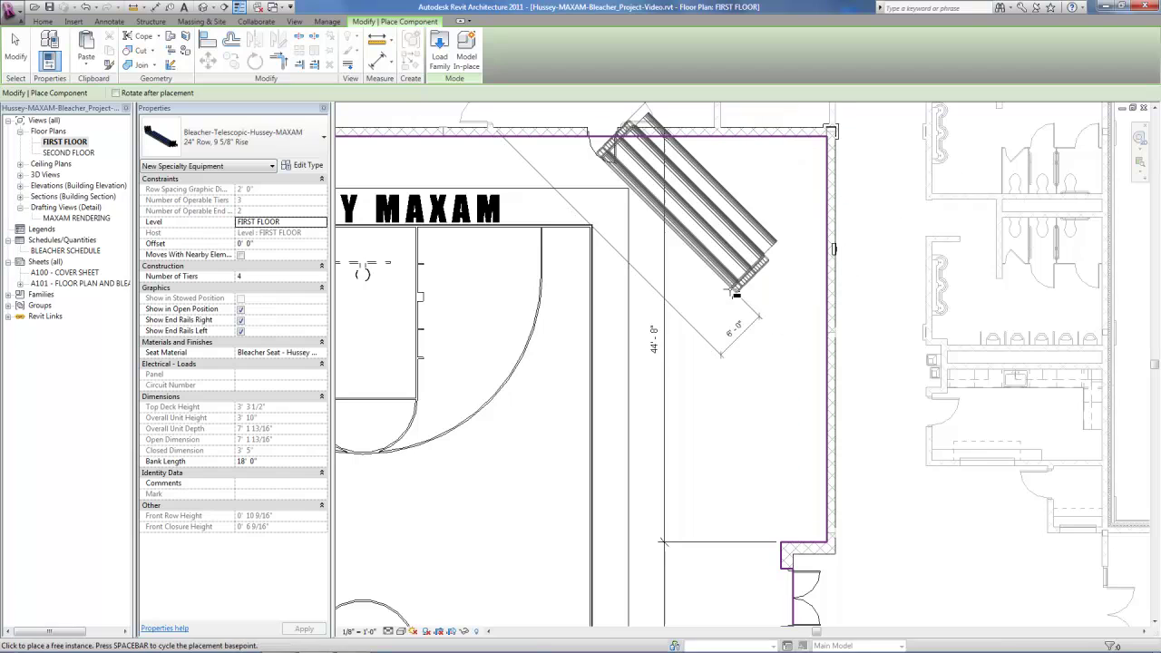
pyautogui.press('space')
pyautogui.press('space')
pyautogui.press('space')
pyautogui.press('space')
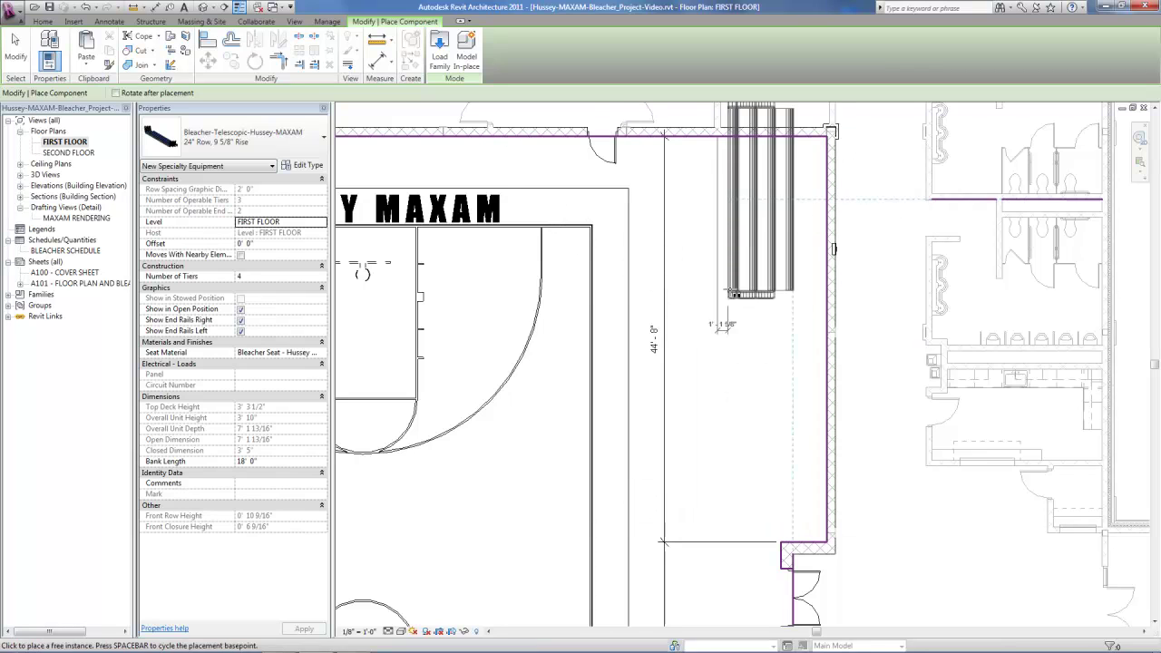
pyautogui.press('space')
pyautogui.press('space')
pyautogui.press('space')
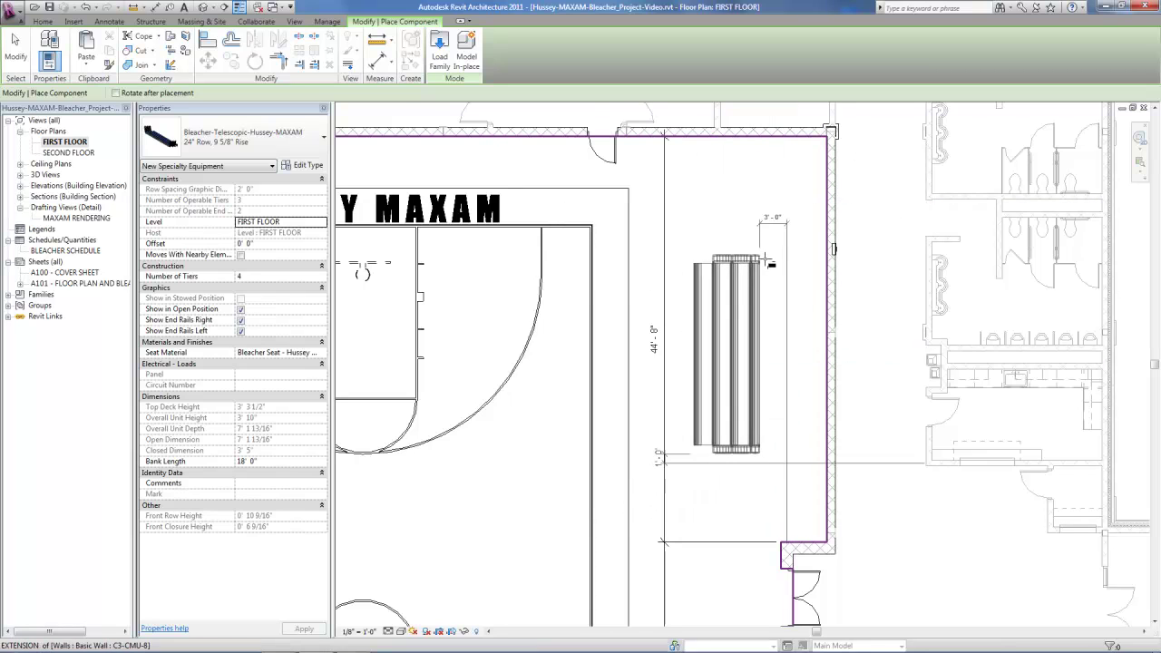
pyautogui.click(766, 261)
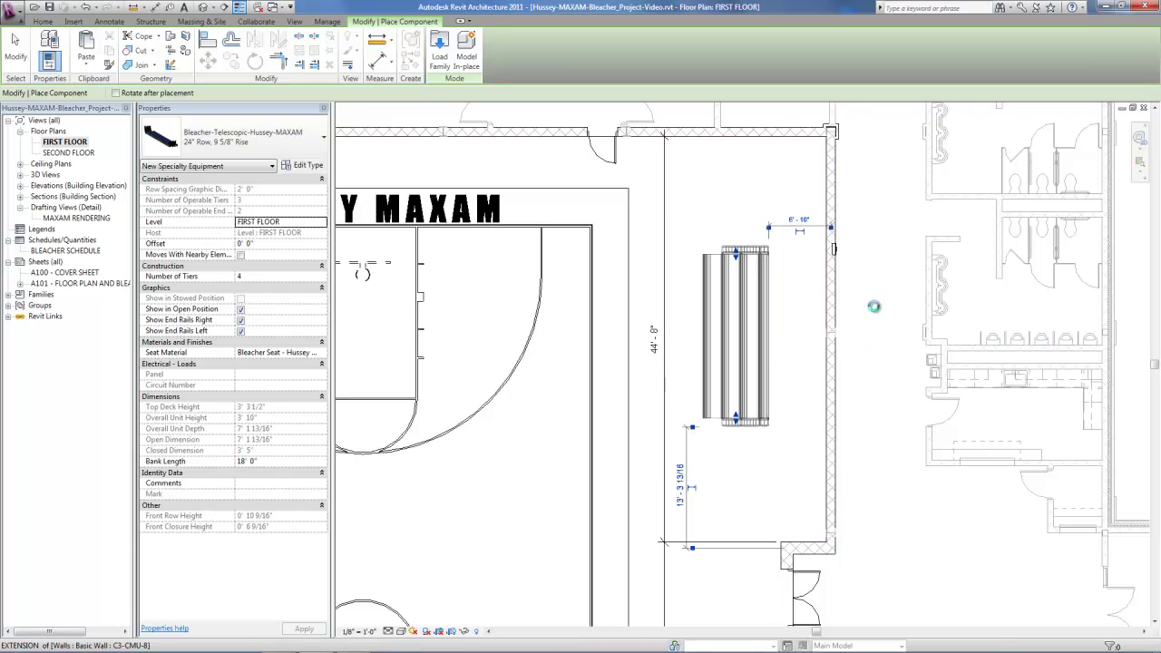
pyautogui.click(17, 45)
# Turn off the left end rails of the placed bleacher
pyautogui.scroll(2, 781, 227)
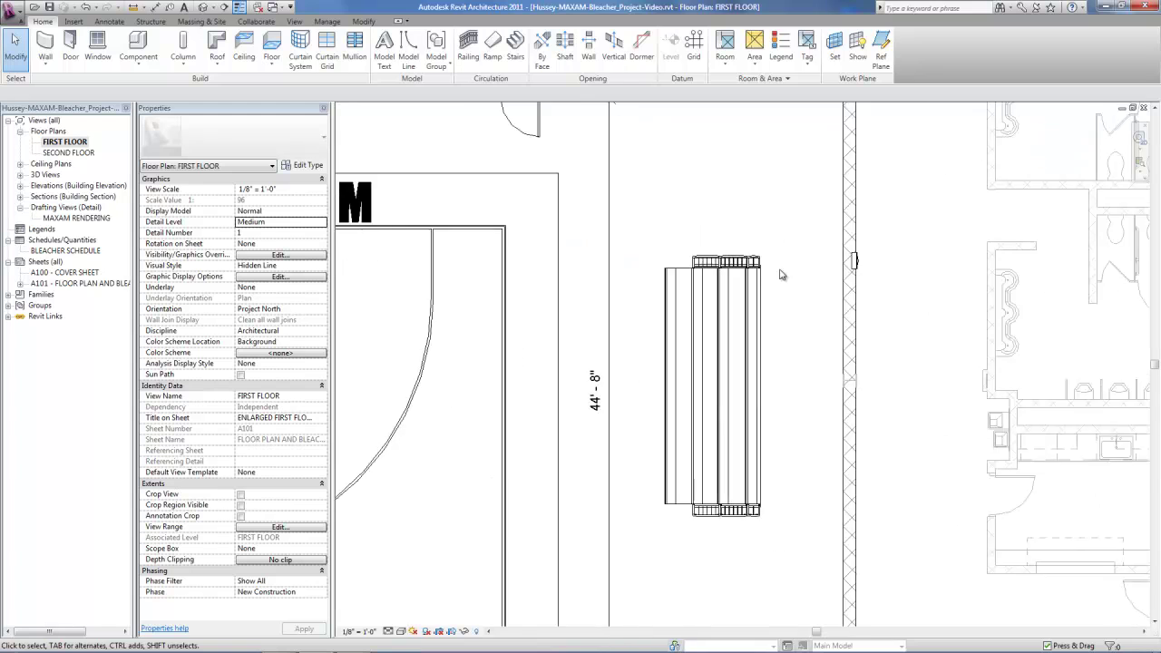
pyautogui.scroll(1, 781, 275)
pyautogui.scroll(-1, 778, 228)
pyautogui.scroll(1, 778, 227)
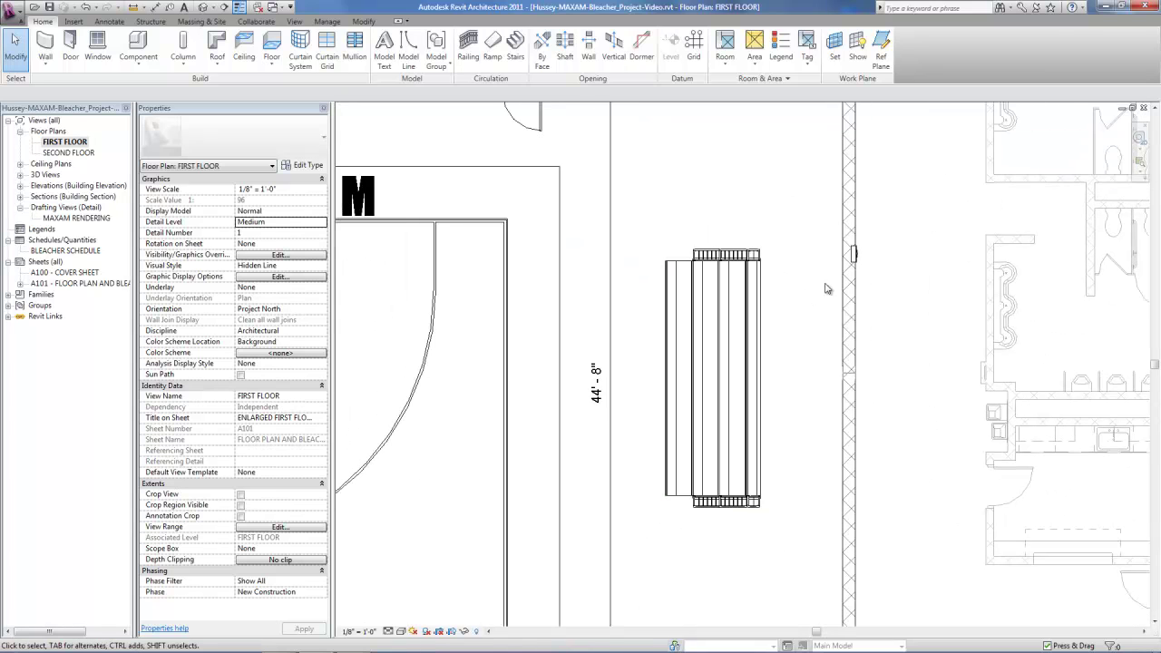
pyautogui.scroll(-1, 807, 287)
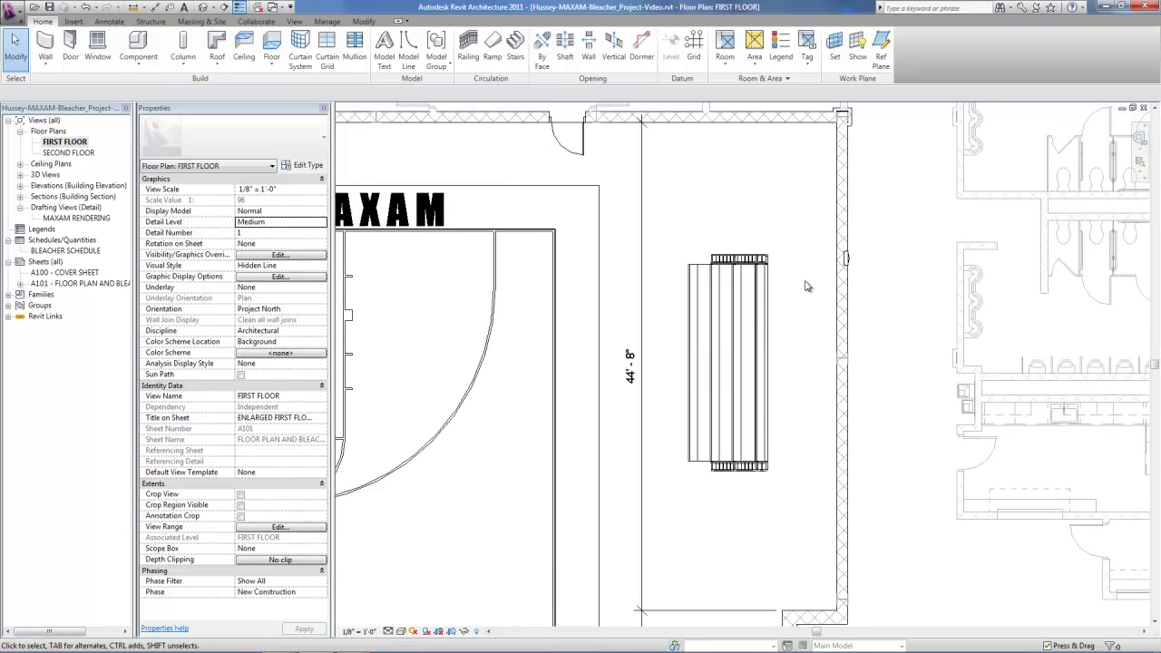
pyautogui.click(766, 306)
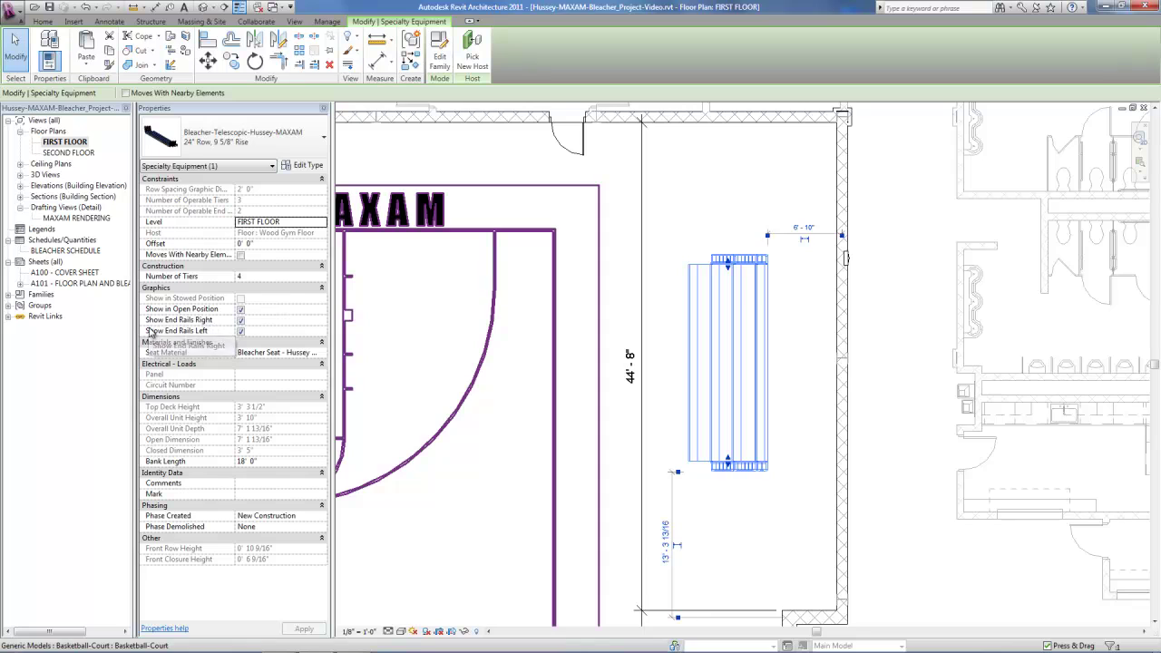
pyautogui.click(240, 331)
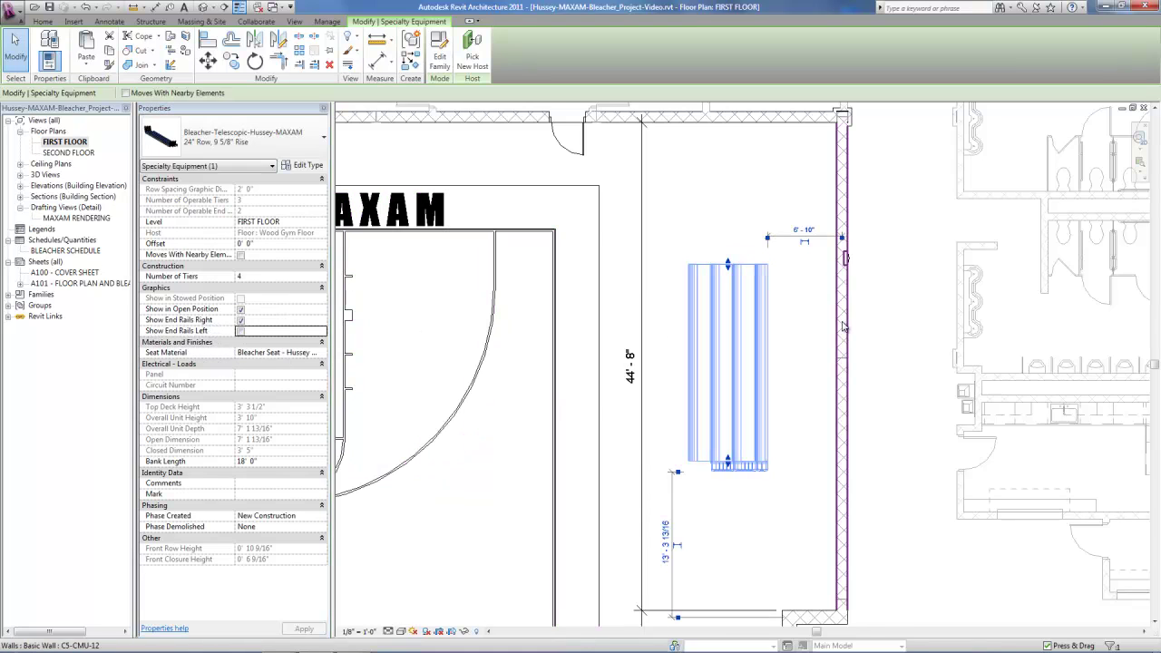
pyautogui.click(808, 319)
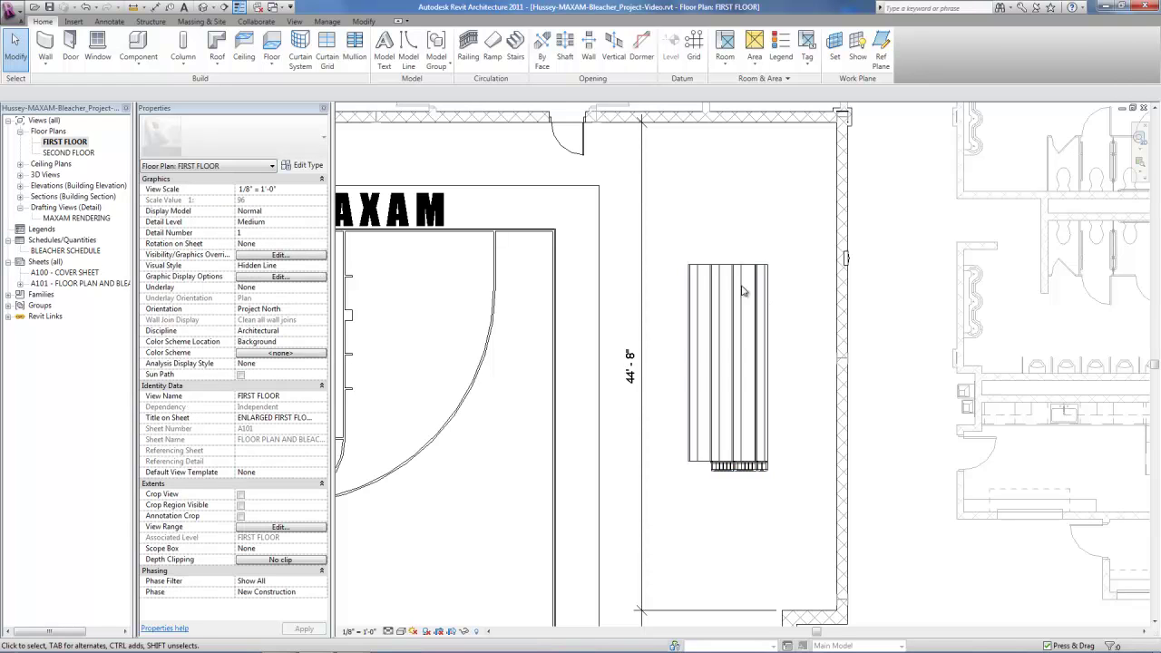
# Align the back edge of the bleacher with the inner face of the gym's east wall
pyautogui.click(363, 21)
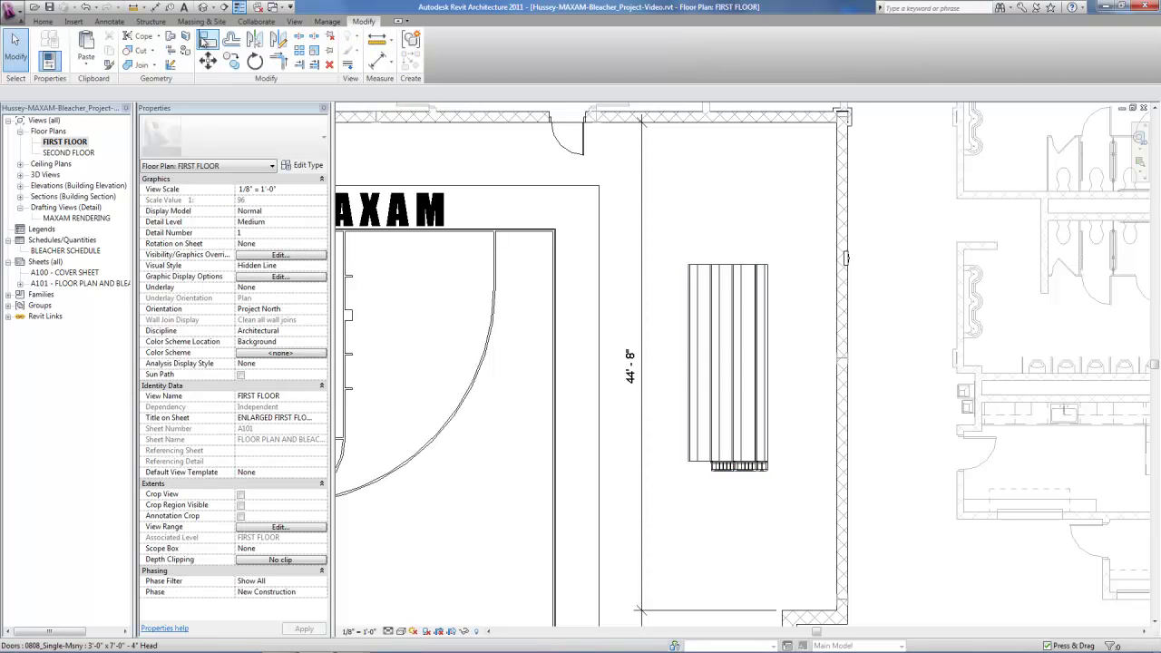
pyautogui.click(206, 38)
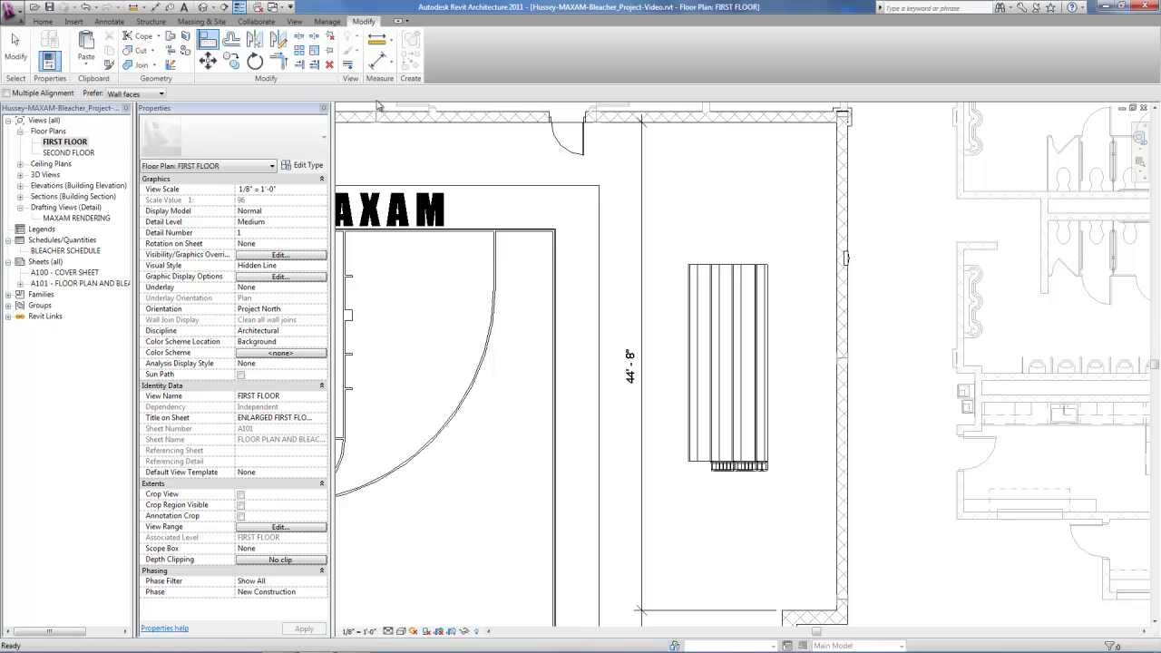
pyautogui.click(837, 220)
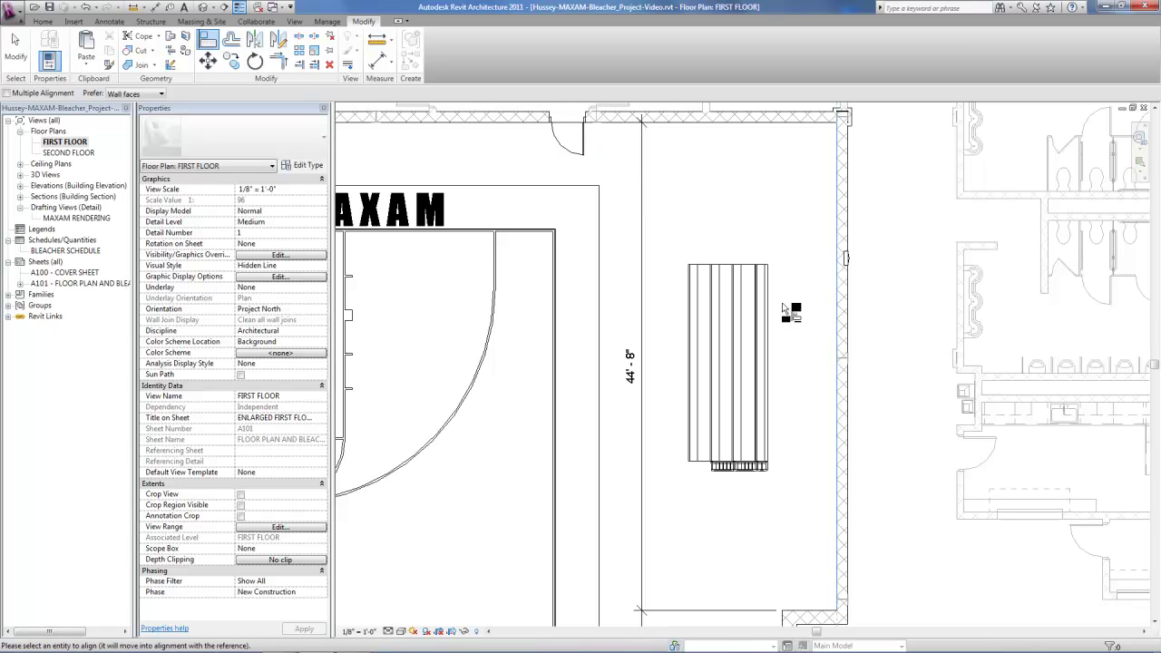
pyautogui.click(767, 304)
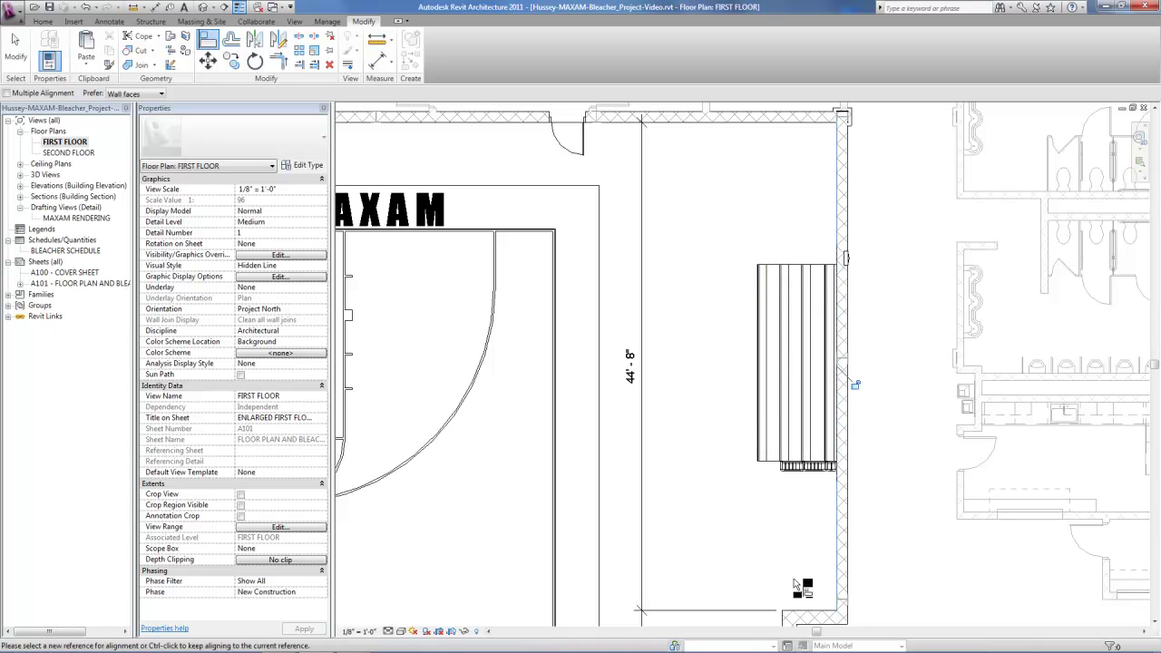
# Align the bleacher's railed end with the short wall return to the south and stretch its open end to the gym's north wall
pyautogui.click(814, 614)
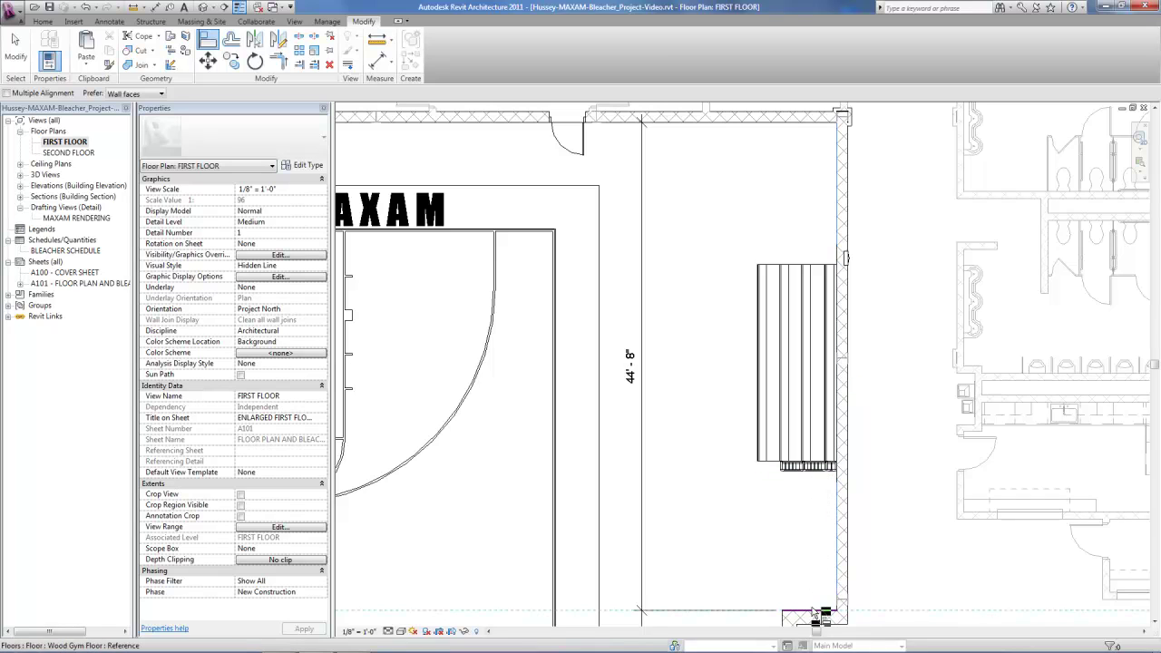
pyautogui.click(813, 472)
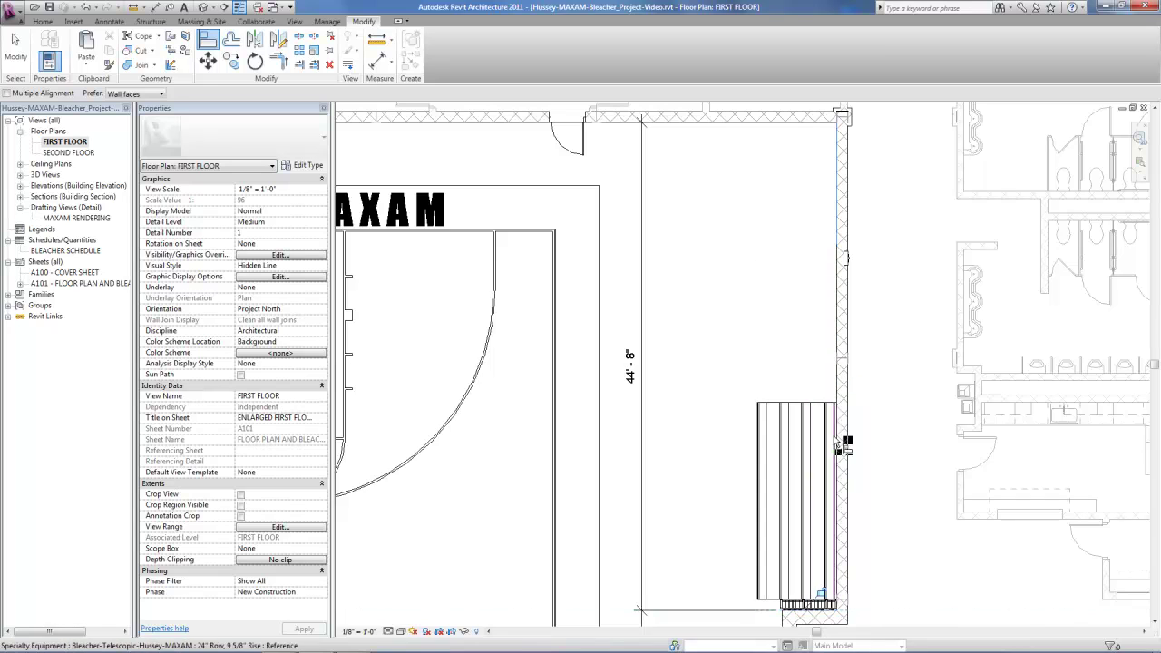
pyautogui.click(803, 122)
pyautogui.click(809, 397)
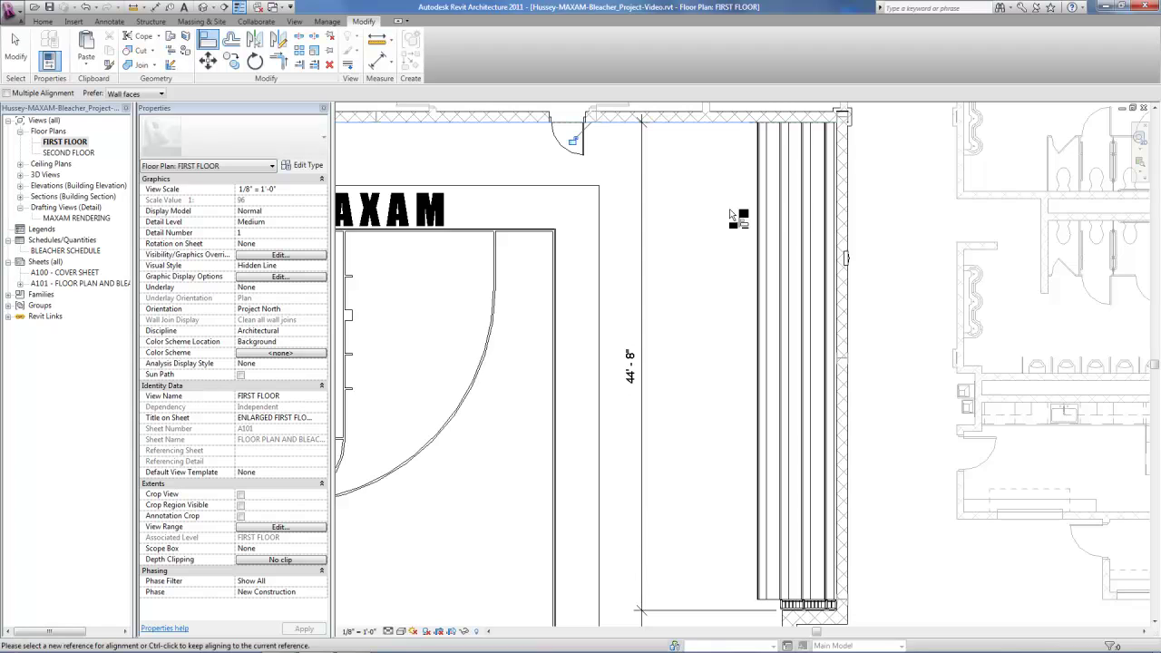
# Align the north end of the 18' bleacher with the inner face of the gym's north wall
pyautogui.press('Escape')
pyautogui.press('Escape')
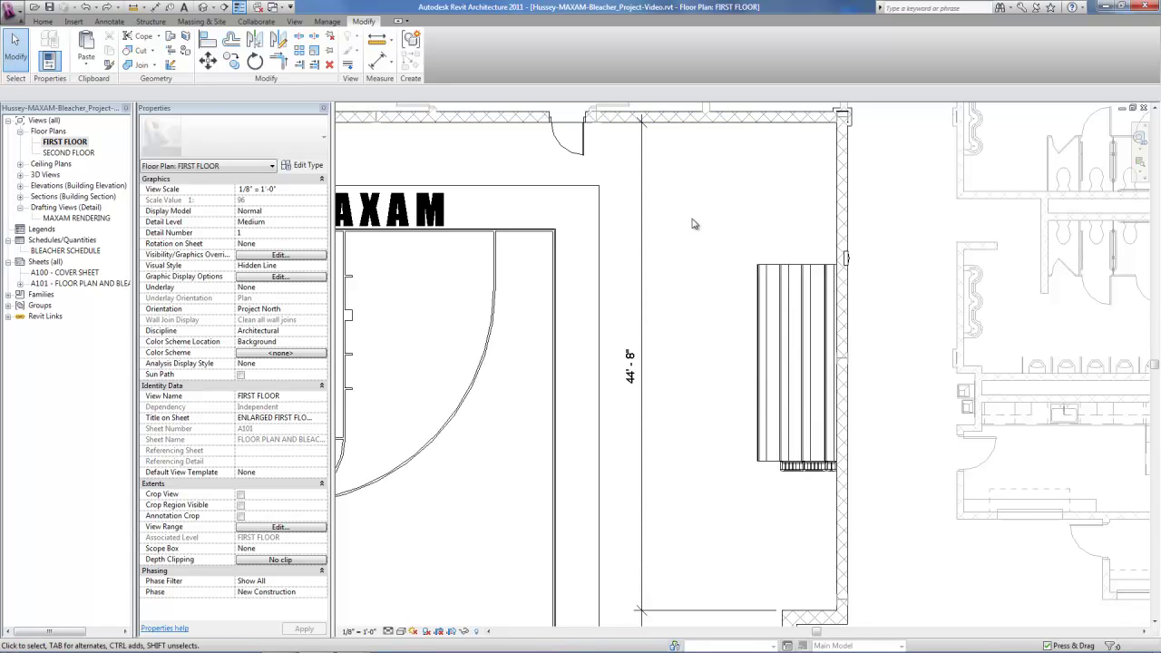
pyautogui.click(207, 39)
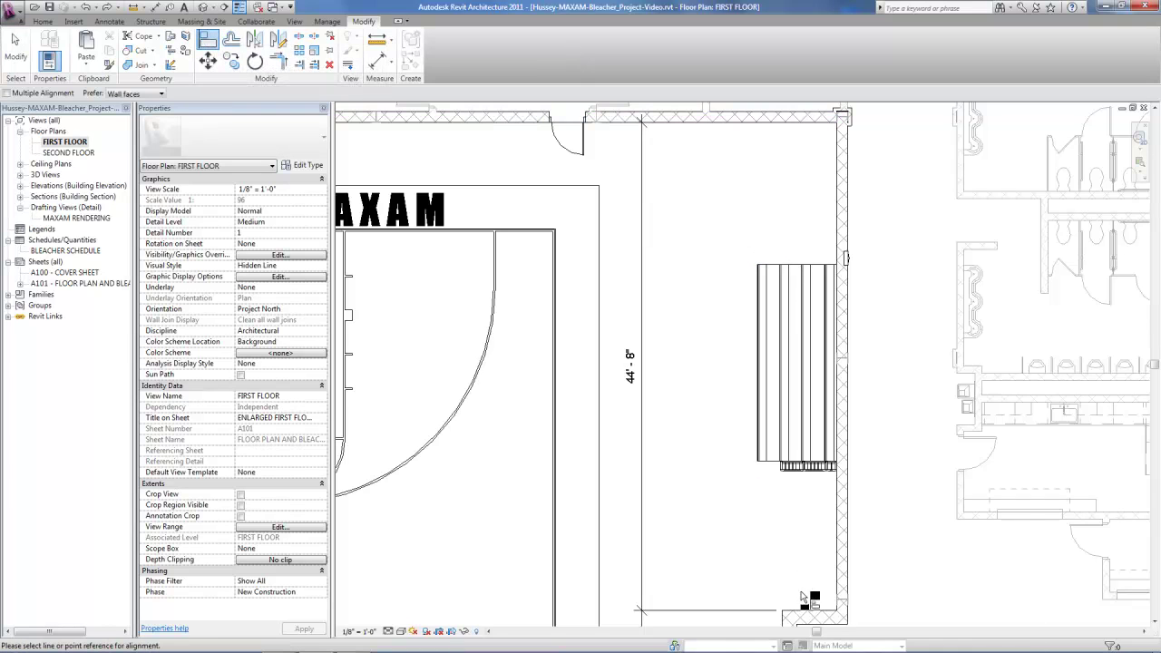
pyautogui.click(742, 127)
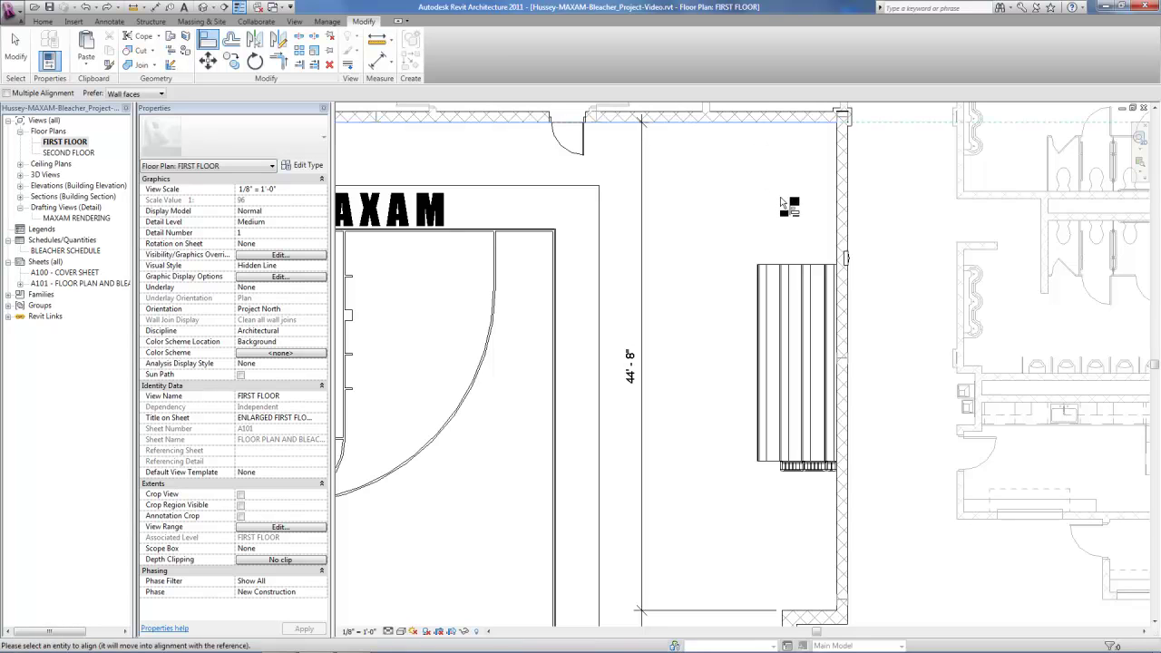
pyautogui.click(818, 268)
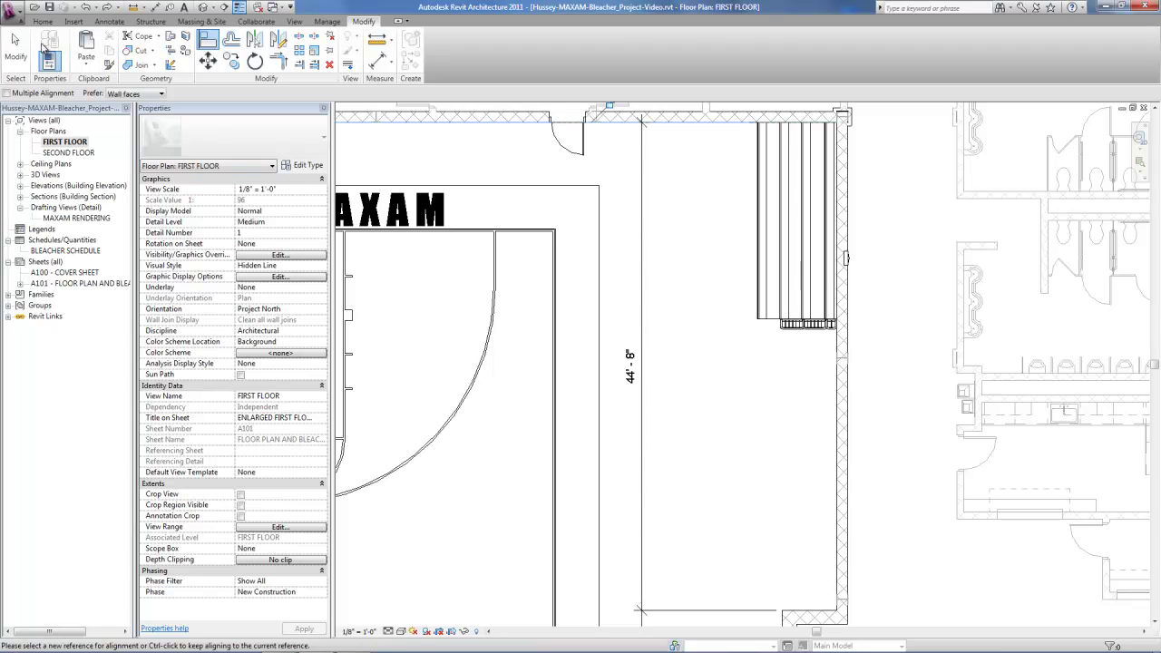
pyautogui.click(16, 47)
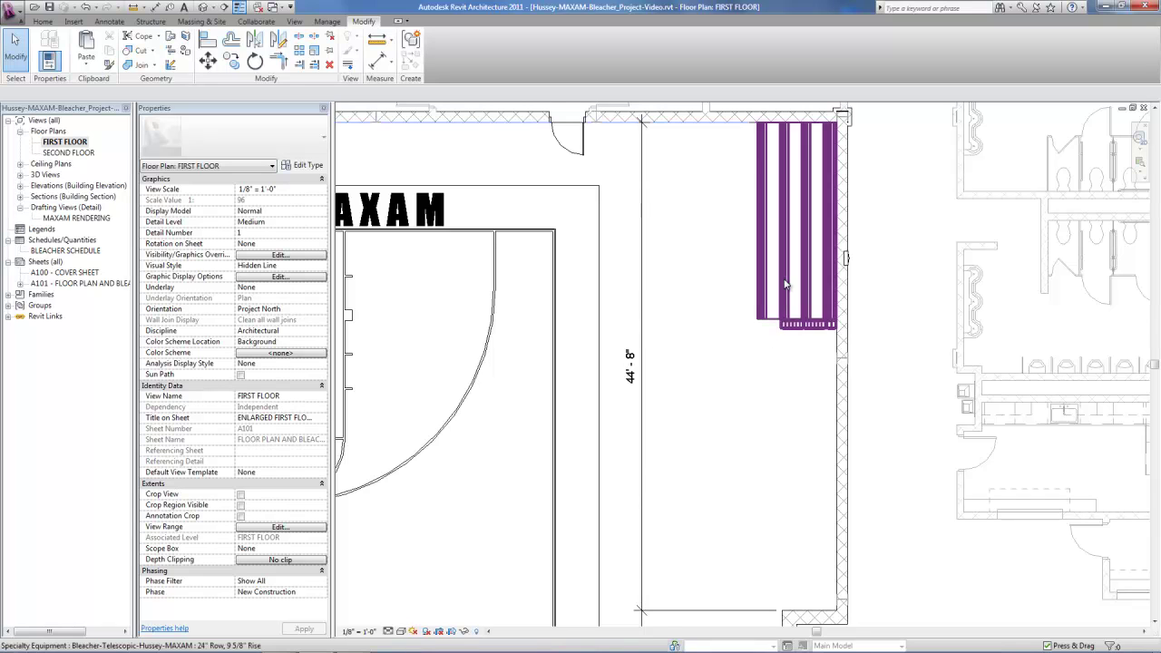
# Open Bleacher_Aisle-Telescopic-Hussey-MAXAM.rfa for loading from the Specialty Equipment library's Hussey Seating Company folder, under MAXAM Telescopic Gym Bleachers
pyautogui.click(43, 21)
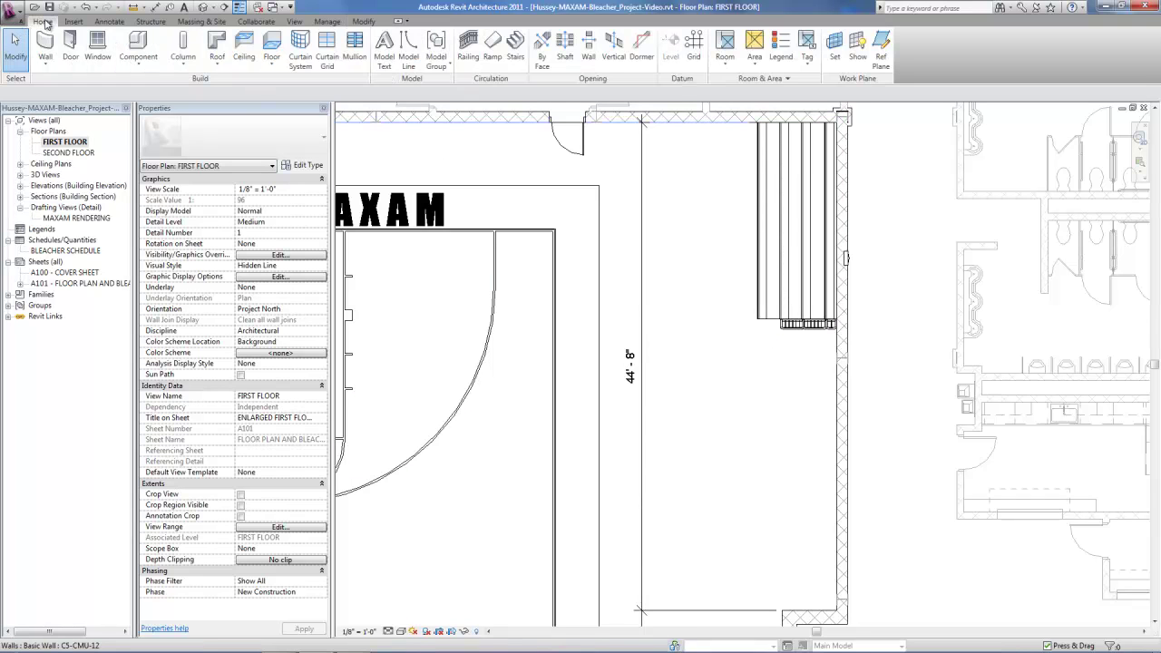
pyautogui.click(137, 42)
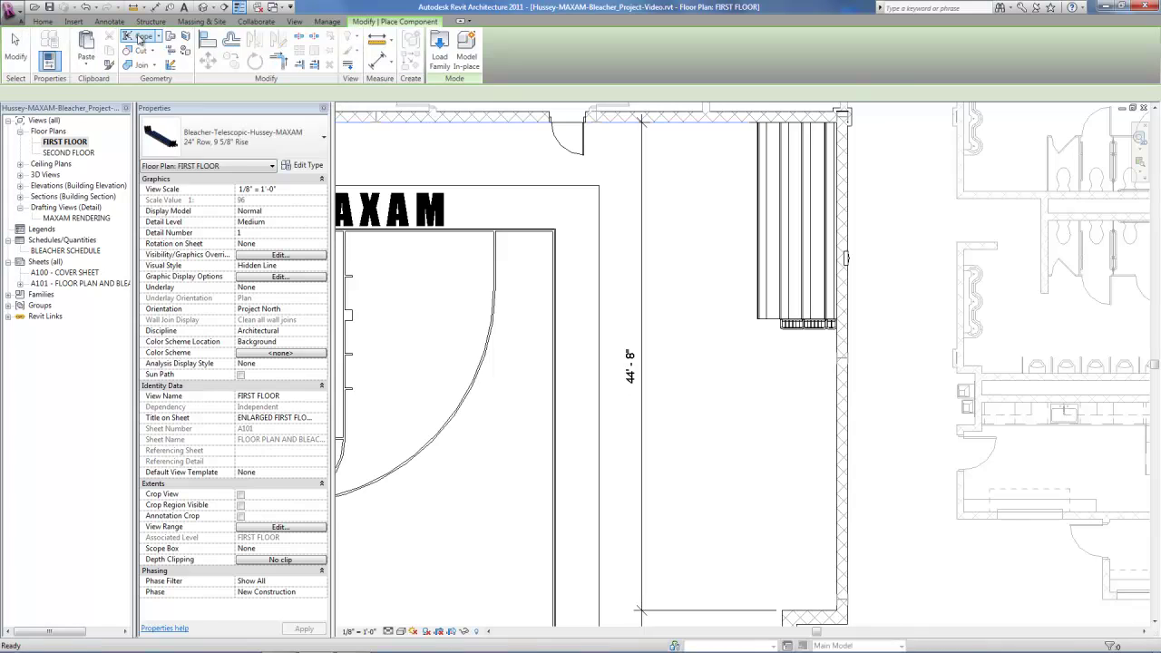
pyautogui.click(439, 47)
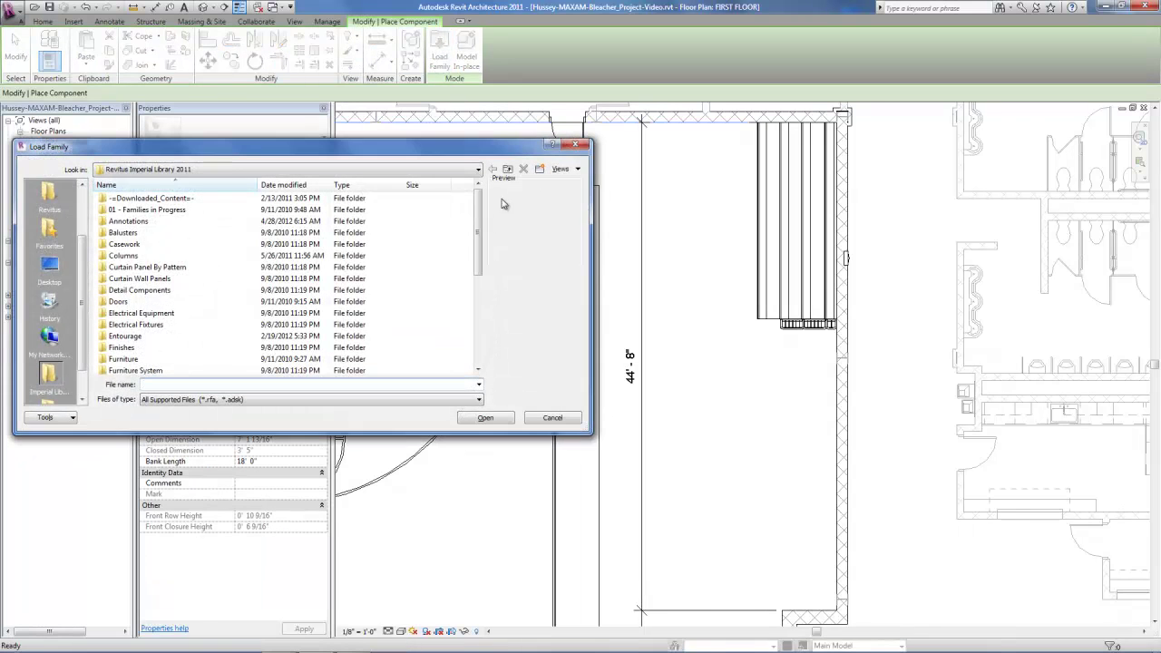
pyautogui.moveTo(482, 221); pyautogui.dragTo(482, 360)
pyautogui.doubleClick(166, 303)
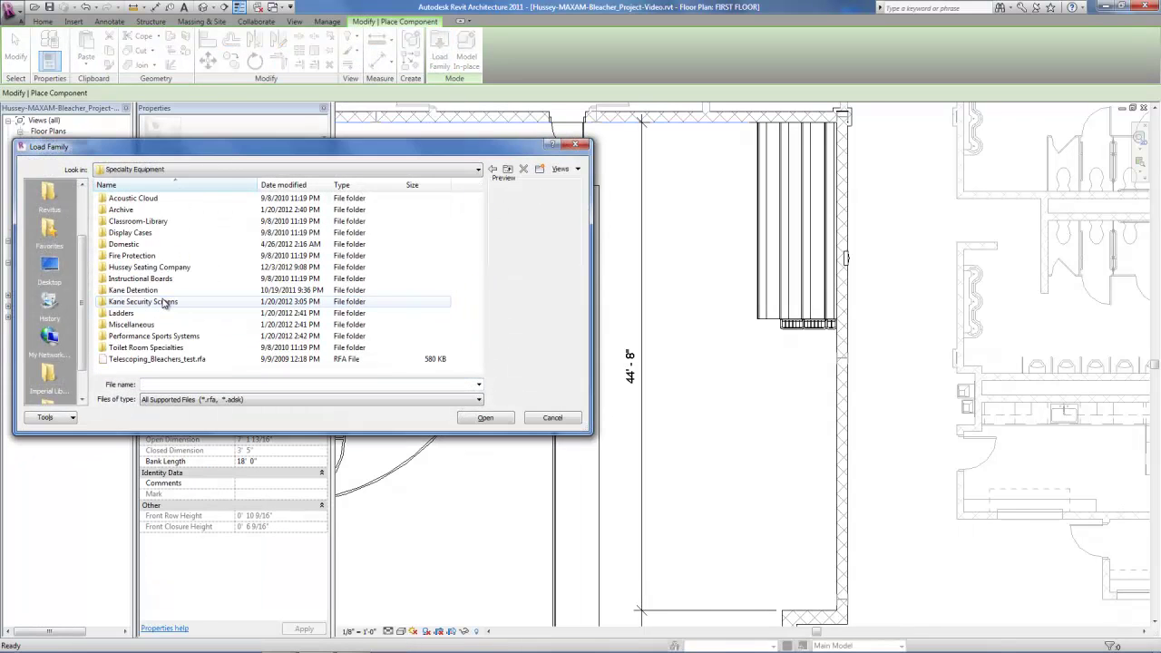
pyautogui.doubleClick(166, 267)
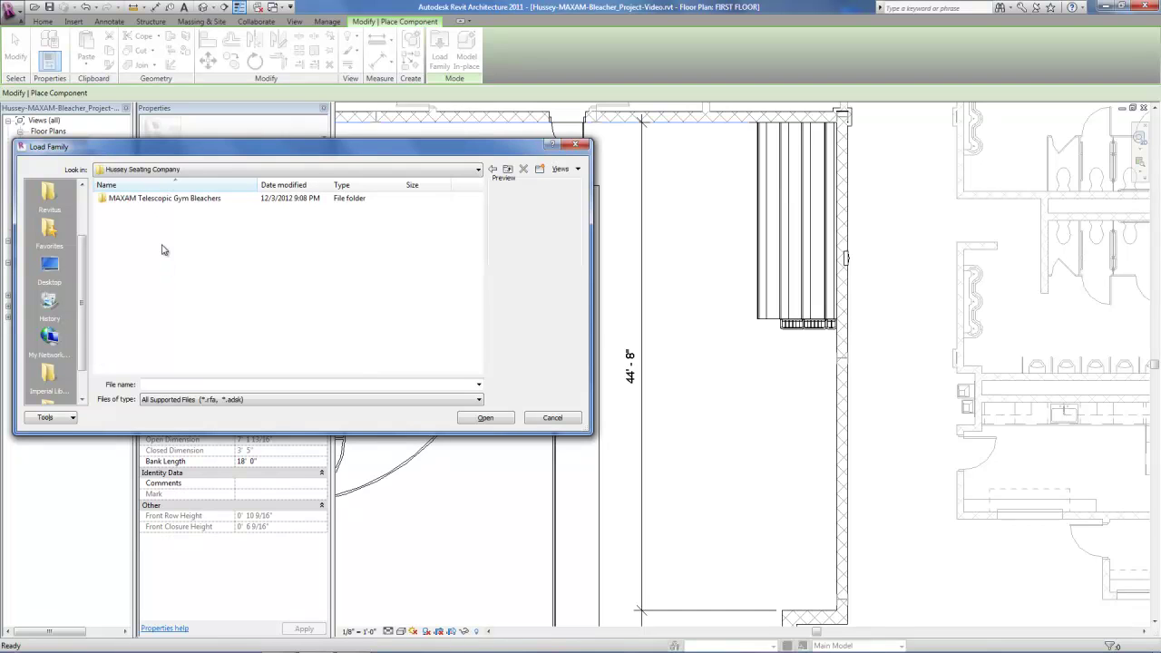
pyautogui.doubleClick(166, 197)
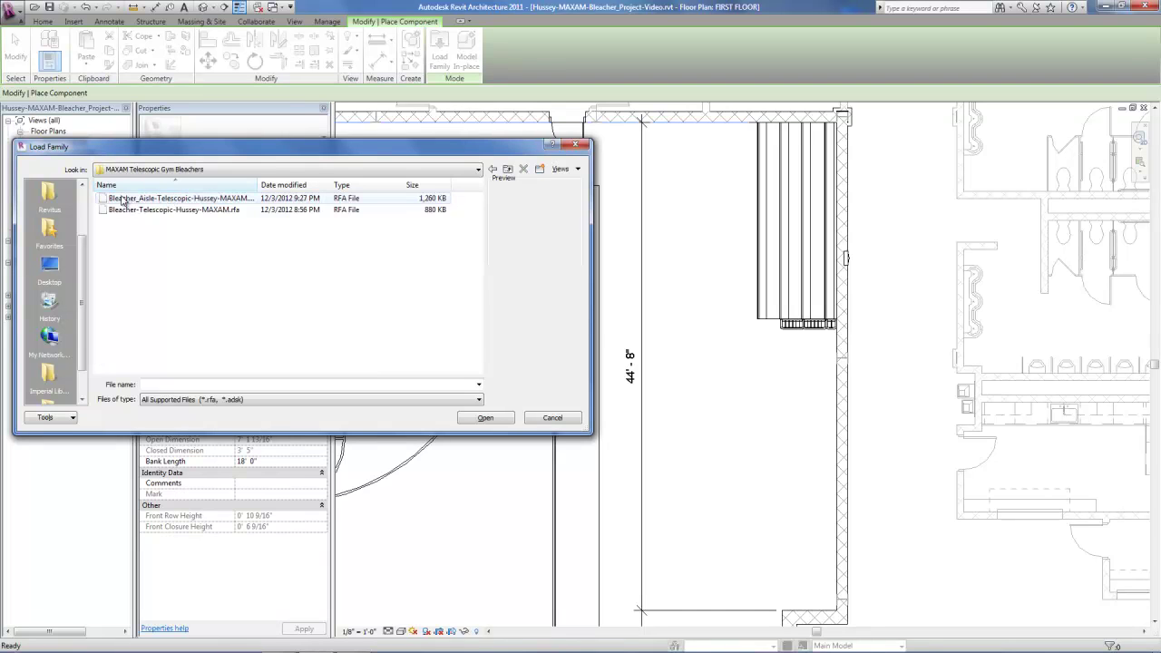
pyautogui.click(124, 199)
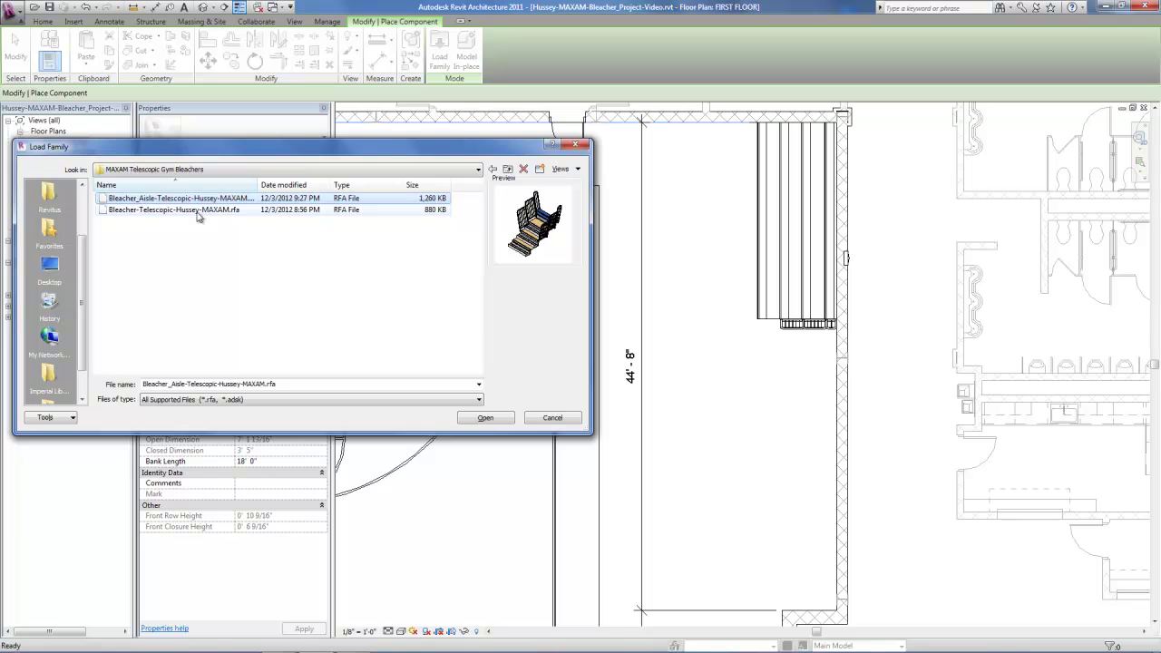
pyautogui.click(485, 418)
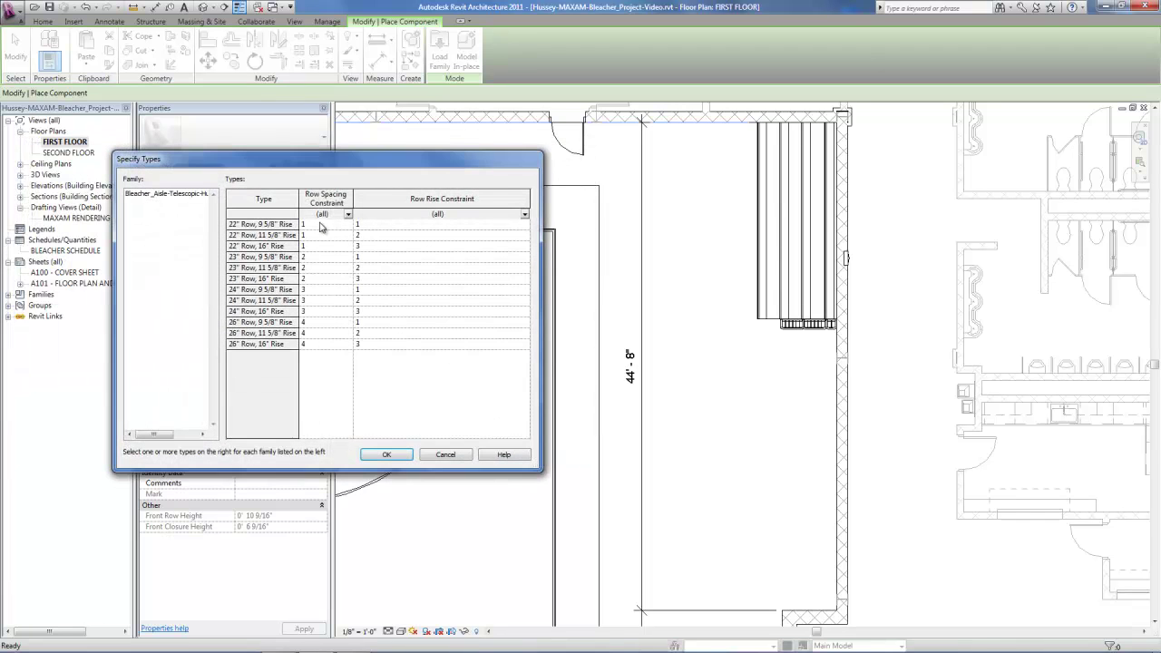
# Load the aisle family's three 24" Row types with 9 5/8", 11 5/8" and 16" rises
pyautogui.moveTo(300, 197); pyautogui.dragTo(512, 194)
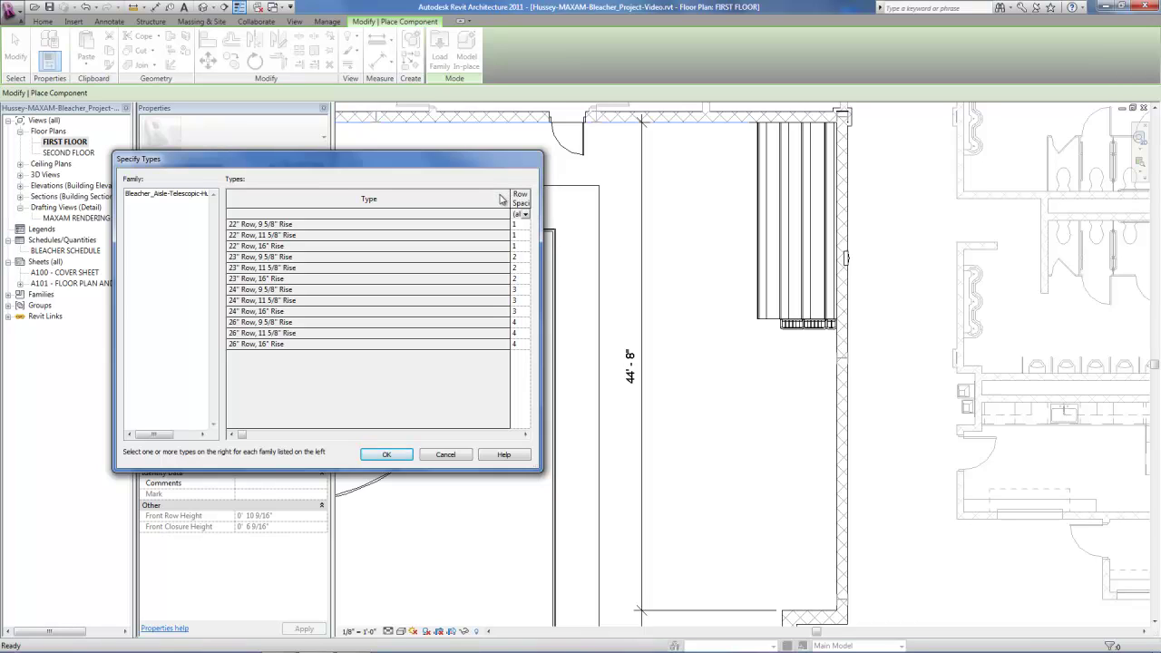
pyautogui.moveTo(260, 290); pyautogui.dragTo(260, 311)
pyautogui.click(386, 454)
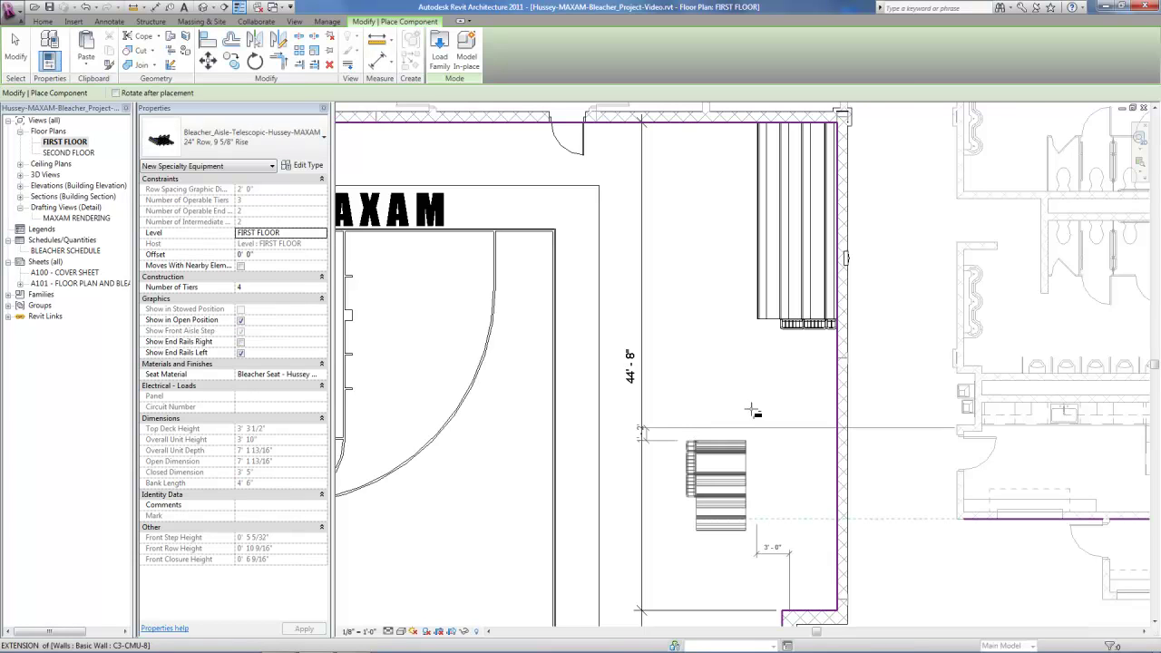
# Place a 24" Row, 9 5/8" Rise bleacher aisle south of the bleacher, facing the court and about 7'-4" from the east wall
pyautogui.press('space')
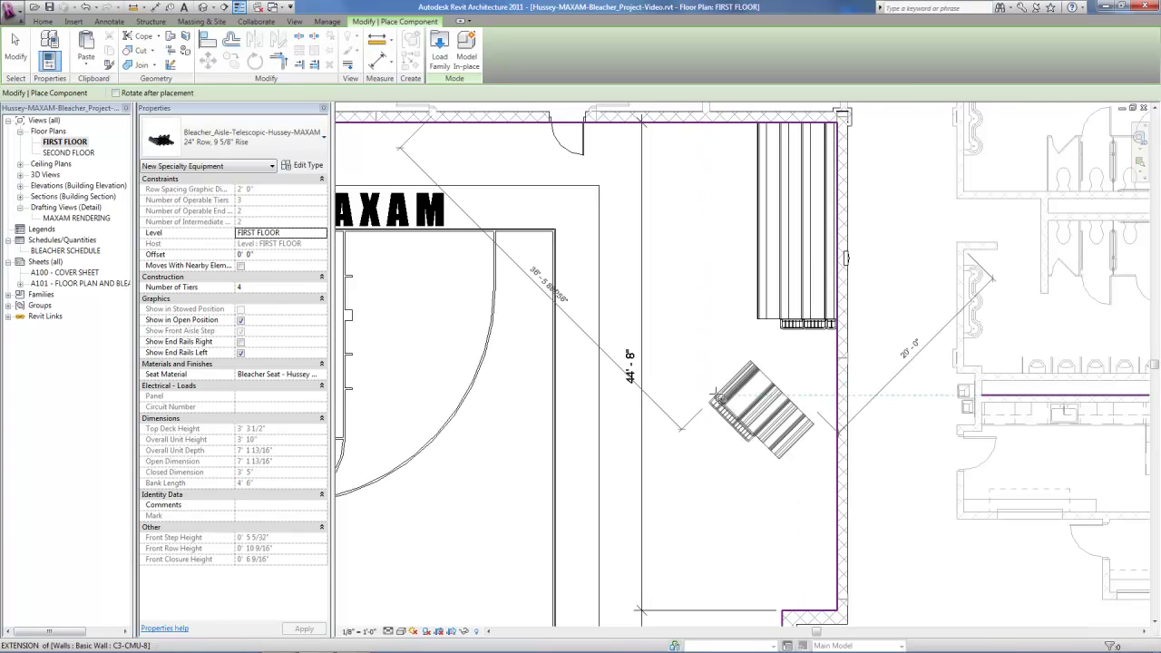
pyautogui.press('space')
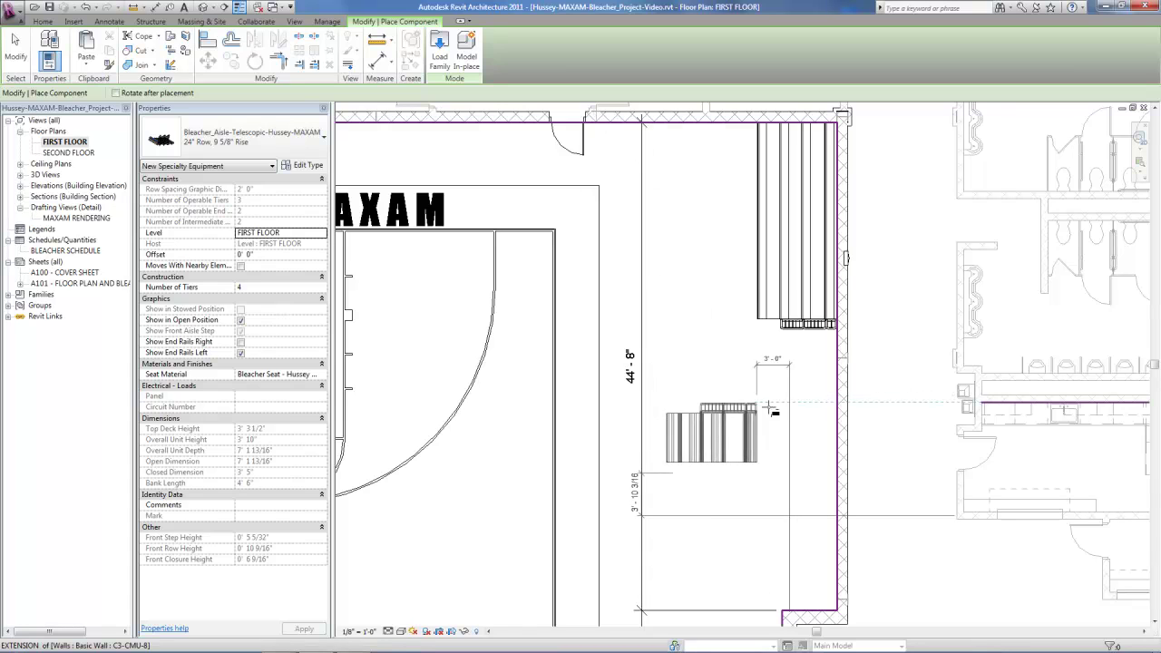
pyautogui.click(774, 391)
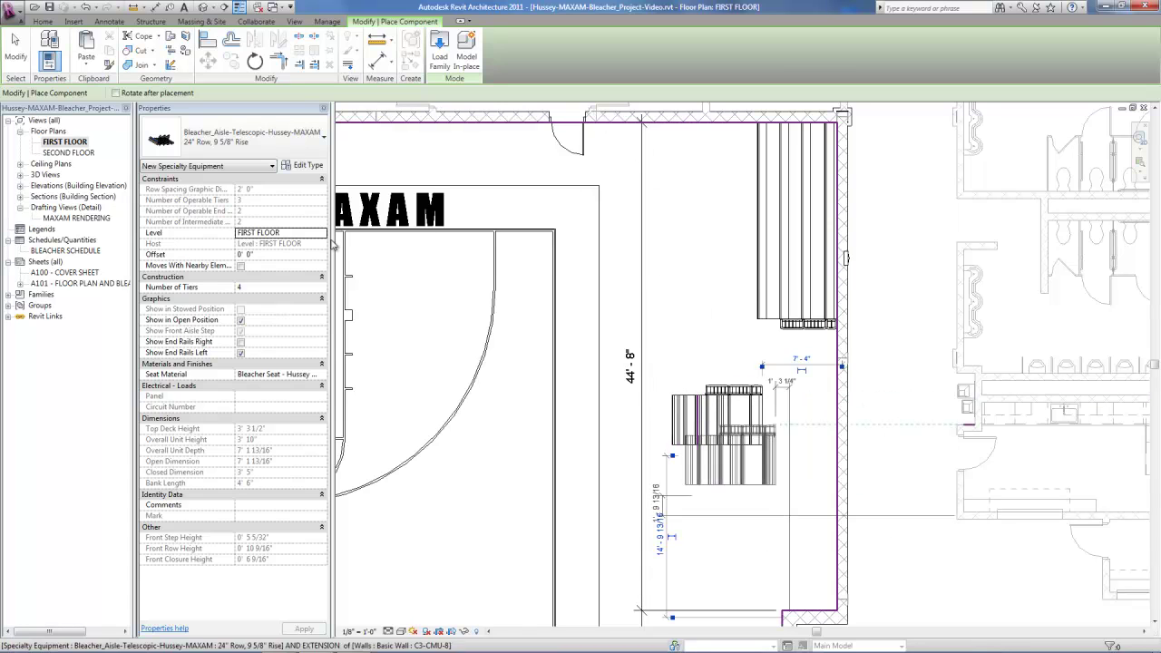
pyautogui.click(14, 45)
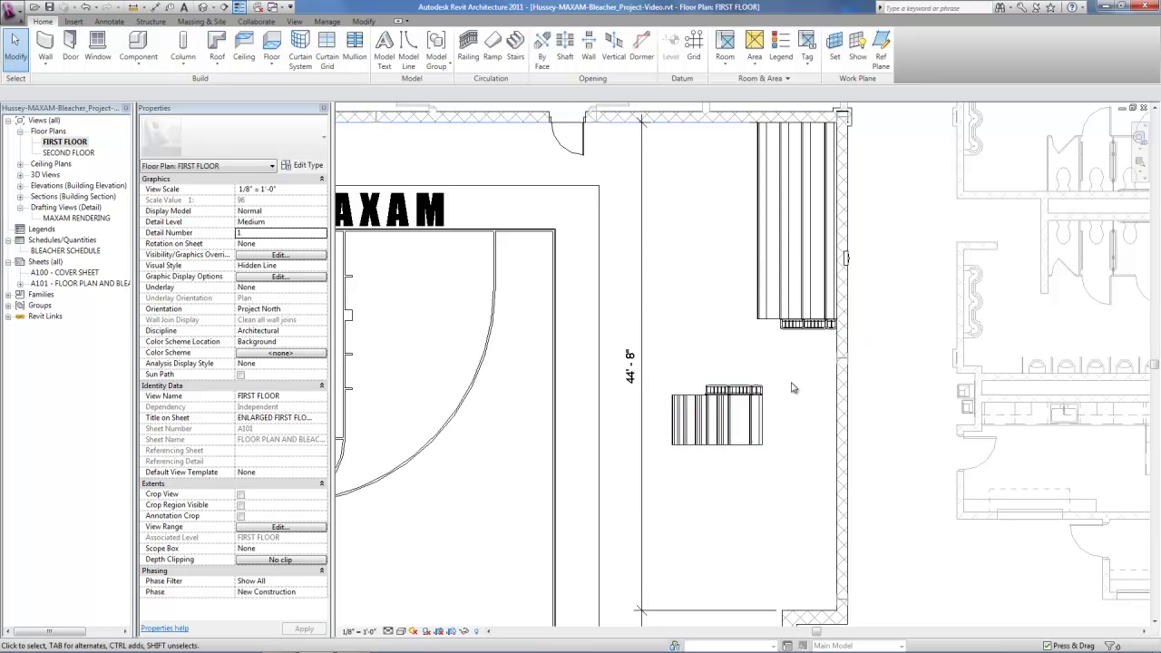
# Turn off the right end rails of the bleacher and the left end rails of the aisle unit
pyautogui.click(788, 302)
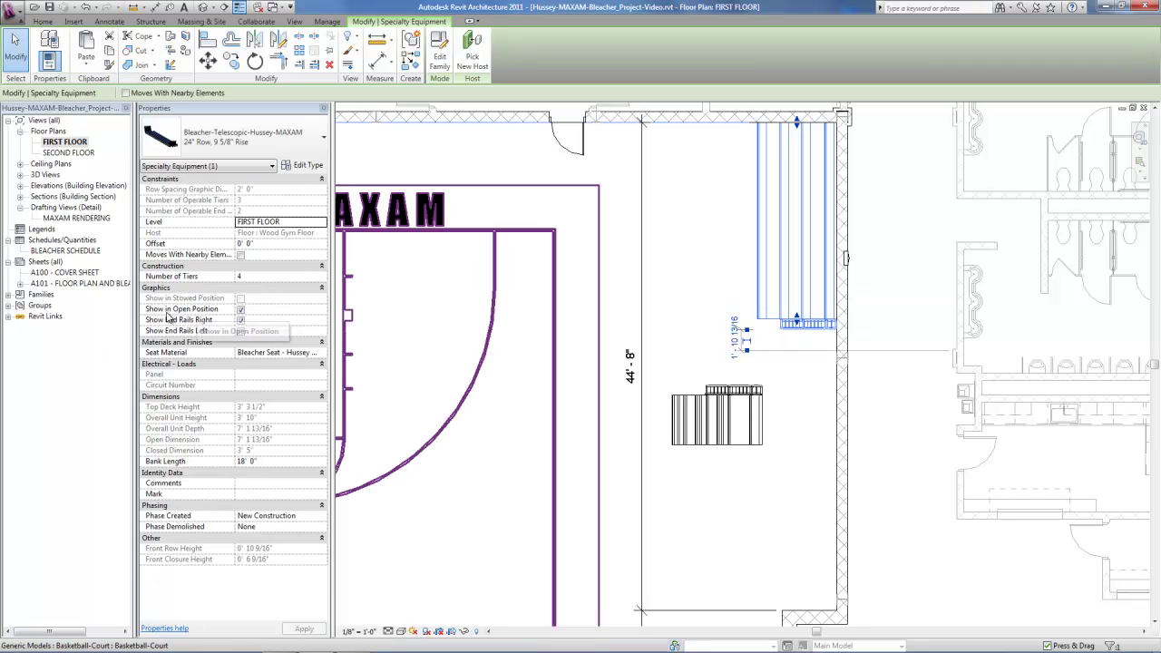
pyautogui.click(241, 321)
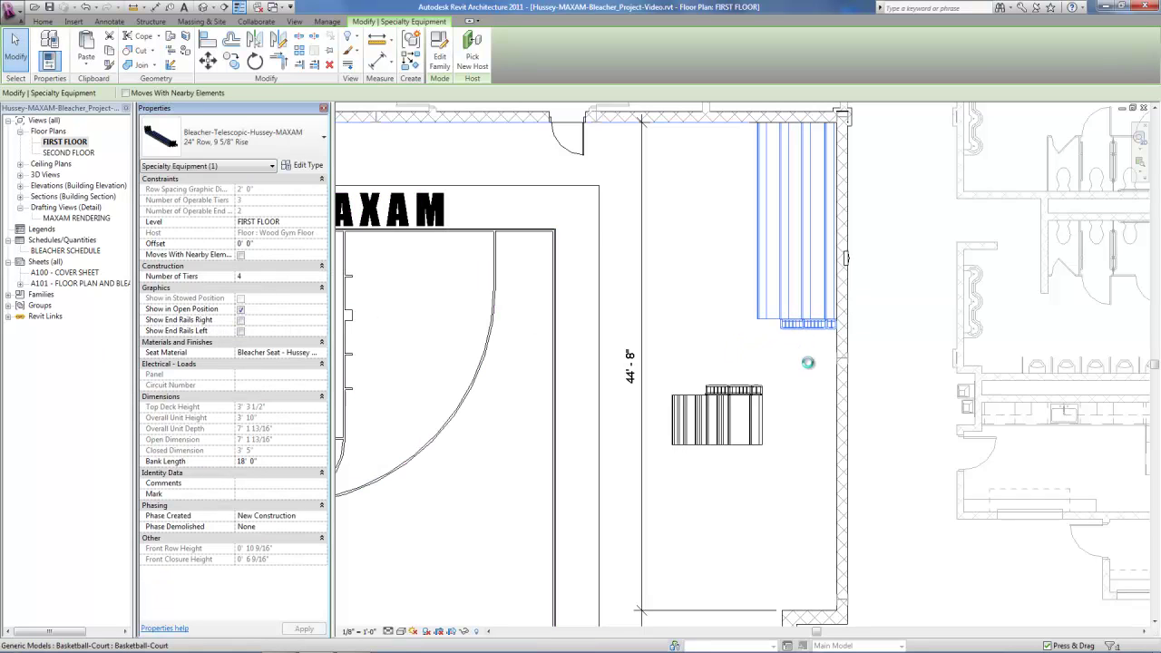
pyautogui.click(716, 419)
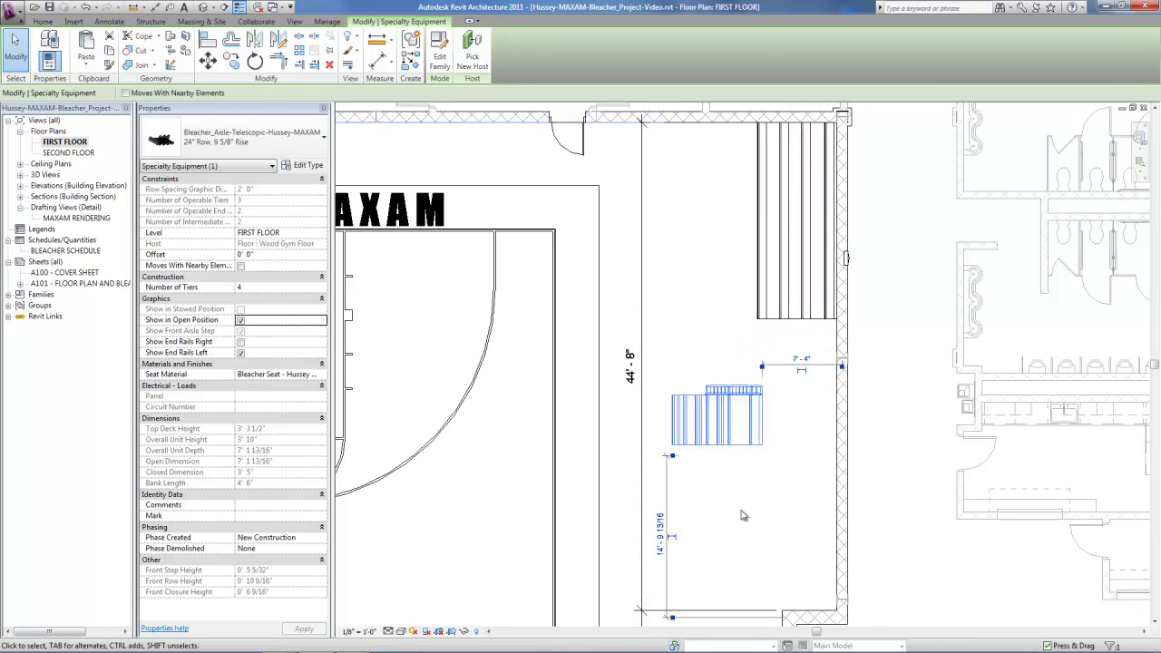
pyautogui.click(240, 352)
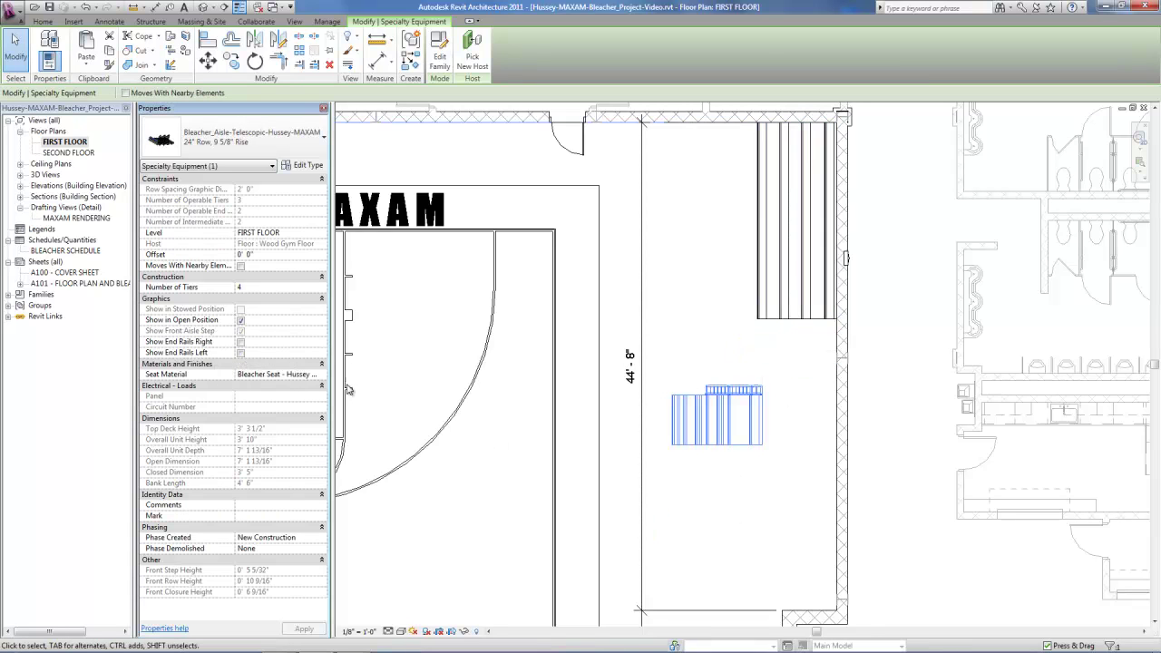
pyautogui.click(761, 523)
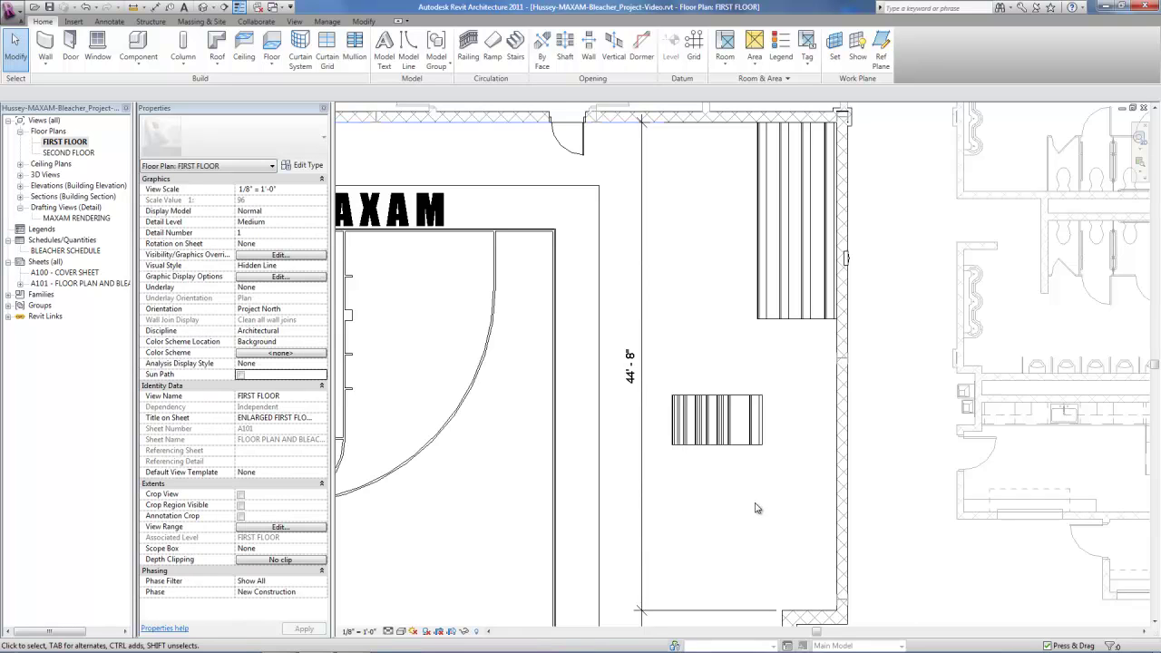
# Align the back edge of the aisle unit with the inner face of the gym's east wall
pyautogui.press('a')
pyautogui.press('l')
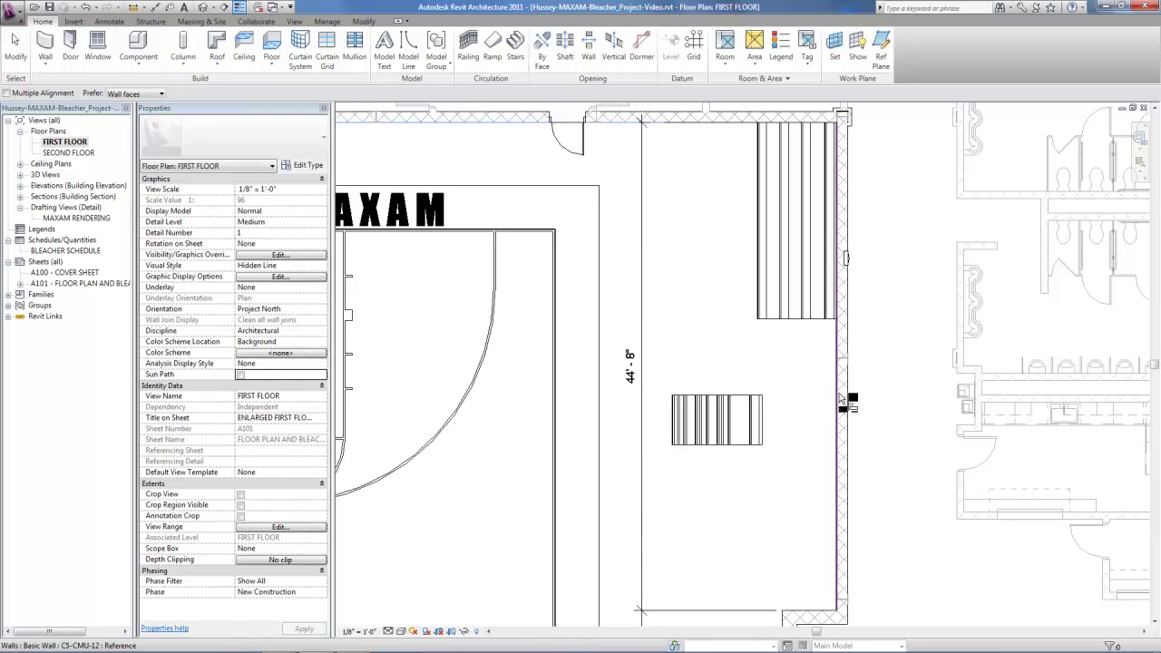
pyautogui.click(841, 399)
pyautogui.click(762, 428)
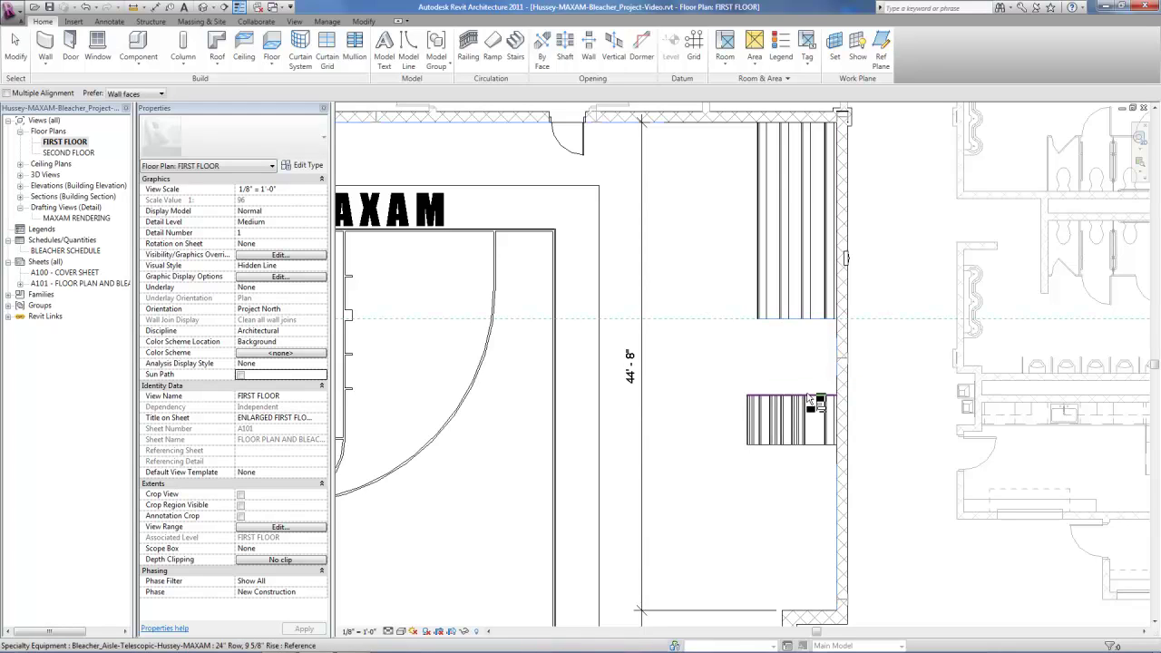
# Align the aisle unit's north side with the bleacher's south end and lock the alignment
pyautogui.moveTo(809, 399); pyautogui.dragTo(827, 370)
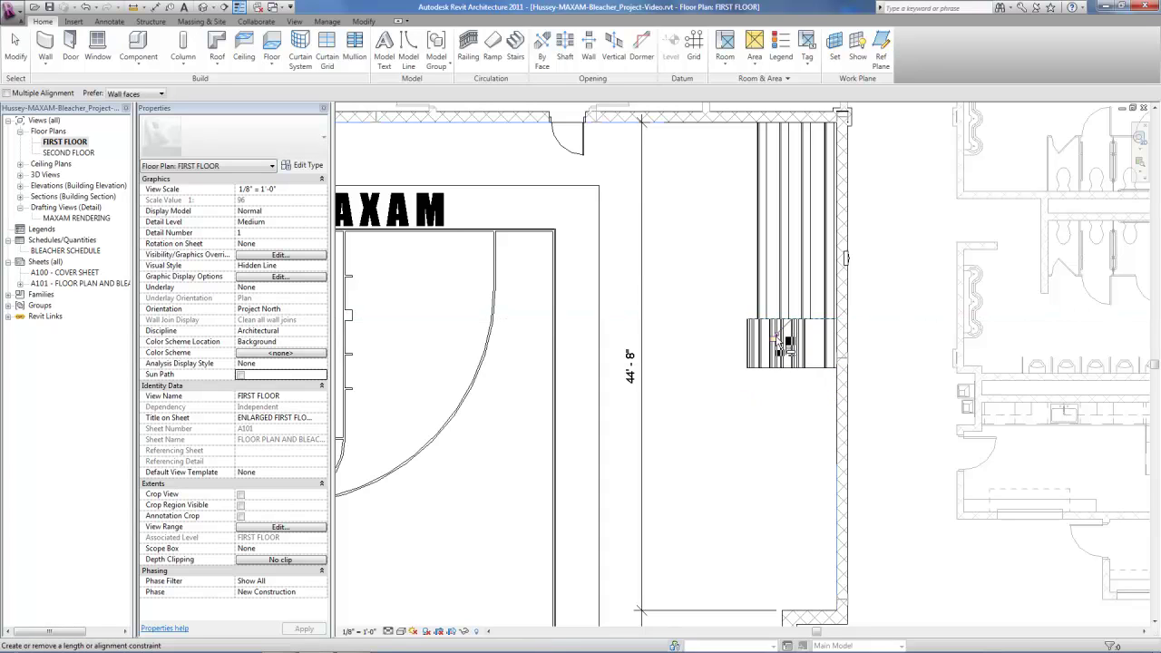
pyautogui.click(783, 342)
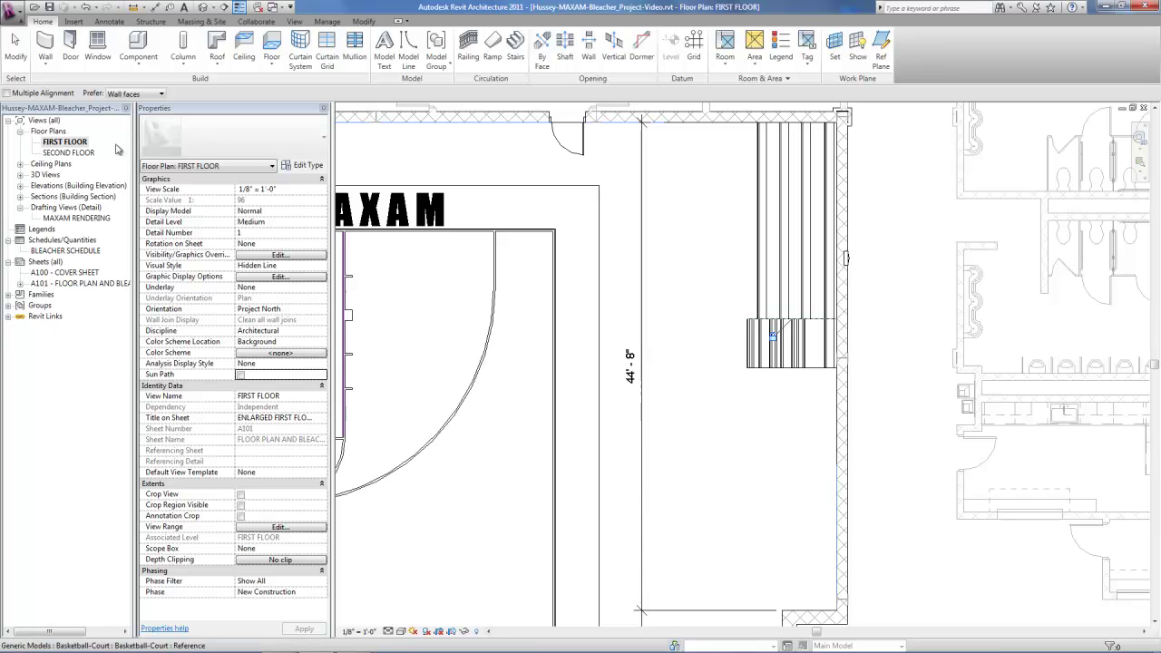
pyautogui.click(17, 45)
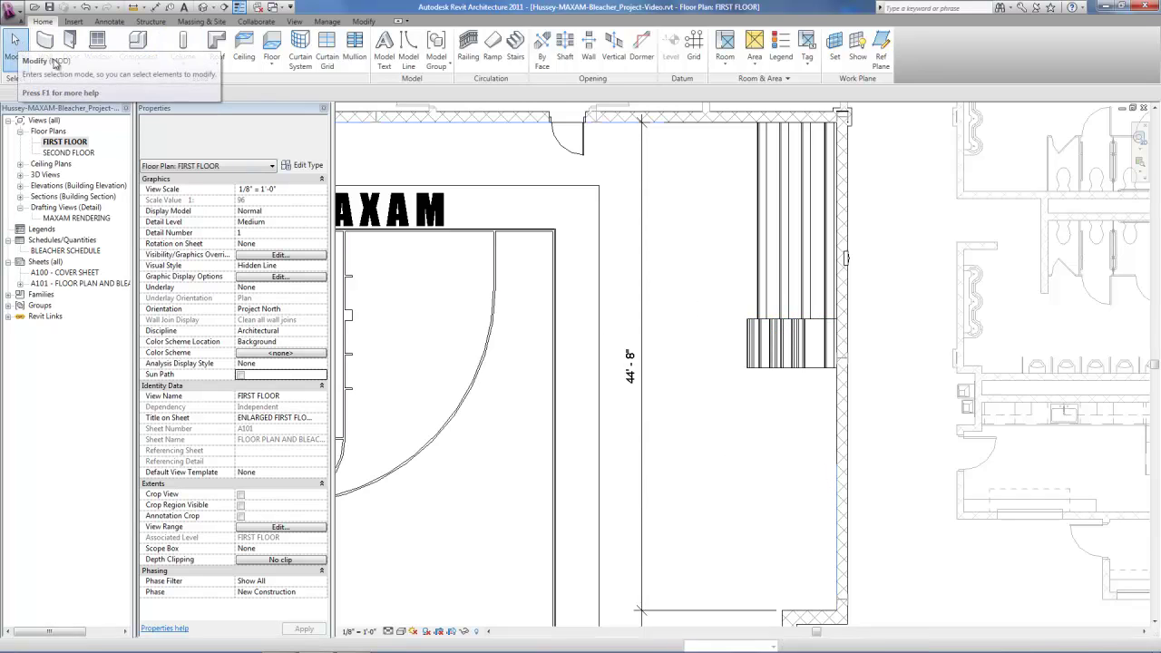
# Set the bank length of the bleacher at the north wall to 9'
pyautogui.click(755, 216)
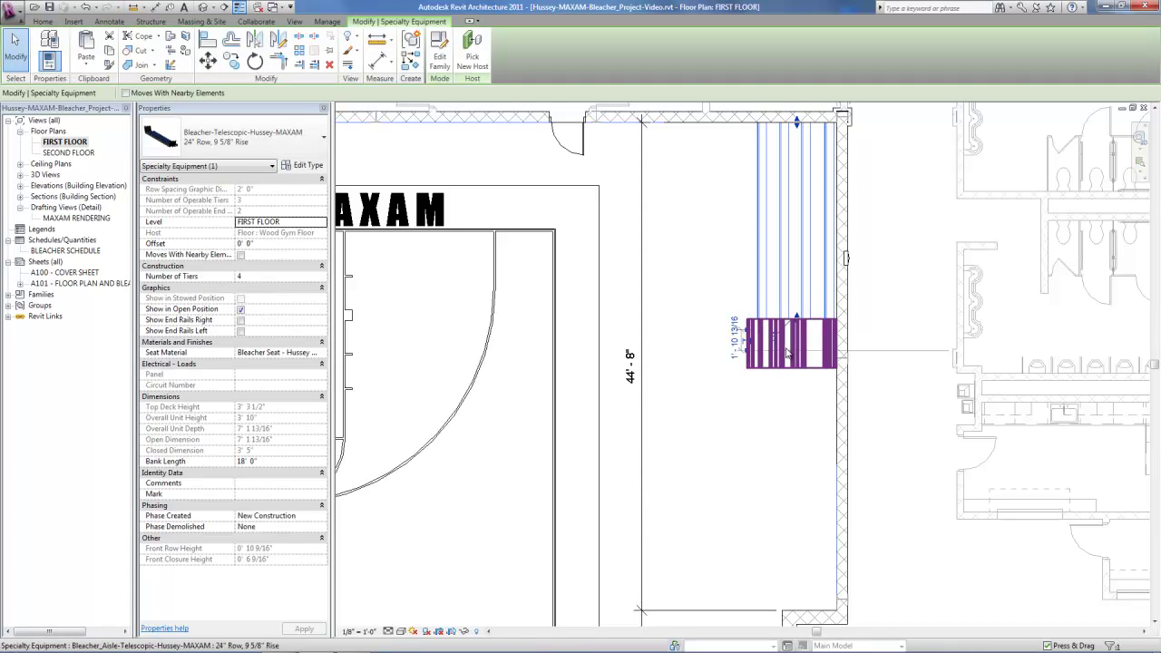
pyautogui.click(283, 462)
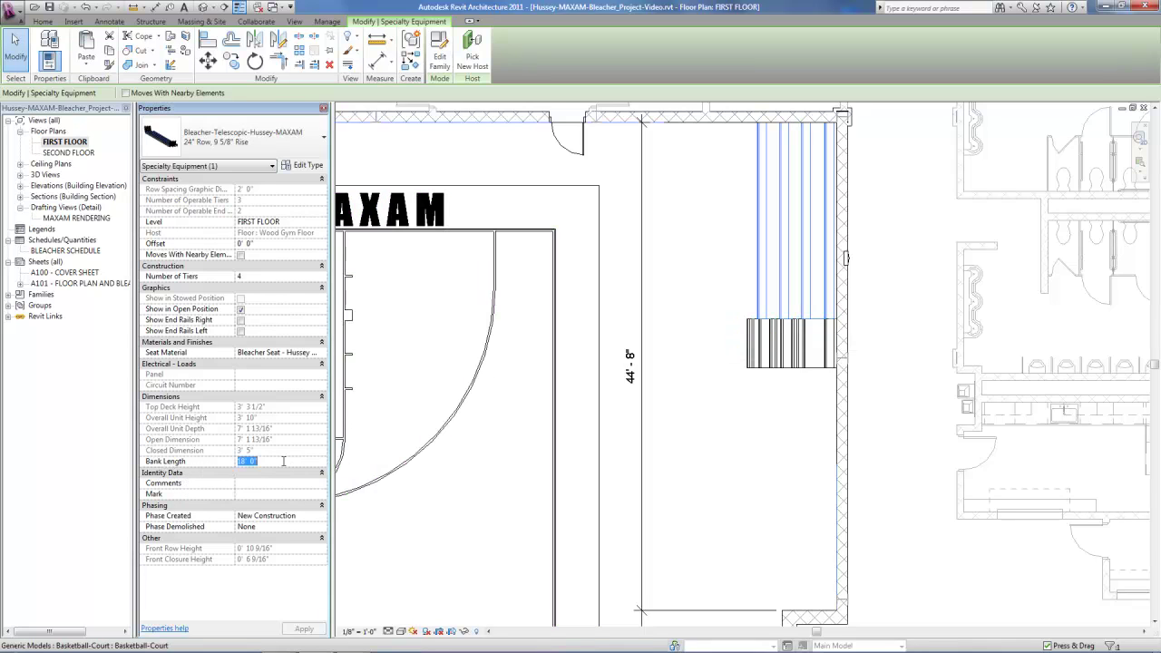
pyautogui.write('9')
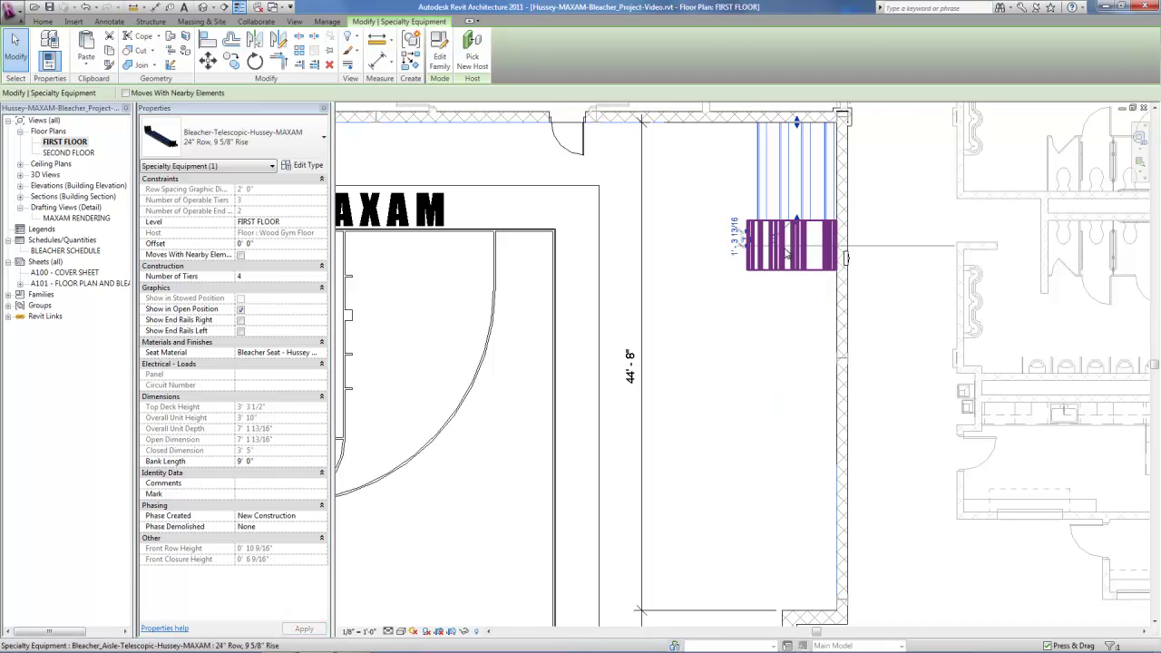
pyautogui.click(742, 381)
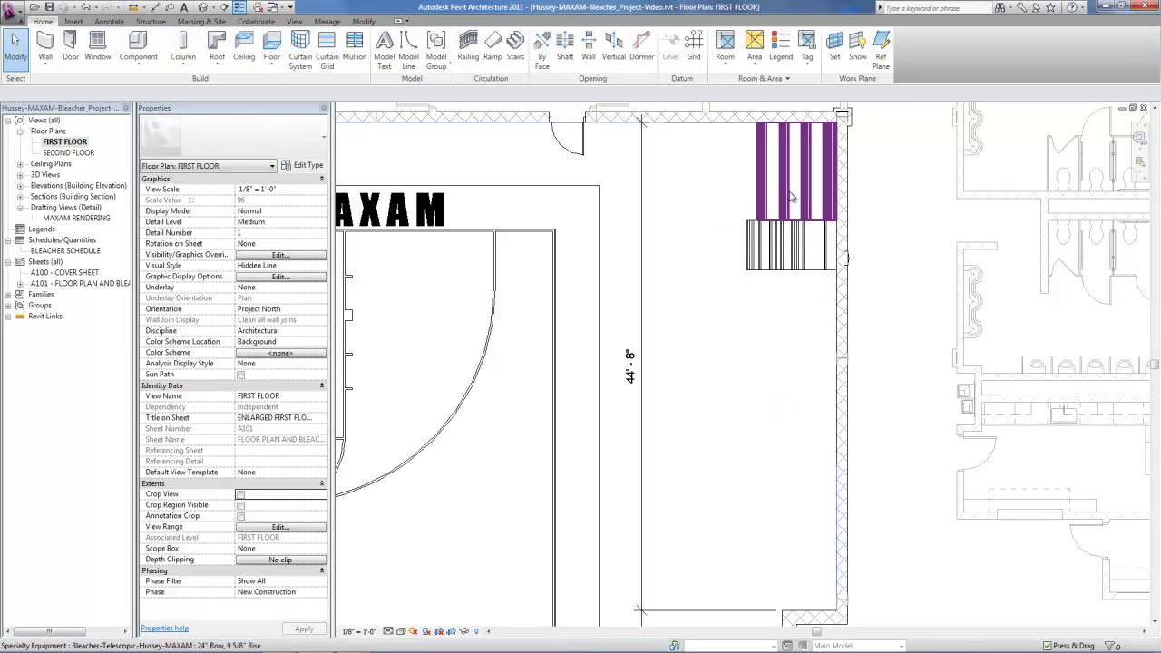
# Copy the 9' bleacher straight south along the east wall, leaving a small gap below the aisle unit
pyautogui.click(791, 197)
pyautogui.click(230, 62)
pyautogui.click(802, 163)
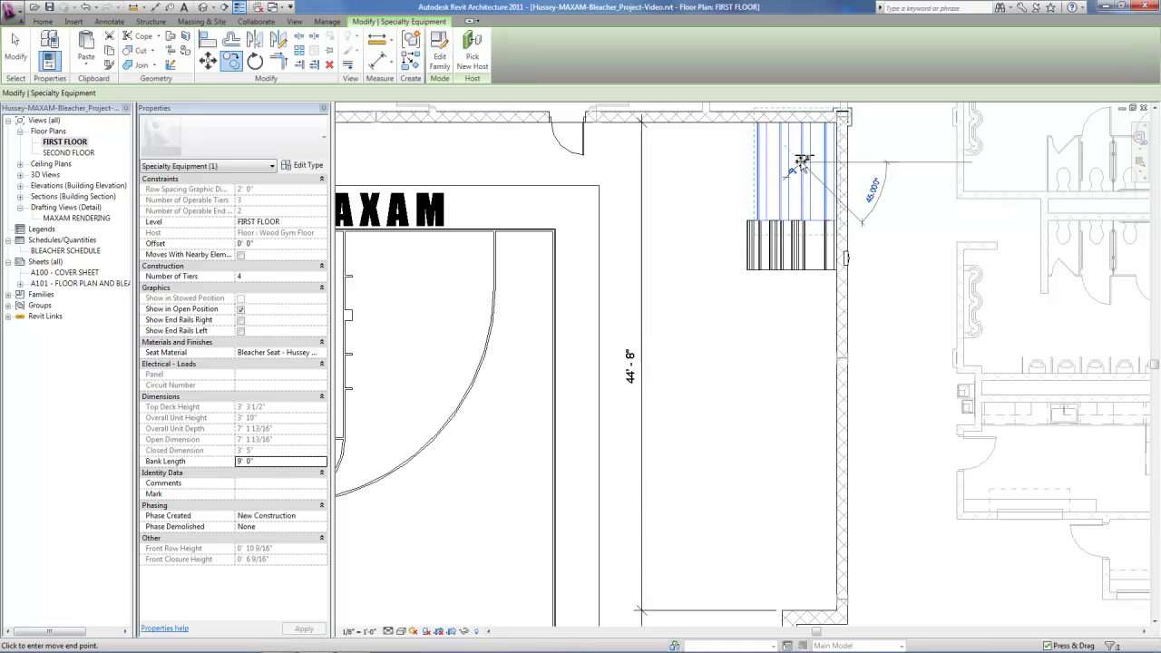
pyautogui.click(803, 348)
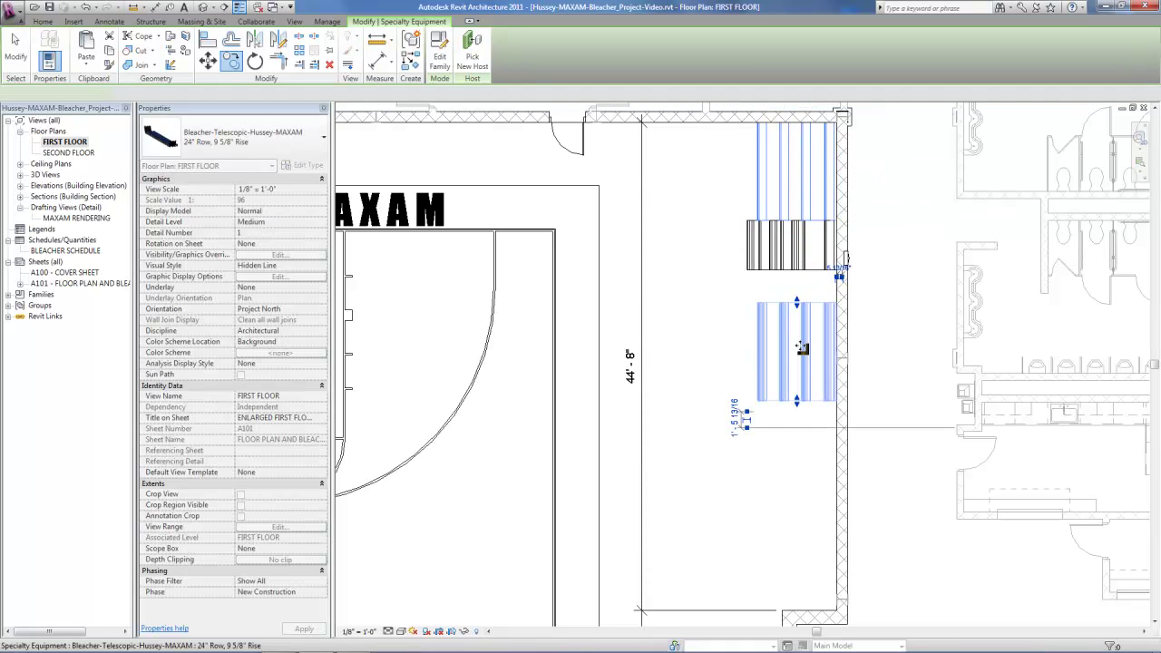
# Copy the aisle unit straight south along the east wall, leaving a small gap below the second bleacher
pyautogui.click(775, 243)
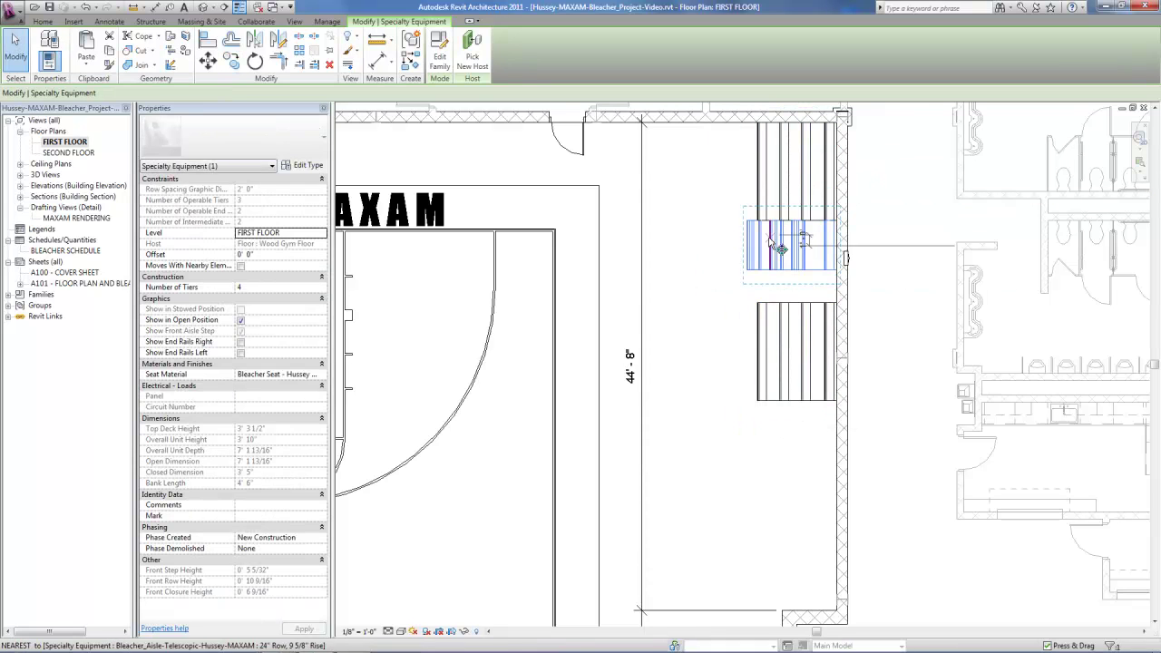
pyautogui.click(769, 240)
pyautogui.click(769, 447)
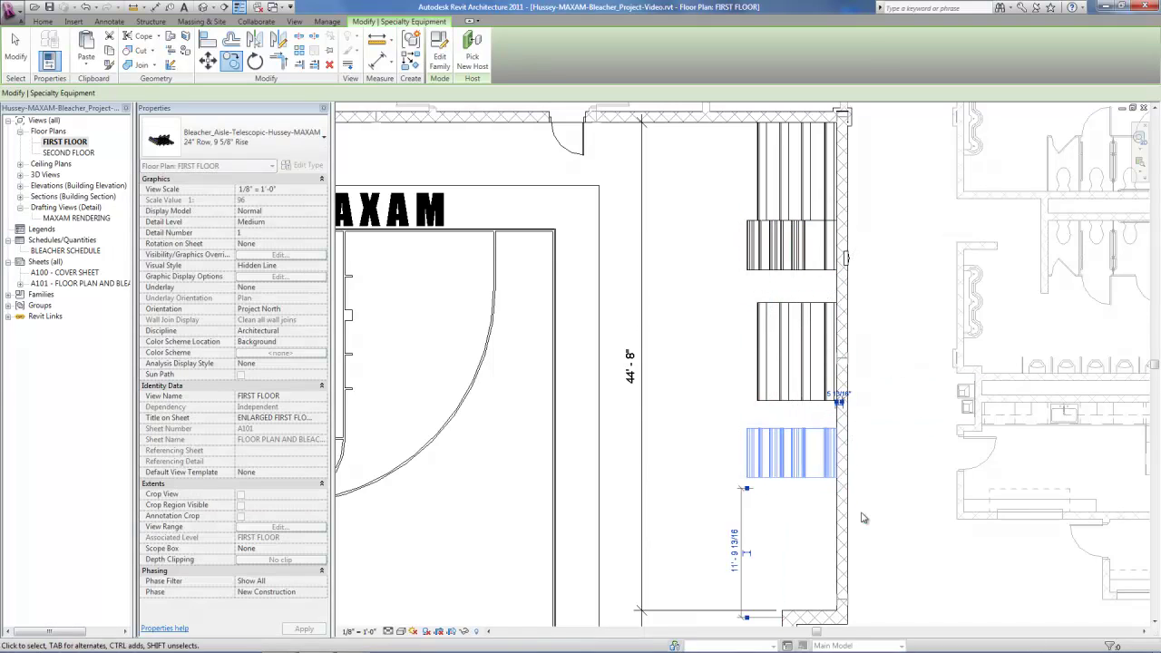
pyautogui.click(896, 485)
# Align the second bleacher's north end with the first aisle unit's south side and lock the alignment
pyautogui.press('a')
pyautogui.press('l')
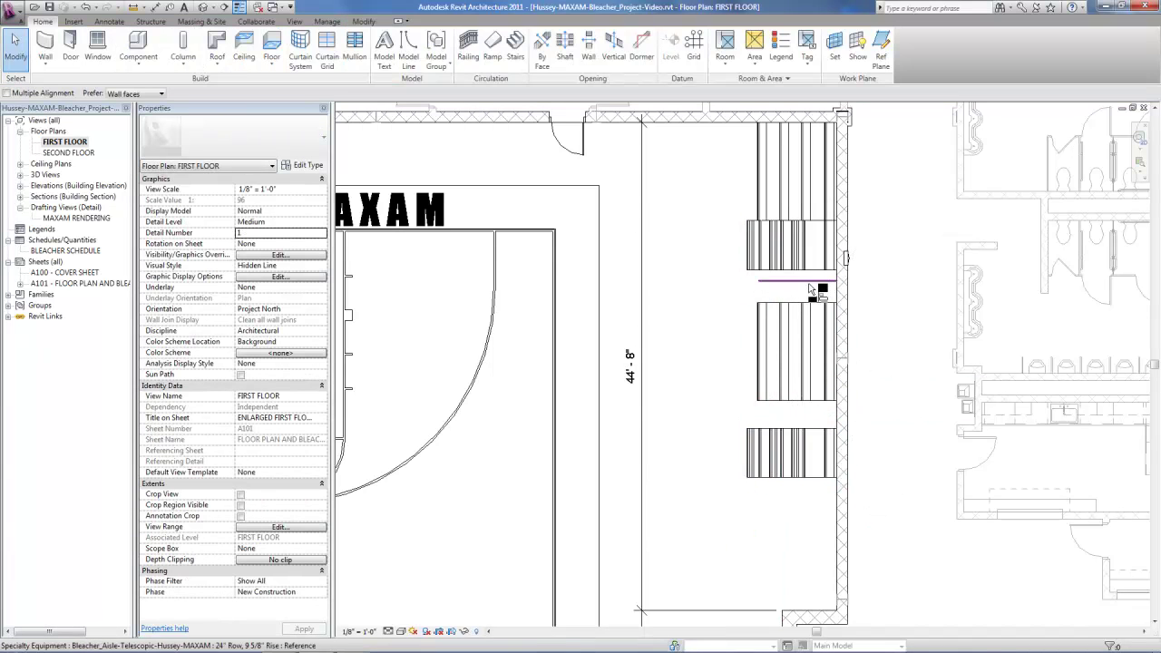
pyautogui.click(813, 278)
pyautogui.click(827, 308)
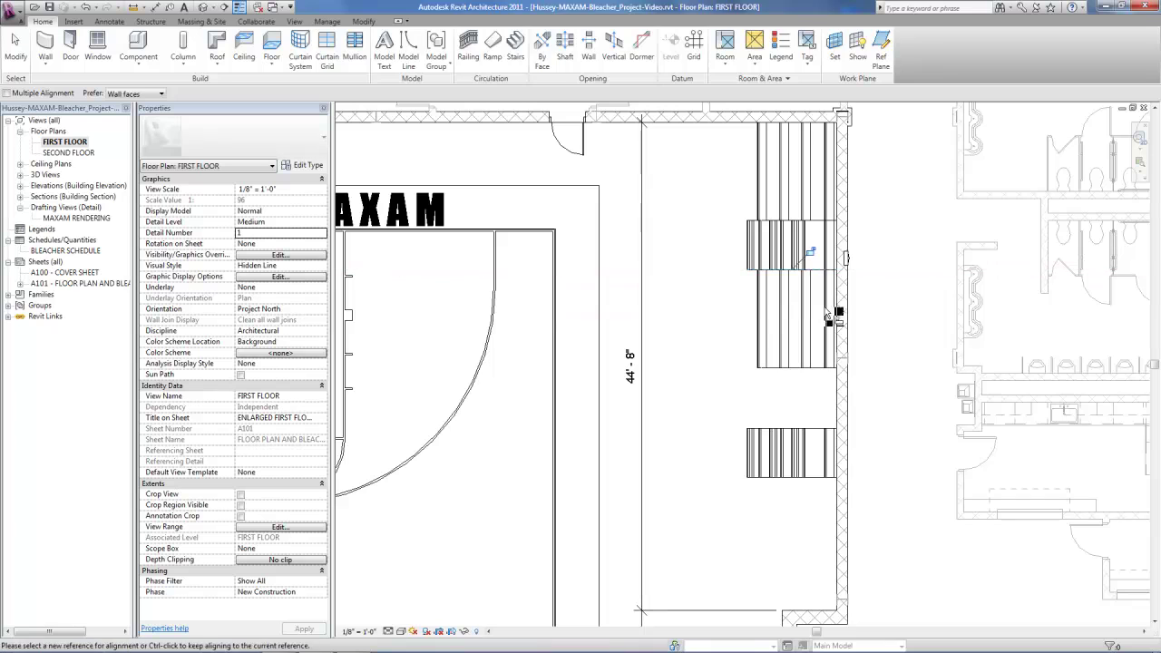
# Align the second aisle unit's north side with the second bleacher's south end and lock the alignment
pyautogui.click(820, 368)
pyautogui.click(818, 428)
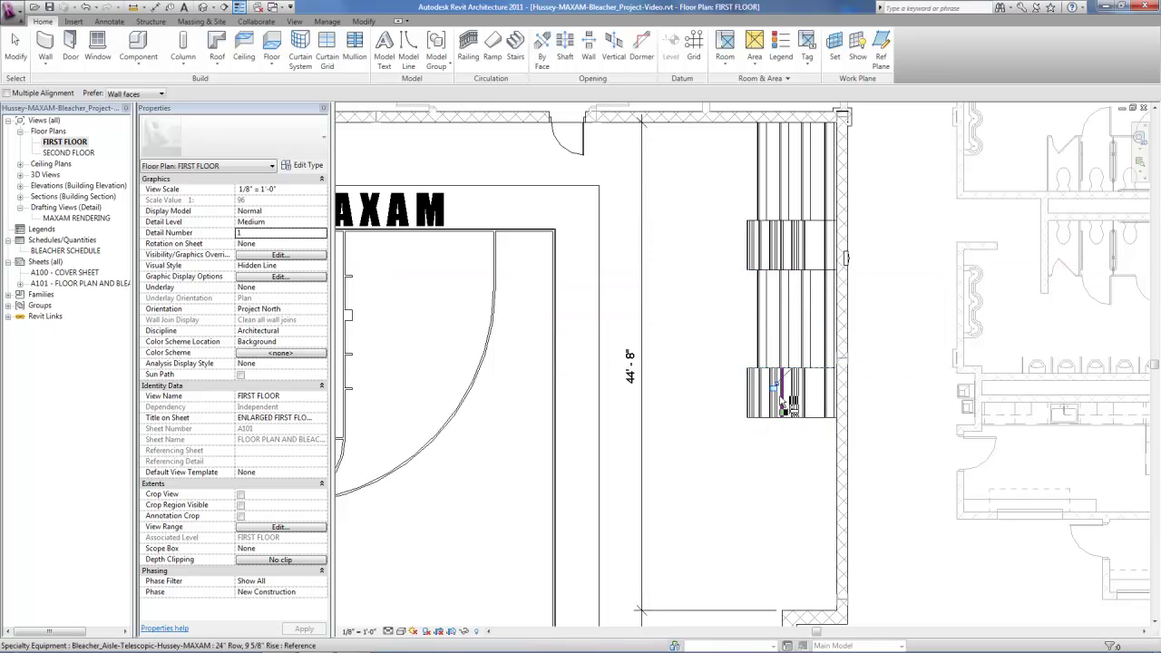
pyautogui.press('Escape')
pyautogui.press('Escape')
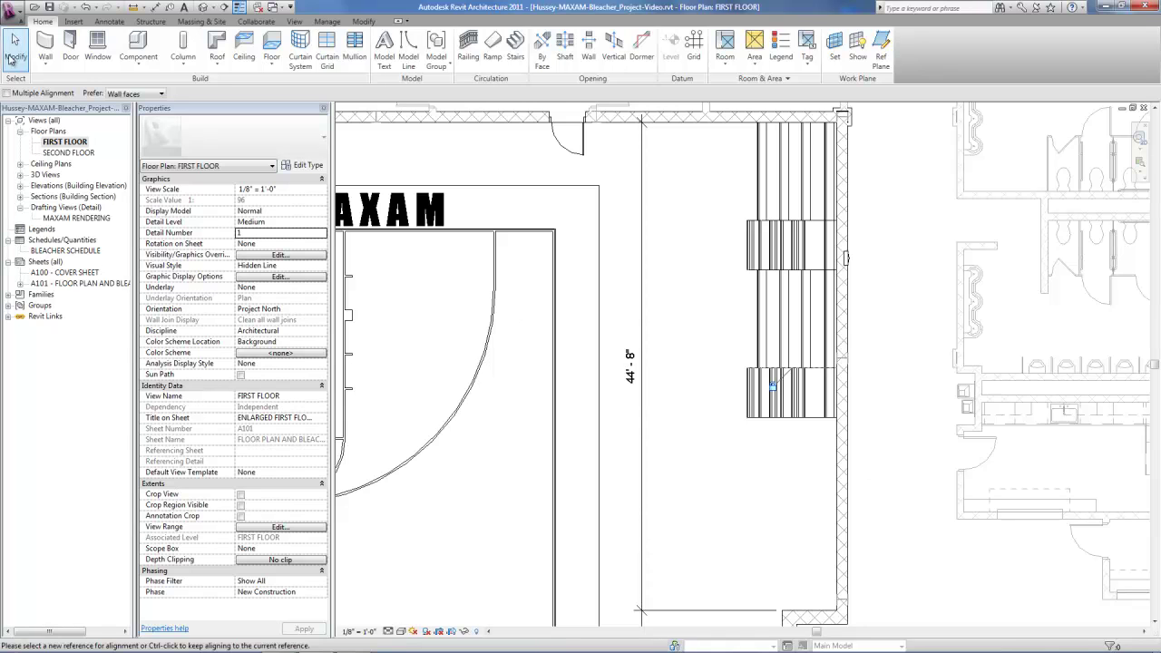
# Set the bank length of the middle bleacher between the two aisle units to 16' 6"
pyautogui.click(753, 325)
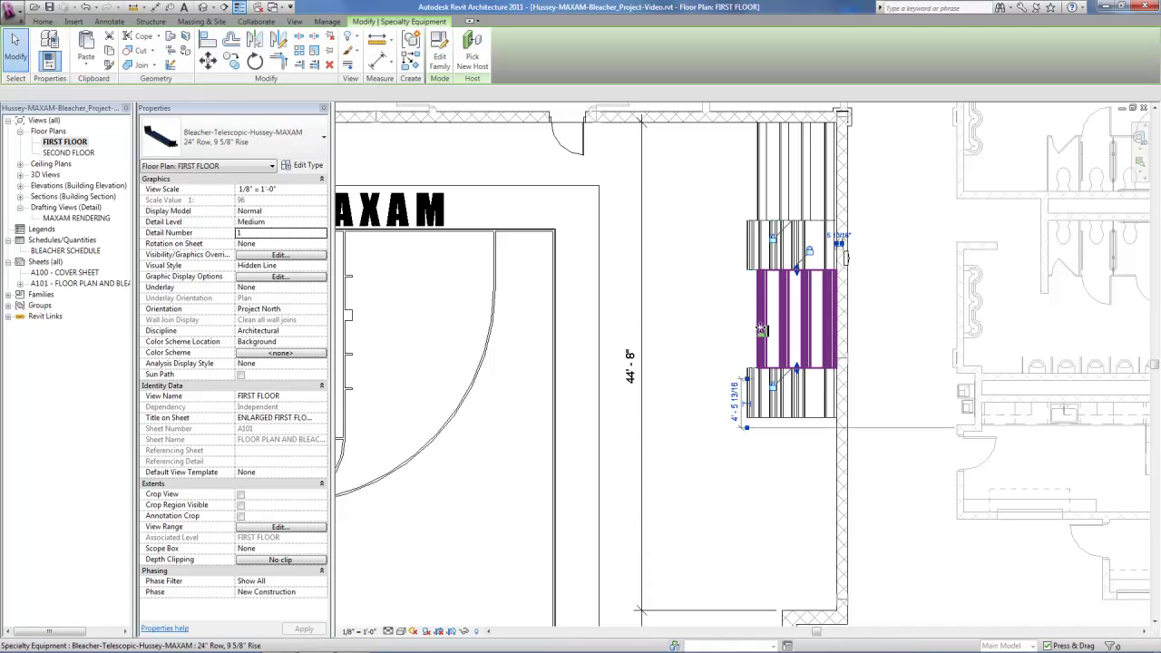
pyautogui.click(274, 462)
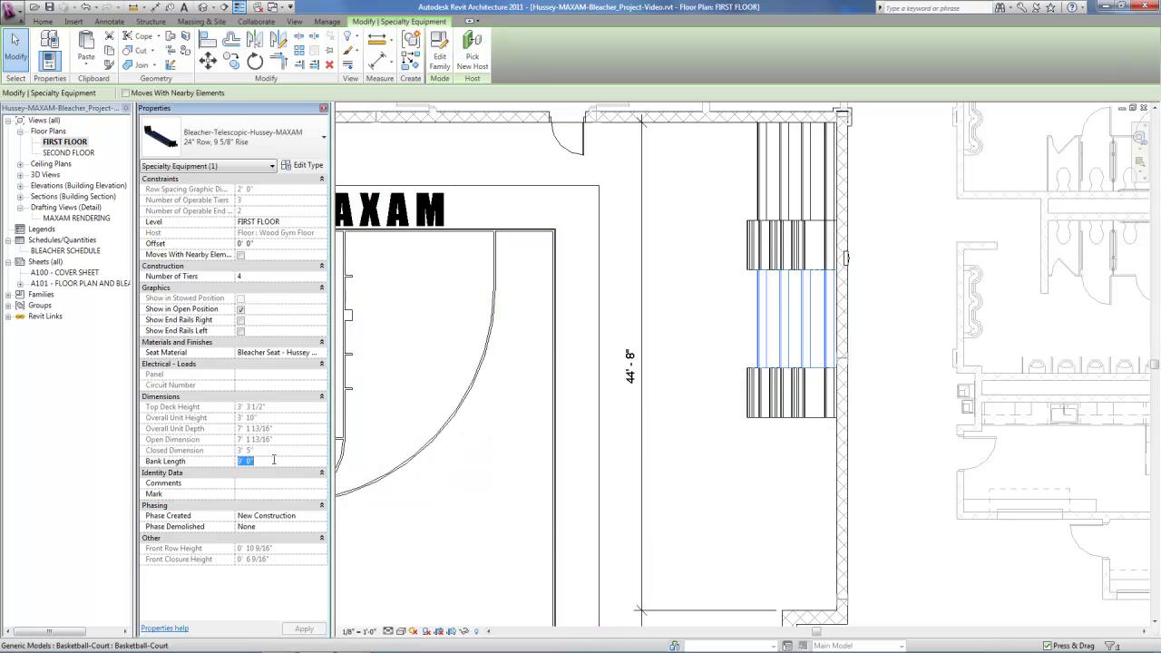
pyautogui.write('16 6')
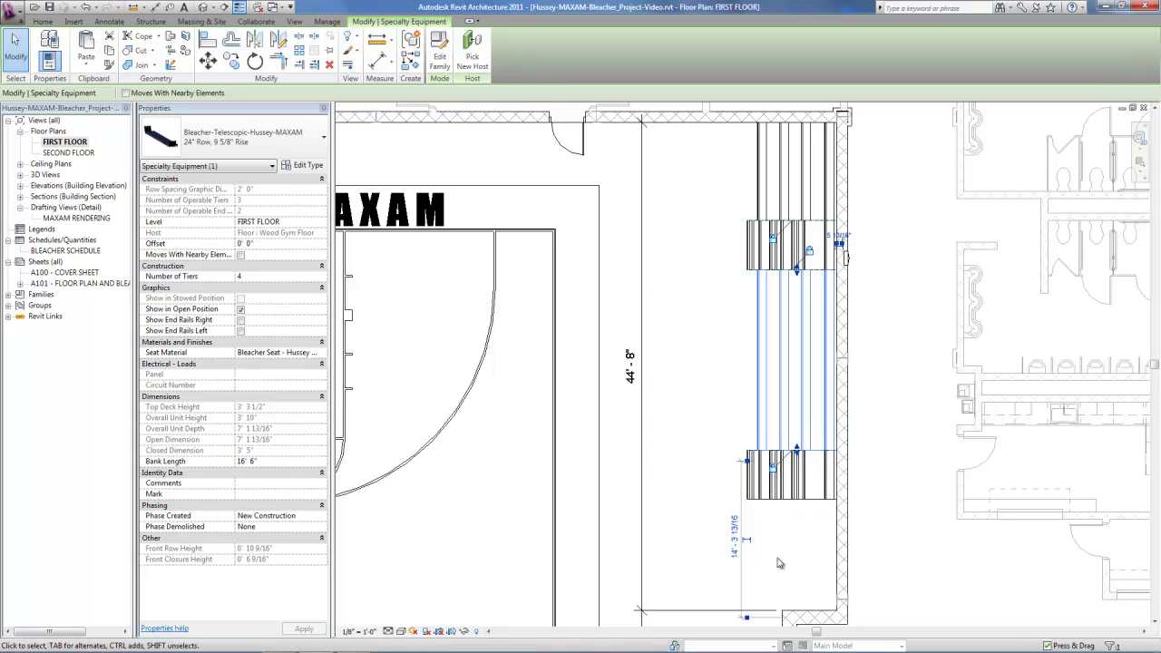
pyautogui.press('Escape')
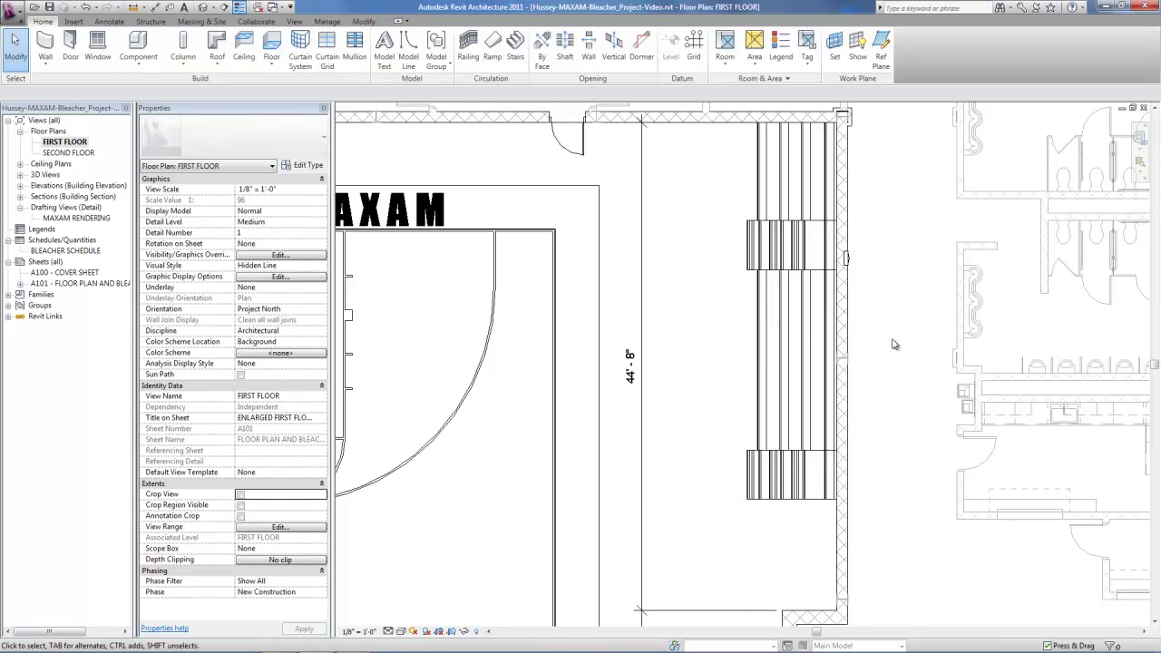
# Copy the 9' bleacher at the north wall down to the south end of the row, near the second aisle unit
pyautogui.click(789, 189)
pyautogui.click(231, 59)
pyautogui.click(816, 160)
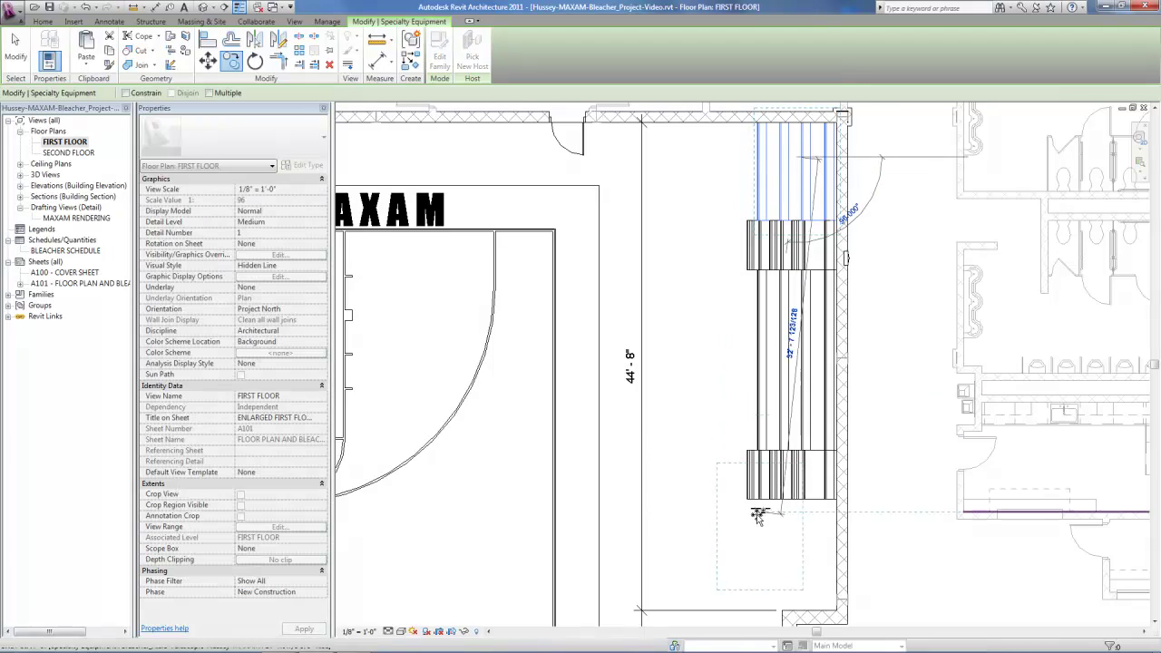
pyautogui.click(798, 522)
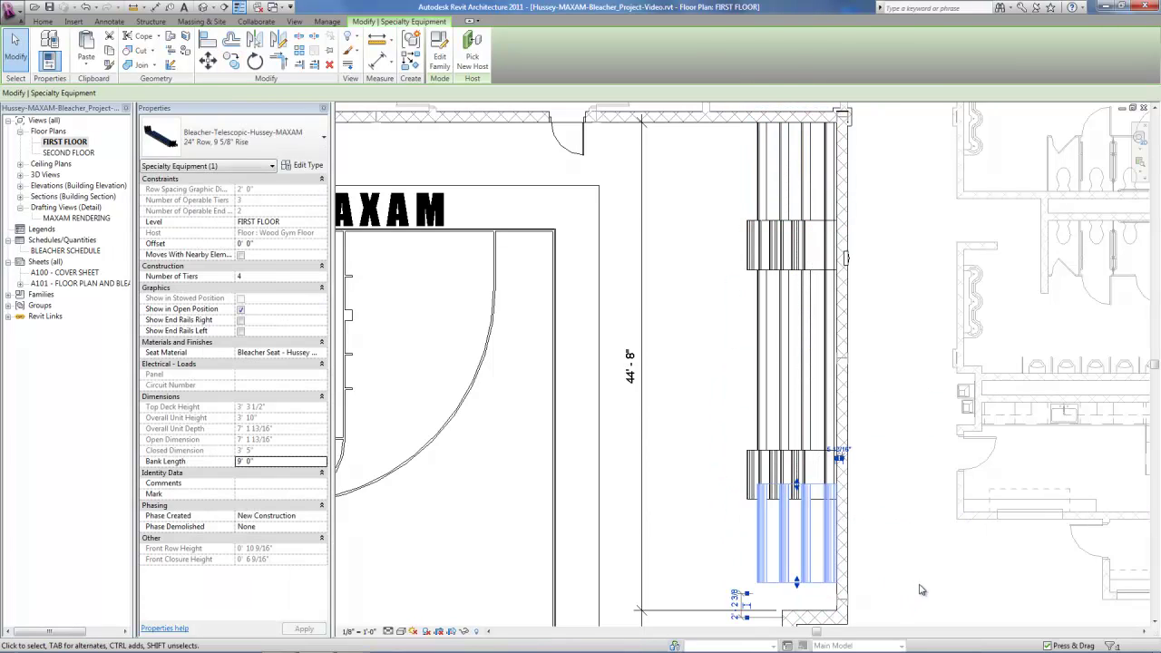
pyautogui.click(918, 590)
# Shift the third bleacher south clear of the second aisle unit, and align and lock its north end to that aisle's south side
pyautogui.scroll(2, 816, 580)
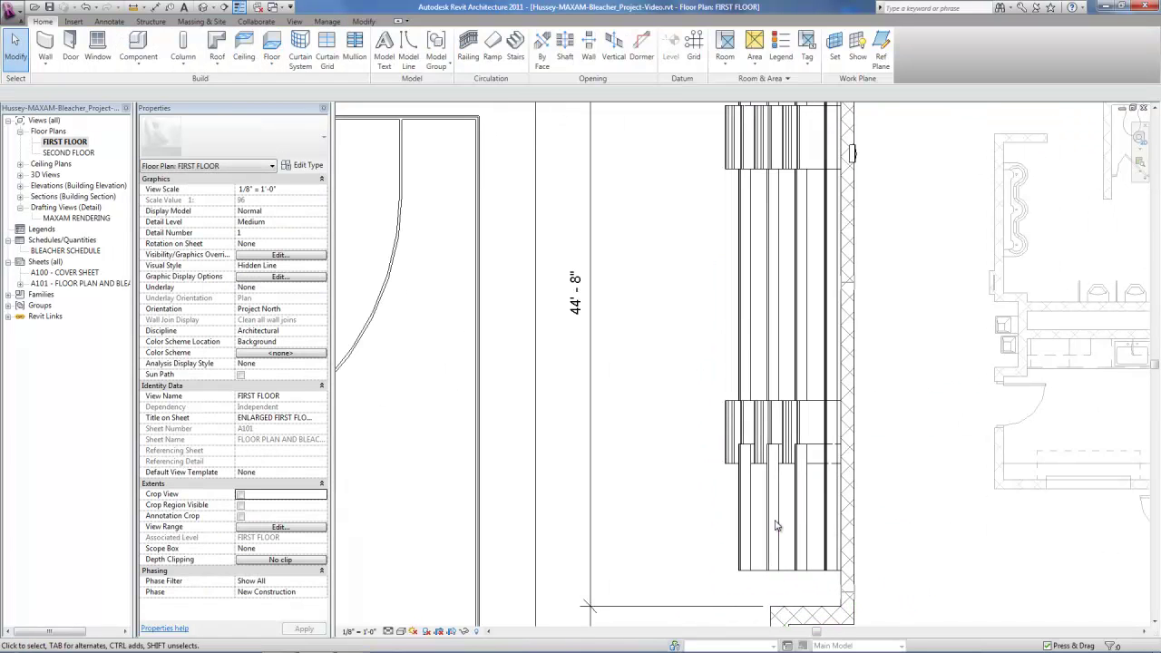
pyautogui.moveTo(776, 485); pyautogui.dragTo(778, 526)
pyautogui.click(888, 531)
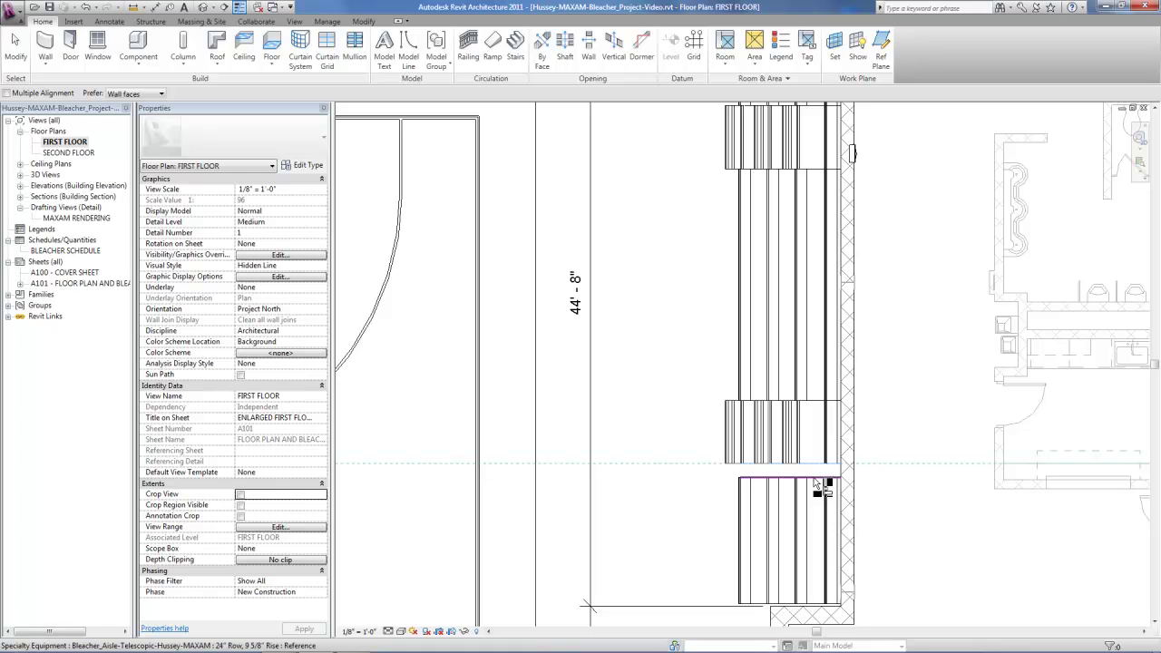
pyautogui.click(819, 480)
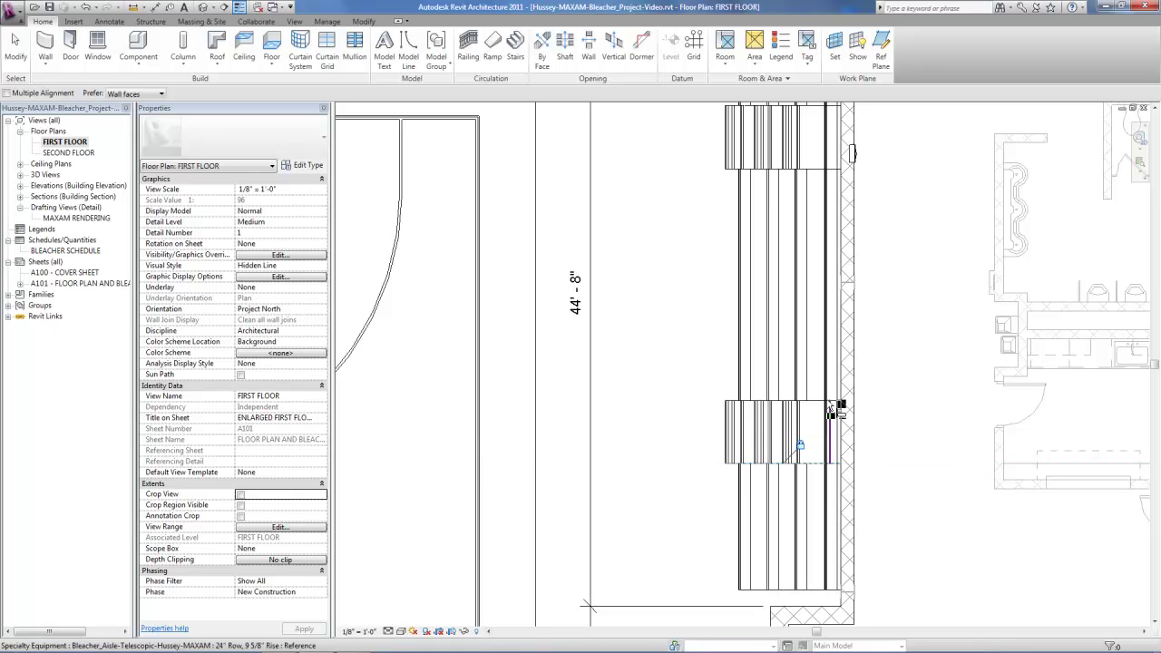
pyautogui.scroll(-1, 822, 296)
pyautogui.scroll(-1, 823, 296)
pyautogui.press('Escape')
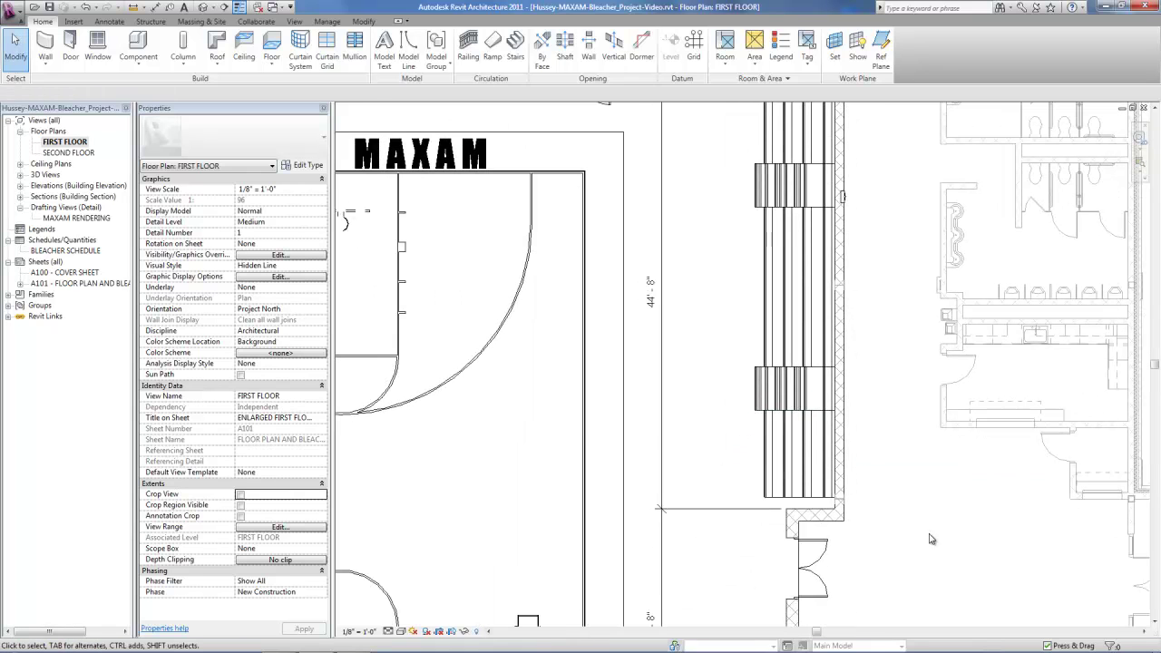
# Turn on the right end rails for the southernmost bleacher, next to the entrance doors
pyautogui.scroll(-1, 928, 342)
pyautogui.scroll(2, 869, 454)
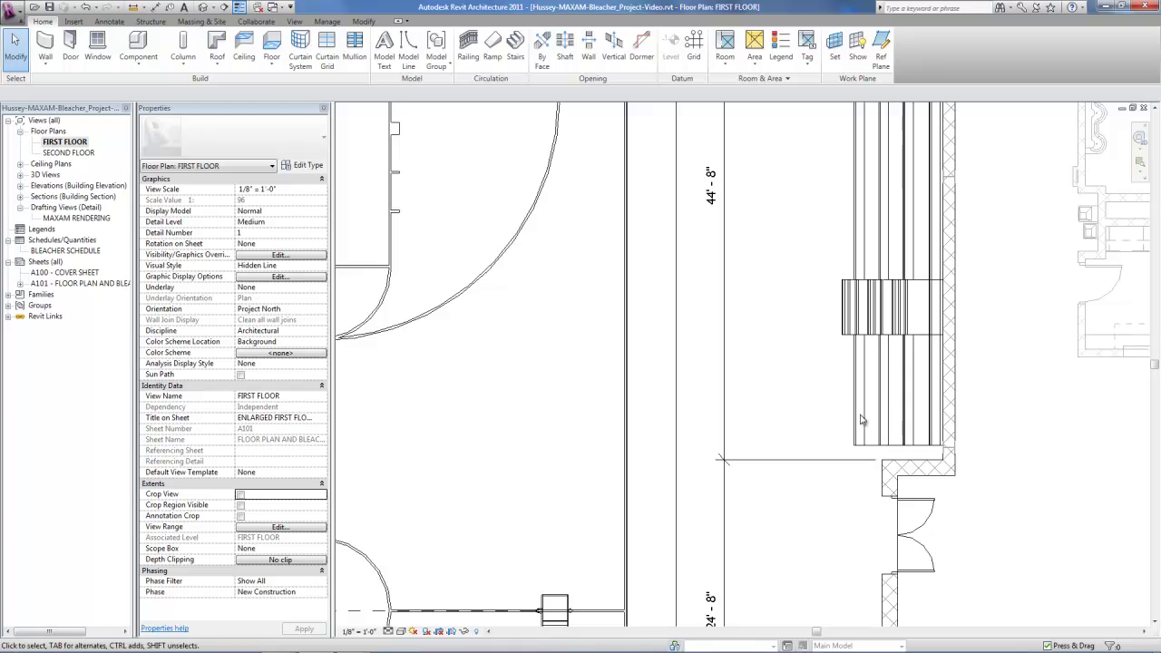
pyautogui.click(844, 417)
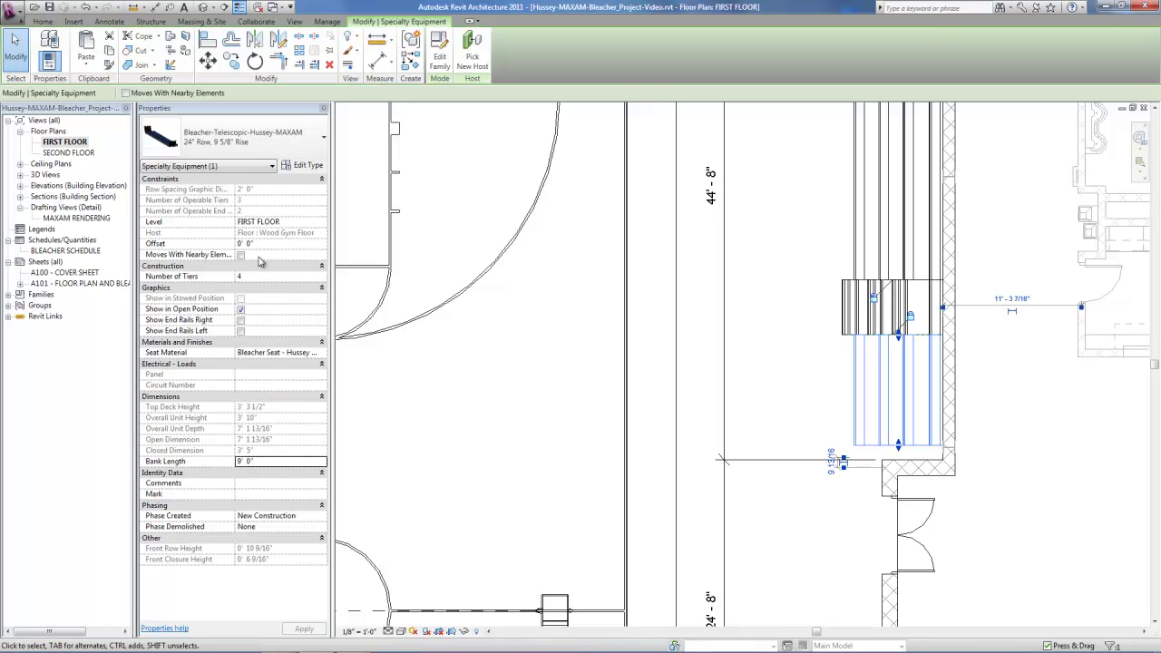
pyautogui.click(241, 320)
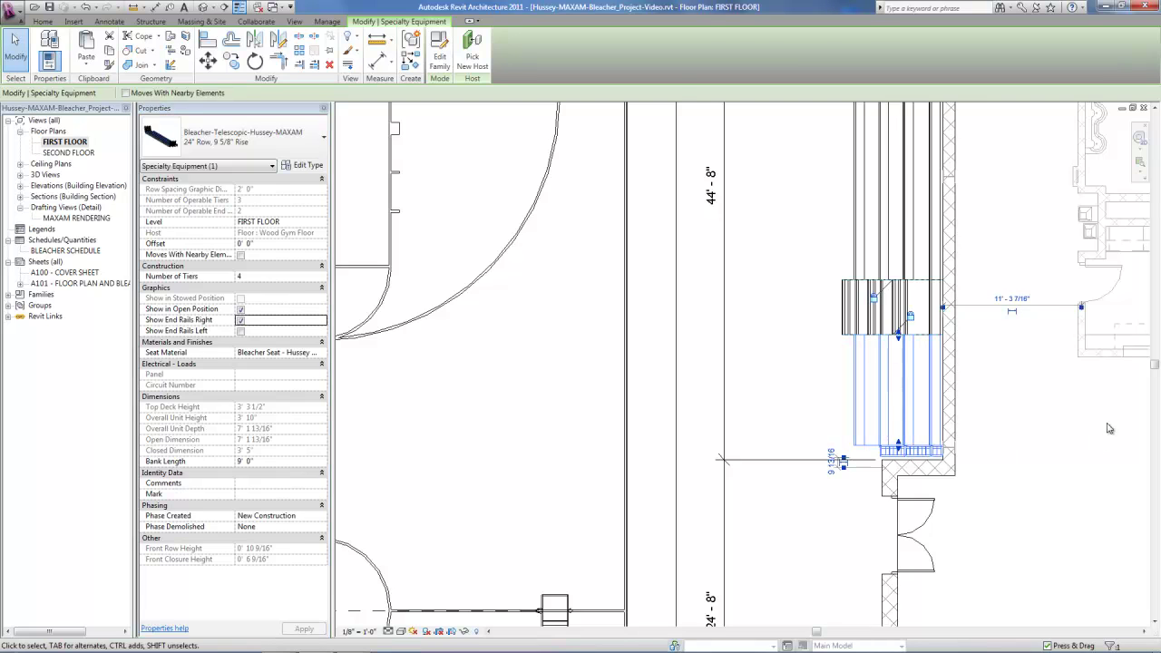
pyautogui.click(638, 588)
# Set the number of tiers of all five bleacher and aisle units to 11, after trying 10
pyautogui.scroll(-1, 638, 589)
pyautogui.scroll(-1, 637, 589)
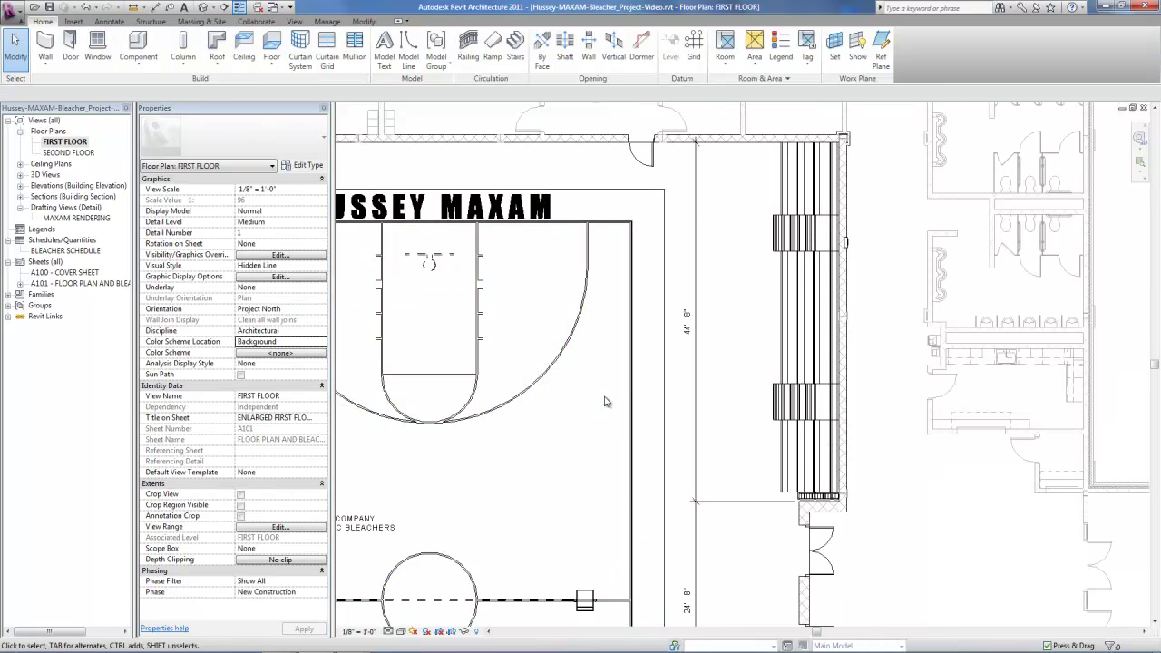
pyautogui.scroll(1, 688, 236)
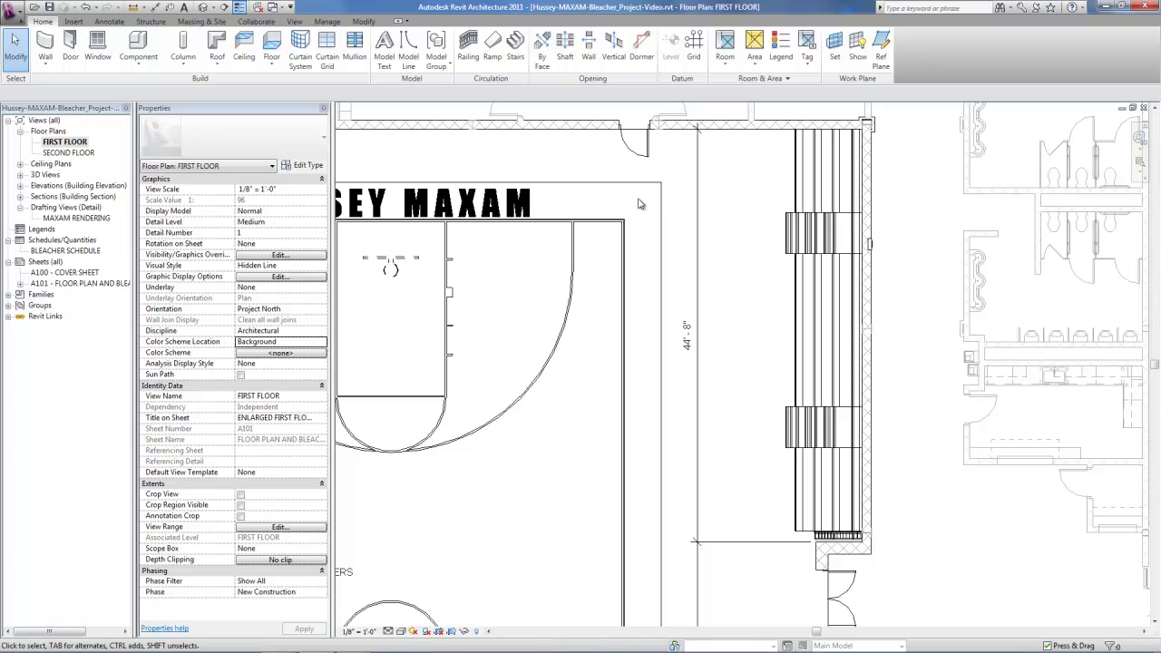
pyautogui.click(823, 171)
pyautogui.keyDown('ctrl'); pyautogui.click(823, 263); pyautogui.keyUp('ctrl')
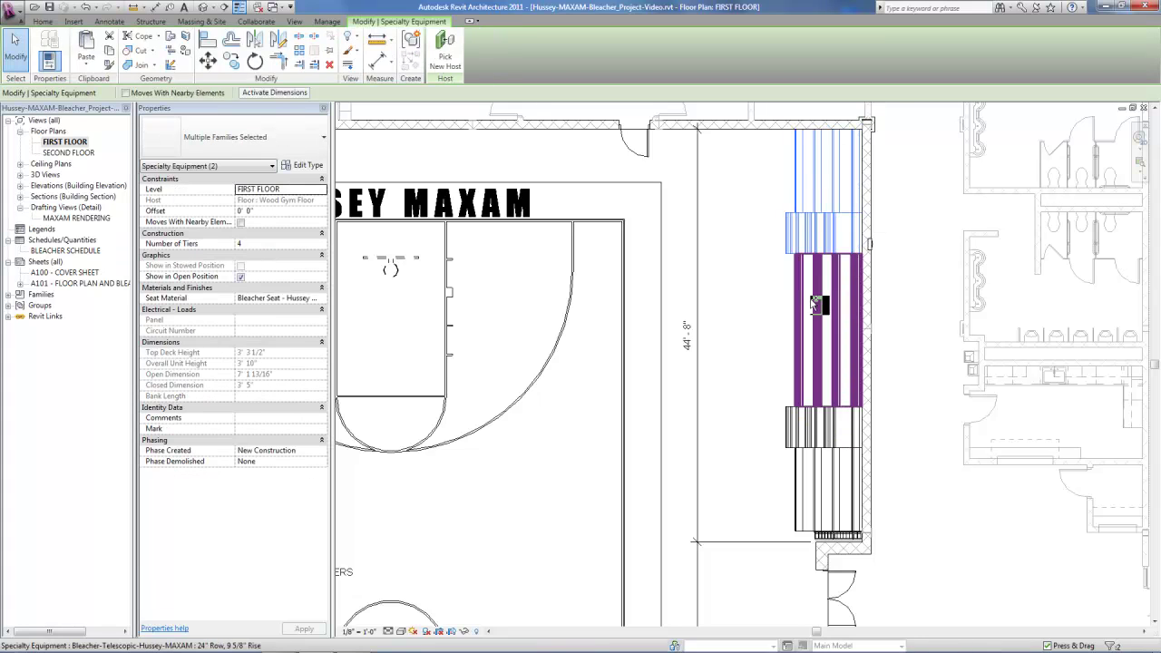
pyautogui.keyDown('ctrl'); pyautogui.click(817, 455); pyautogui.keyUp('ctrl')
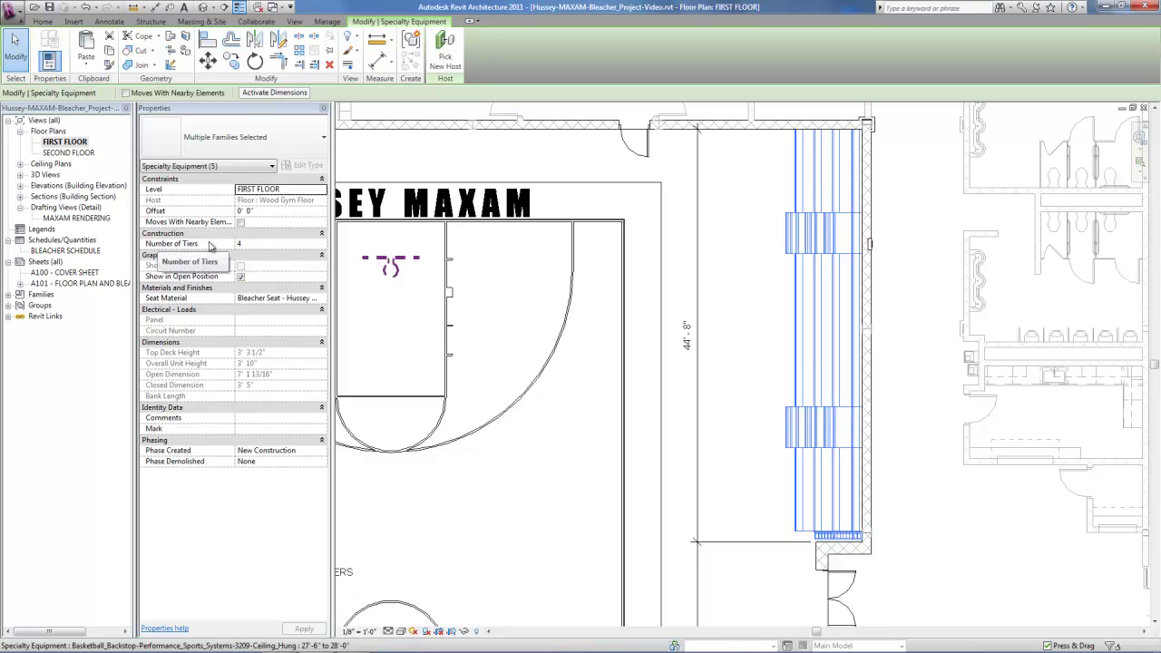
pyautogui.click(261, 244)
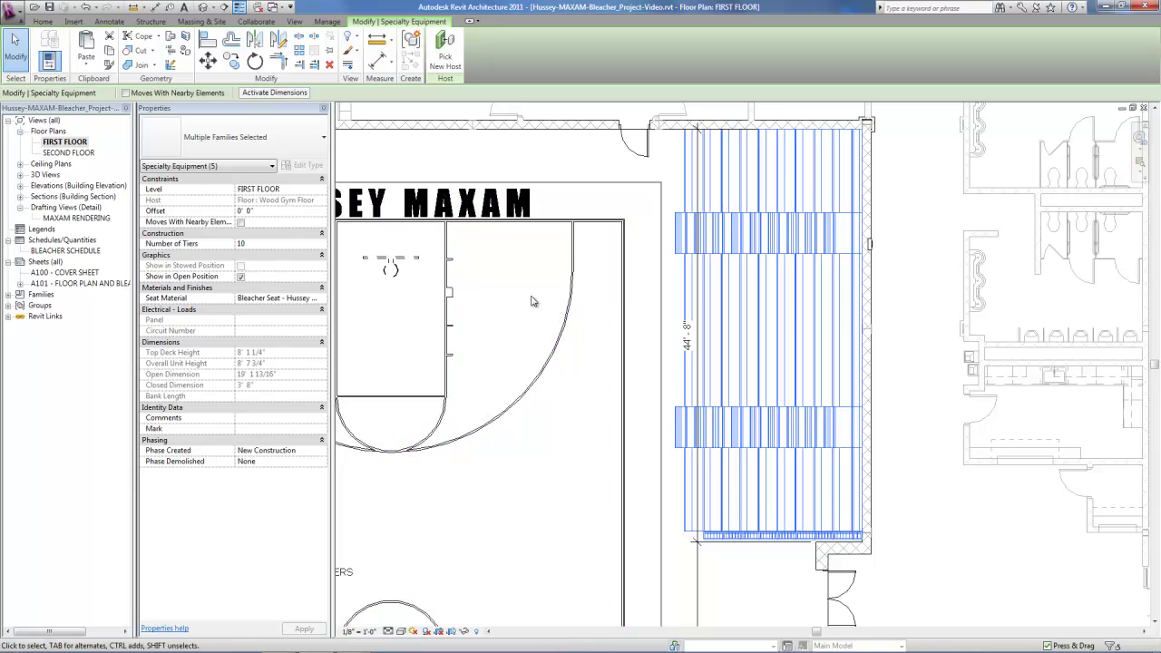
pyautogui.click(292, 244)
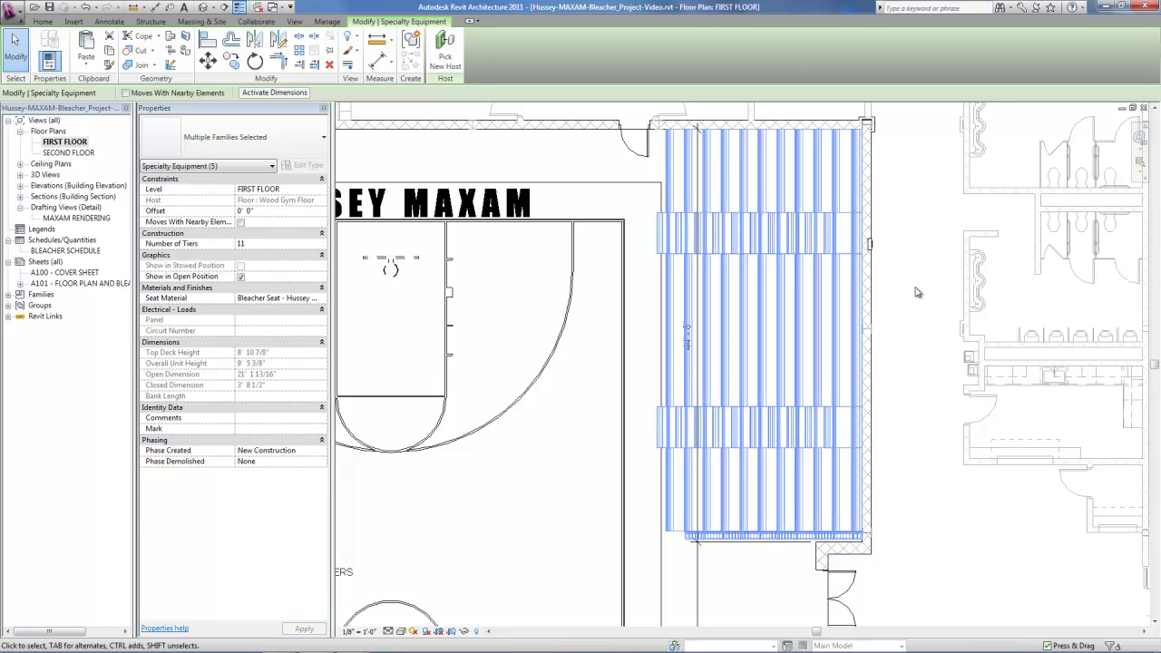
pyautogui.press('Escape')
# Mirror all five bleacher and aisle units to the south part of the east wall, about a drawn horizontal axis through the entrance doors' midpoint
pyautogui.click(726, 175)
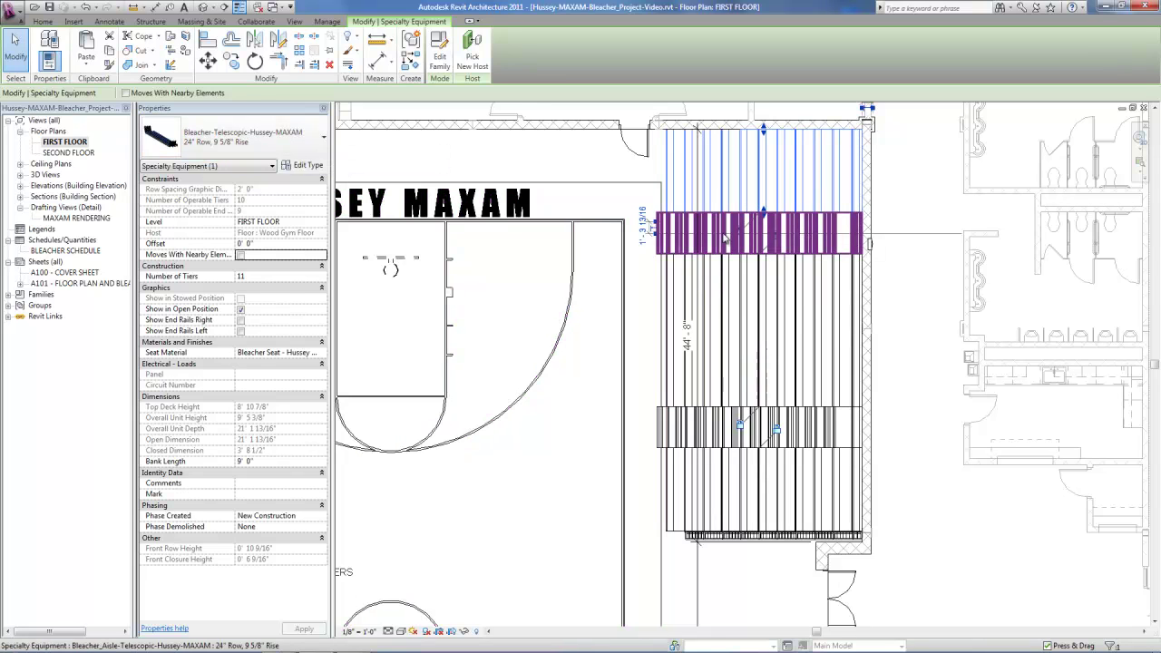
pyautogui.press('Escape')
pyautogui.scroll(-2, 824, 221)
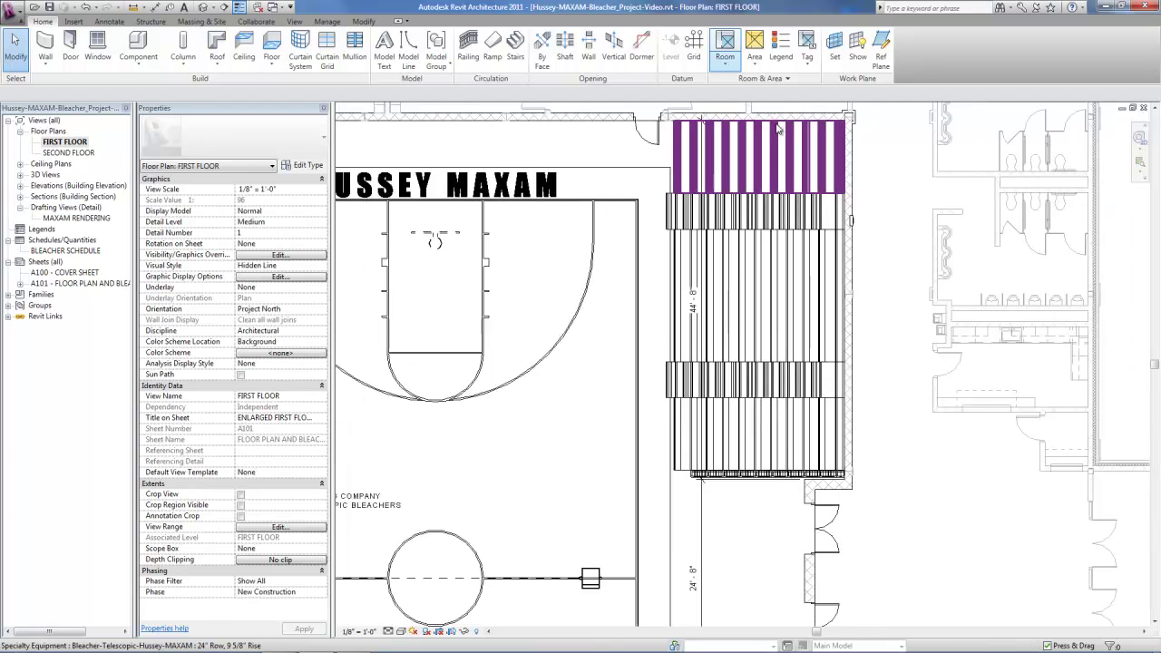
pyautogui.scroll(-2, 824, 220)
pyautogui.scroll(-2, 843, 154)
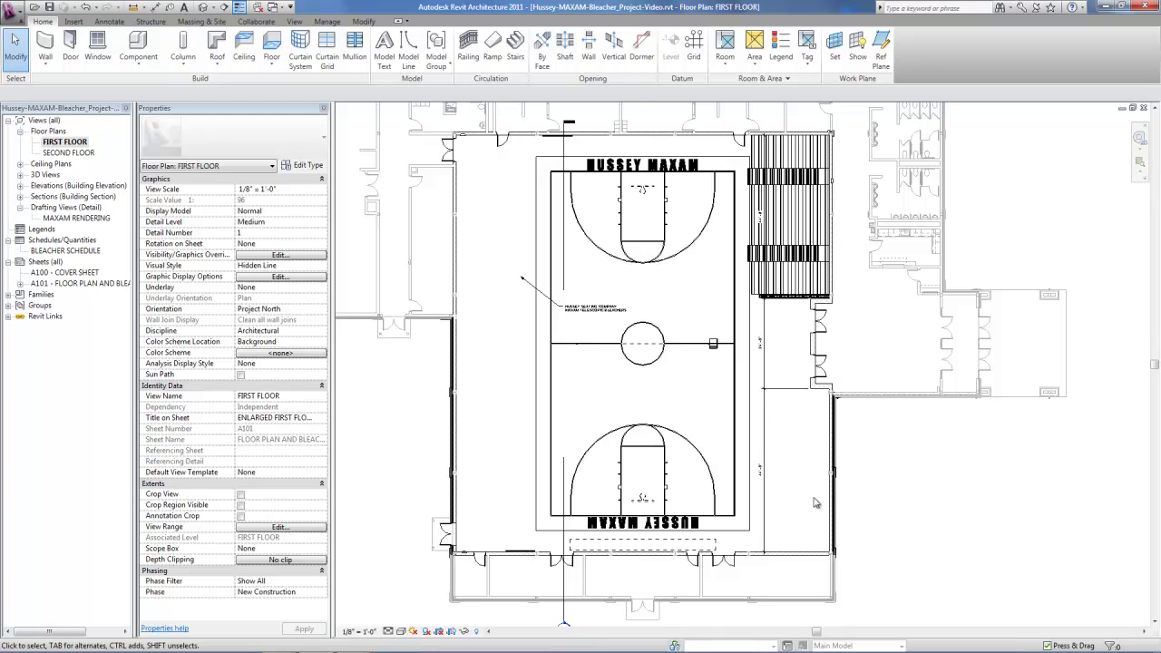
pyautogui.click(792, 143)
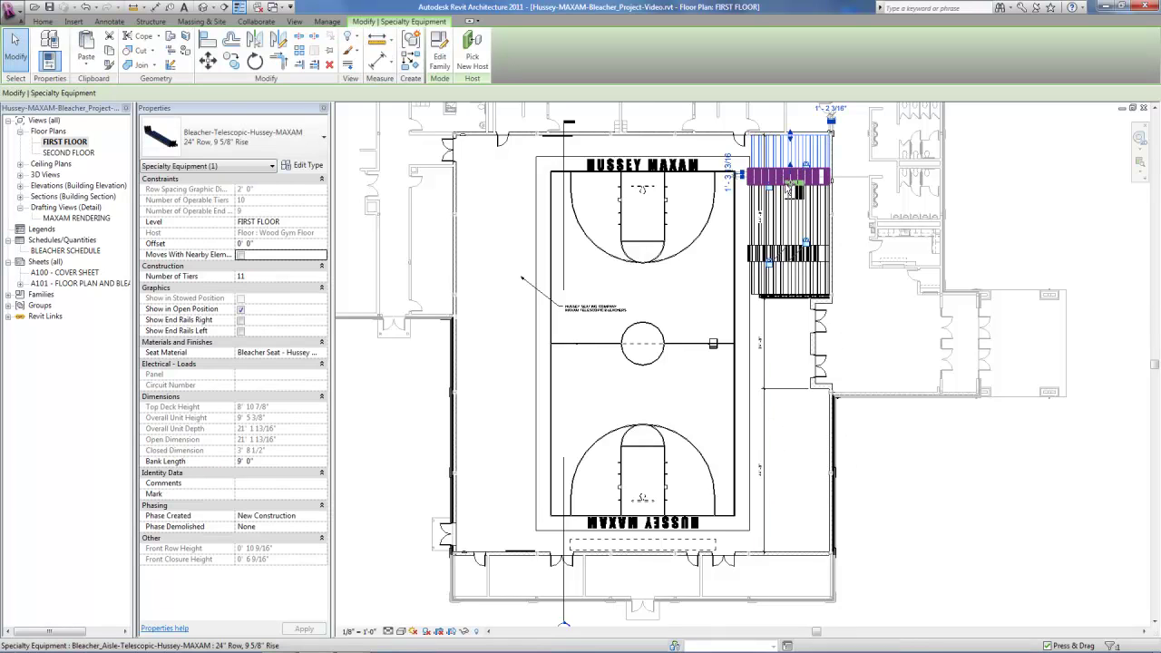
pyautogui.keyDown('ctrl'); pyautogui.click(793, 187); pyautogui.keyUp('ctrl')
pyautogui.keyDown('ctrl'); pyautogui.click(791, 256); pyautogui.keyUp('ctrl')
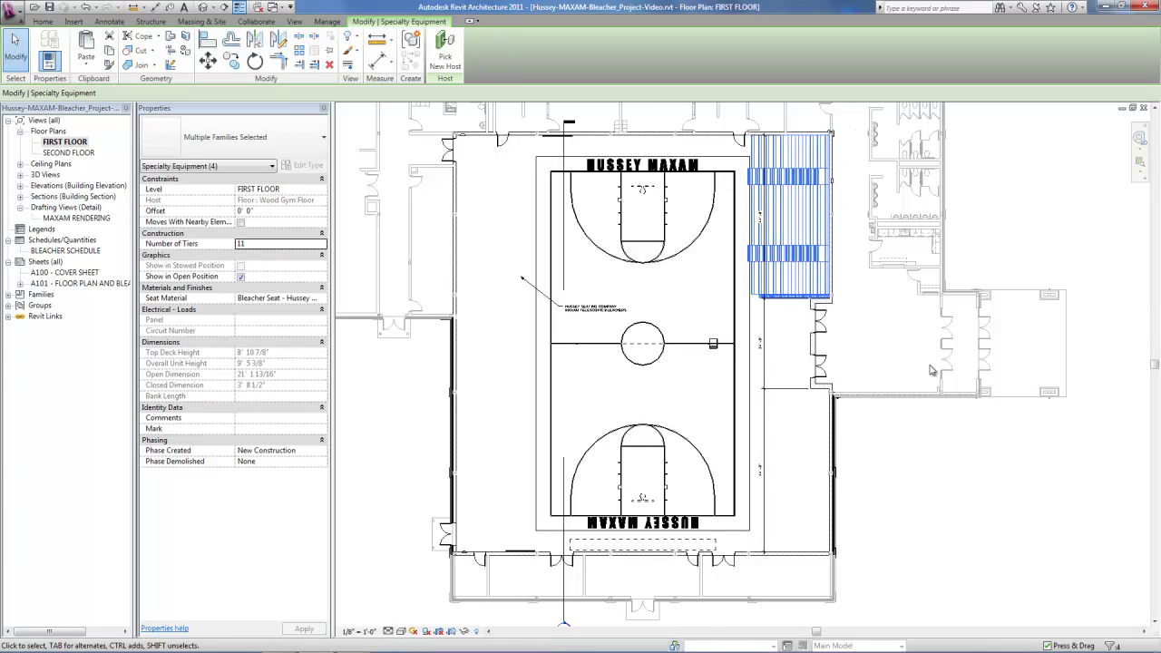
pyautogui.scroll(1, 857, 369)
pyautogui.scroll(1, 857, 369)
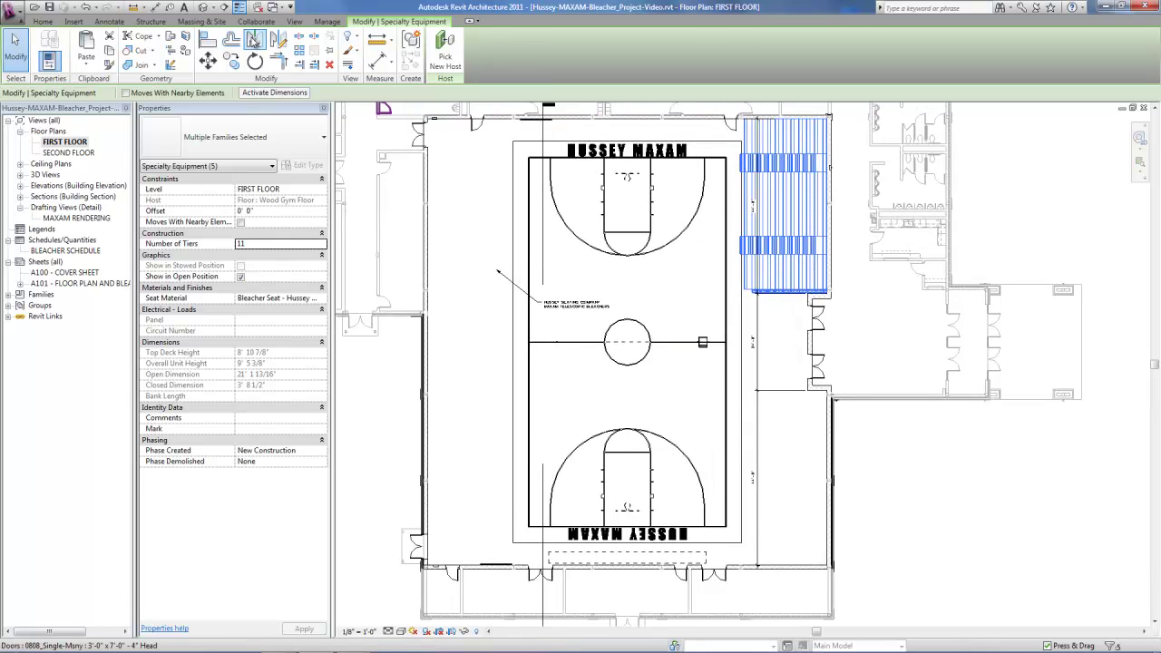
pyautogui.click(280, 40)
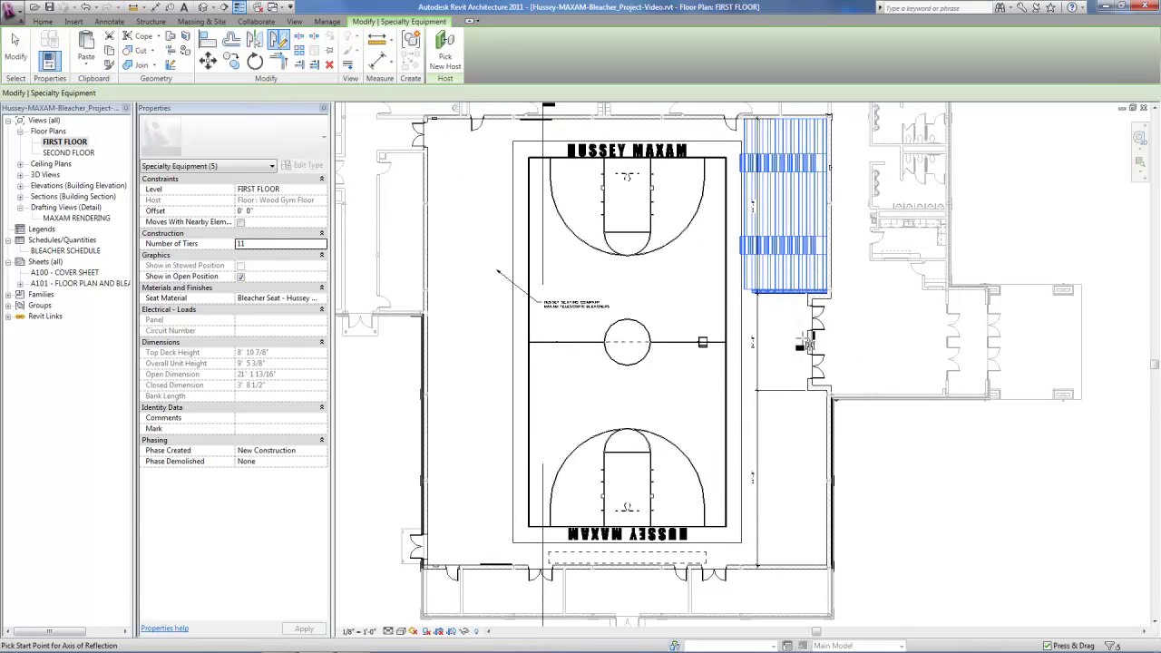
pyautogui.click(812, 344)
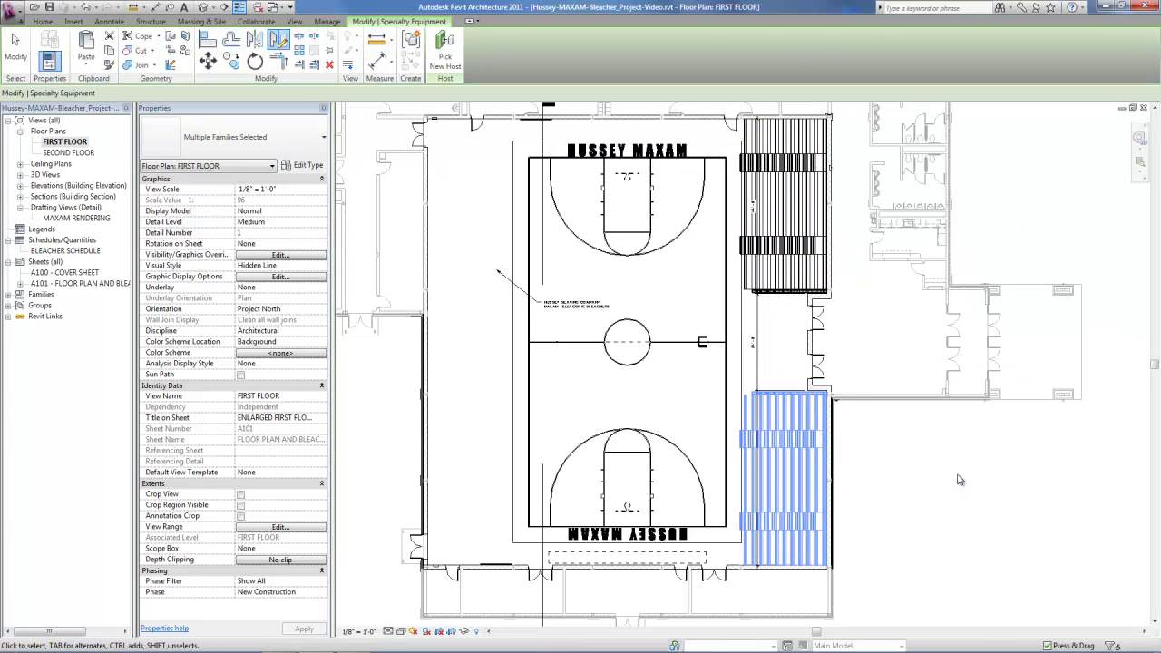
pyautogui.click(964, 471)
# Check the end rails and properties of the mirrored bleacher beside the entrance doors
pyautogui.scroll(5, 860, 479)
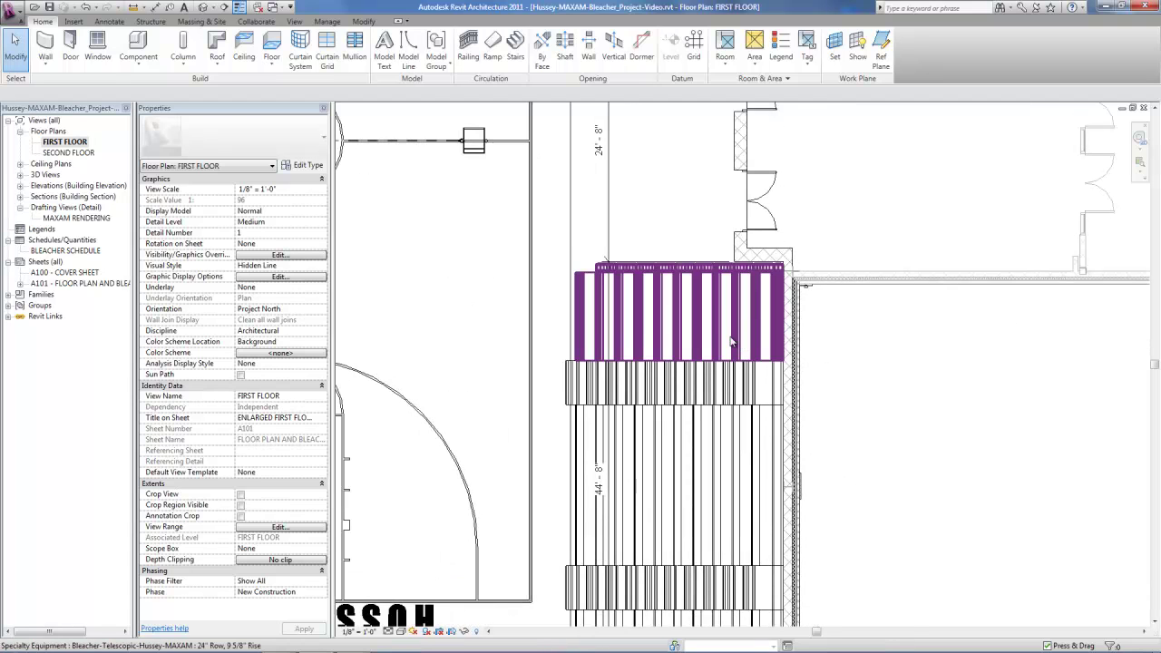
pyautogui.click(626, 268)
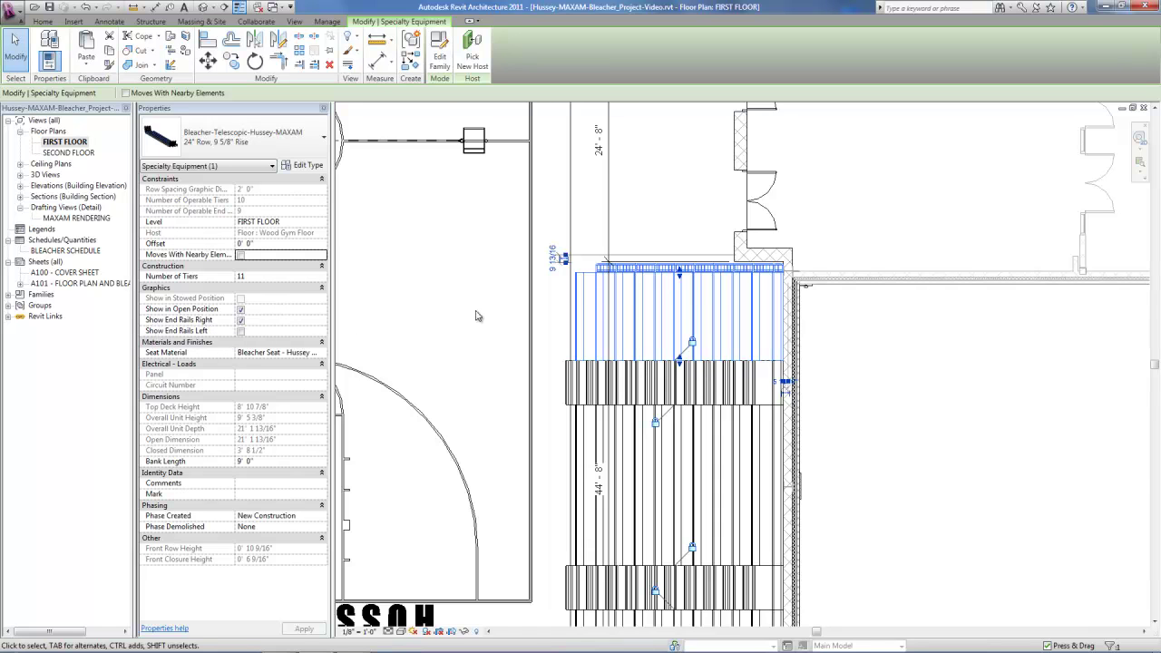
pyautogui.click(905, 397)
pyautogui.scroll(-3, 908, 396)
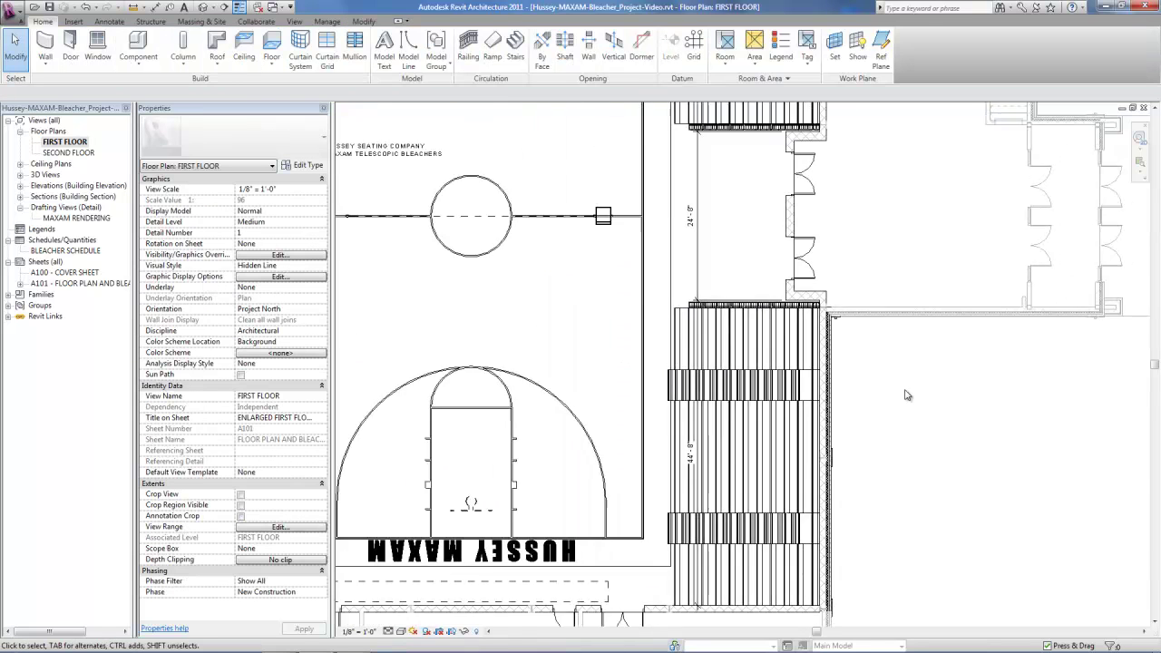
pyautogui.moveTo(920, 396); pyautogui.dragTo(1002, 517, button='middle')
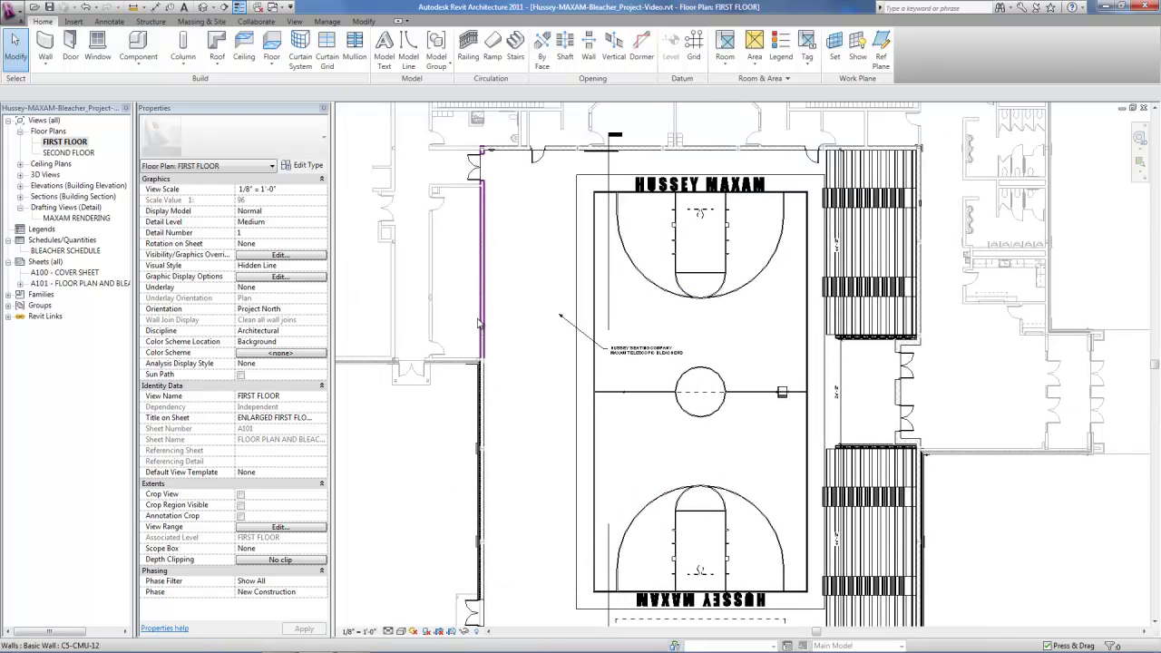
# Copy the northernmost east bleacher to the south part of the west wall, rotated to face the court
pyautogui.click(883, 176)
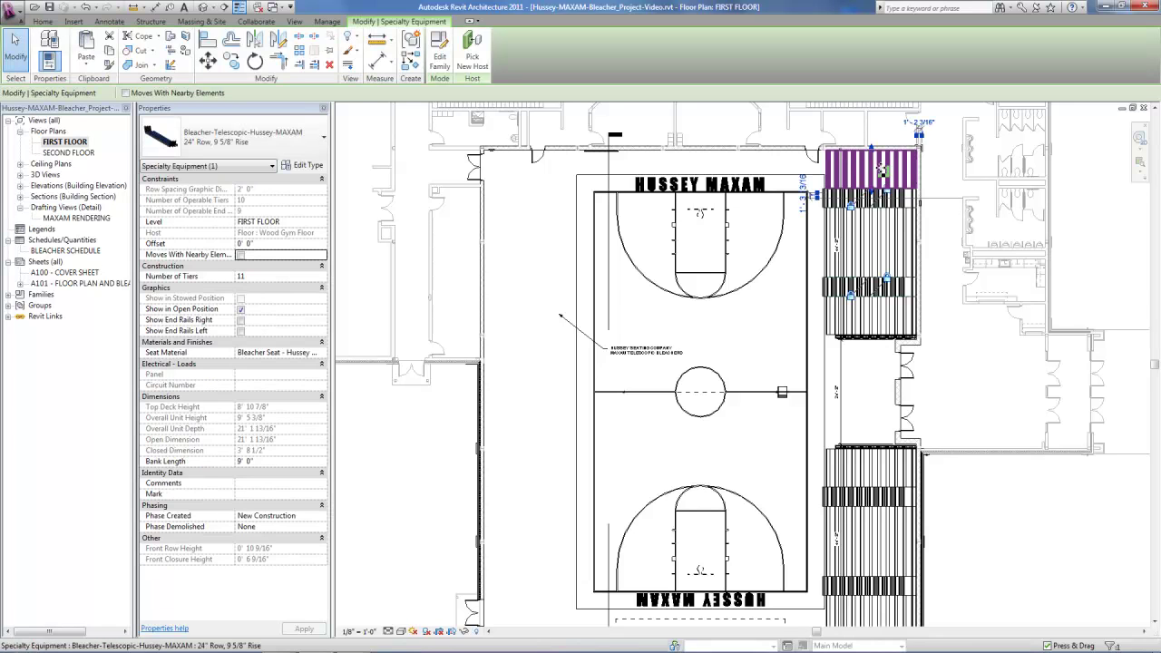
pyautogui.moveTo(880, 171); pyautogui.dragTo(548, 368)
pyautogui.press('space')
pyautogui.press('space')
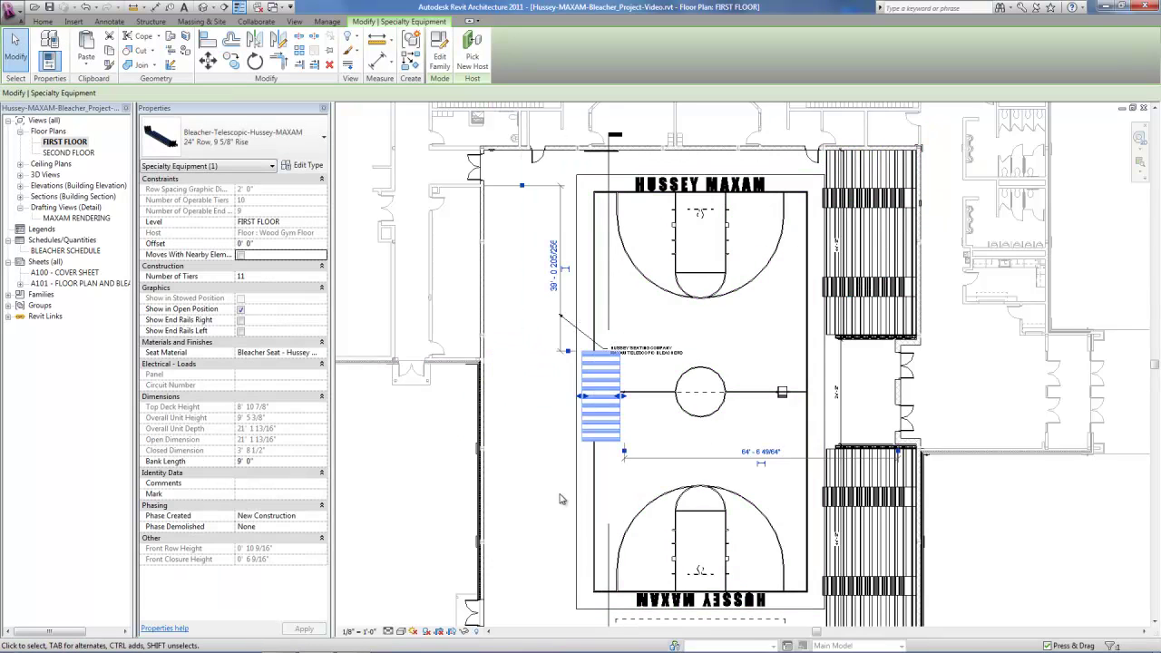
pyautogui.moveTo(638, 331); pyautogui.dragTo(547, 490)
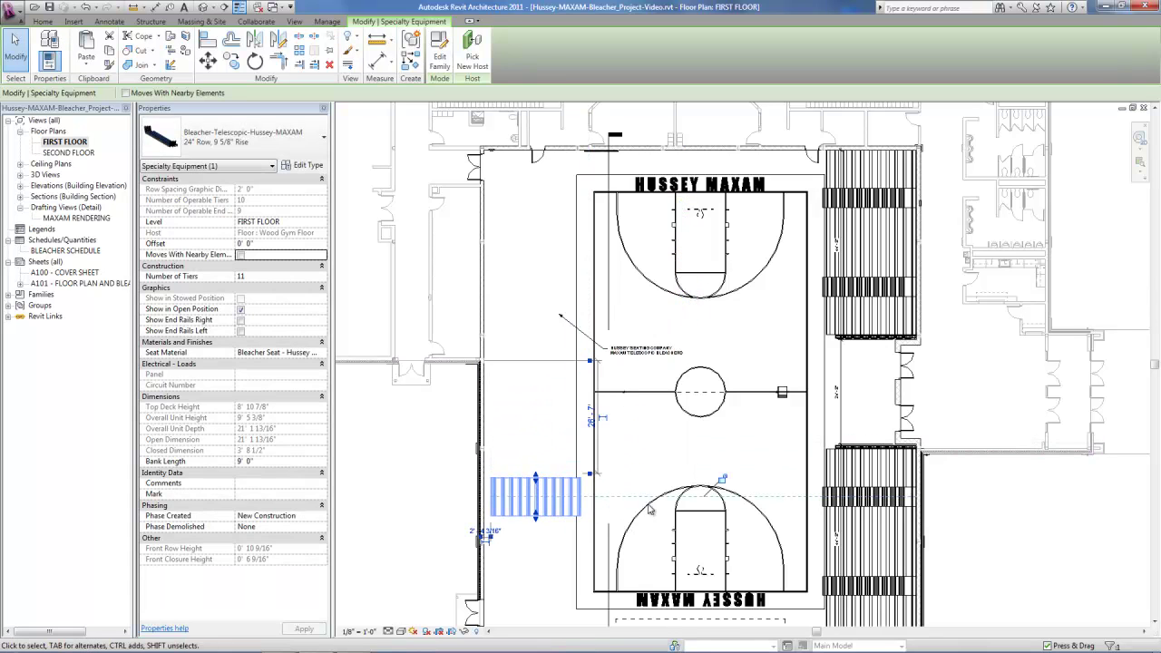
# Copy the northernmost east aisle unit to the west side of the gym, just south of the copied bleacher
pyautogui.click(890, 200)
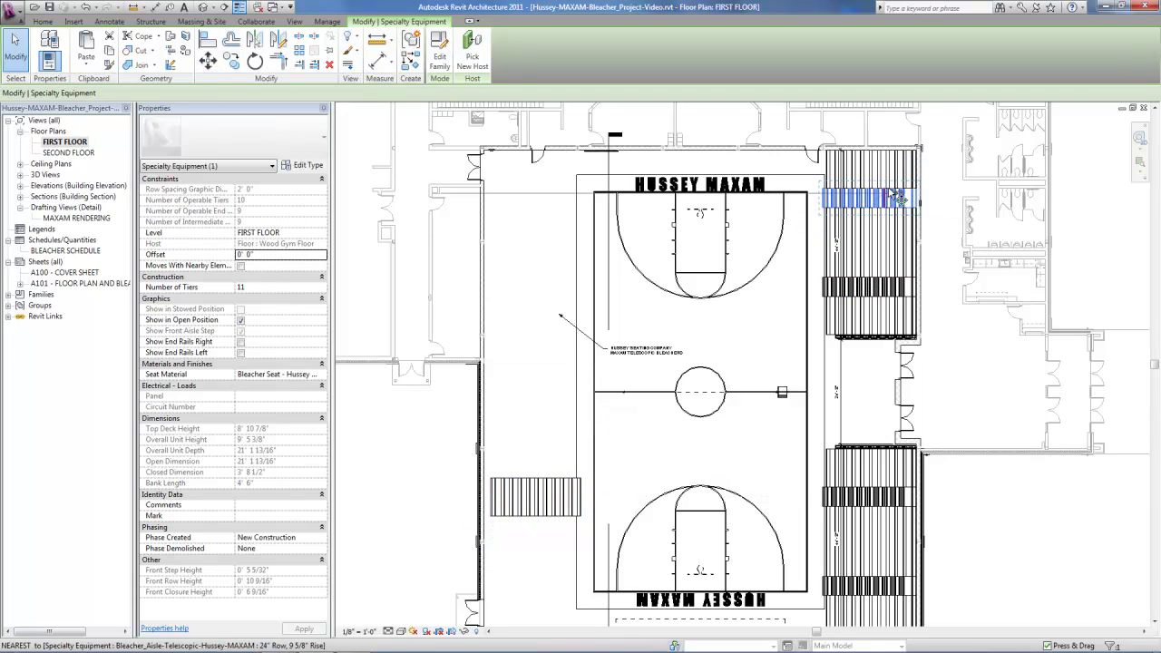
pyautogui.click(233, 61)
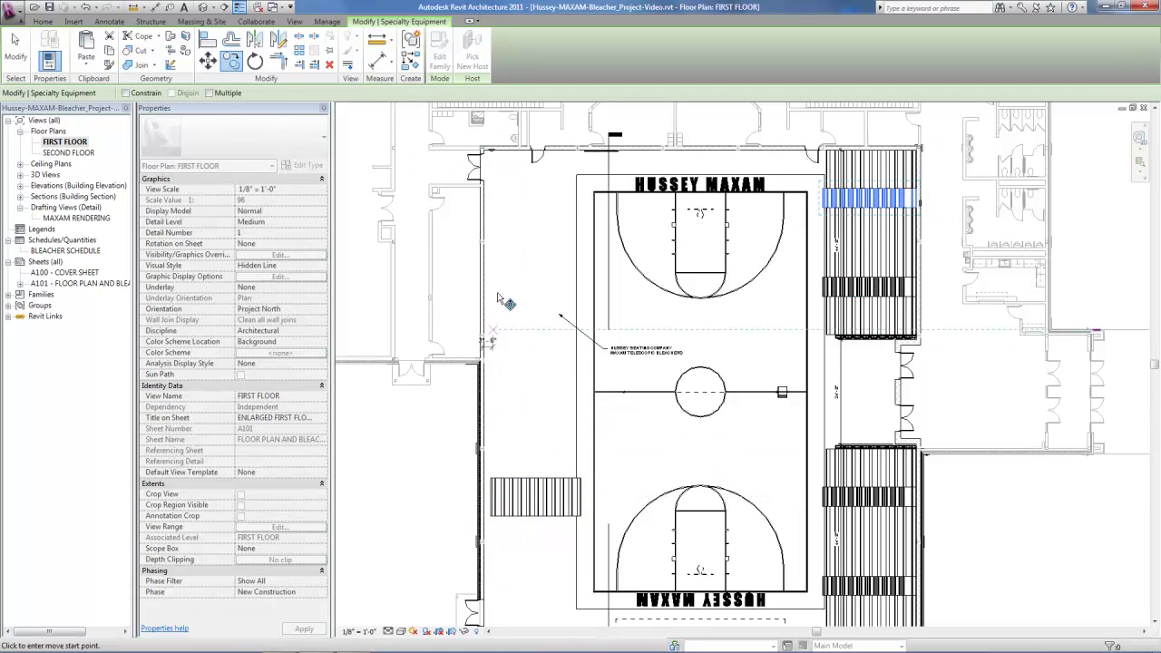
pyautogui.click(868, 199)
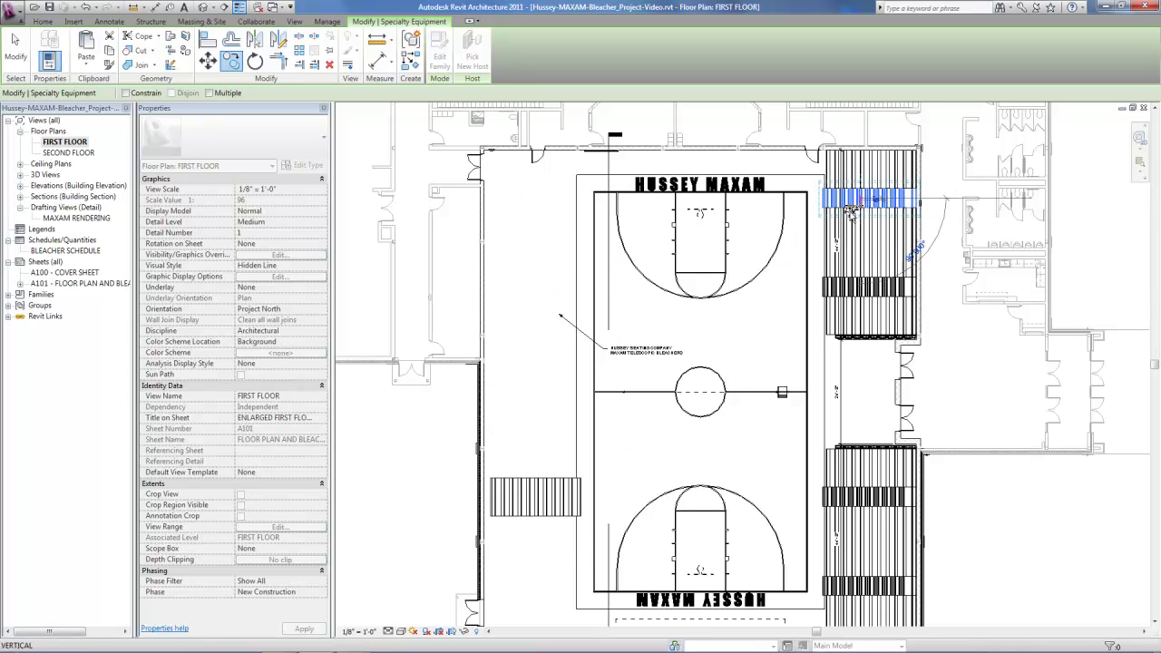
pyautogui.click(642, 538)
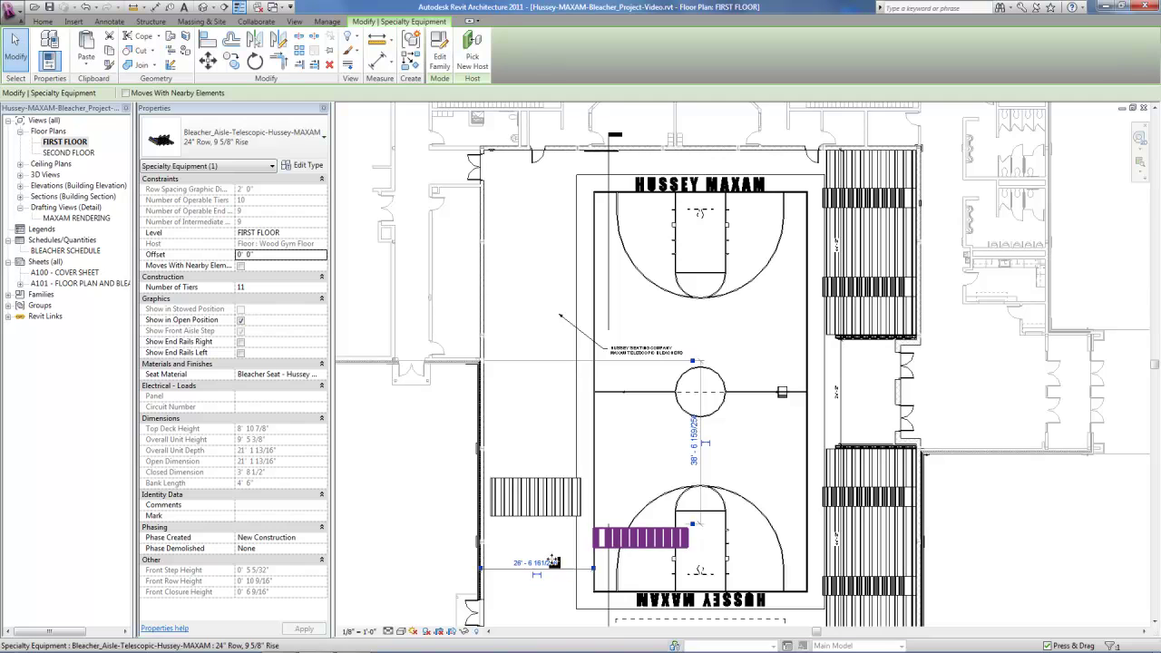
pyautogui.moveTo(602, 544); pyautogui.dragTo(512, 569)
pyautogui.click(532, 621)
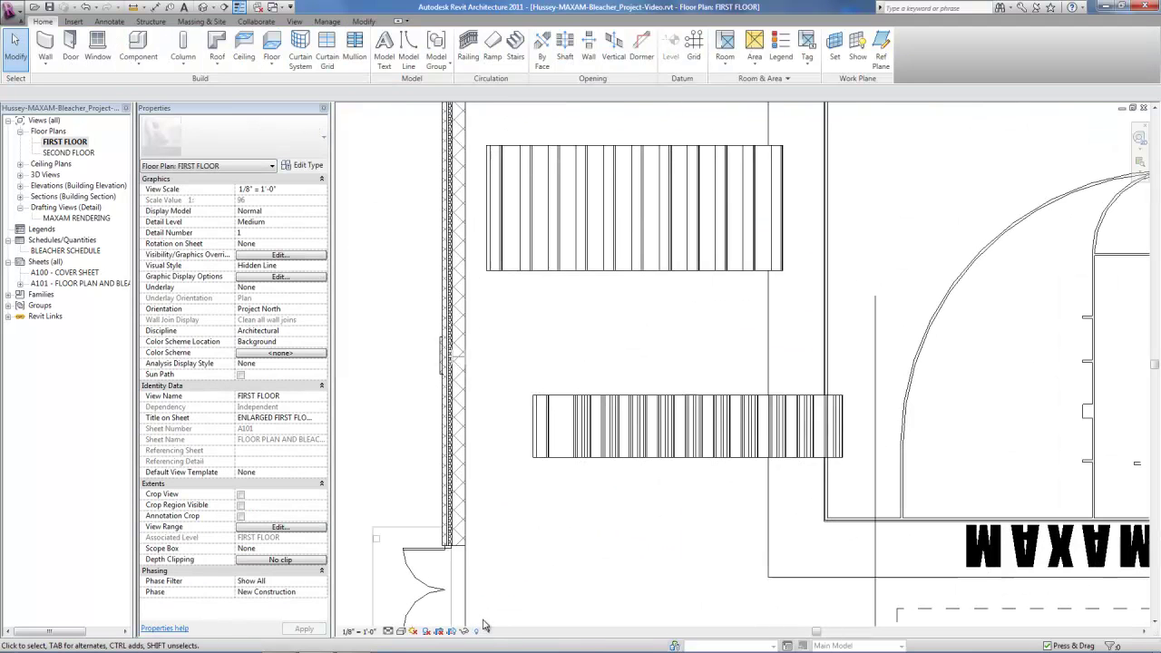
# Align the copied aisle unit's back to the west wall face and its south side to the wall end at the door
pyautogui.scroll(5, 497, 624)
pyautogui.press('l')
pyautogui.click(468, 441)
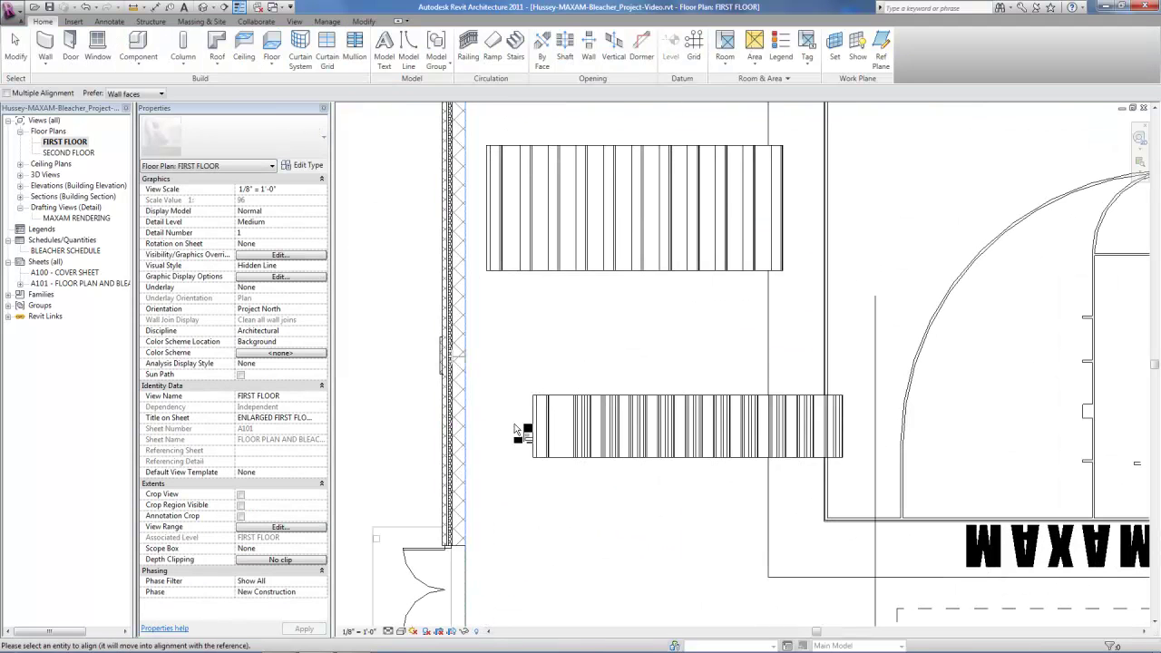
pyautogui.click(536, 430)
pyautogui.click(464, 548)
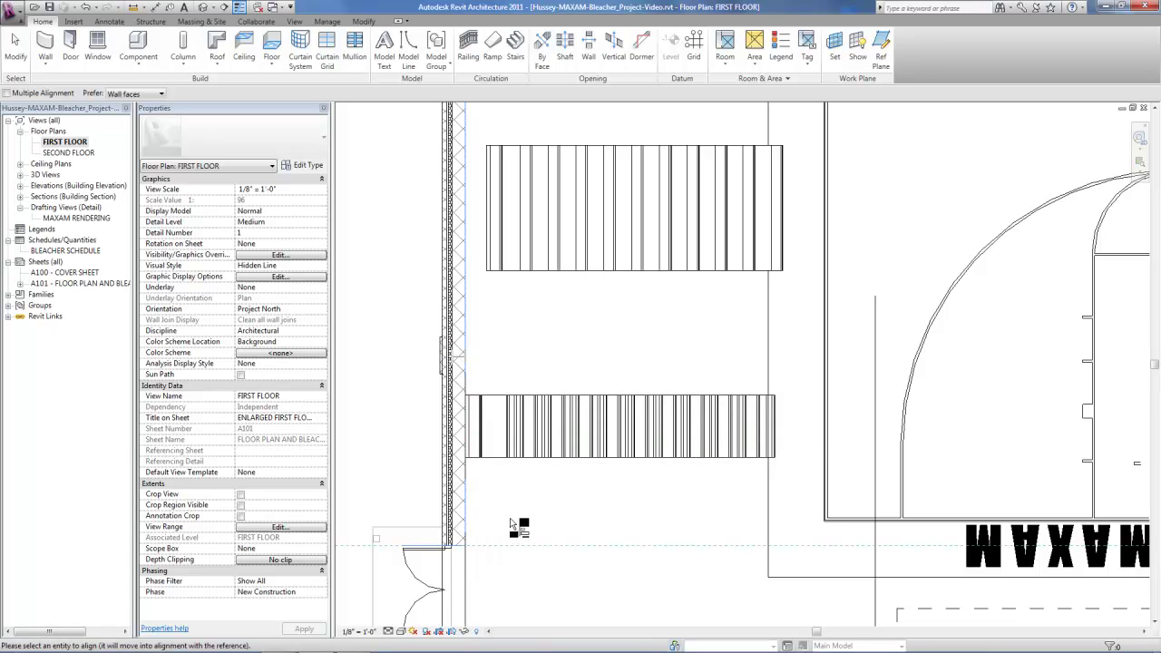
pyautogui.click(527, 458)
pyautogui.press('Escape')
# Move the west aisle unit 2 feet north of the door opening and turn on its left end rails
pyautogui.click(540, 498)
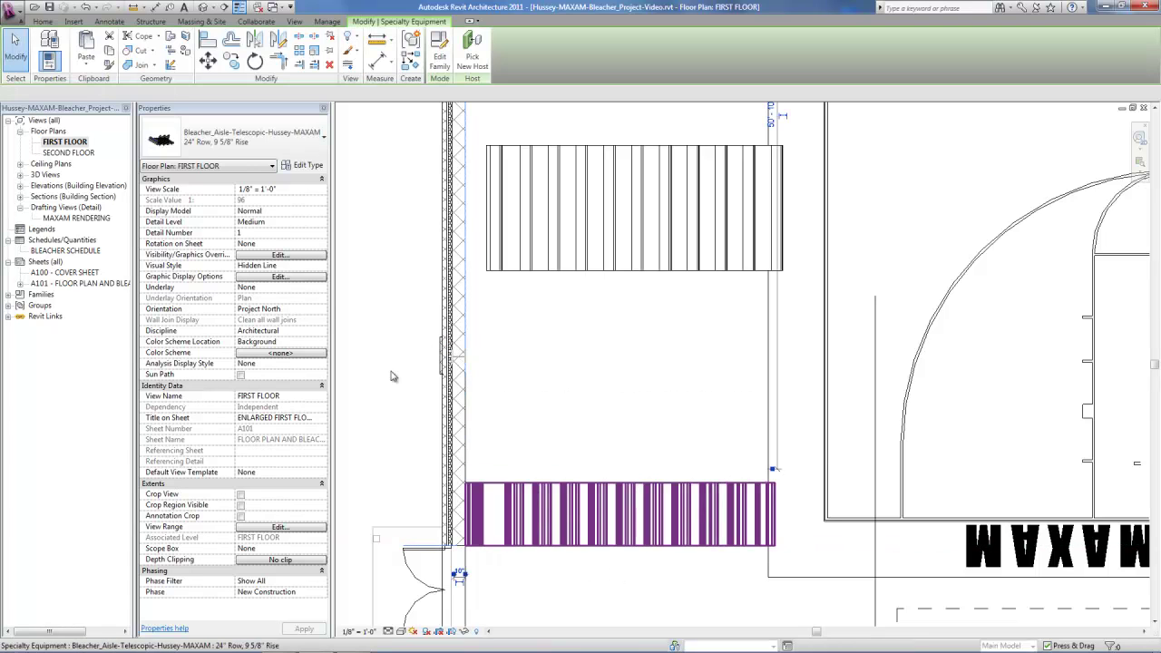
pyautogui.click(209, 61)
pyautogui.click(582, 421)
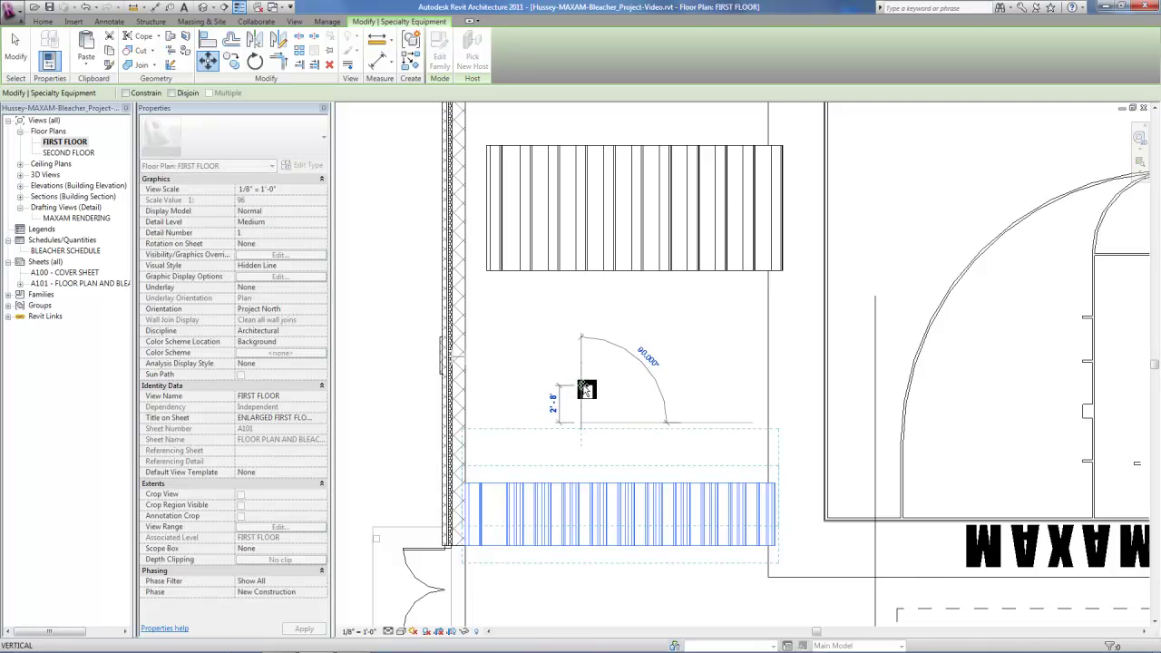
pyautogui.write('2')
pyautogui.press('Return')
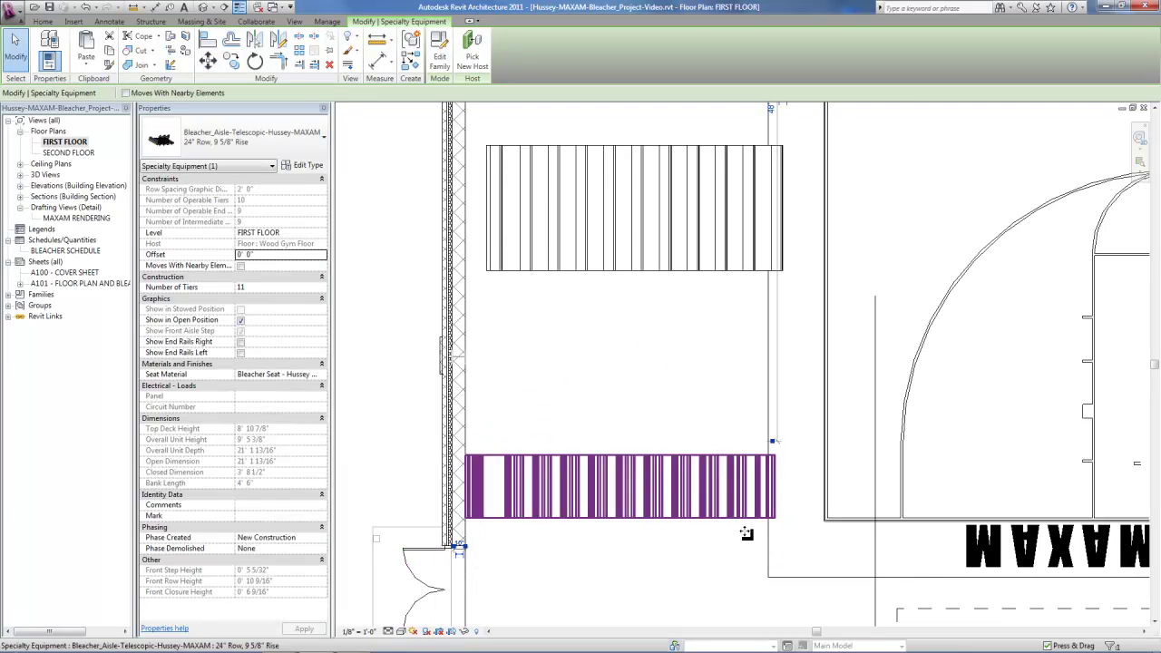
pyautogui.click(241, 352)
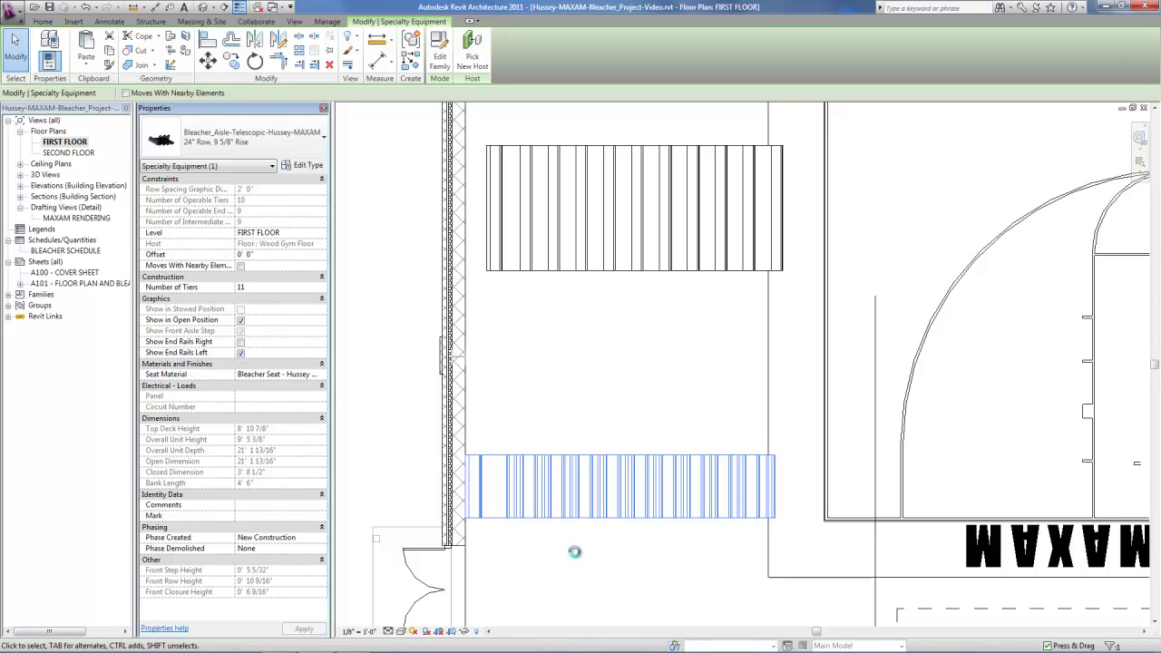
pyautogui.click(587, 575)
# Align the west bleacher's back to the wall face, then align and lock its south end to the aisle's north side
pyautogui.press('a')
pyautogui.press('l')
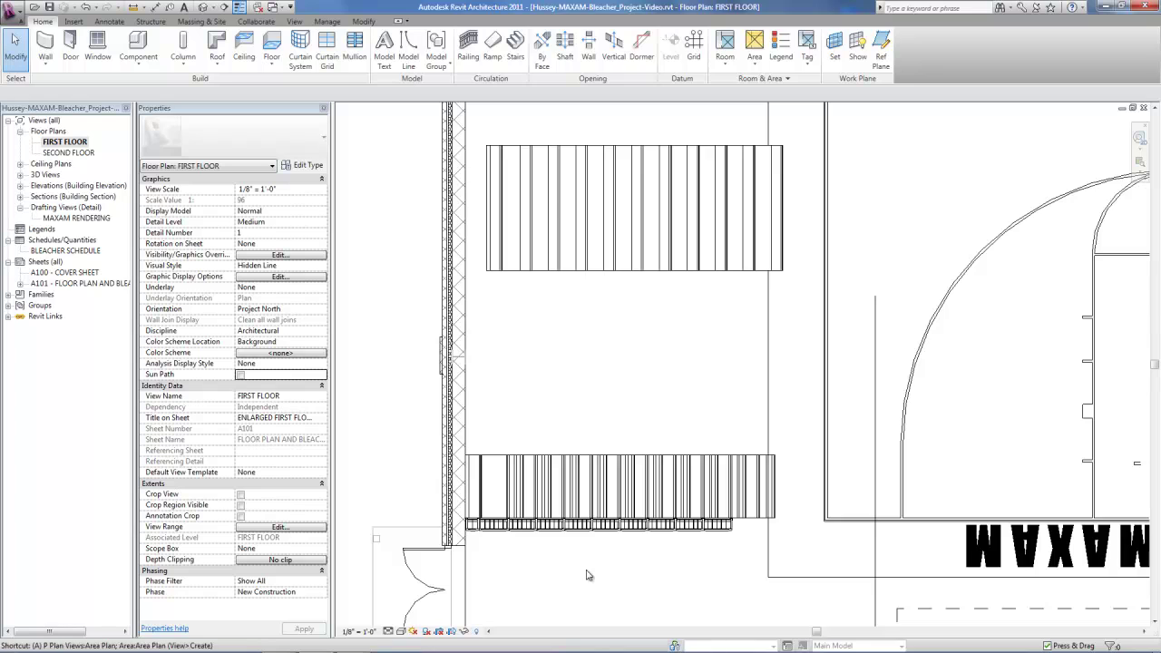
pyautogui.click(466, 308)
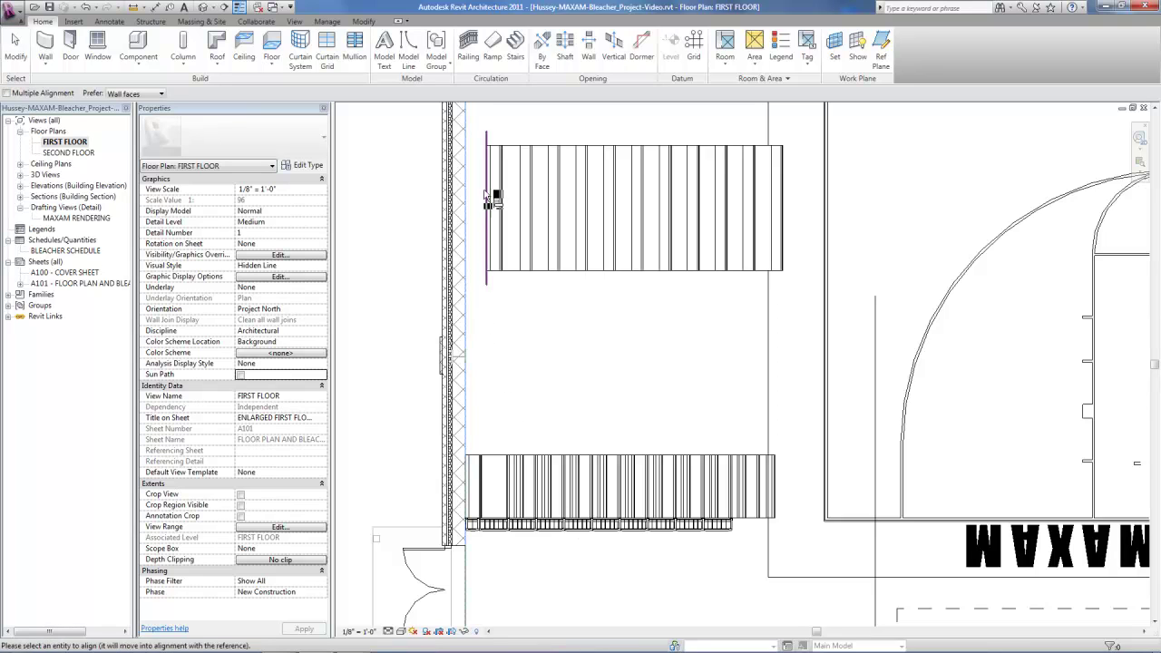
pyautogui.click(487, 194)
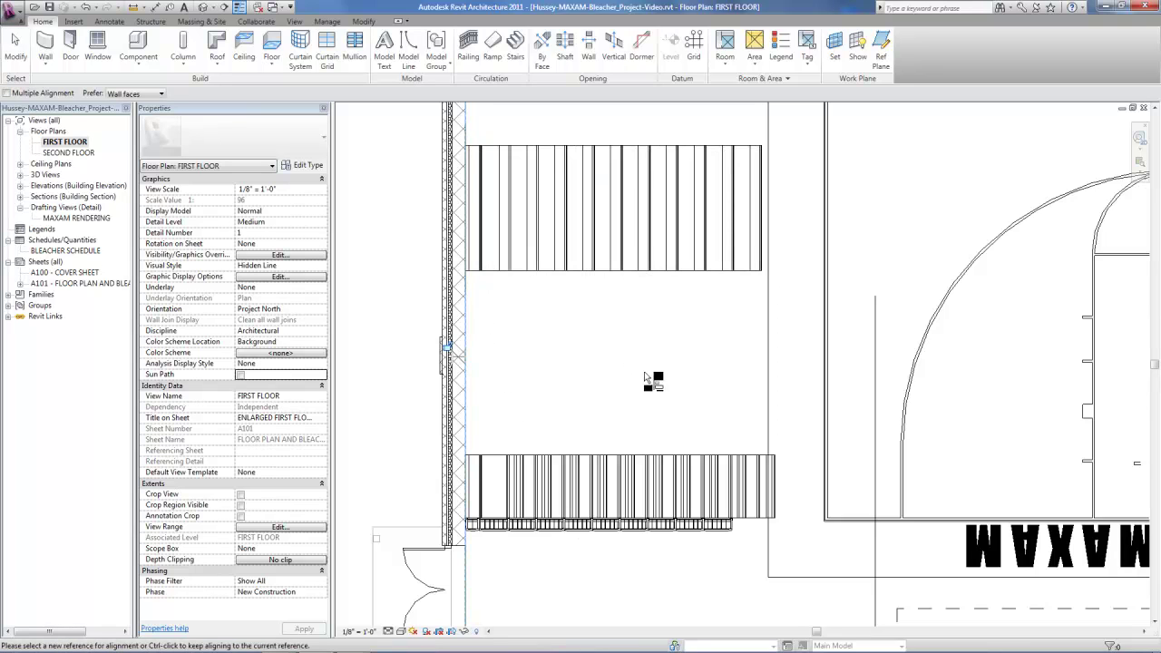
pyautogui.click(498, 455)
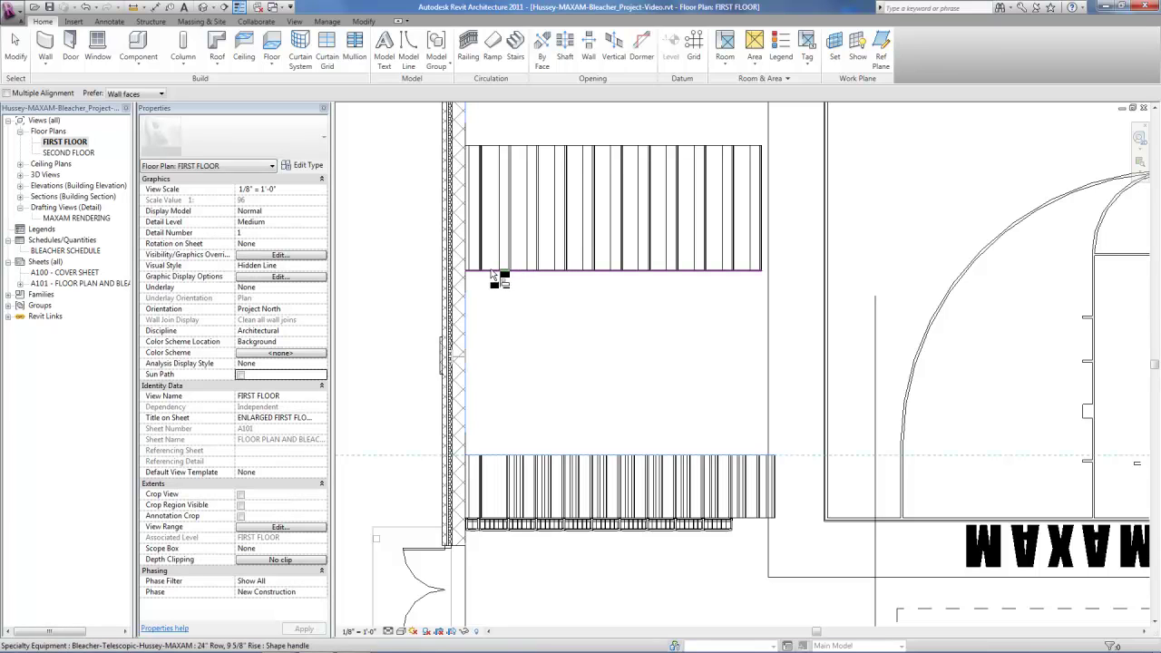
pyautogui.click(490, 273)
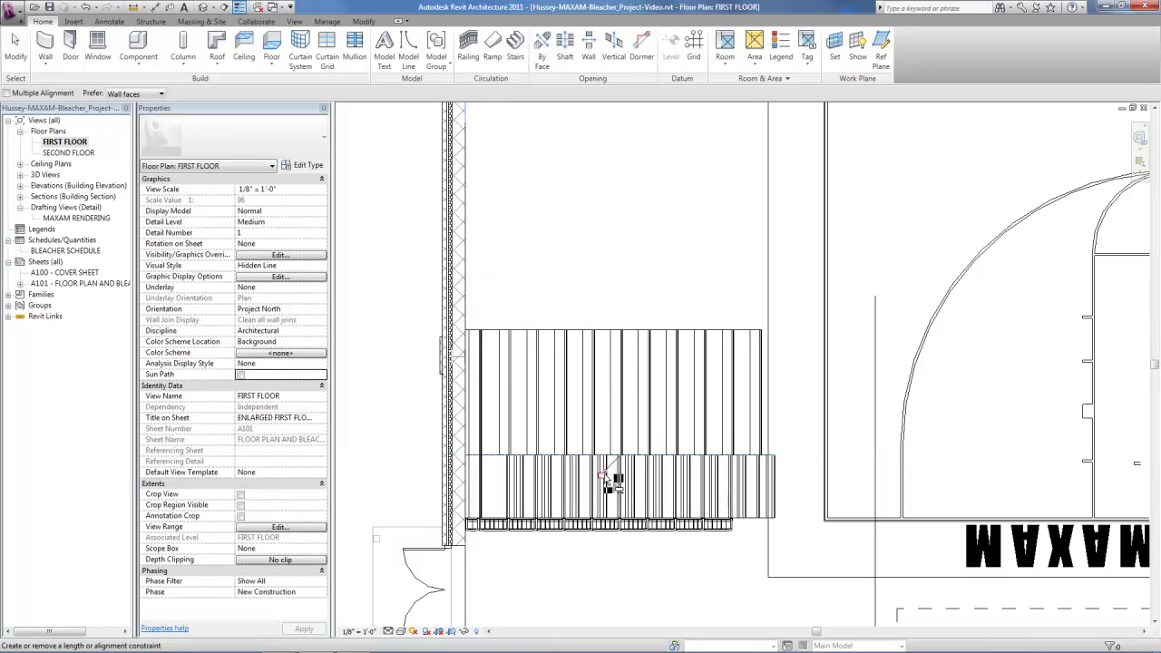
pyautogui.scroll(-2, 649, 569)
pyautogui.scroll(-2, 649, 568)
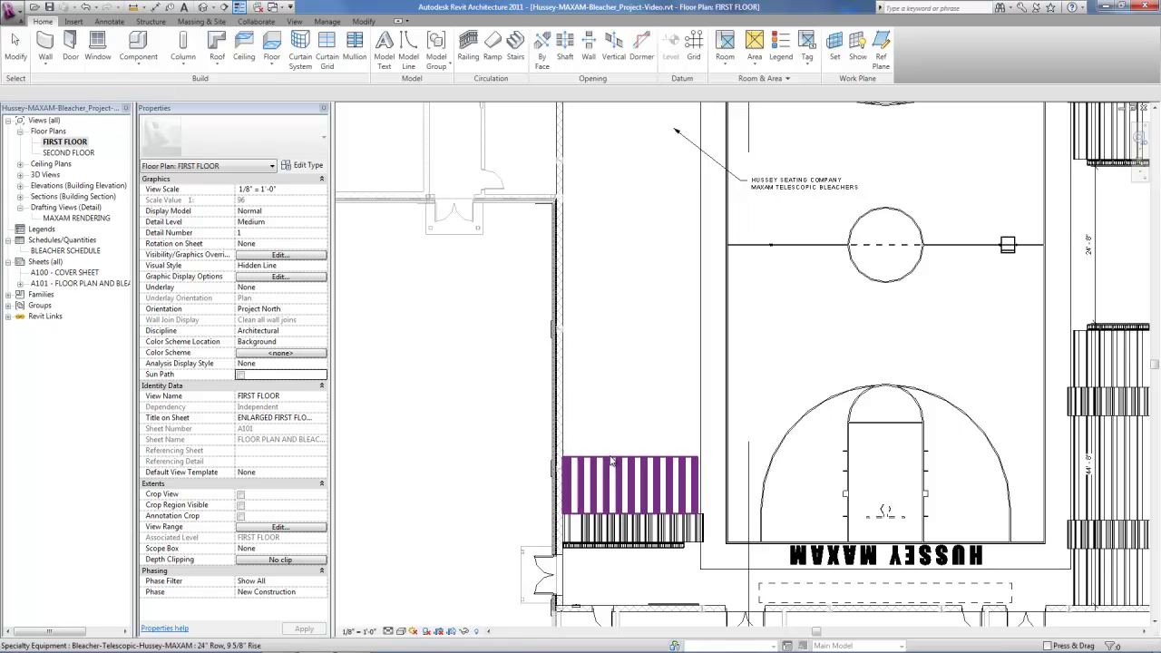
pyautogui.press('Escape')
pyautogui.press('Escape')
# Set the west bleacher's bank length to 25' 6"
pyautogui.click(618, 489)
pyautogui.scroll(-2, 616, 508)
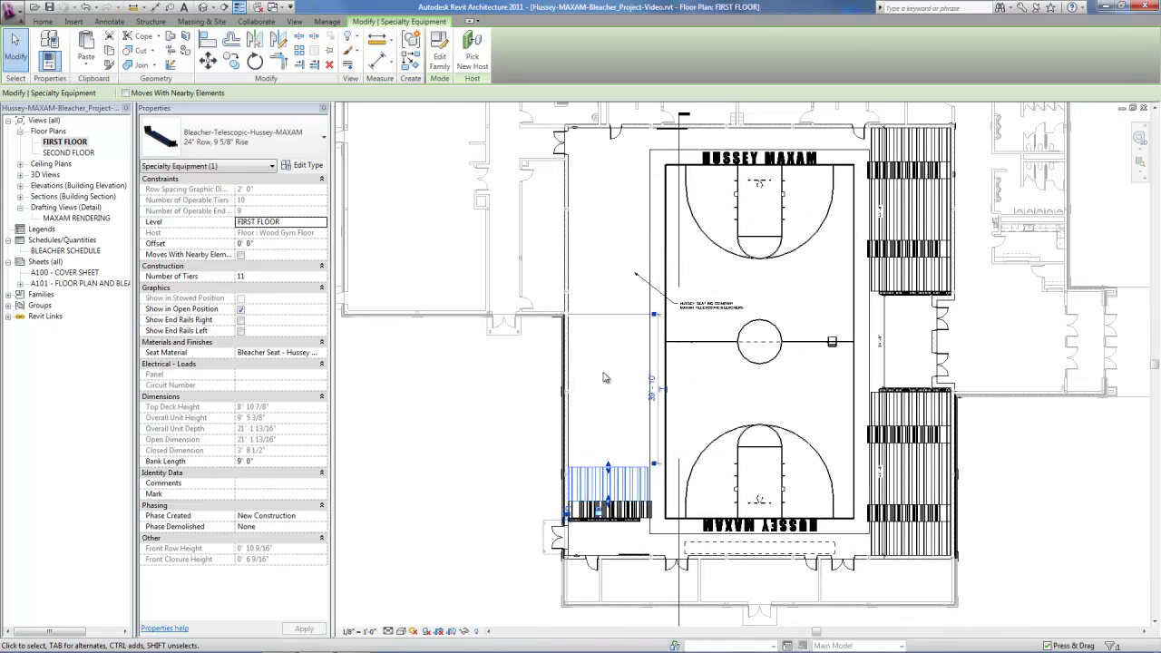
pyautogui.click(278, 460)
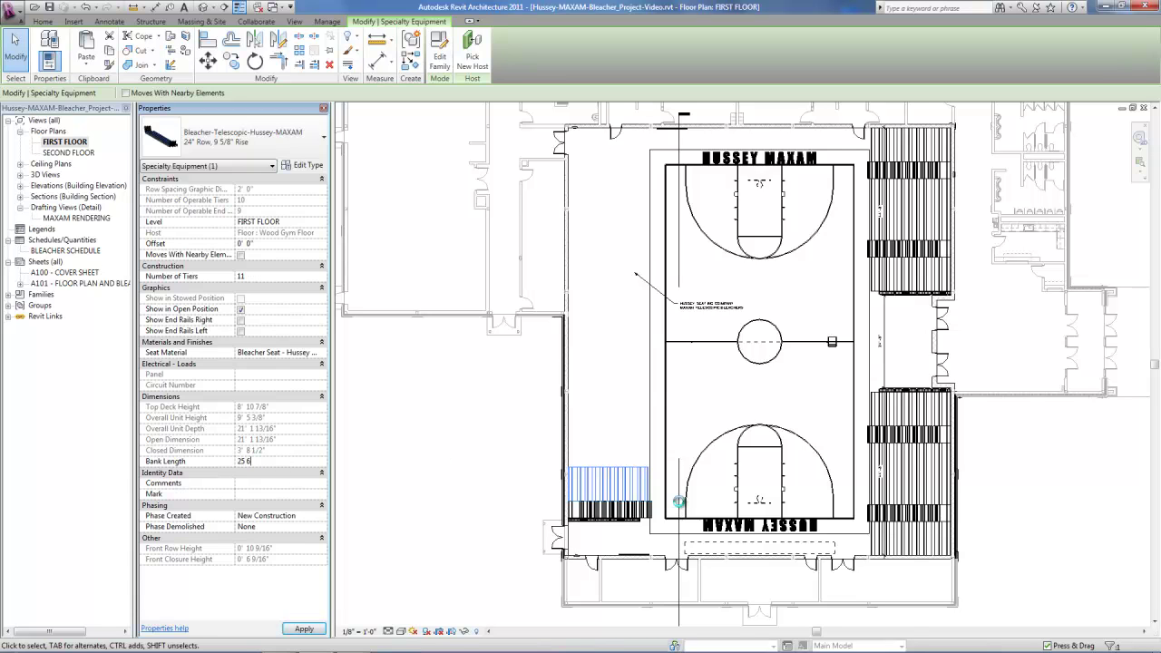
pyautogui.press('Return')
pyautogui.press('Escape')
pyautogui.scroll(2, 618, 510)
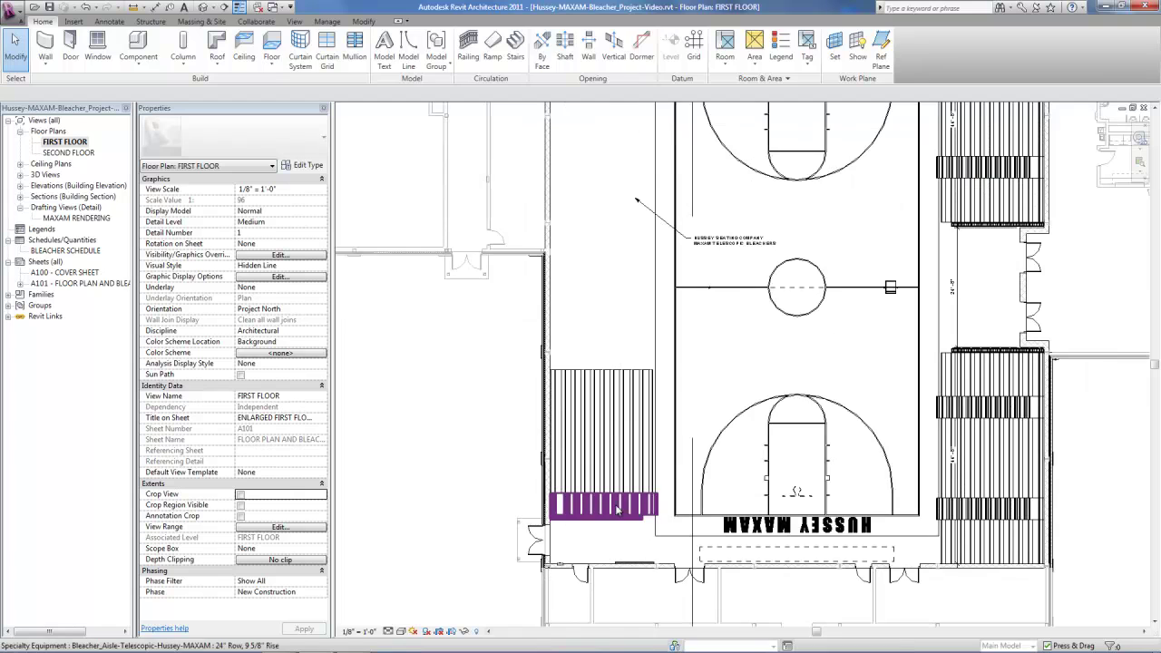
# Copy the west aisle unit to the north of the bleacher and turn off the copy's left end rails
pyautogui.click(618, 510)
pyautogui.moveTo(612, 506); pyautogui.dragTo(598, 332)
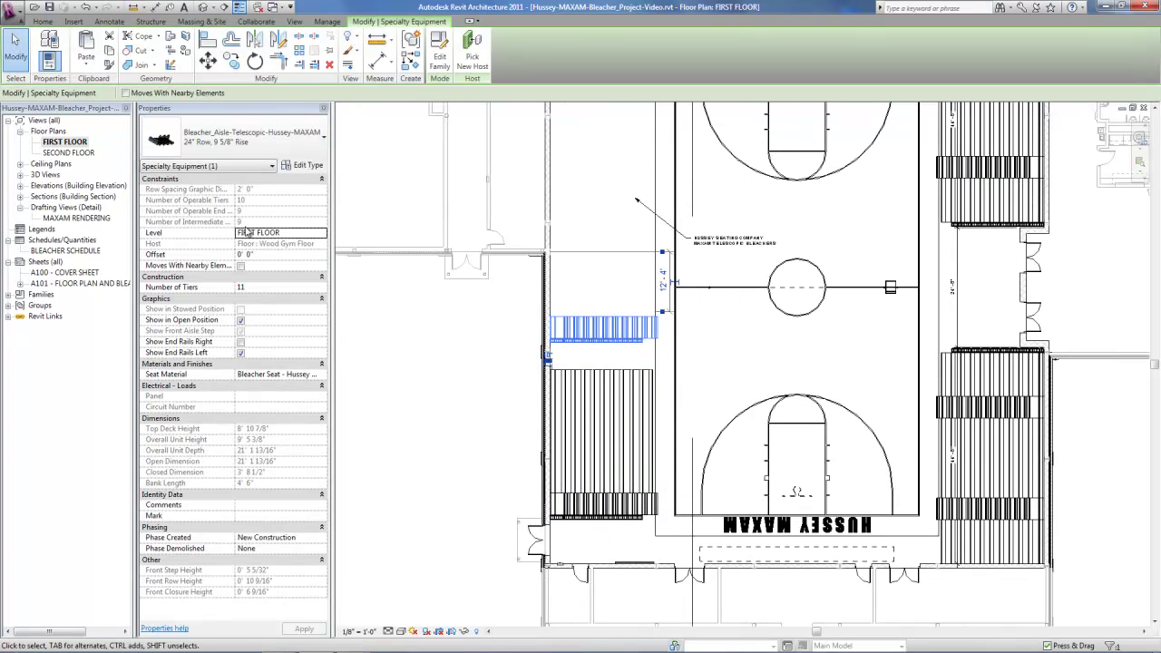
pyautogui.click(240, 352)
pyautogui.click(455, 365)
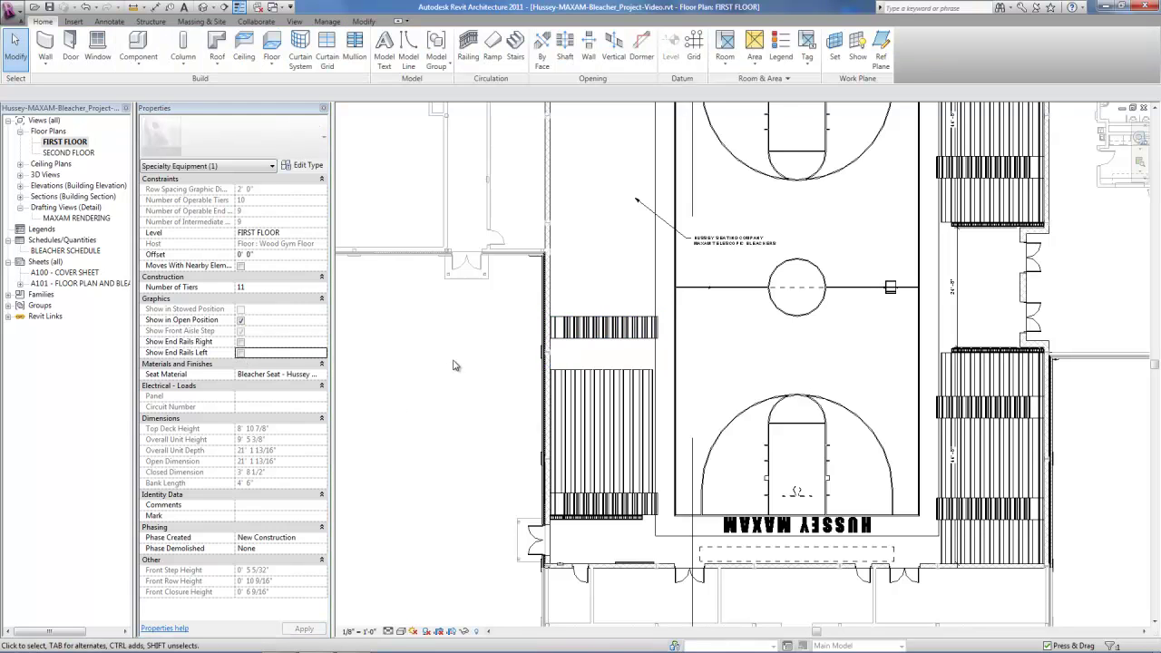
# Align the second west aisle unit's south side to the north end of the west bleacher
pyautogui.press('a')
pyautogui.press('l')
pyautogui.click(607, 369)
pyautogui.click(583, 339)
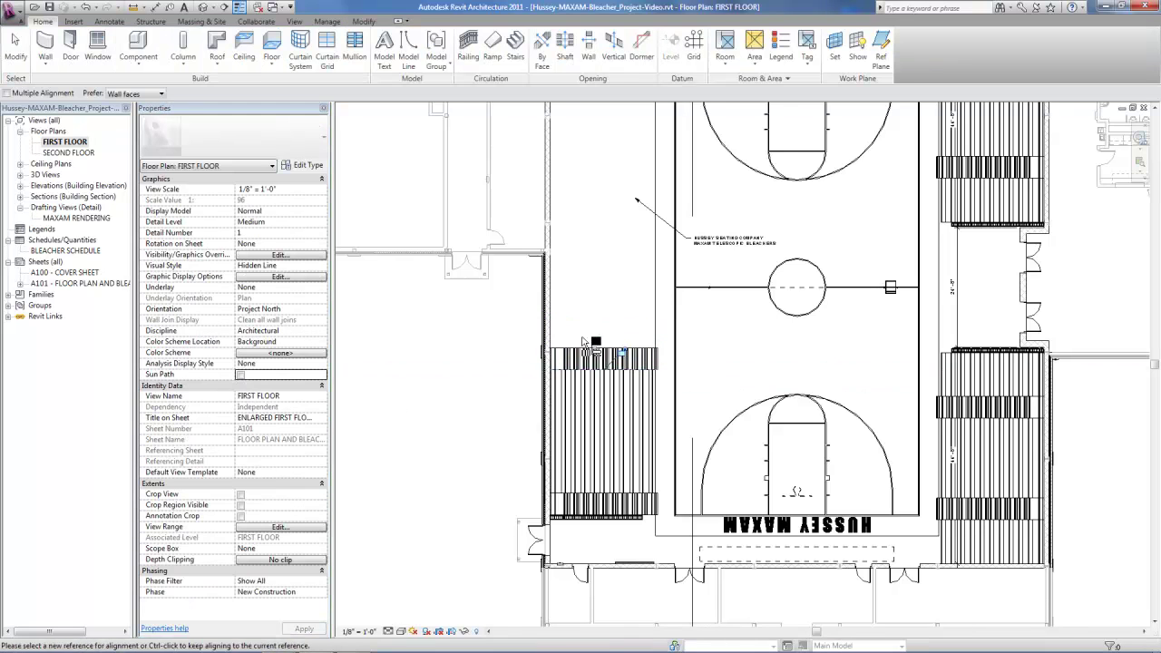
# Copy the 25' 6" west bleacher along the wall to the north of the second aisle unit
pyautogui.click(602, 433)
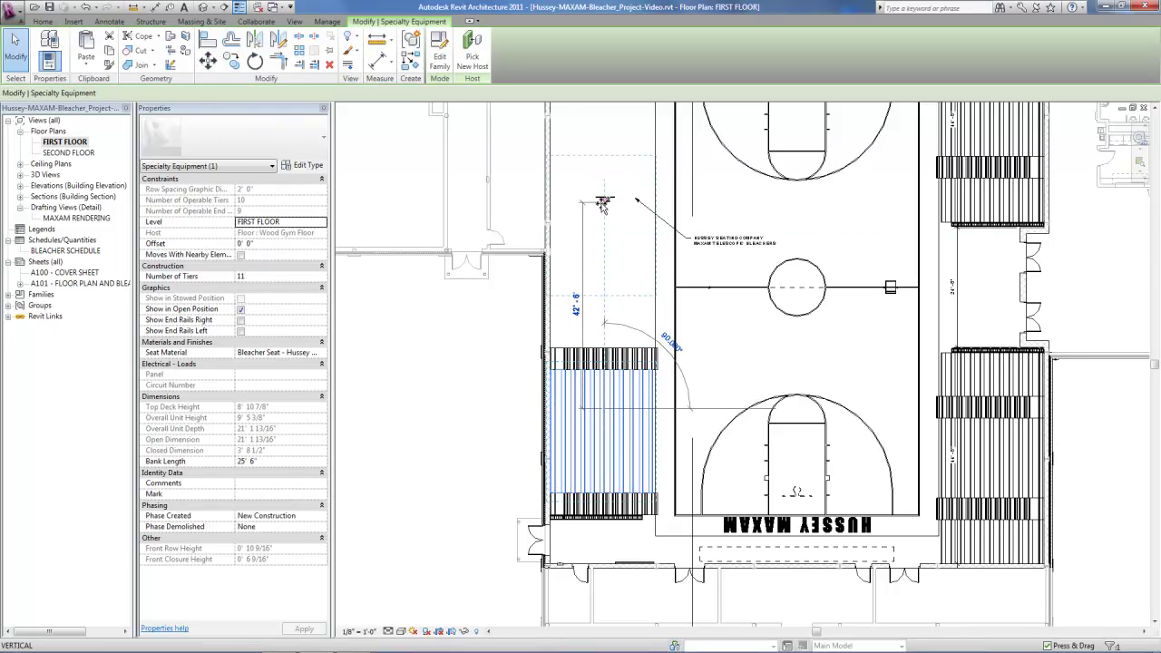
pyautogui.hotkey('ctrl', 'v')
pyautogui.click(642, 175)
# Align the second west bleacher's south end to the north side of the second aisle unit
pyautogui.press('a')
pyautogui.press('l')
pyautogui.scroll(1, 642, 175)
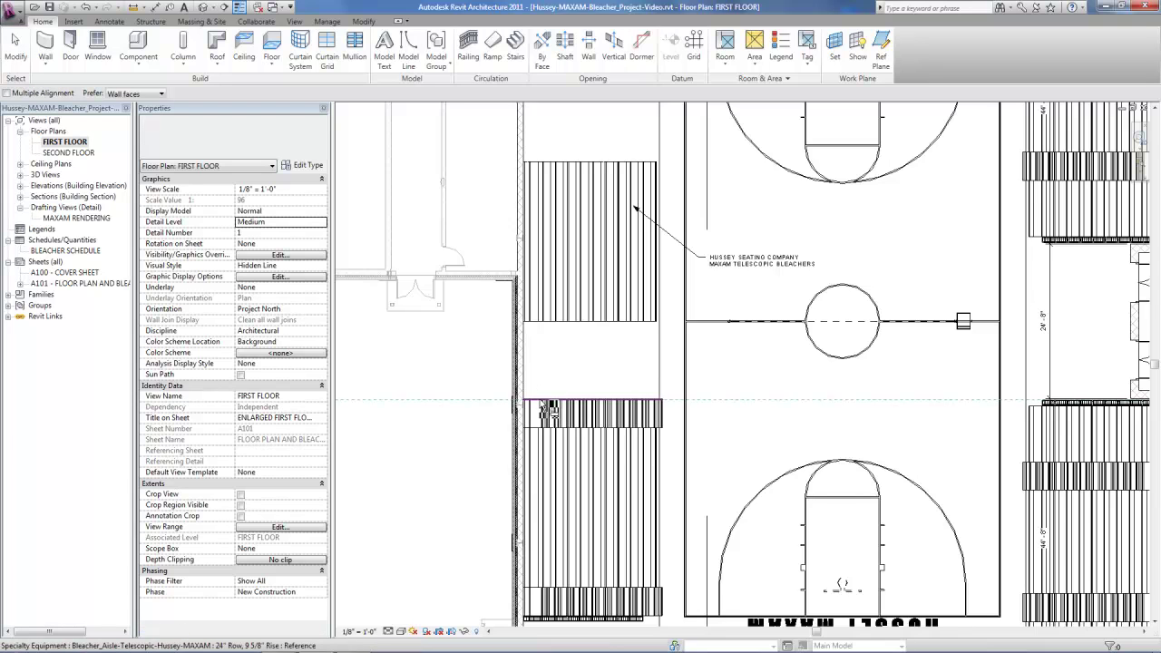
pyautogui.click(544, 408)
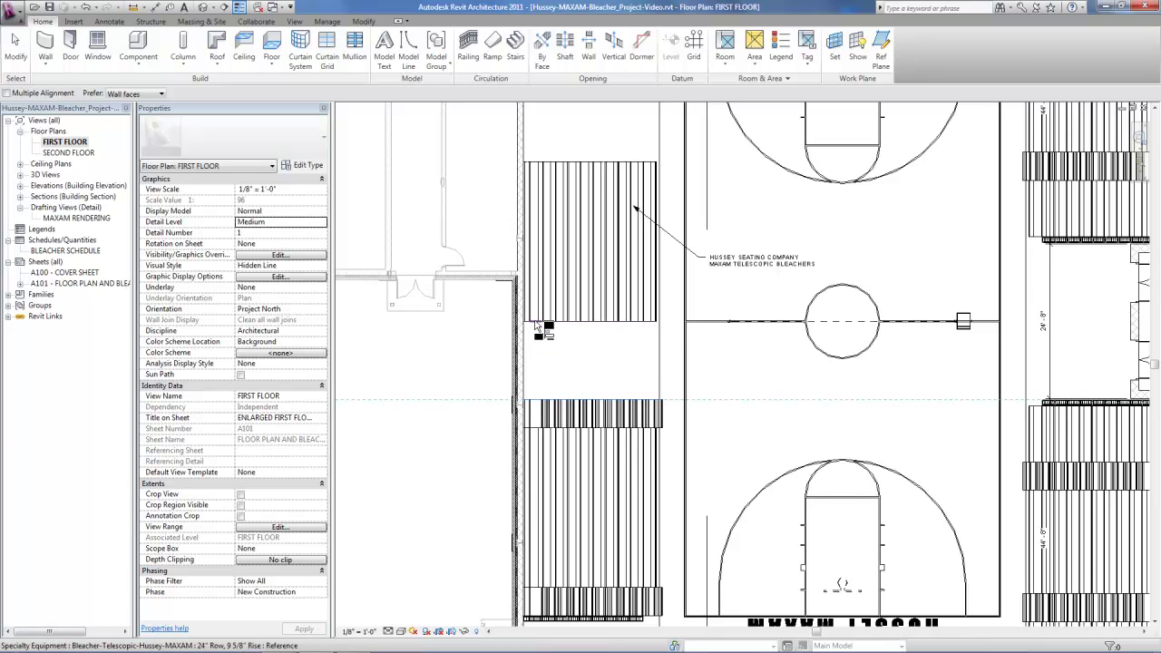
pyautogui.click(536, 322)
pyautogui.scroll(-3, 725, 435)
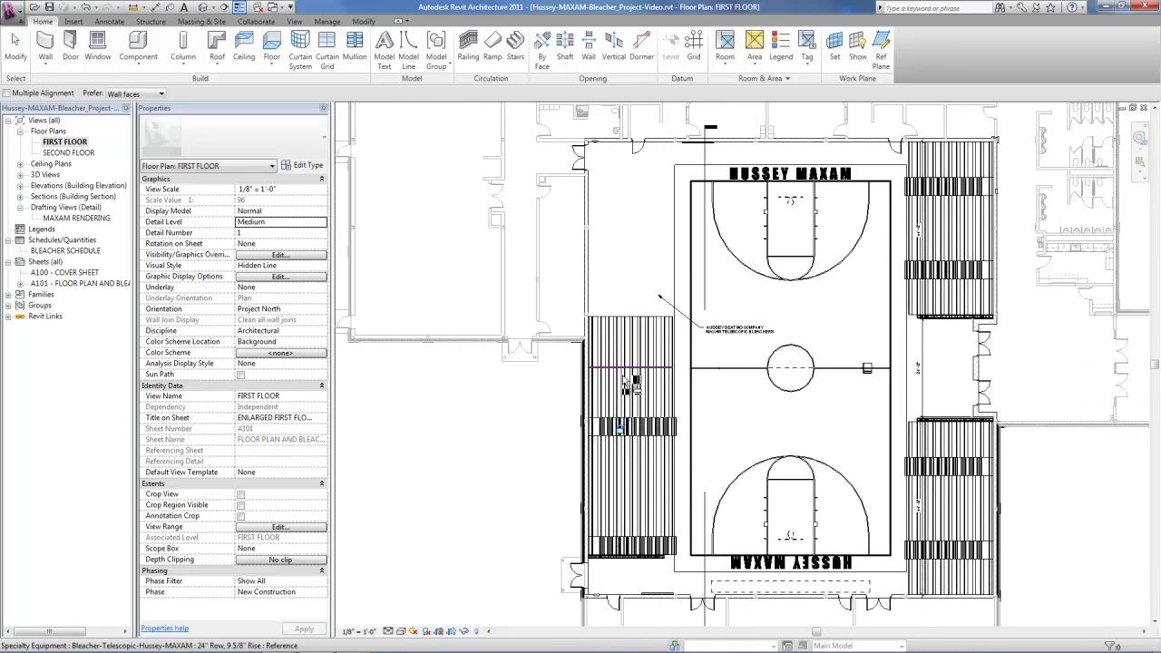
pyautogui.click(15, 45)
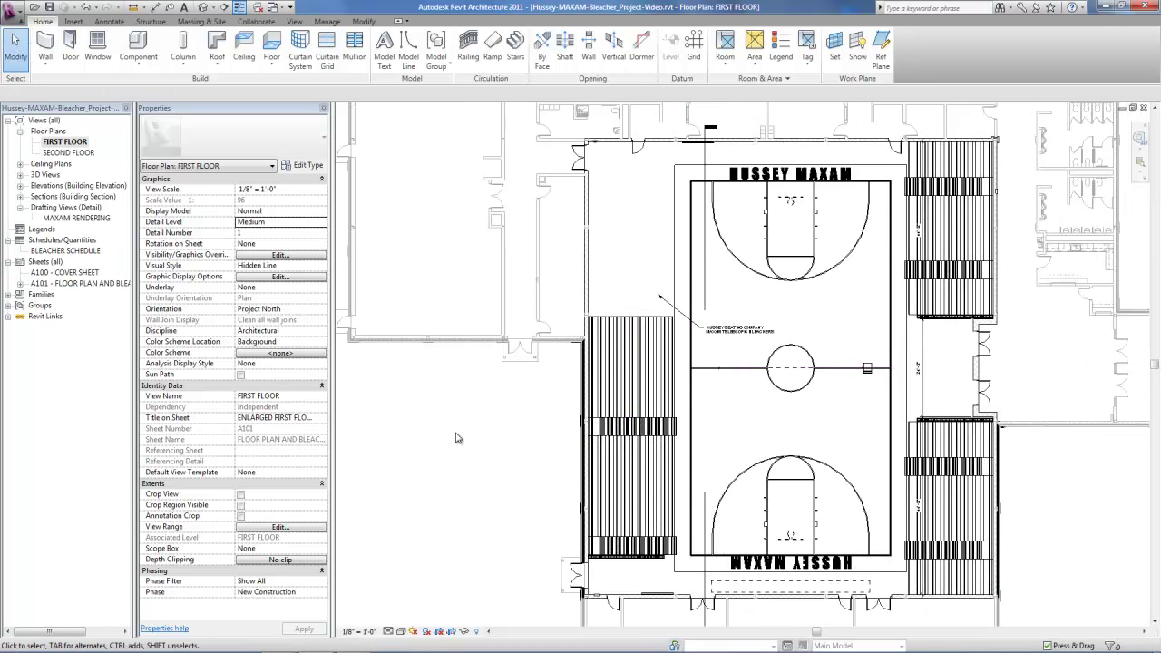
# Draw a thin detail line from the court's centre point horizontally westward past the west bleachers and exterior wall
pyautogui.press('d')
pyautogui.press('l')
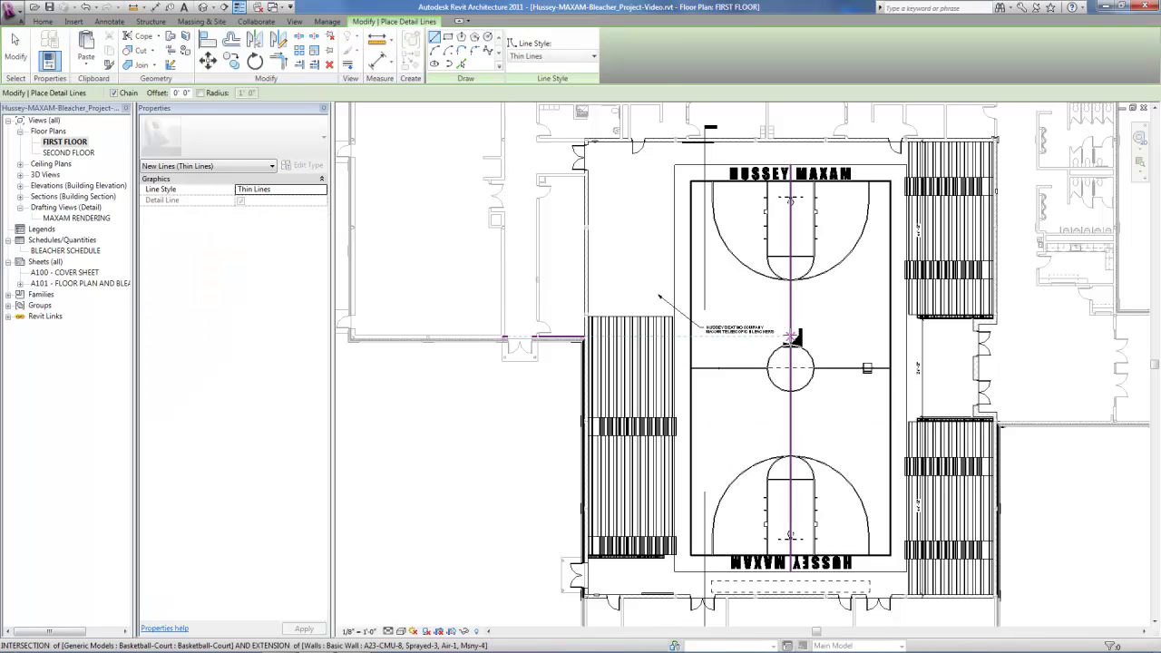
pyautogui.press('s')
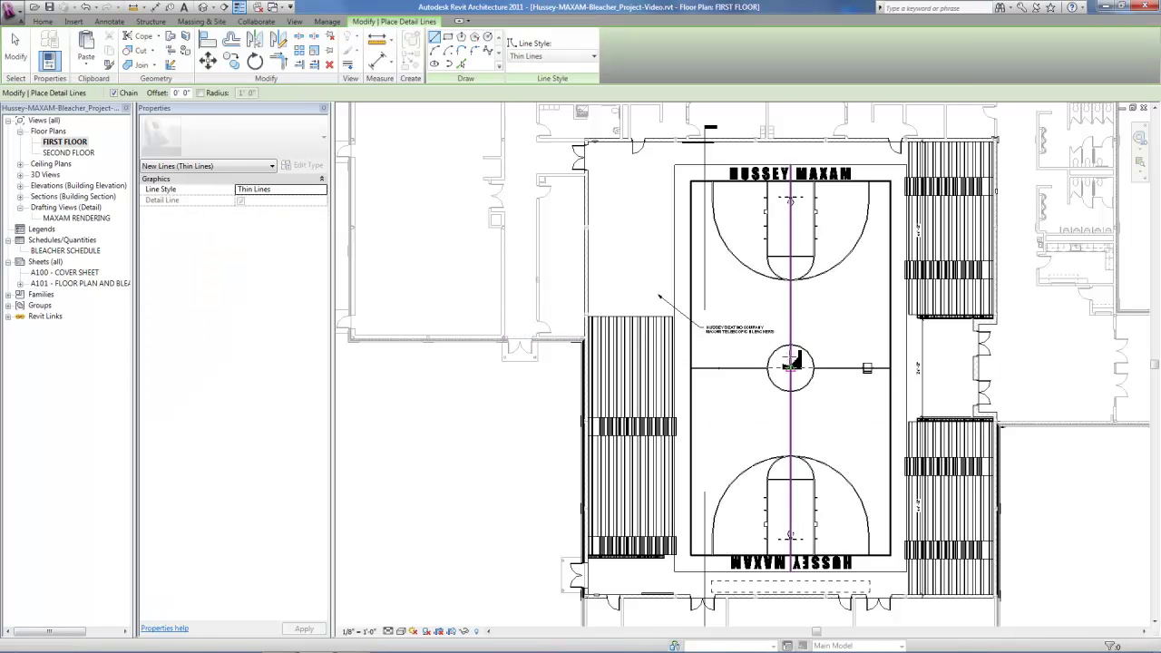
pyautogui.click(789, 368)
pyautogui.click(544, 370)
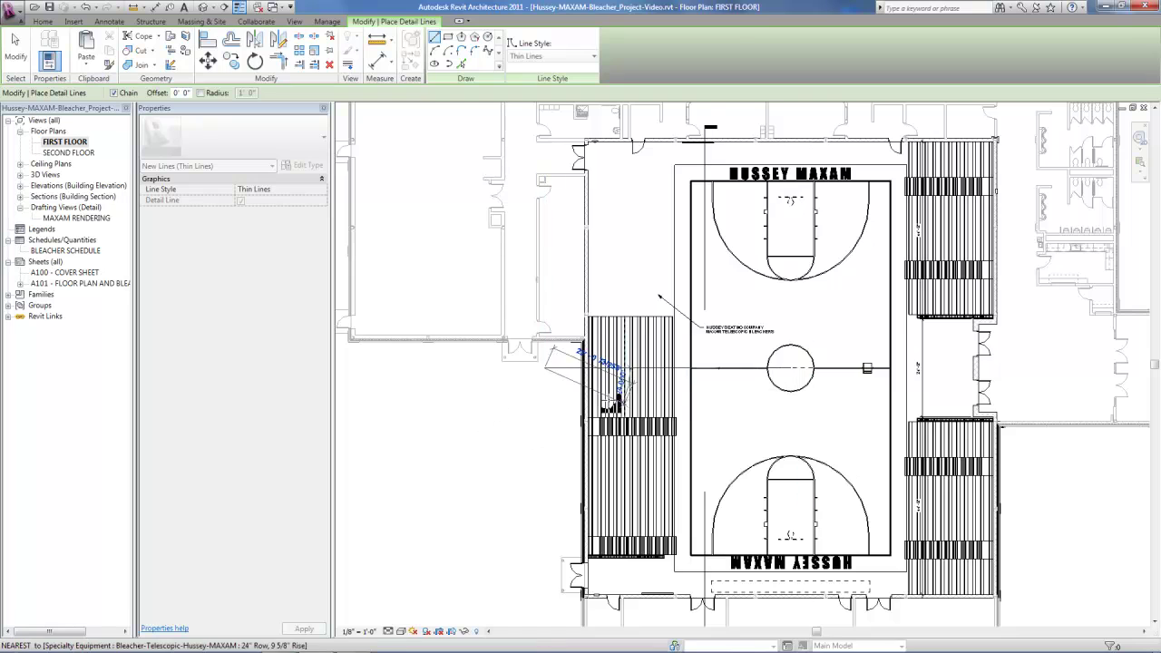
pyautogui.scroll(4, 539, 385)
pyautogui.press('Escape')
pyautogui.press('Escape')
# Dimension the distance from the court centreline detail line to the north side of the second west aisle unit, placing it outside the wall
pyautogui.press('d')
pyautogui.press('i')
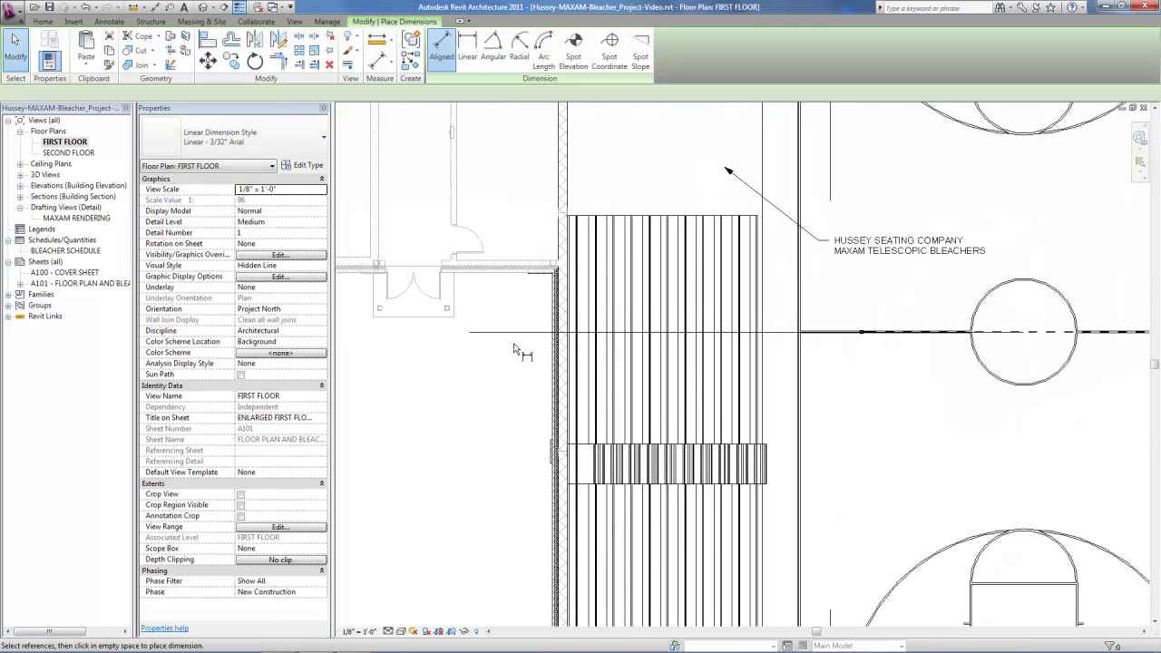
pyautogui.click(527, 333)
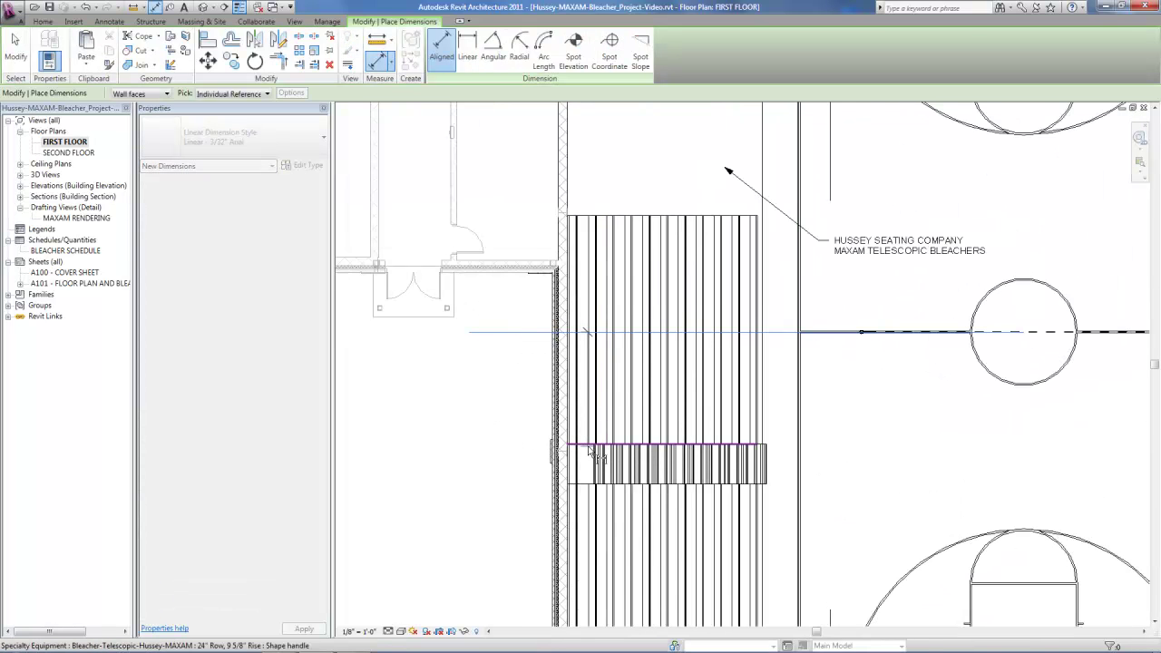
pyautogui.click(589, 447)
pyautogui.click(508, 460)
pyautogui.scroll(3, 464, 428)
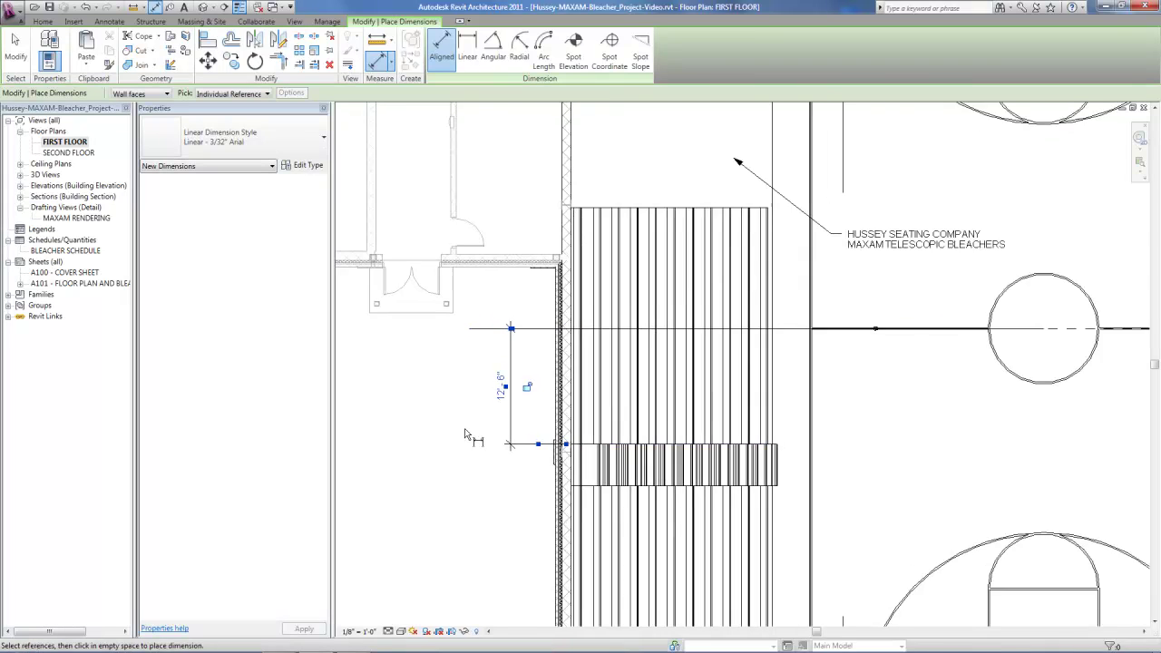
pyautogui.scroll(-1, 490, 372)
pyautogui.scroll(-1, 445, 354)
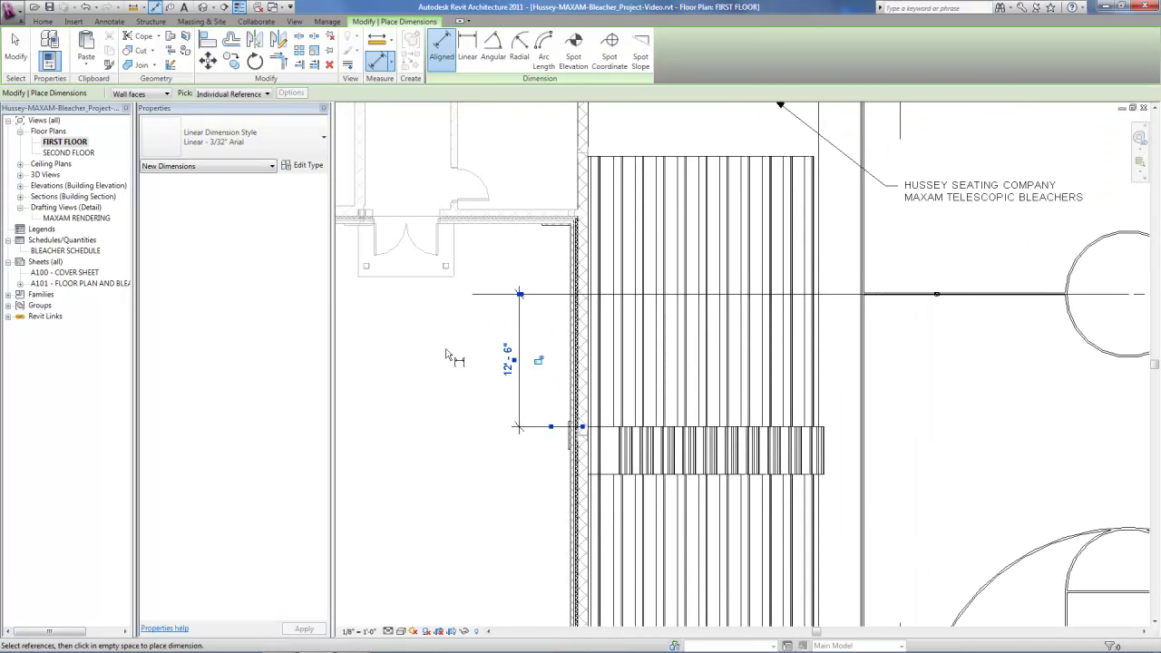
pyautogui.scroll(-2, 445, 354)
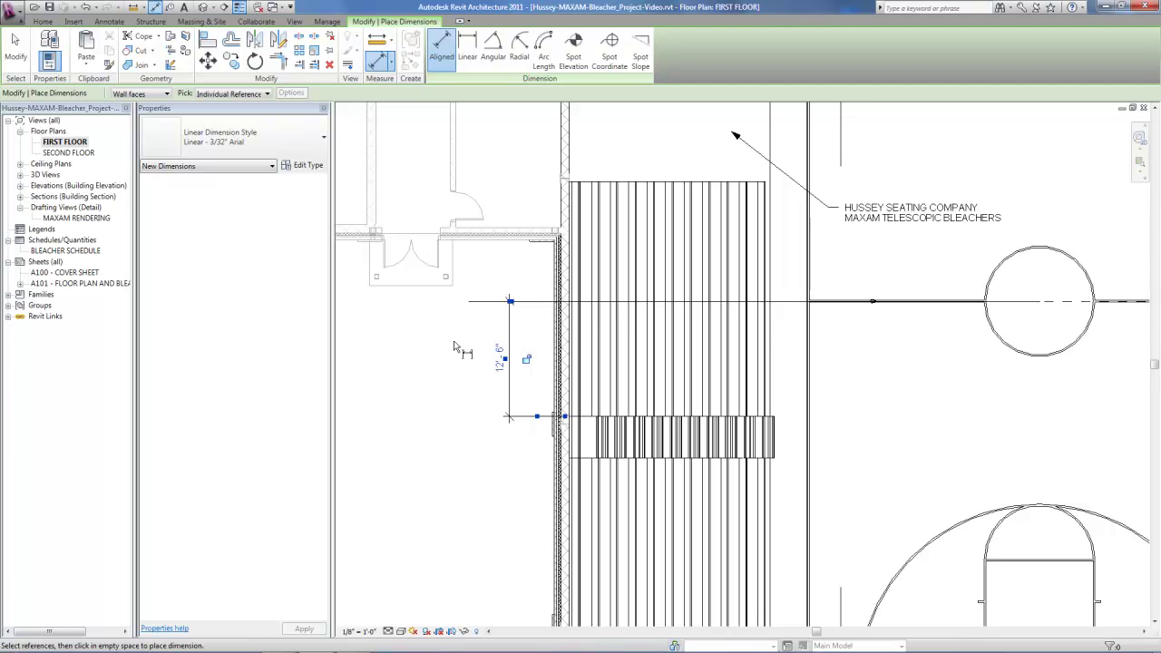
pyautogui.press('Escape')
pyautogui.press('Escape')
# Shift all four west bleacher and aisle units together by setting the dimension from the court centreline to 12' 0"
pyautogui.scroll(-3, 617, 300)
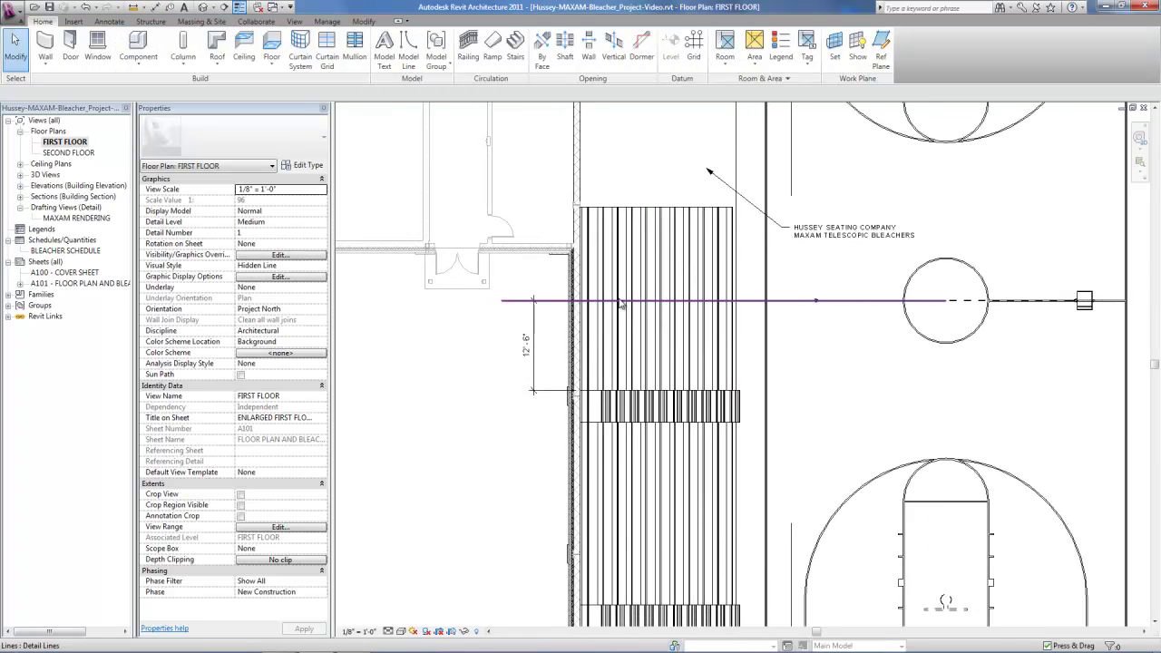
pyautogui.click(621, 305)
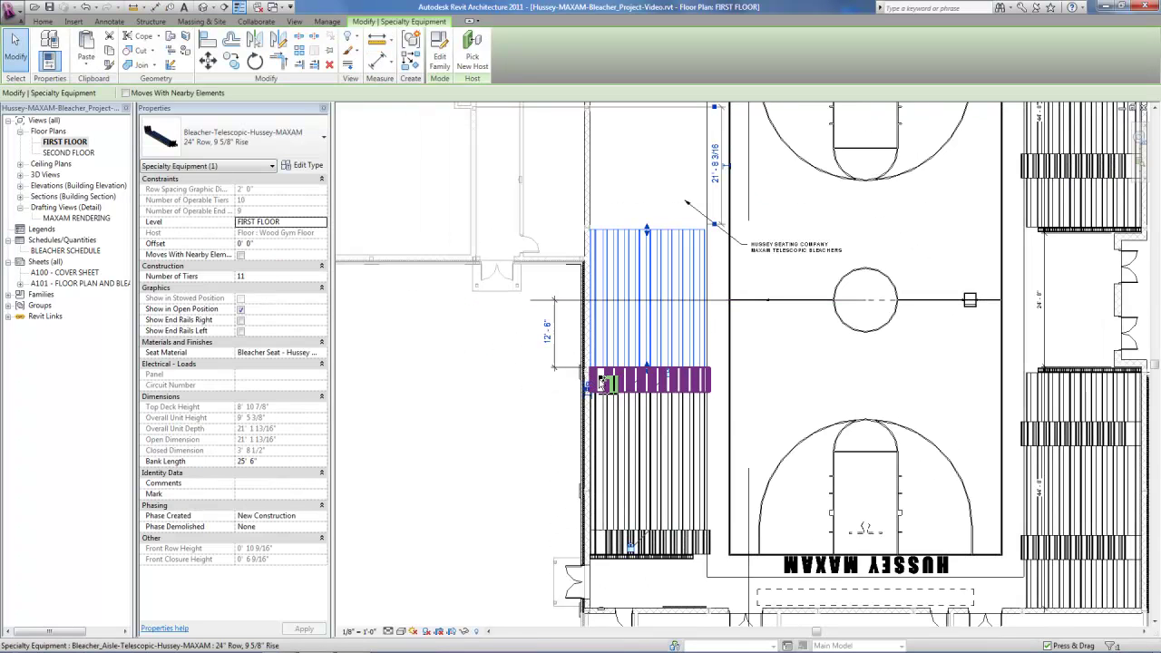
pyautogui.keyDown('ctrl'); pyautogui.click(632, 428); pyautogui.keyUp('ctrl')
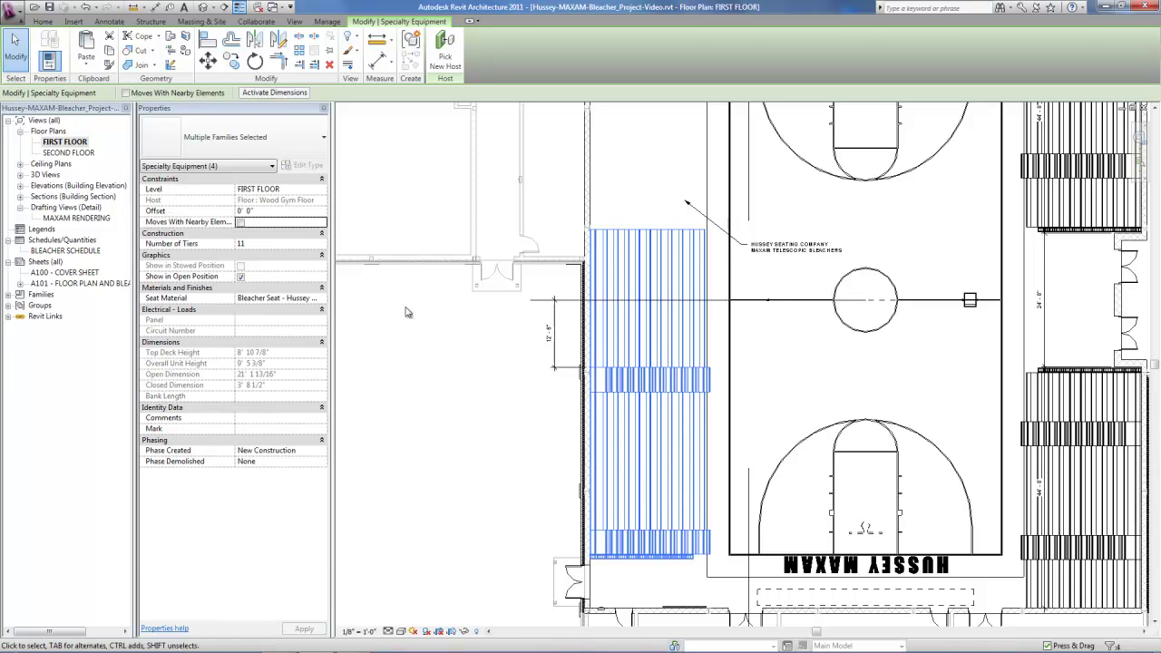
pyautogui.click(272, 92)
pyautogui.click(548, 333)
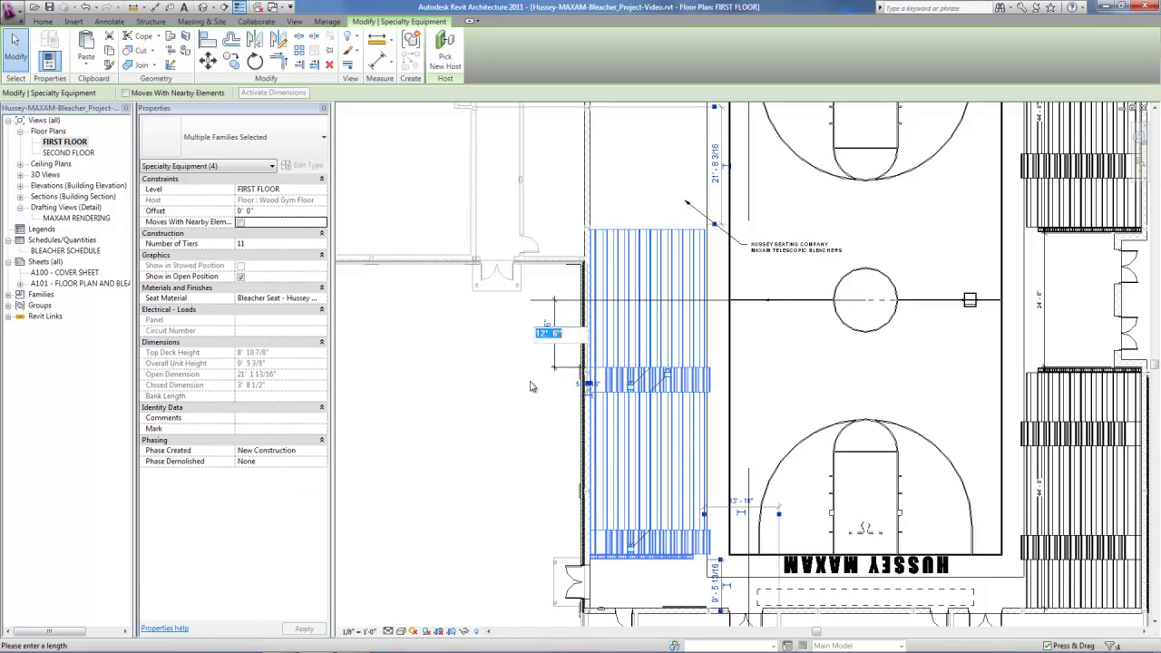
pyautogui.press('Return')
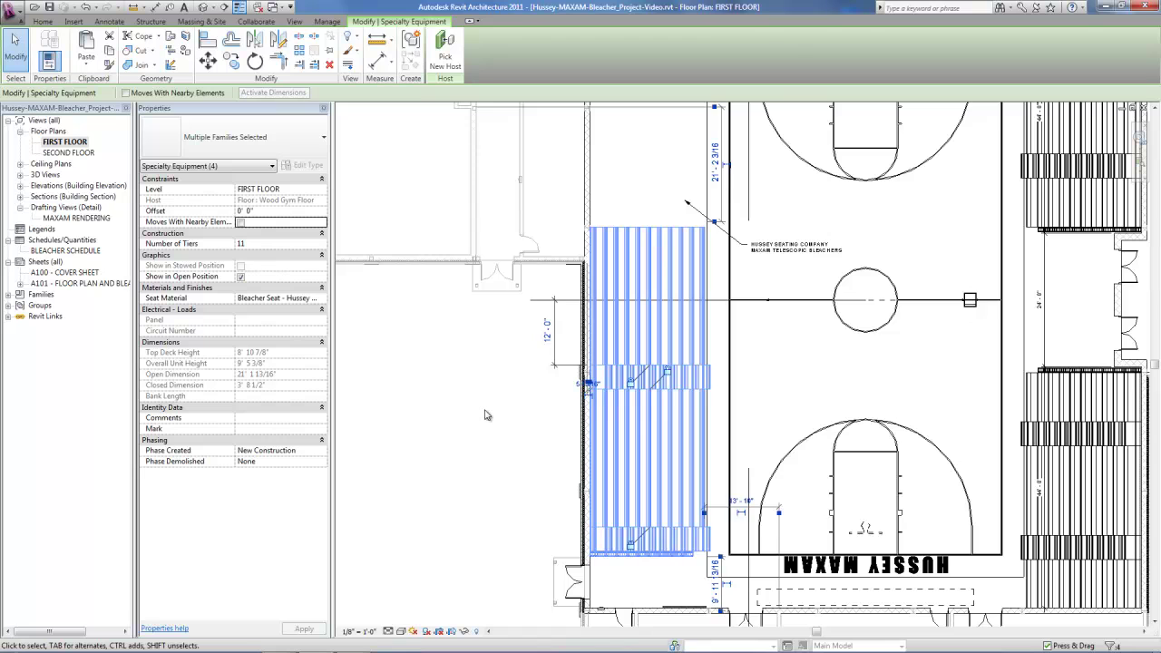
pyautogui.click(453, 486)
# Set the bank length of the second west bleacher, the one crossing the court centreline, to 24' 0"
pyautogui.scroll(-1, 453, 486)
pyautogui.scroll(2, 553, 294)
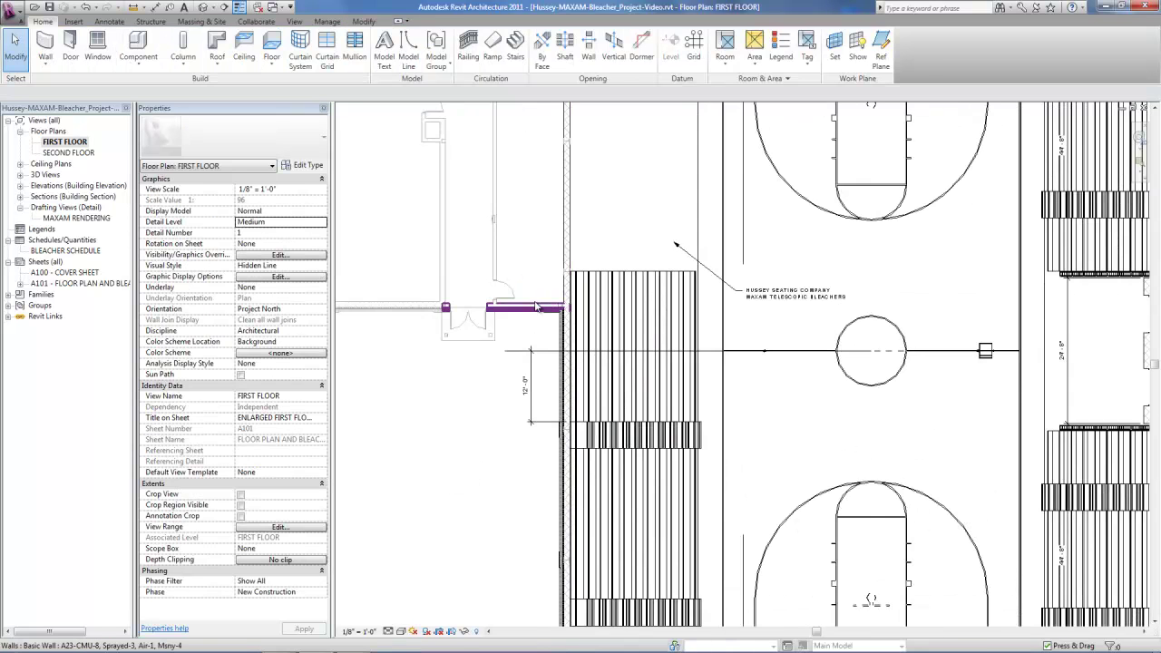
pyautogui.click(624, 330)
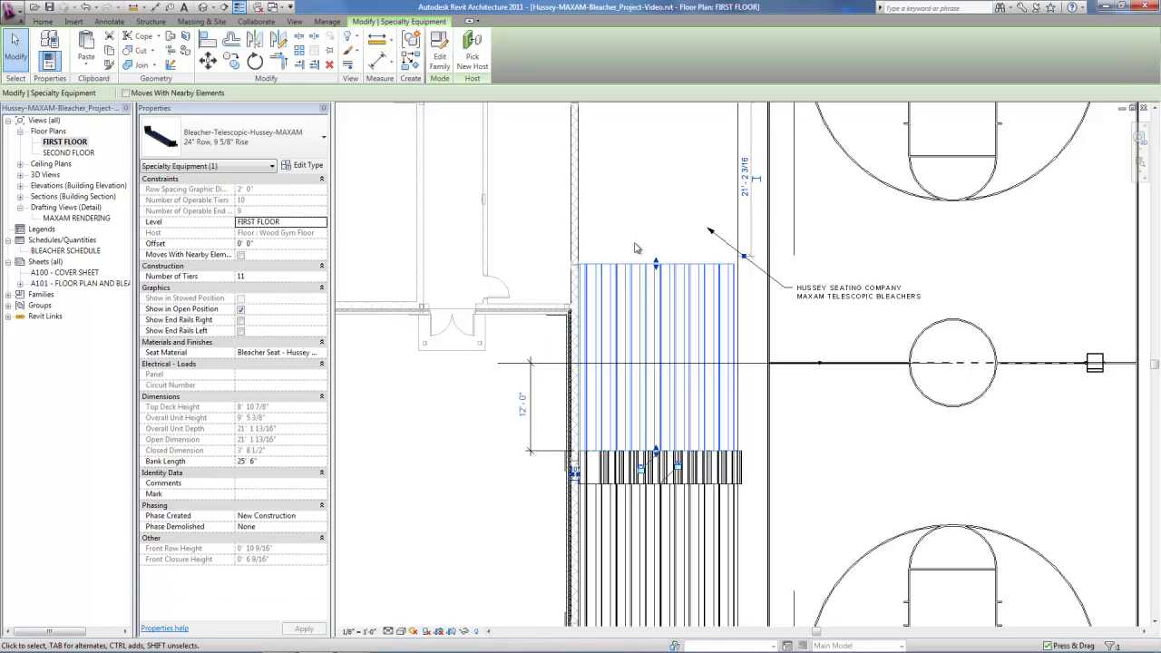
pyautogui.click(284, 462)
pyautogui.write('24')
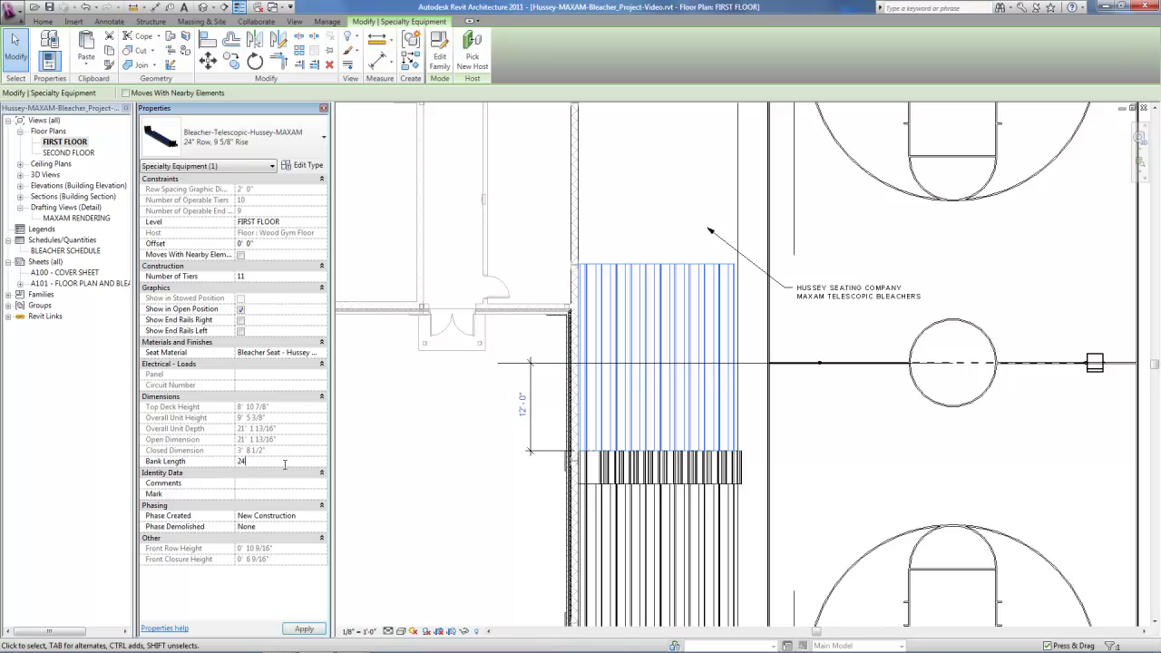
pyautogui.click(629, 335)
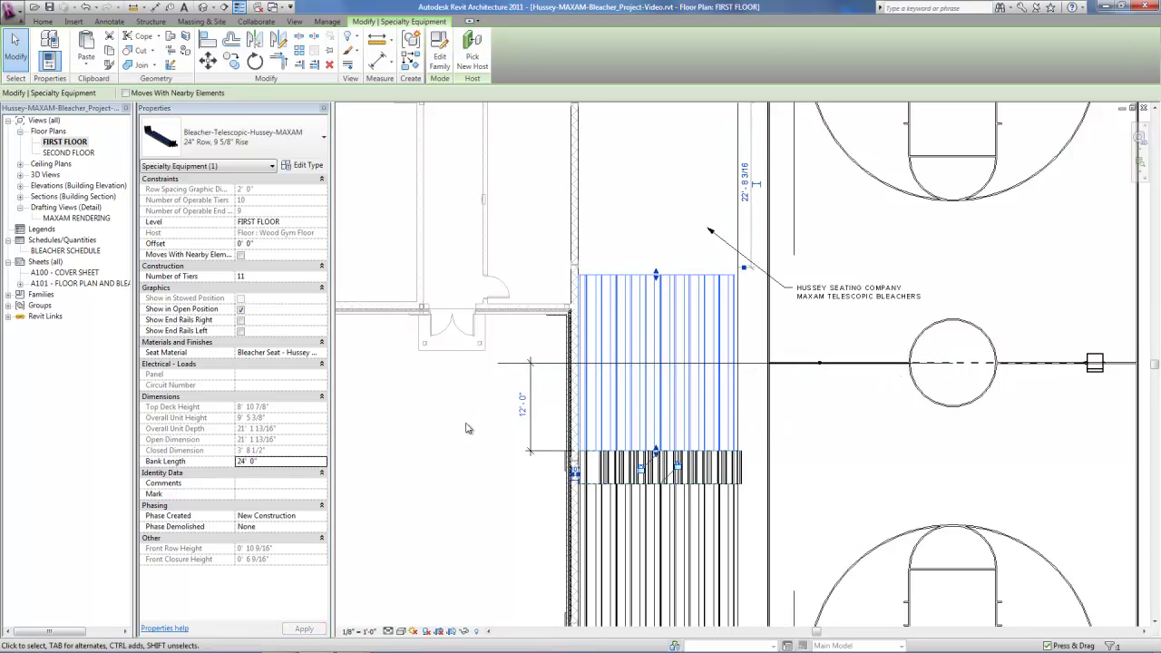
# Delete the detail line along the court's centreline together with its dimension
pyautogui.click(466, 428)
pyautogui.click(513, 364)
pyautogui.press('Delete')
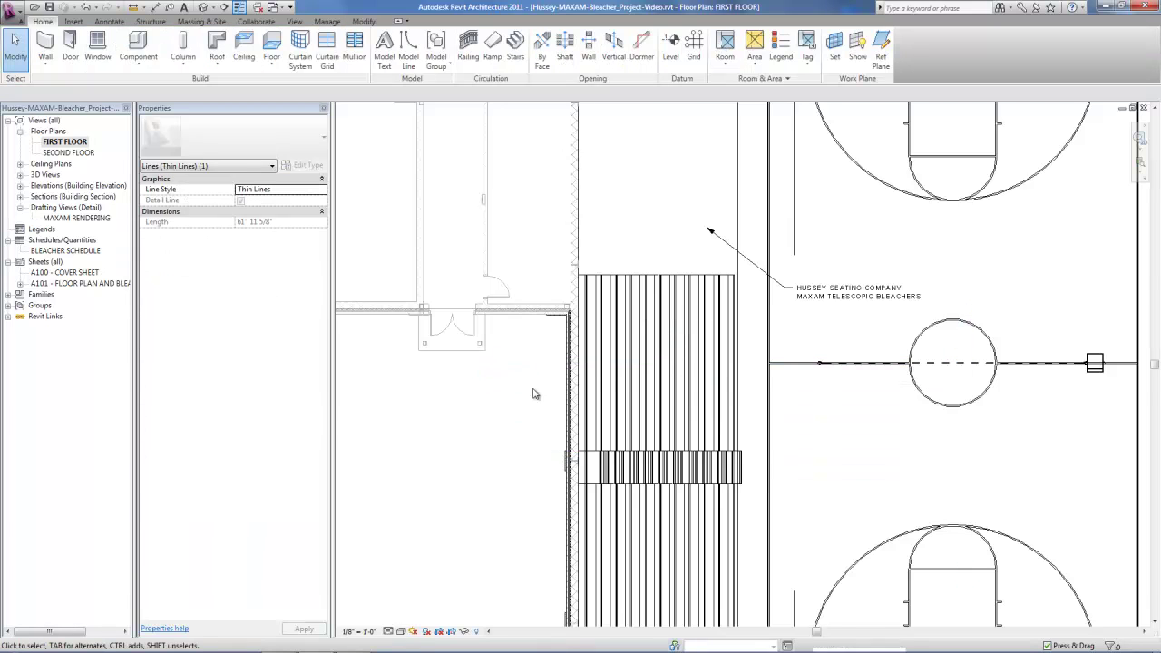
# Copy the second west aisle unit along the wall to the north of the 24' 0" bleacher
pyautogui.scroll(-2, 591, 260)
pyautogui.click(634, 385)
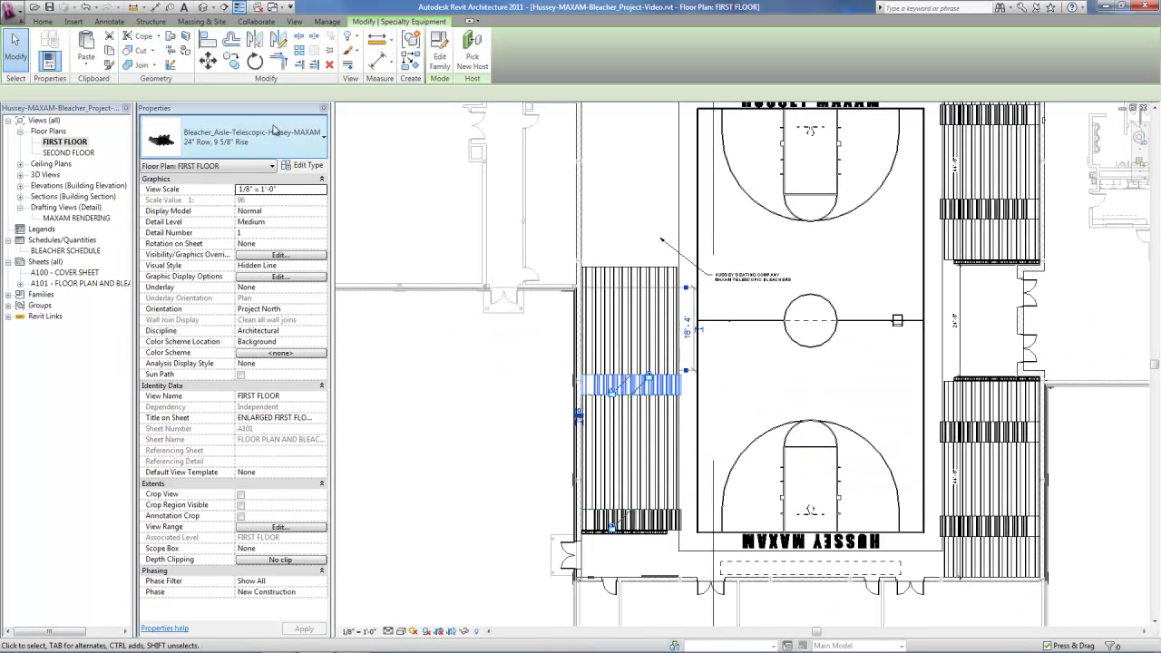
pyautogui.click(232, 61)
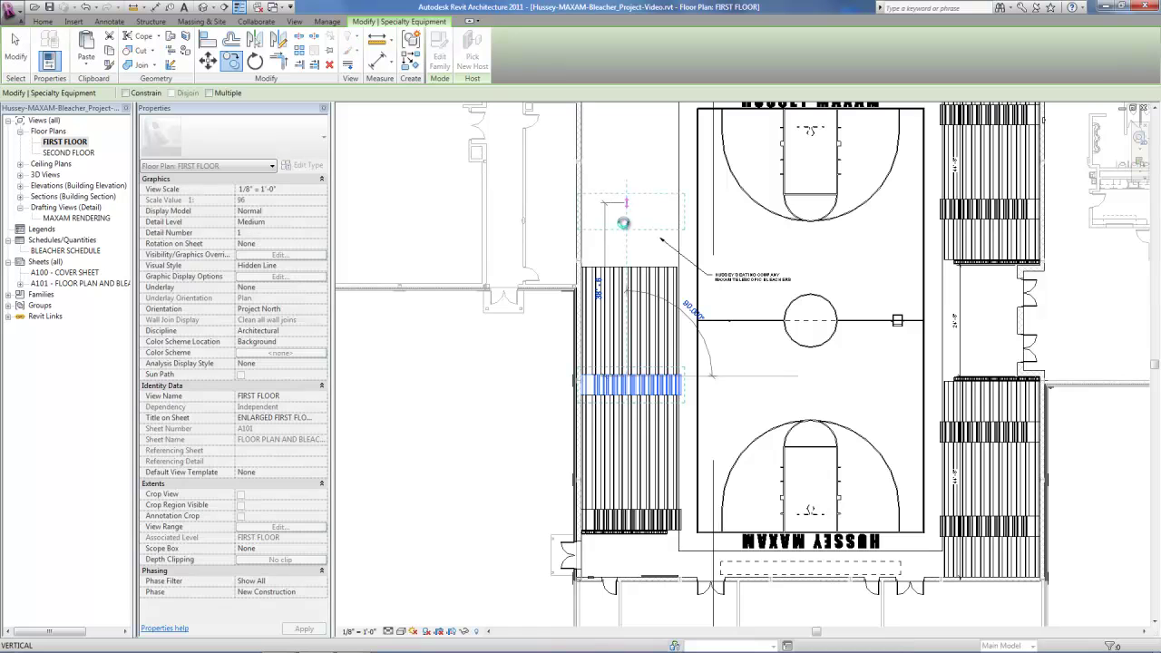
pyautogui.click(623, 217)
# Align the third west aisle unit's south side to the north end of the 24' 0" bleacher
pyautogui.press('a')
pyautogui.press('l')
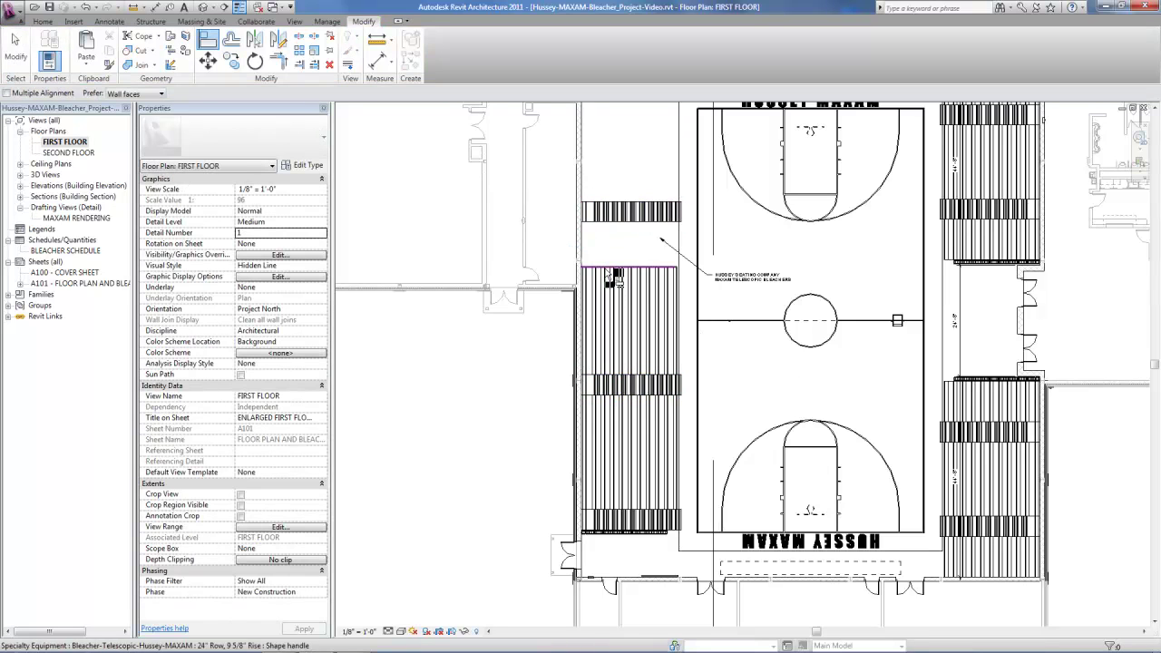
pyautogui.click(615, 268)
pyautogui.click(621, 223)
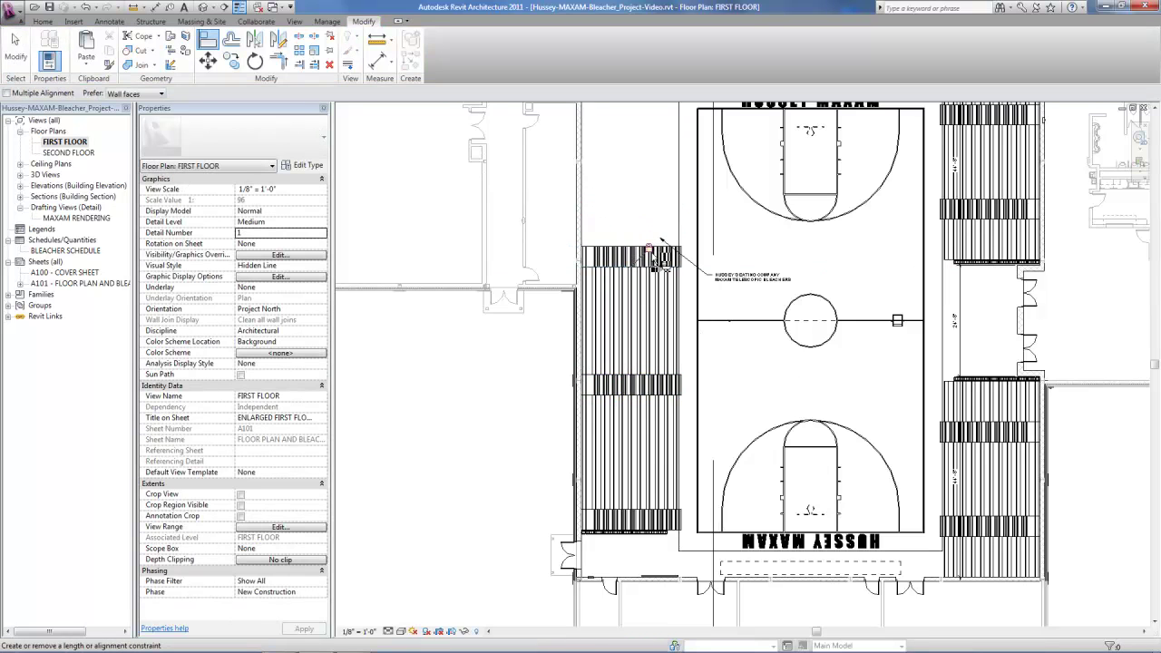
pyautogui.press('Escape')
# Copy the southern 25' 6" west bleacher along the wall to the north of the third aisle unit
pyautogui.click(664, 481)
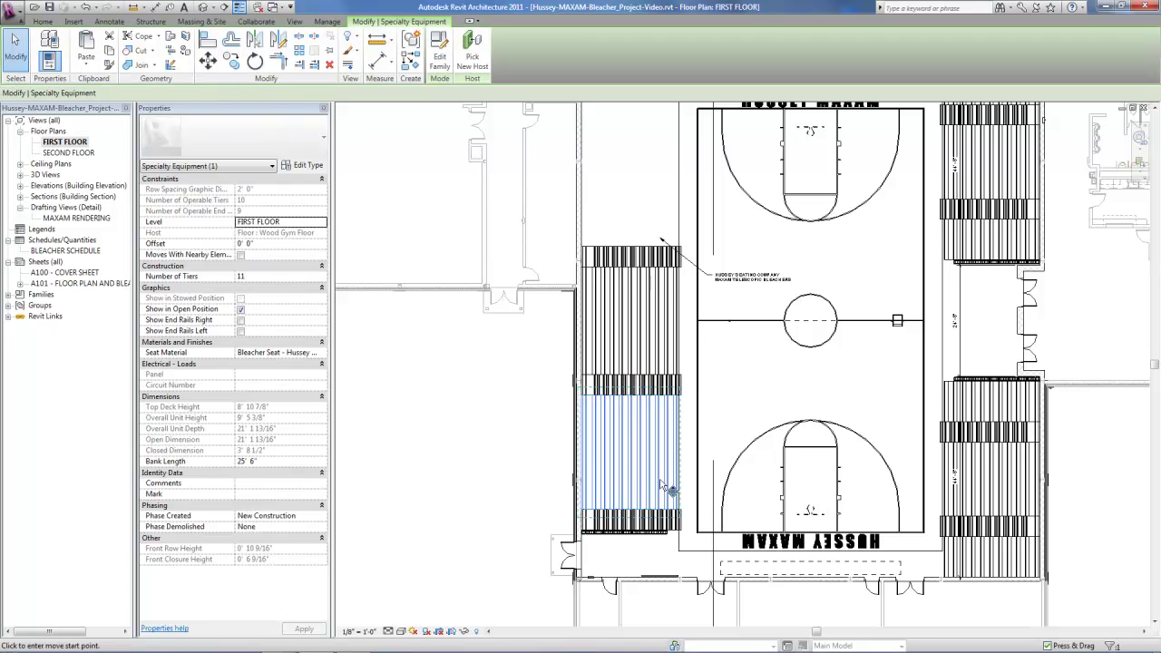
pyautogui.press('c')
pyautogui.press('o')
pyautogui.click(664, 487)
pyautogui.scroll(-2, 660, 481)
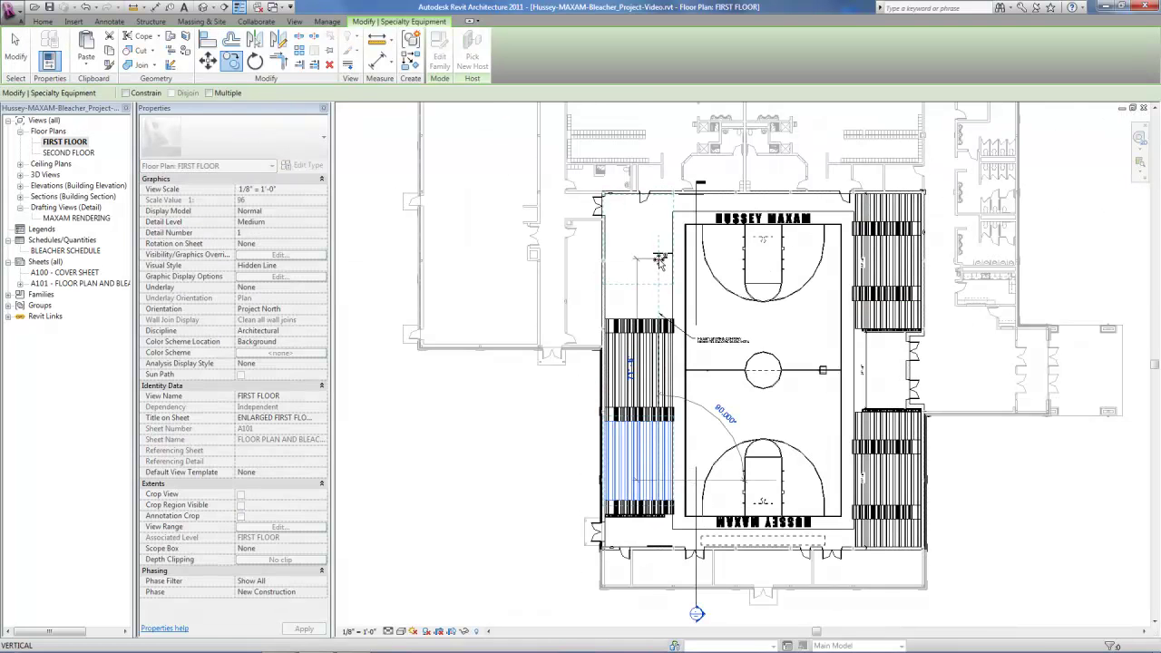
pyautogui.click(661, 260)
pyautogui.scroll(2, 634, 290)
pyautogui.press('Escape')
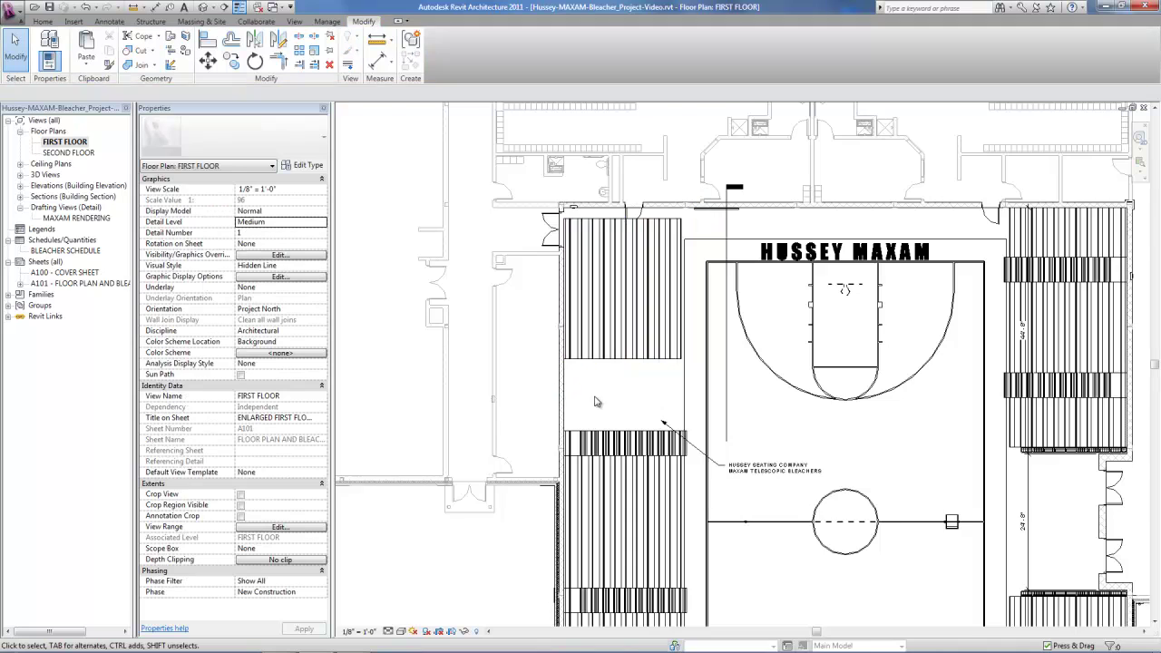
# Align the third west bleacher's south end to the north side of the third aisle unit
pyautogui.scroll(2, 595, 401)
pyautogui.press('a')
pyautogui.press('l')
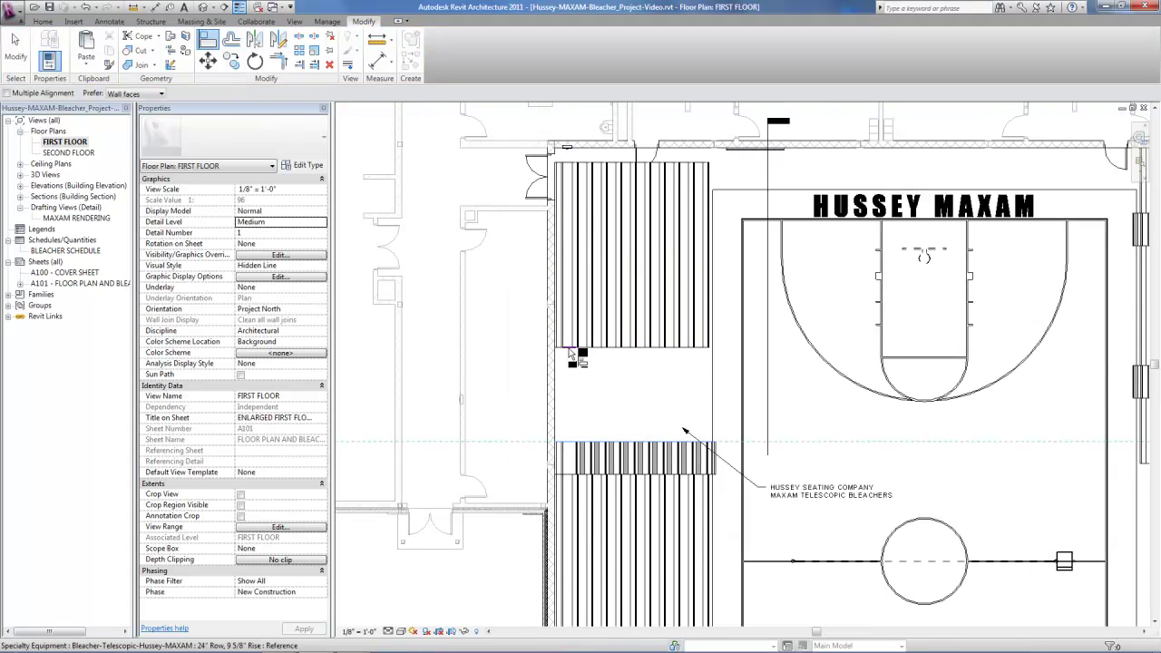
pyautogui.click(569, 348)
pyautogui.scroll(-3, 647, 344)
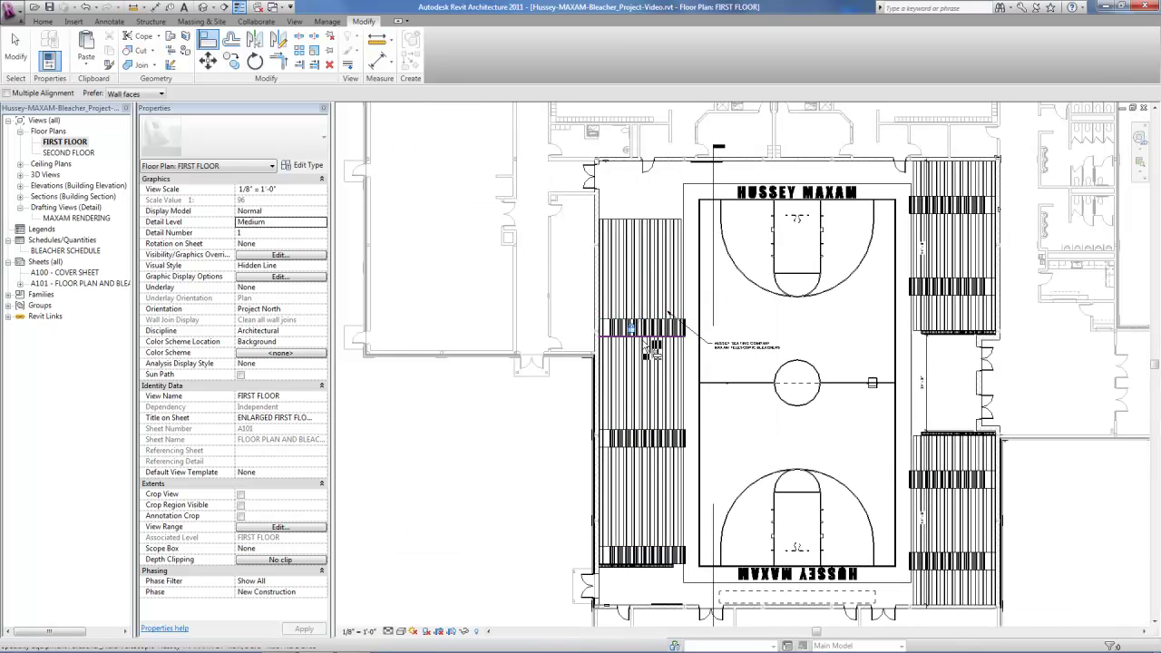
pyautogui.press('Escape')
# Copy the third west aisle unit along the wall to the north of the third bleacher
pyautogui.click(643, 330)
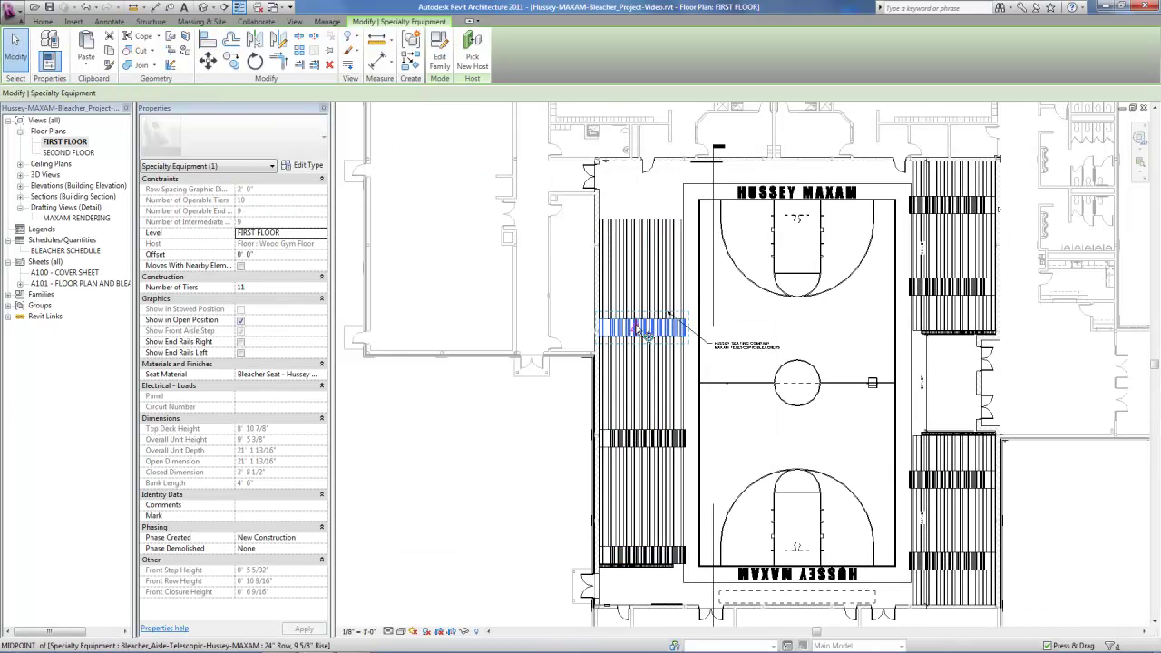
pyautogui.press('c')
pyautogui.press('o')
pyautogui.click(643, 330)
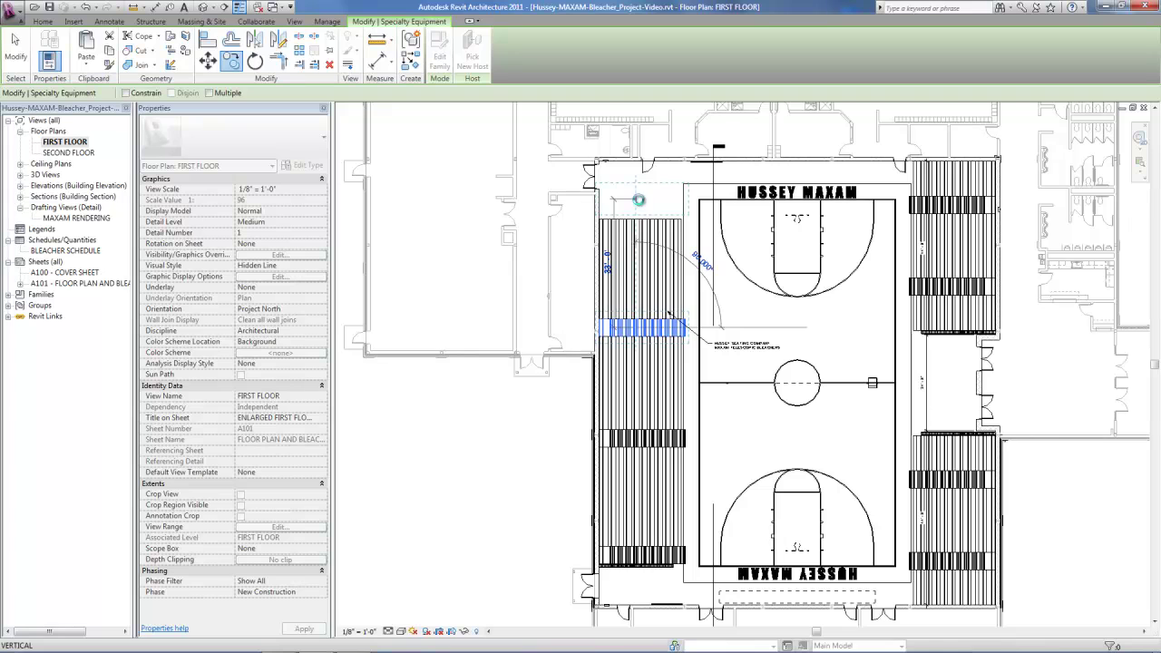
pyautogui.click(638, 200)
pyautogui.scroll(5, 630, 200)
pyautogui.press('Escape')
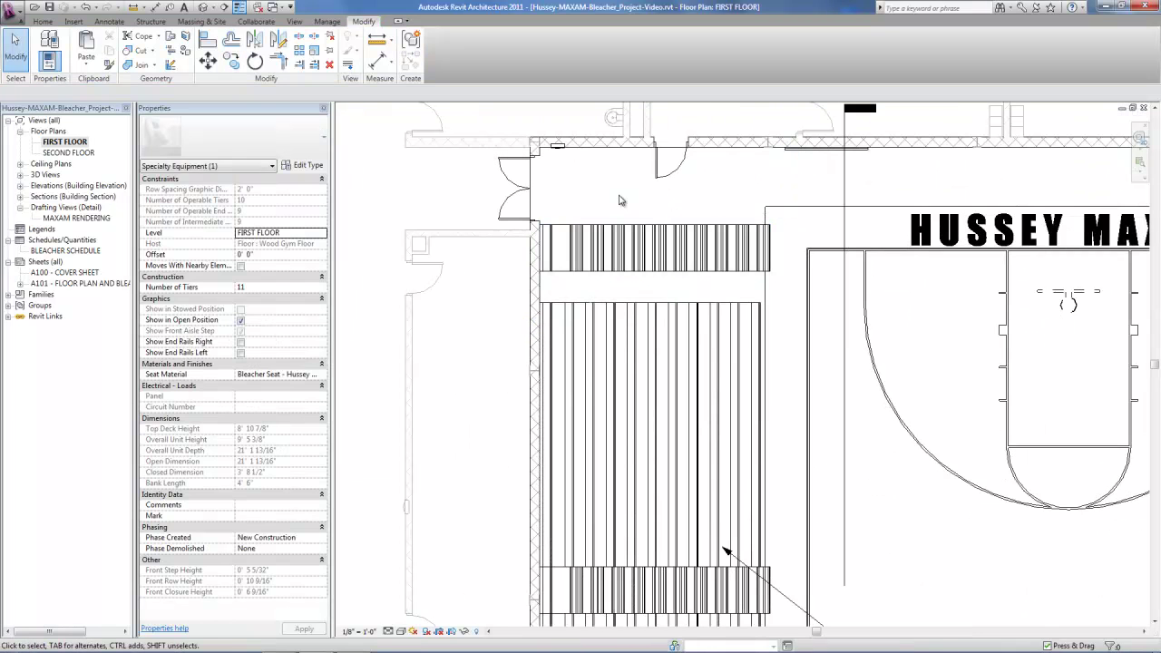
# Align the northernmost west aisle unit's south side to the north end of the third bleacher
pyautogui.press('a')
pyautogui.press('l')
pyautogui.click(571, 305)
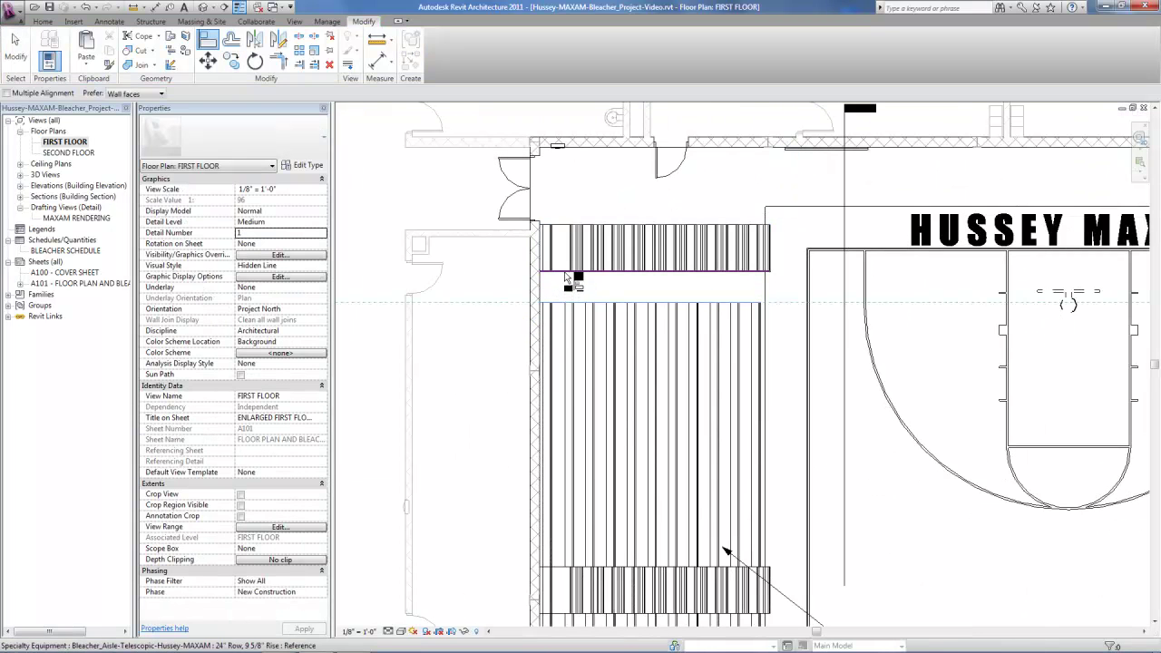
pyautogui.click(568, 273)
pyautogui.press('Escape')
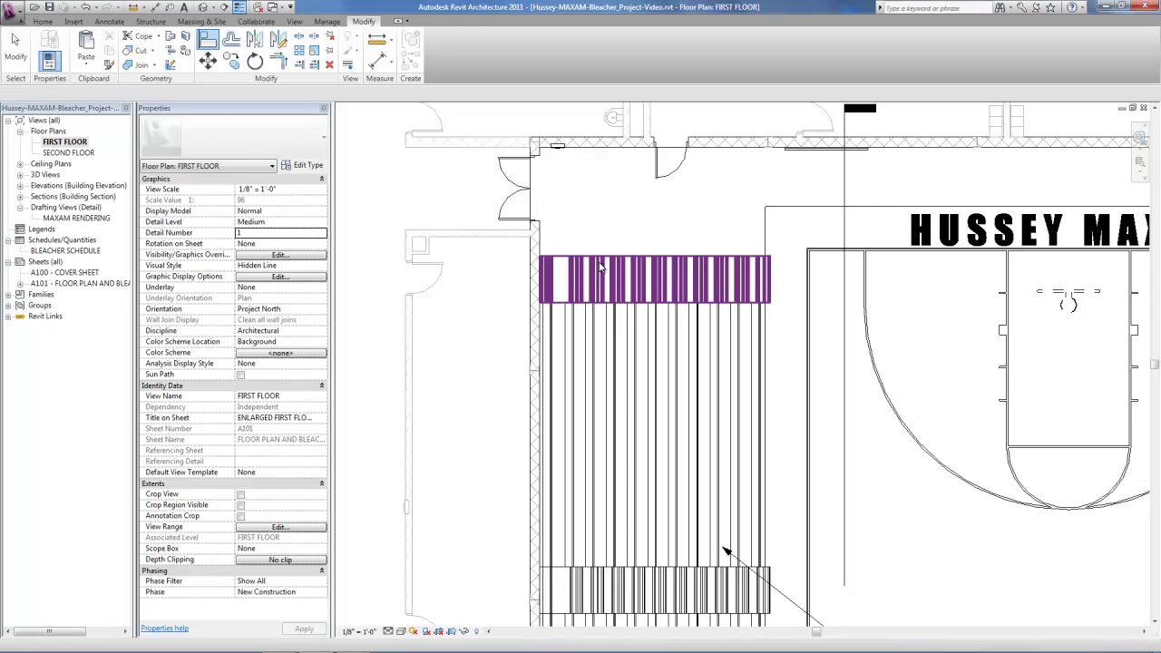
# Turn on the right end rails for the northernmost west aisle unit
pyautogui.click(600, 265)
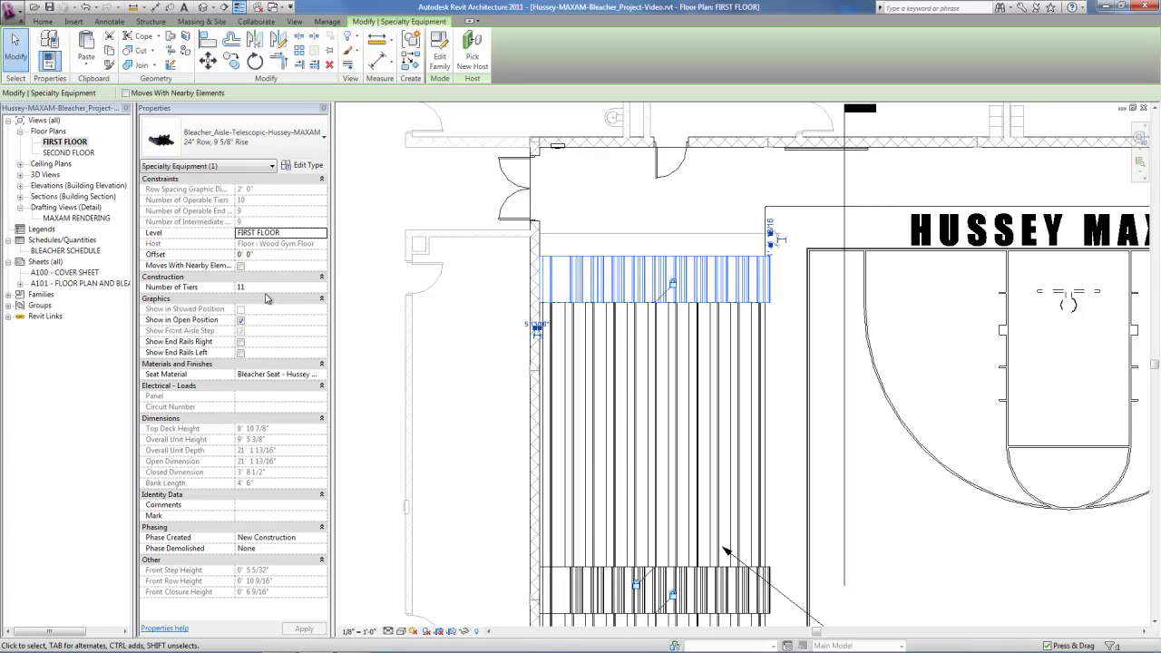
pyautogui.click(241, 343)
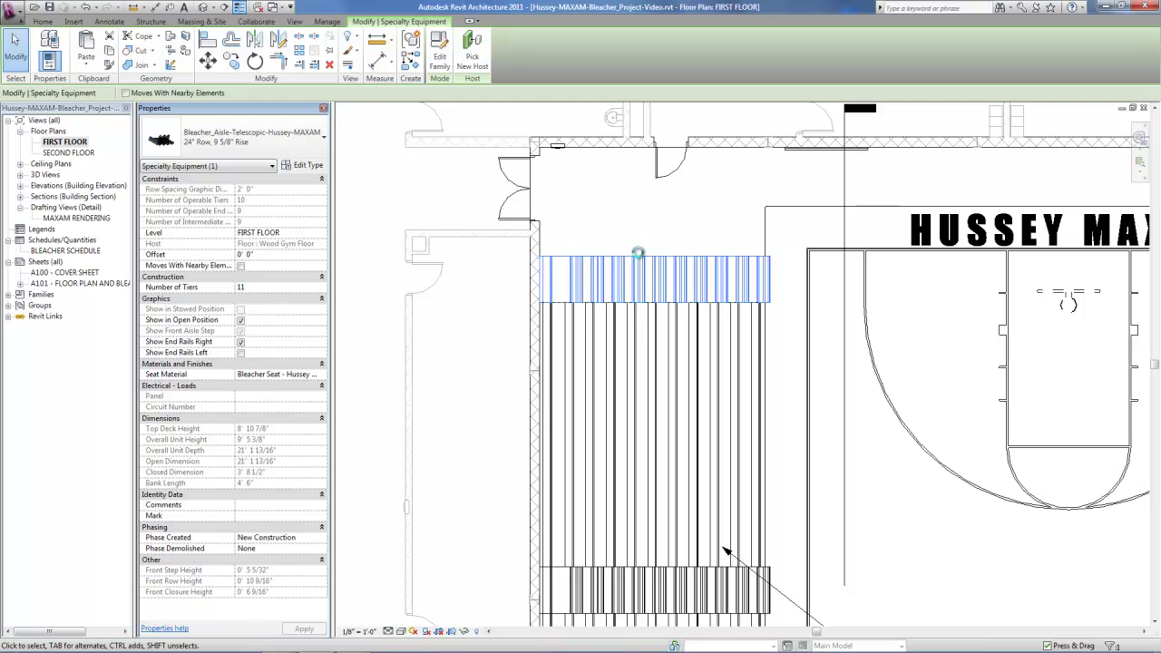
pyautogui.click(744, 187)
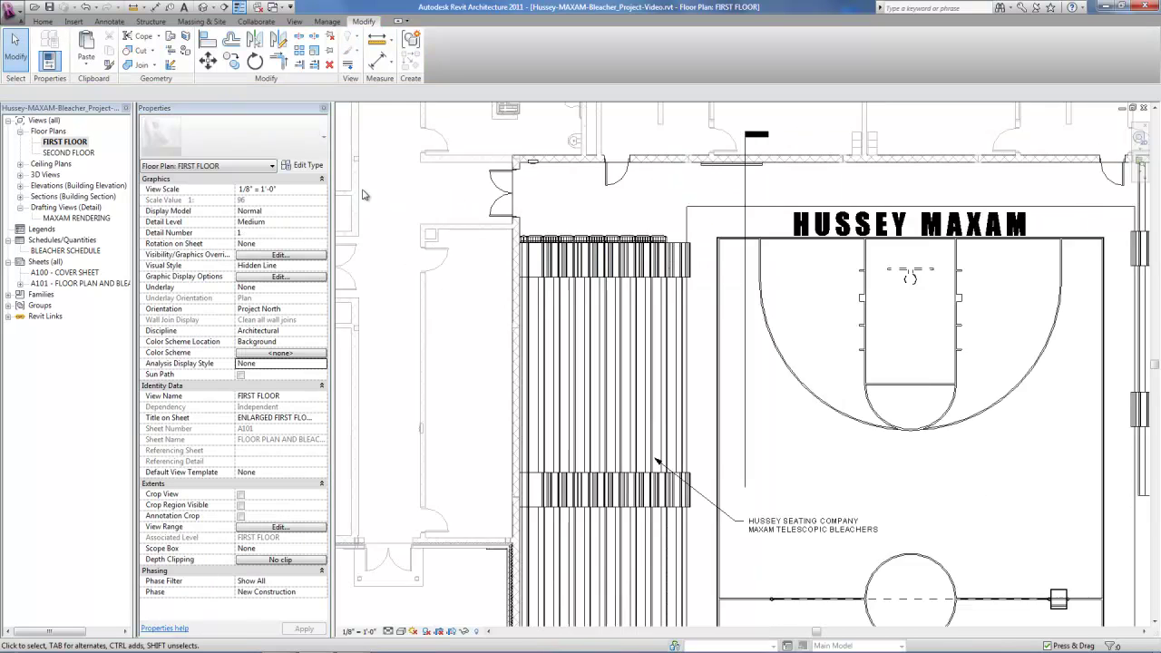
# Turn off the open position for the three bleachers and two aisle units in the northern bank along the east wall
pyautogui.scroll(-4, 640, 171)
pyautogui.scroll(-3, 640, 171)
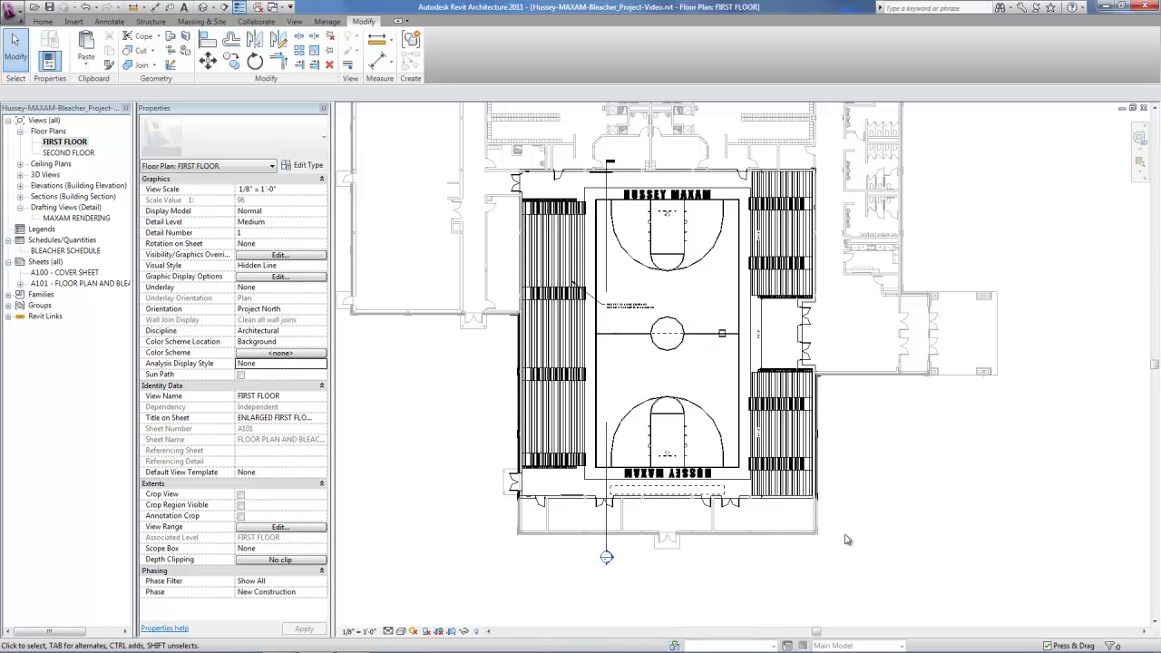
pyautogui.scroll(1, 881, 225)
pyautogui.scroll(1, 882, 225)
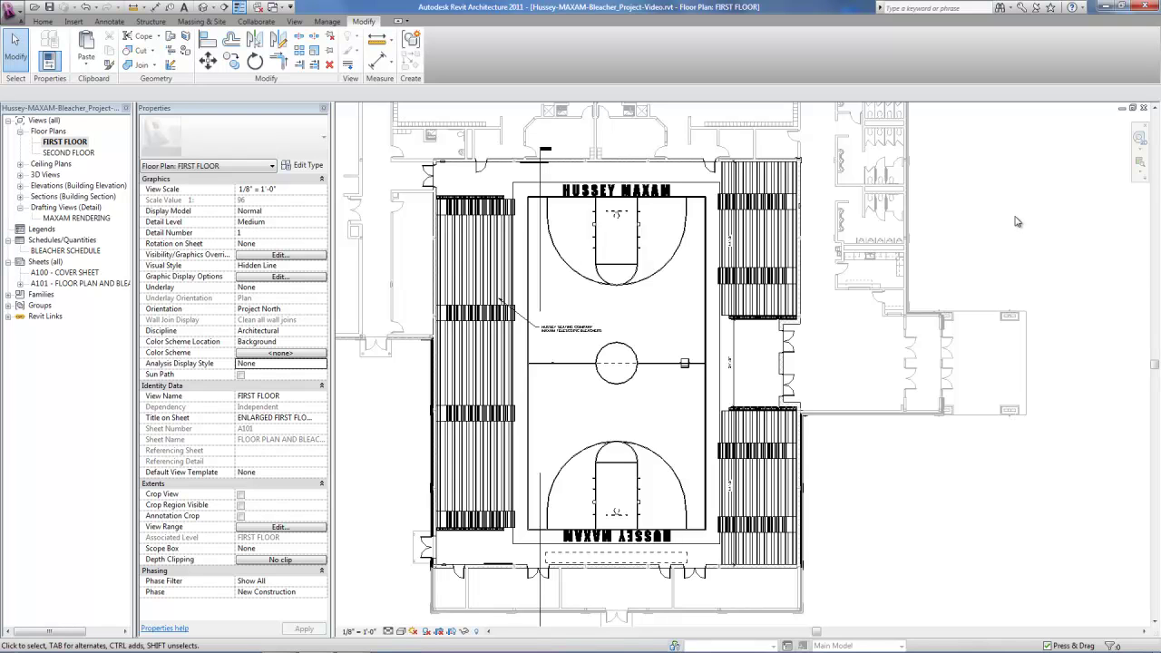
pyautogui.scroll(3, 705, 196)
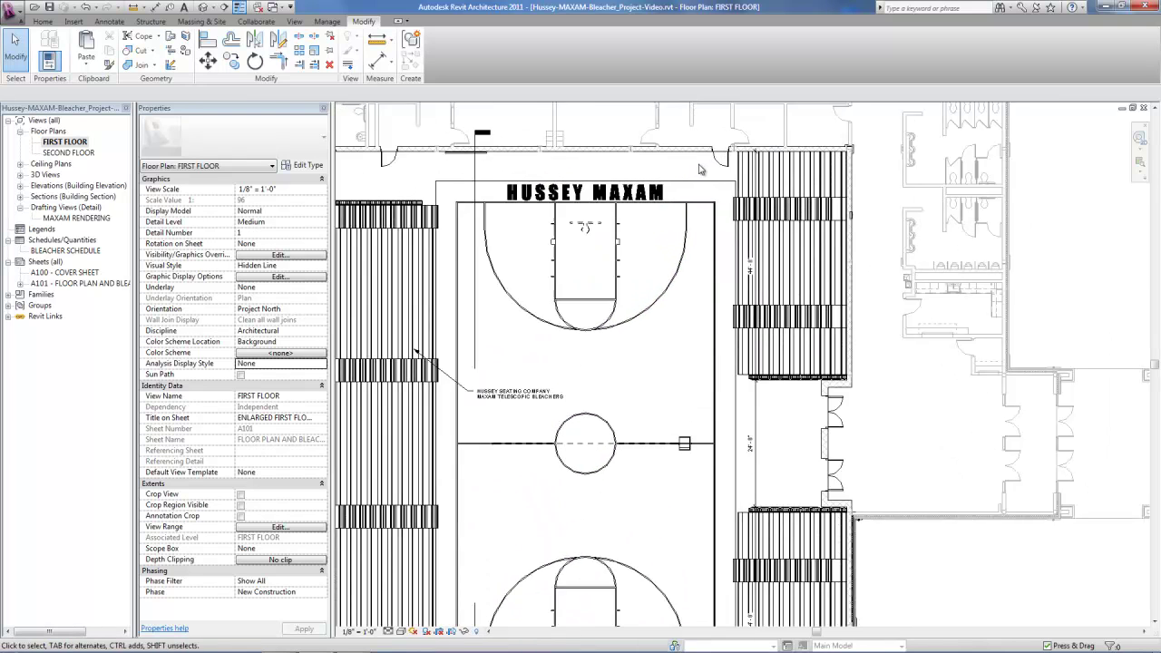
pyautogui.scroll(1, 698, 169)
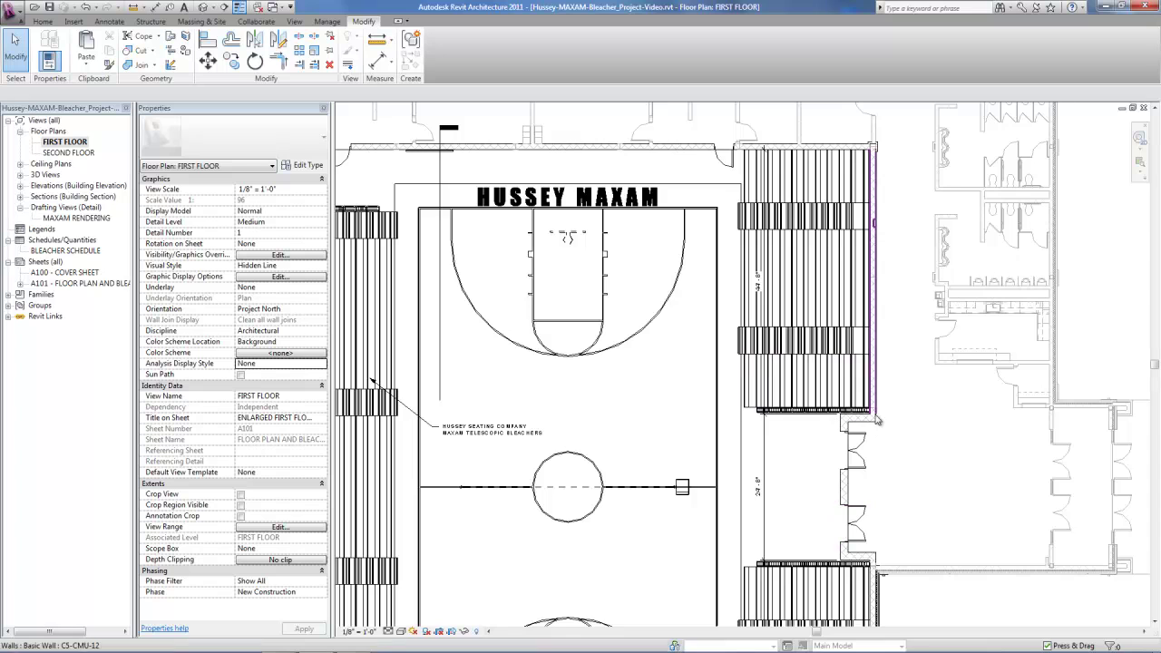
pyautogui.click(812, 178)
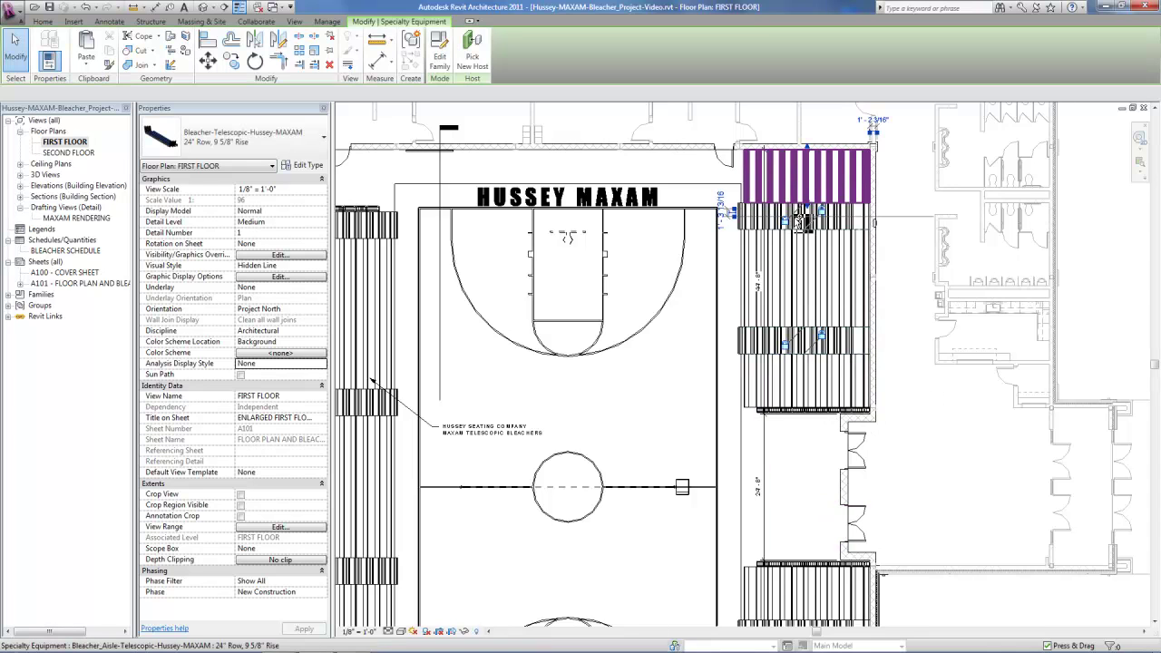
pyautogui.keyDown('ctrl'); pyautogui.click(811, 268); pyautogui.keyUp('ctrl')
pyautogui.keyDown('ctrl'); pyautogui.click(814, 339); pyautogui.keyUp('ctrl')
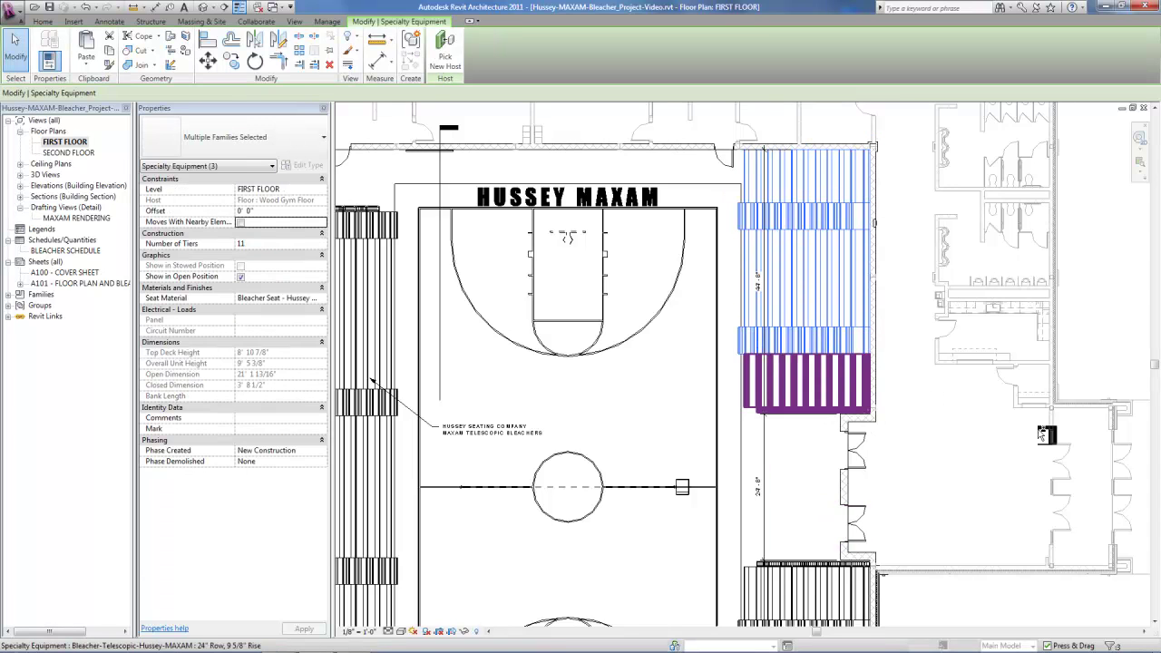
pyautogui.keyDown('ctrl'); pyautogui.click(819, 384); pyautogui.keyUp('ctrl')
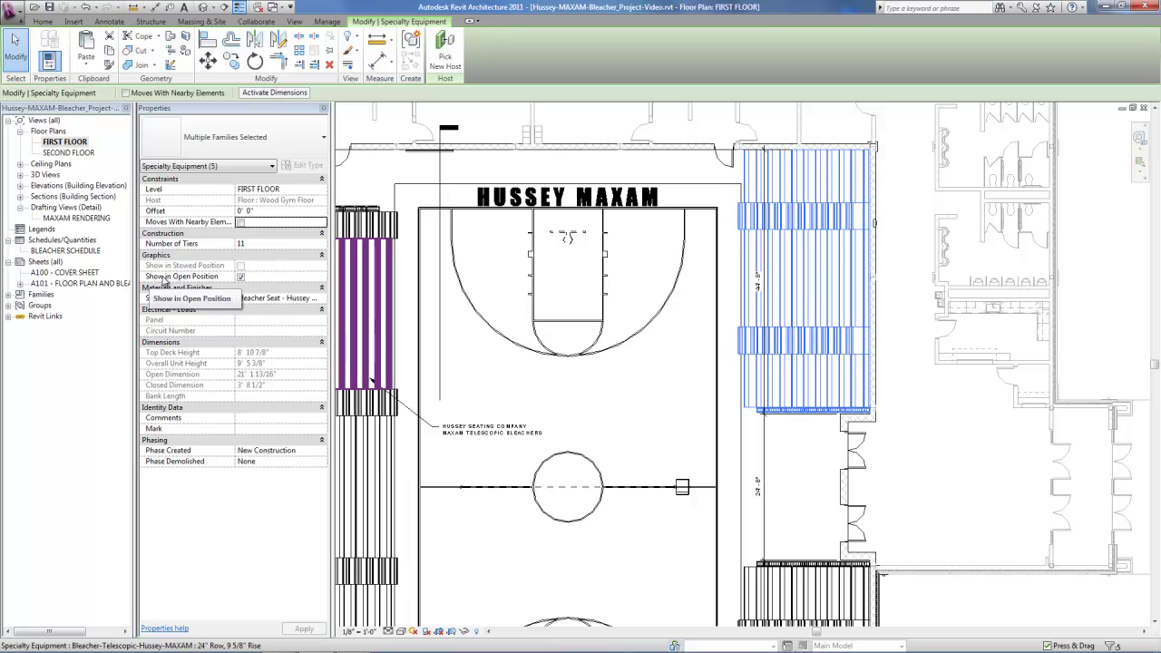
pyautogui.click(241, 277)
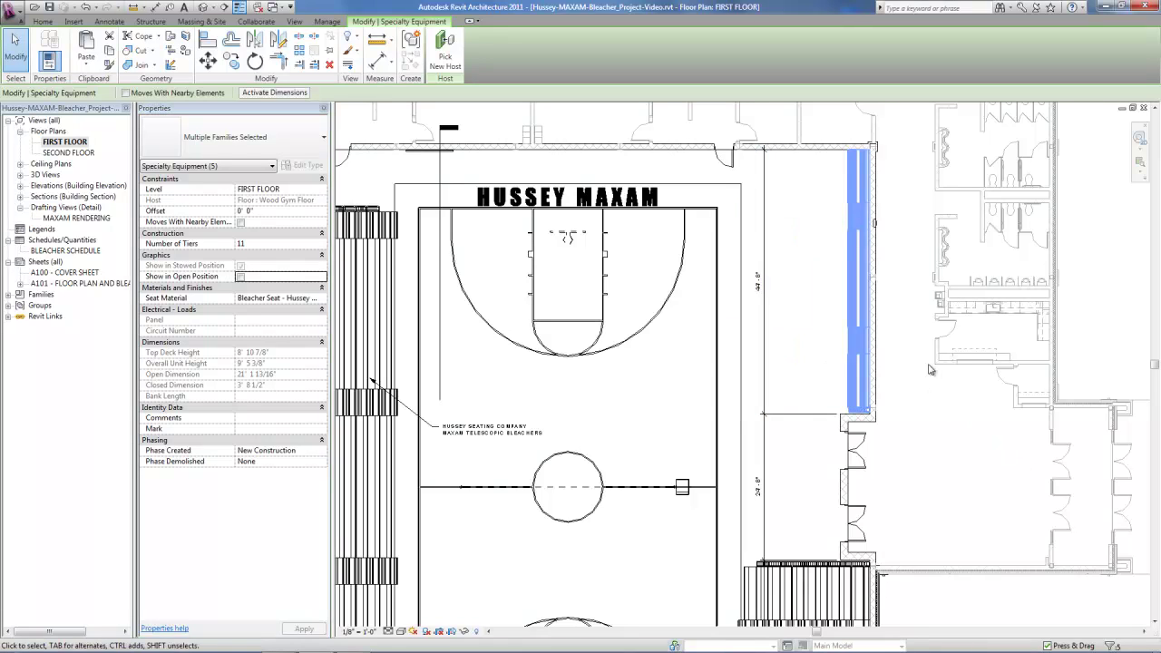
pyautogui.click(921, 417)
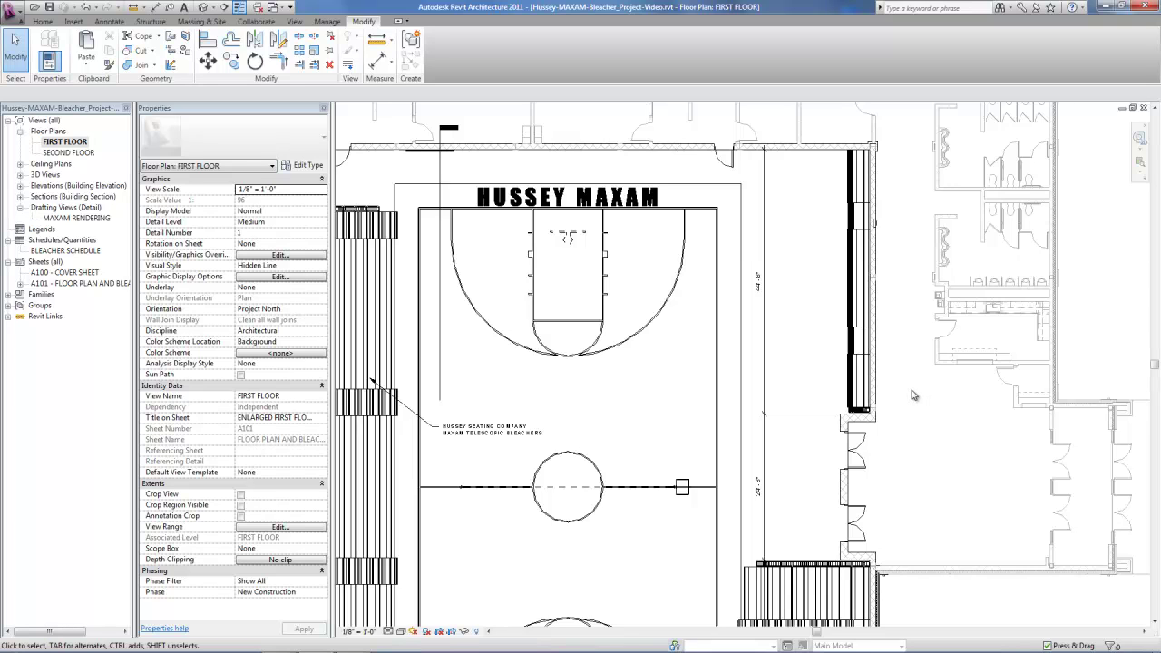
# Examine the stowed northeast bleacher bank, its end rails by the wall corner, and its position relative to the entrance doors and court
pyautogui.scroll(5, 913, 395)
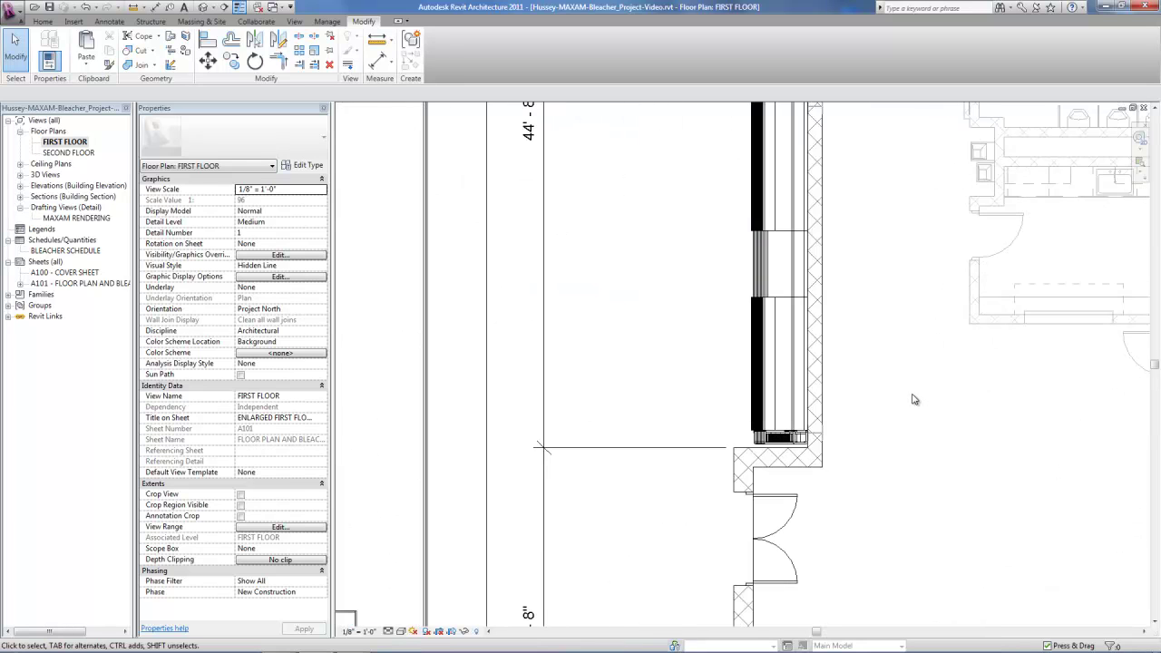
pyautogui.scroll(1, 913, 399)
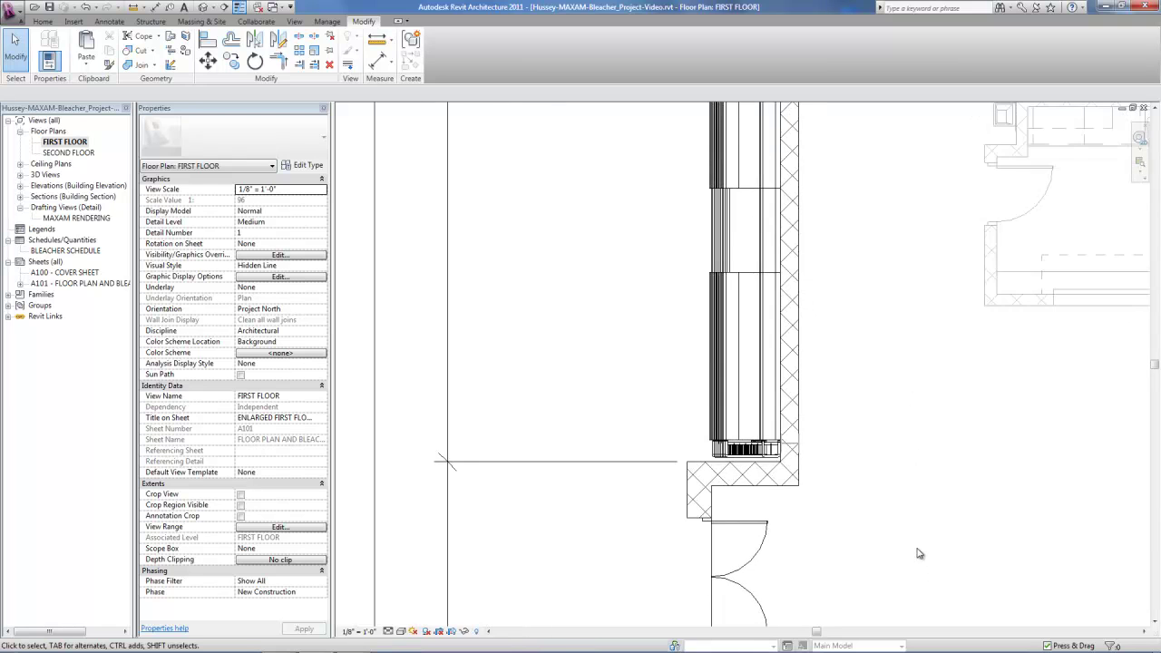
pyautogui.scroll(-5, 898, 480)
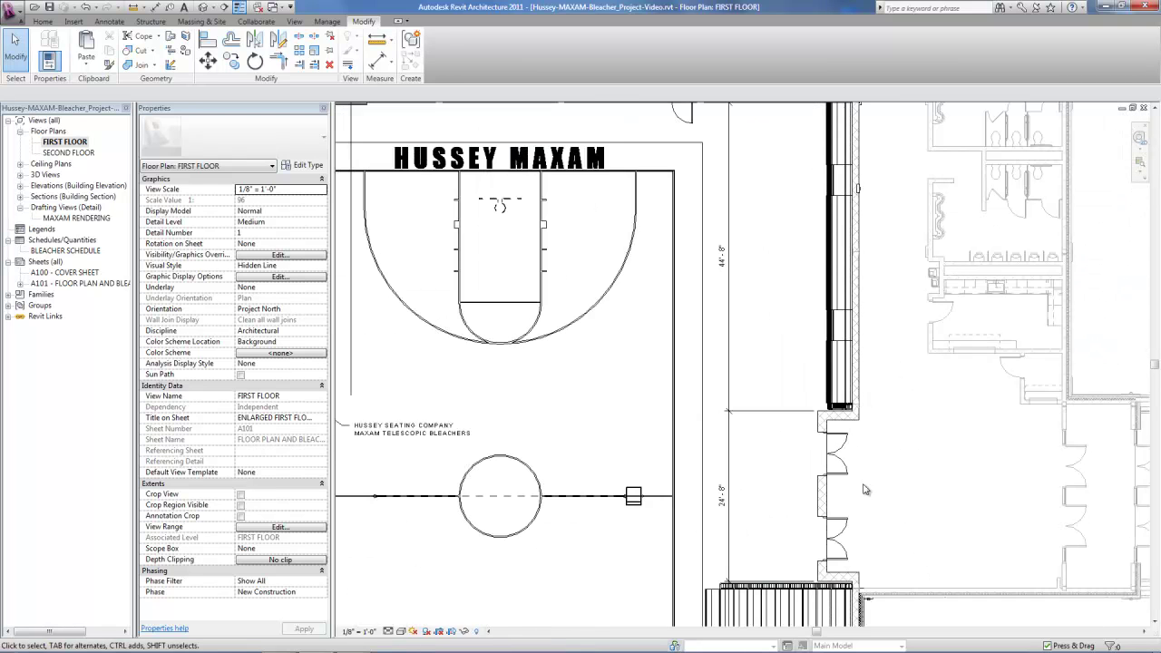
pyautogui.scroll(2, 863, 490)
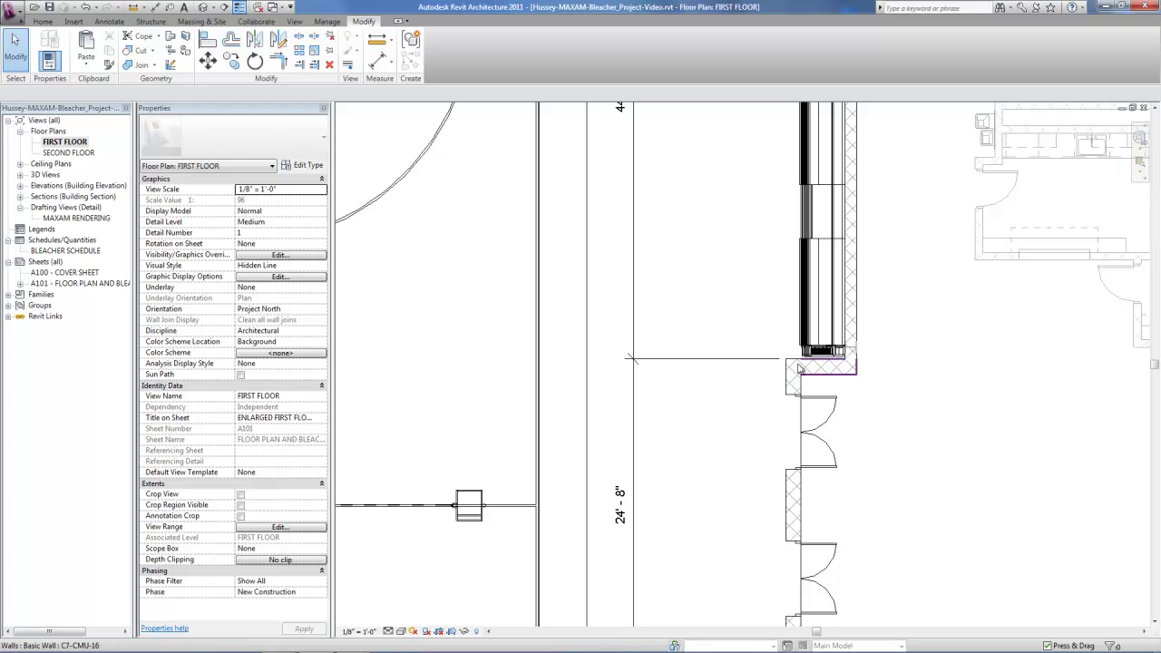
pyautogui.scroll(-2, 917, 392)
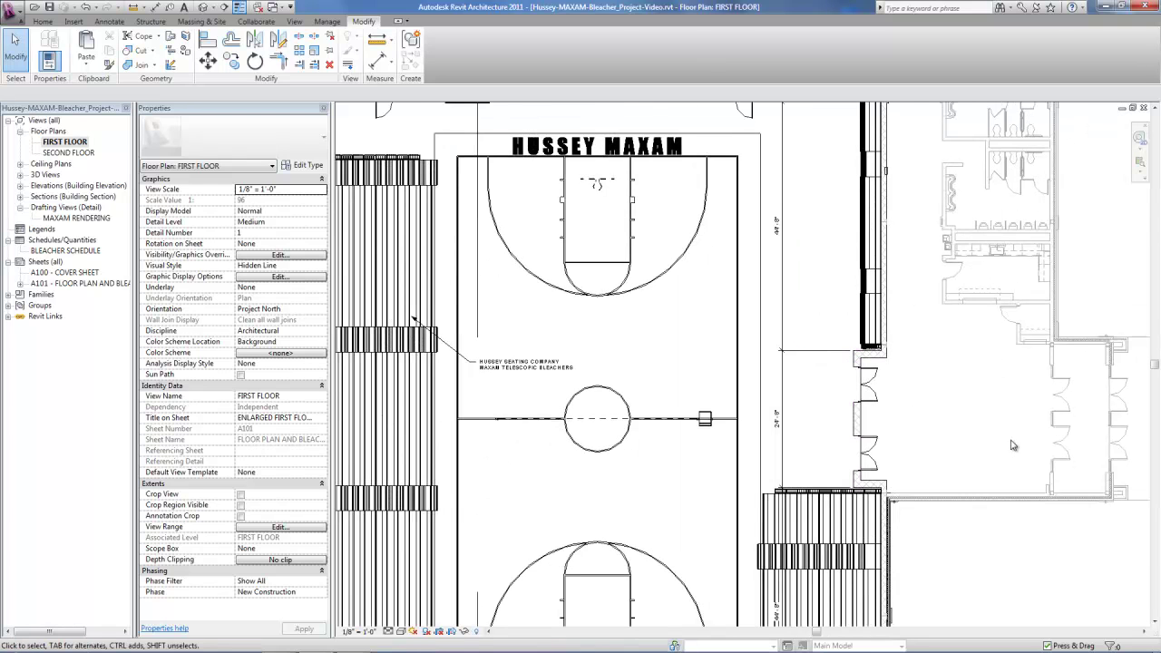
pyautogui.scroll(-3, 1013, 445)
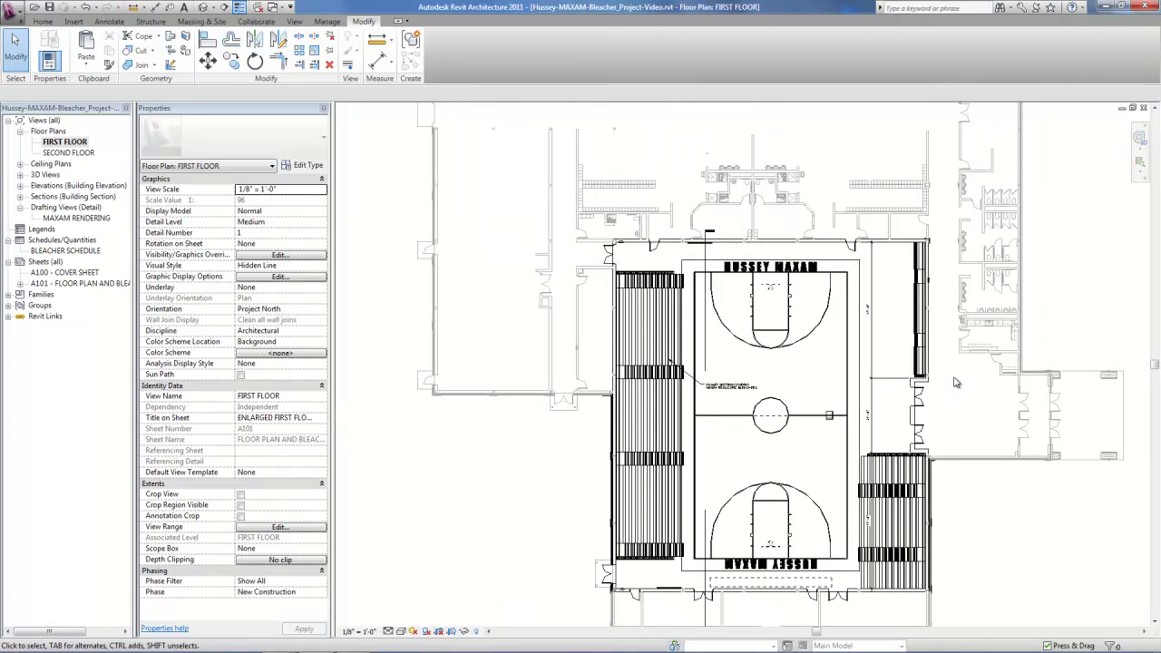
pyautogui.scroll(2, 940, 289)
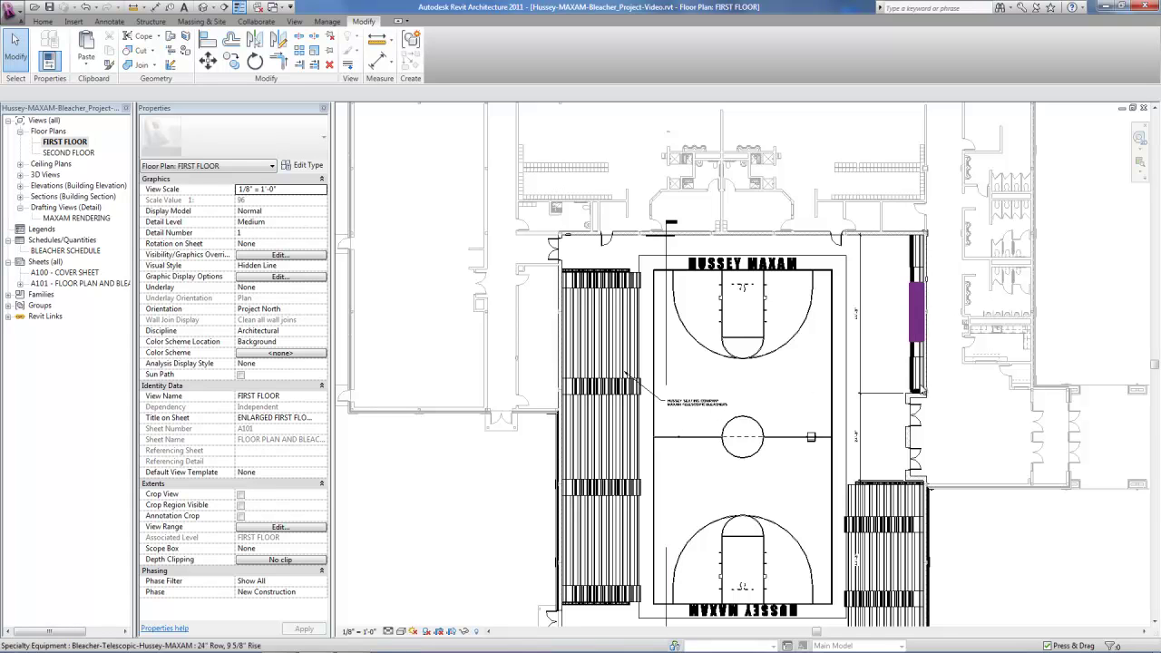
pyautogui.scroll(2, 984, 581)
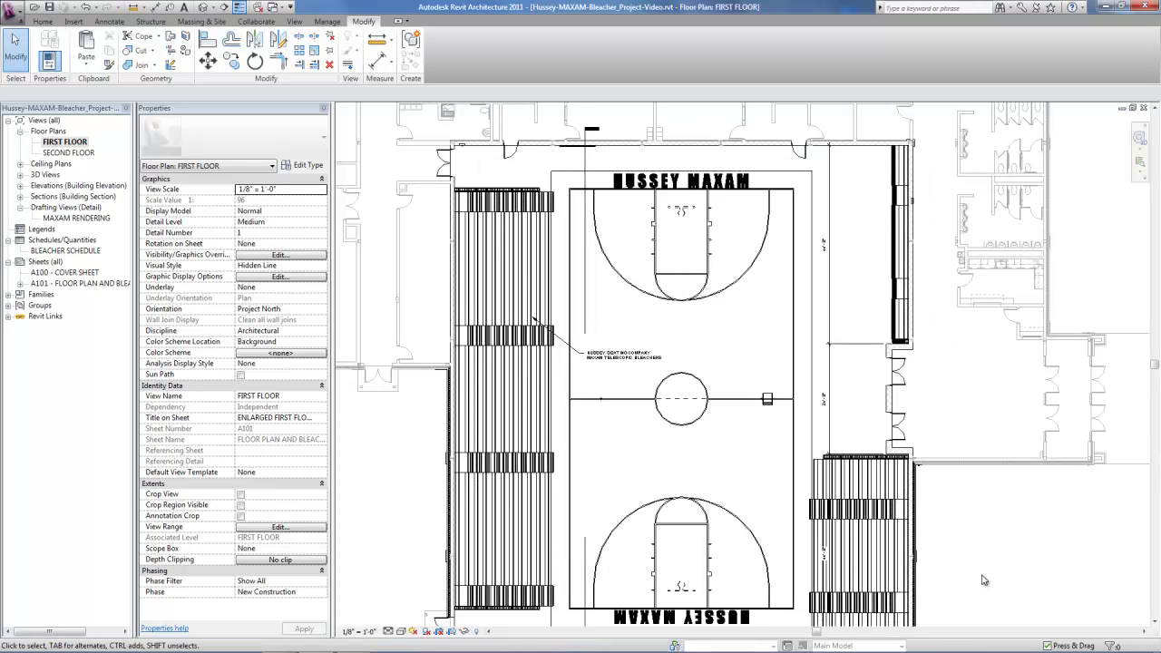
# Display the first floor plan in the Shaded with Edges visual style to show the bleacher seat colour
pyautogui.scroll(2, 982, 576)
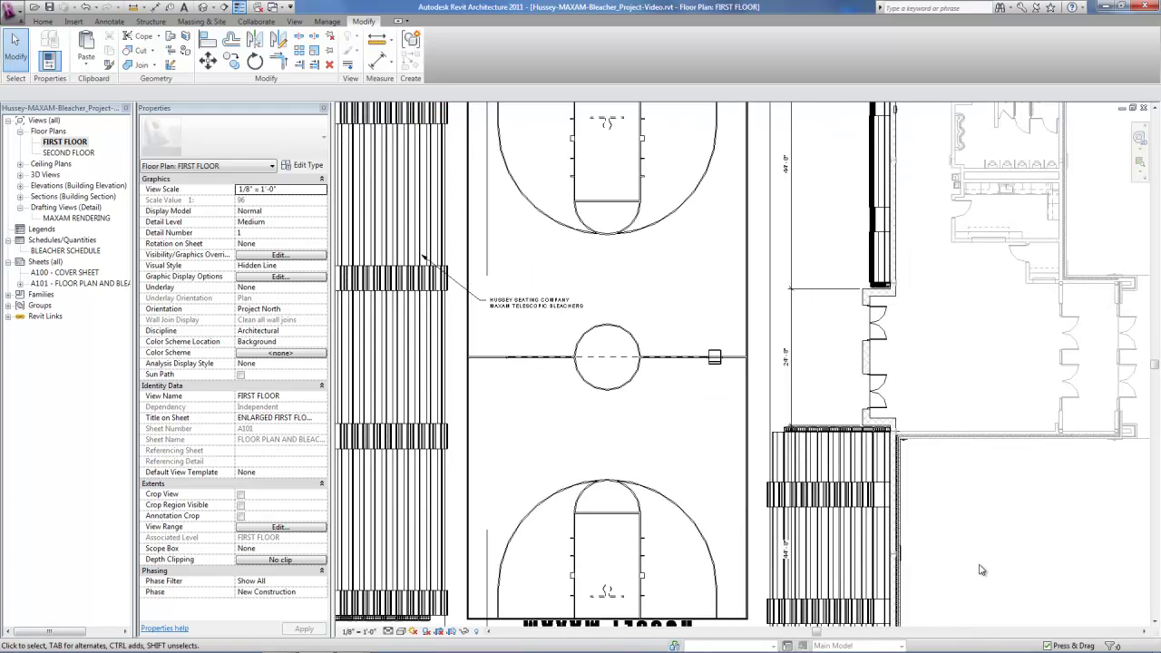
pyautogui.press('s')
pyautogui.press('d')
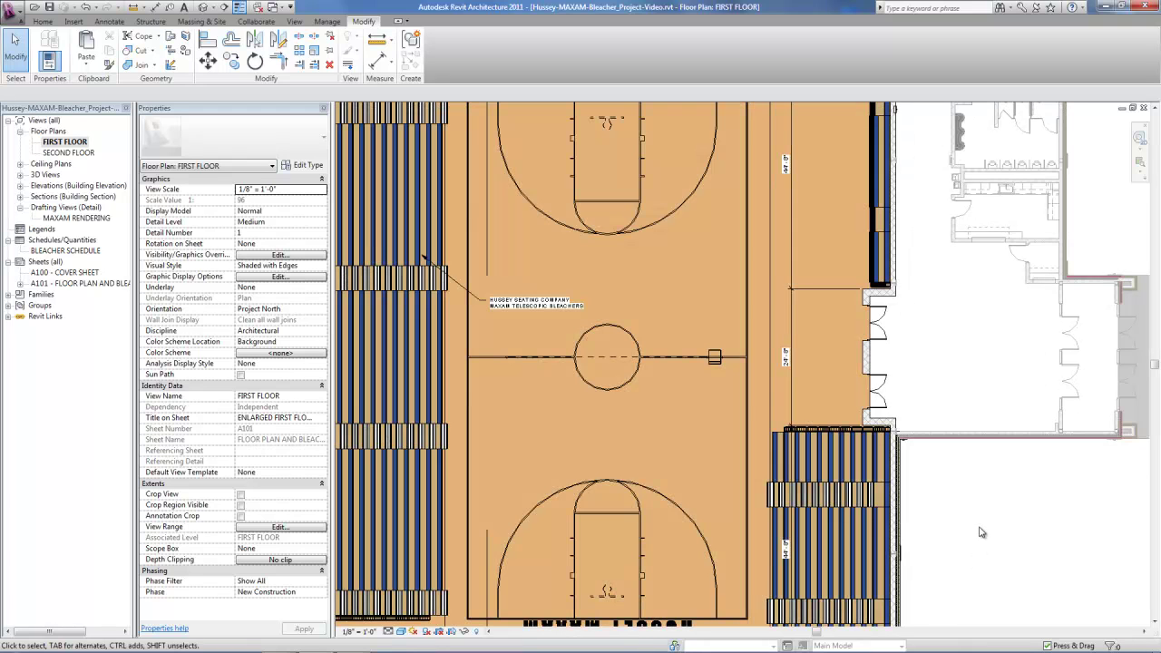
pyautogui.scroll(2, 975, 535)
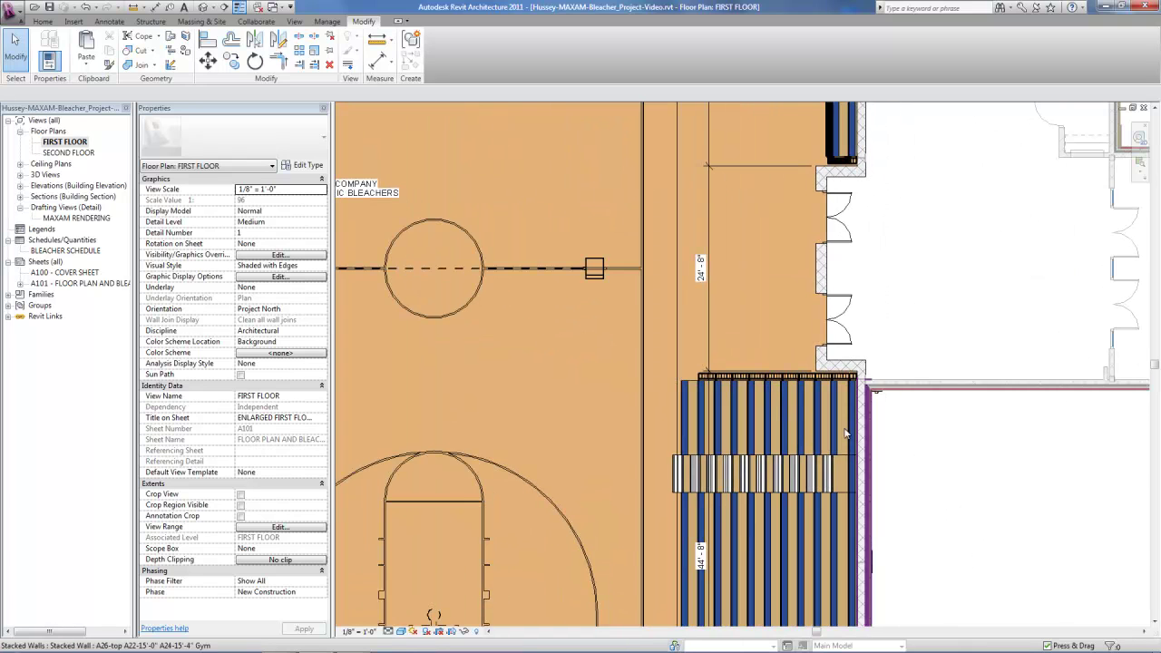
pyautogui.scroll(2, 753, 435)
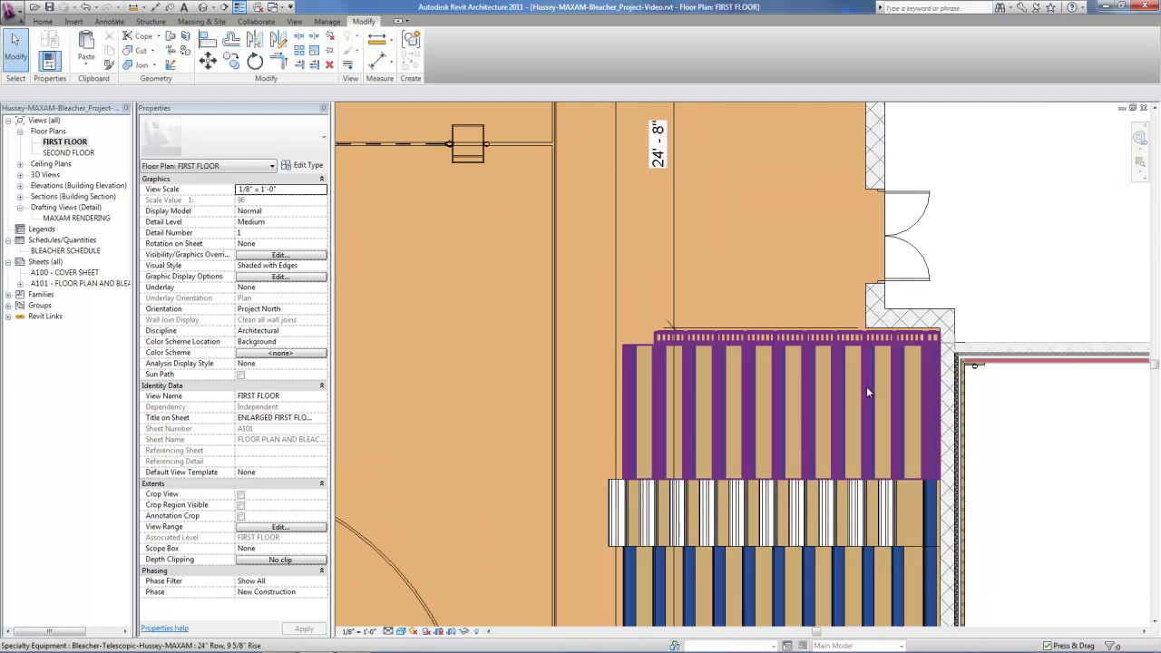
# Select all instances of the telescopic bleacher visible in the view, starting from the unit just south of the east entrance
pyautogui.scroll(-1, 866, 386)
pyautogui.scroll(-1, 858, 400)
pyautogui.scroll(-1, 833, 393)
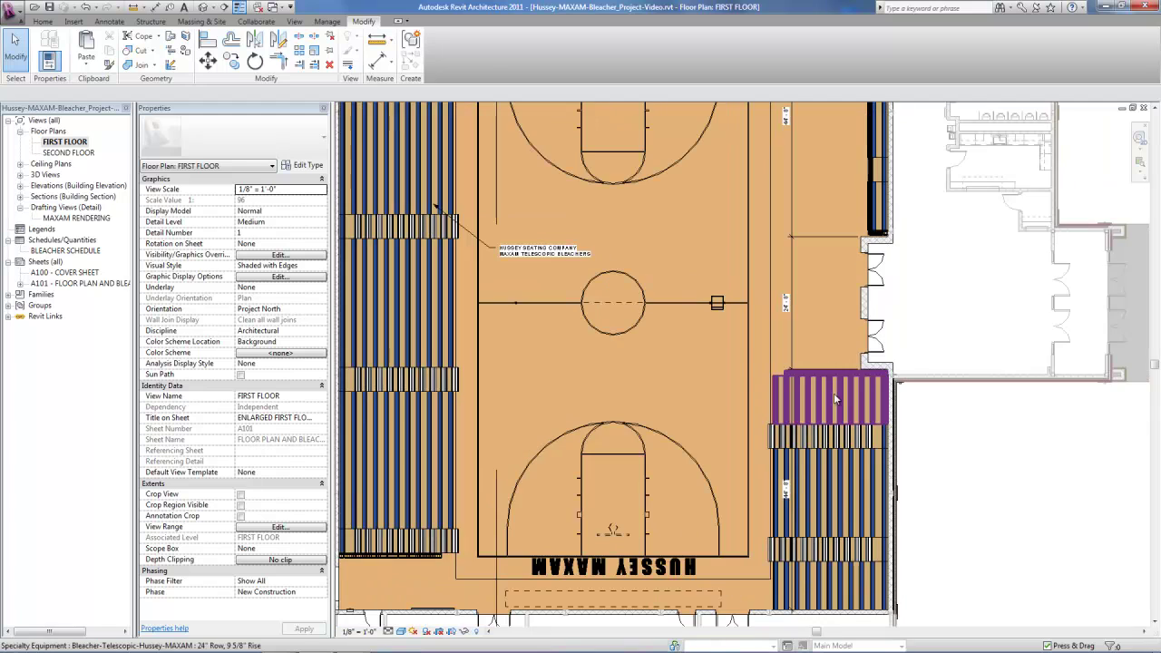
pyautogui.click(833, 393)
pyautogui.rightClick(833, 393)
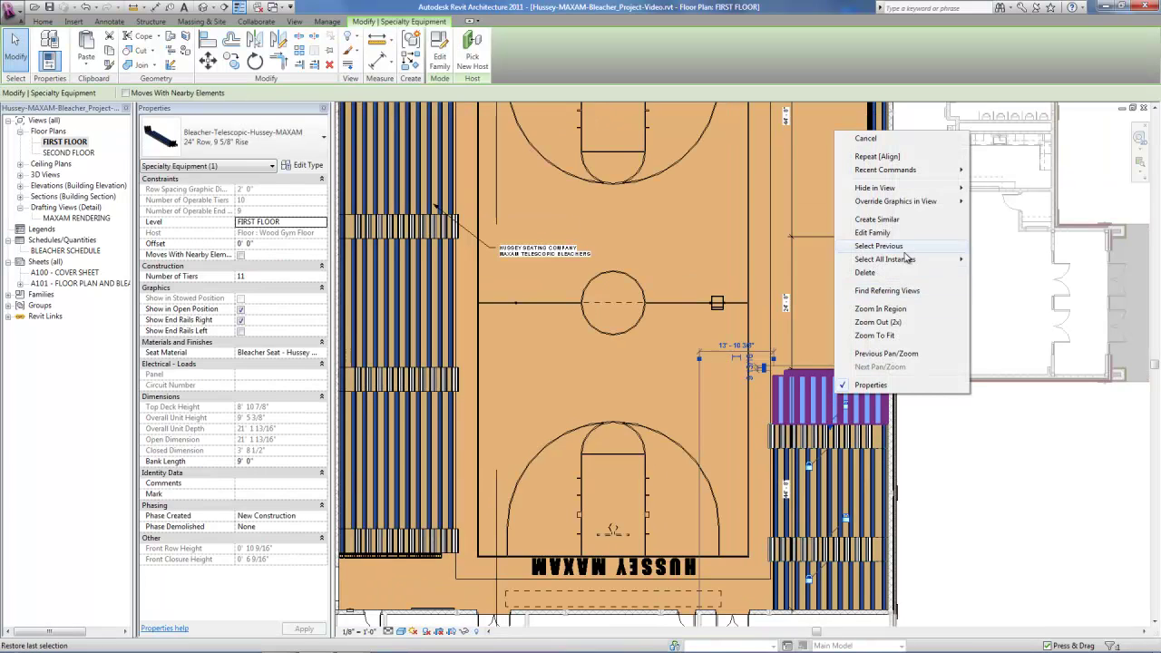
pyautogui.moveTo(905, 261)
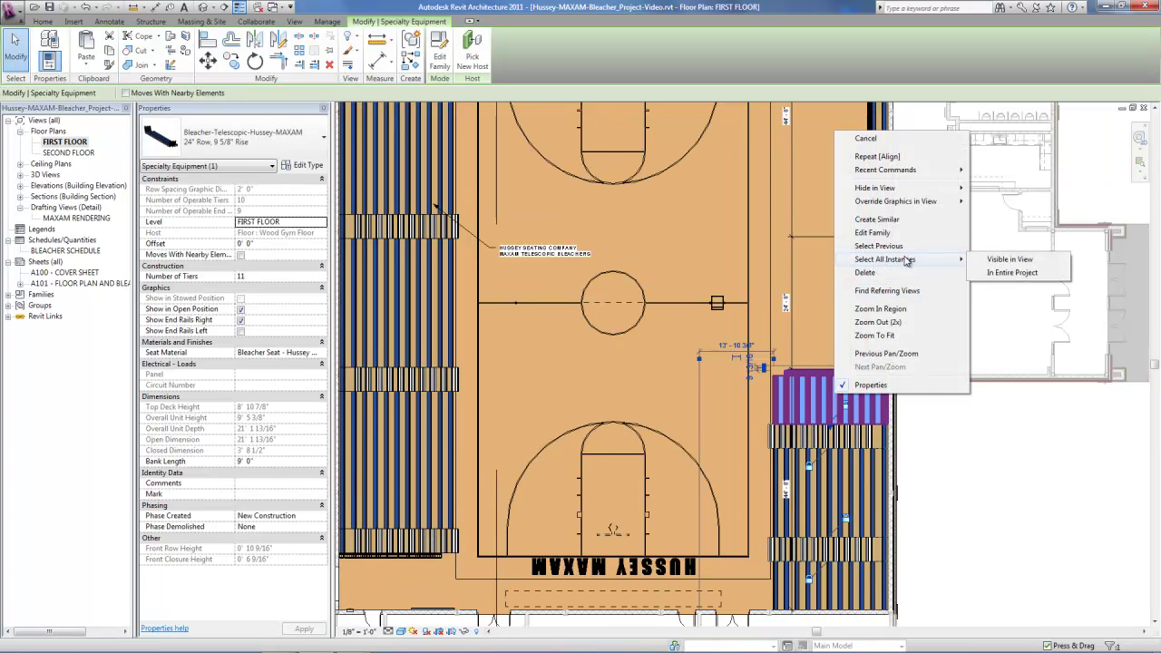
pyautogui.click(1006, 260)
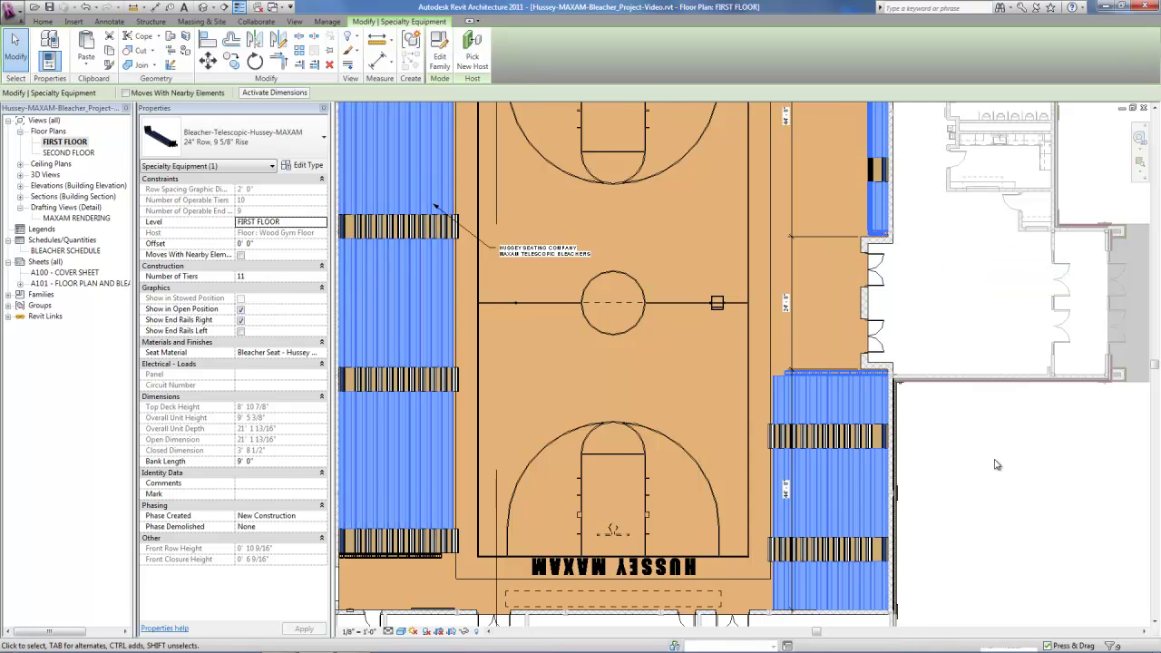
pyautogui.scroll(-2, 995, 464)
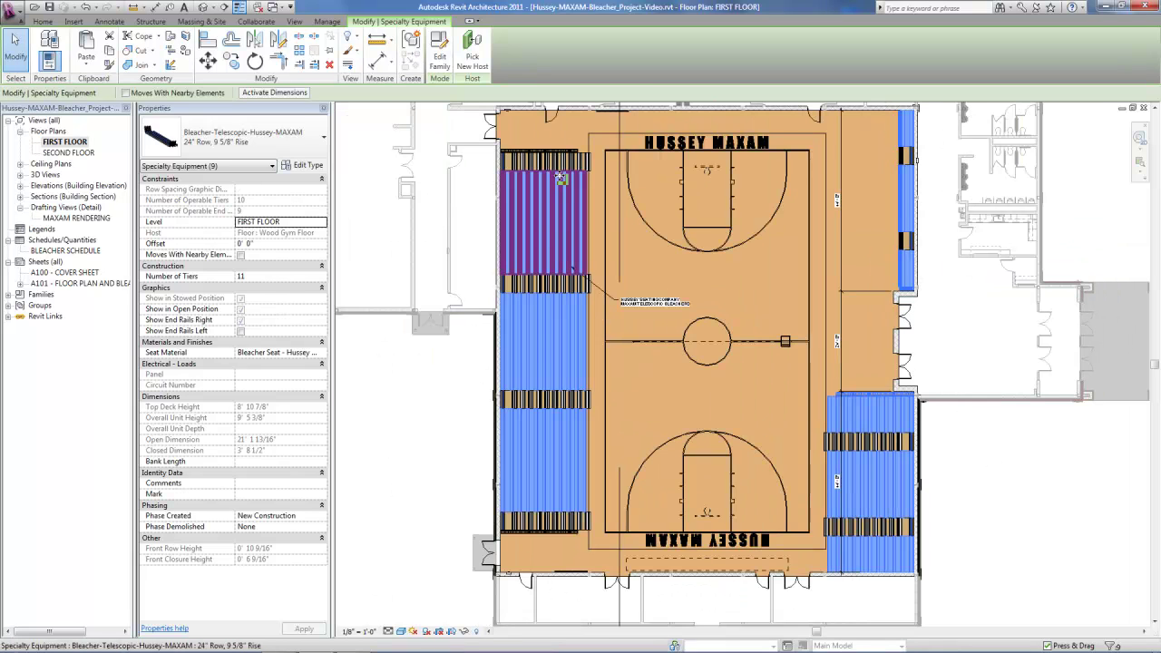
# Add all the aisle units along the west and east walls to the selected bleachers
pyautogui.keyDown('ctrl'); pyautogui.click(562, 179); pyautogui.keyUp('ctrl')
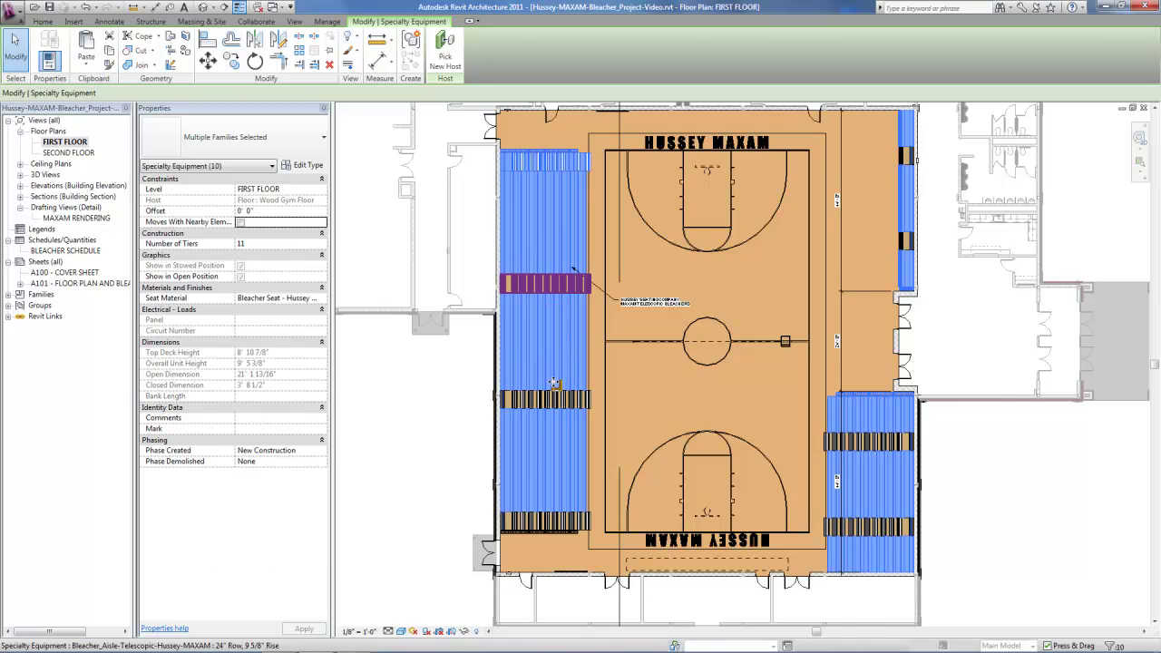
pyautogui.keyDown('ctrl'); pyautogui.click(554, 404); pyautogui.keyUp('ctrl')
pyautogui.keyDown('ctrl'); pyautogui.click(561, 523); pyautogui.keyUp('ctrl')
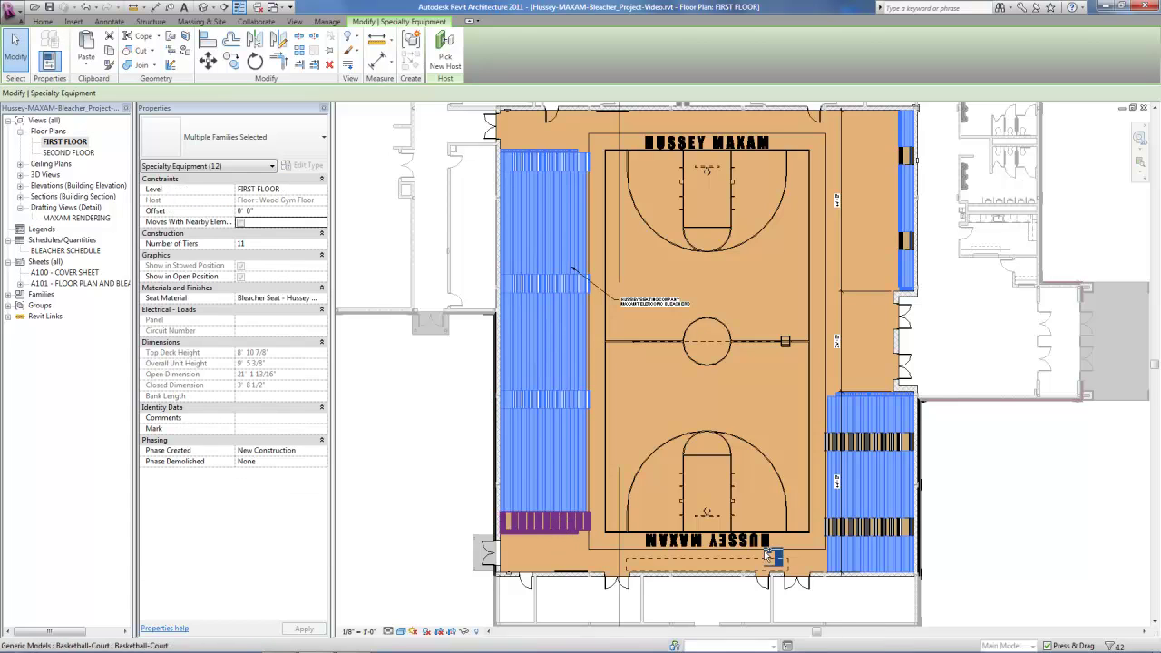
pyautogui.keyDown('ctrl'); pyautogui.click(886, 540); pyautogui.keyUp('ctrl')
pyautogui.keyDown('ctrl'); pyautogui.click(871, 416); pyautogui.keyUp('ctrl')
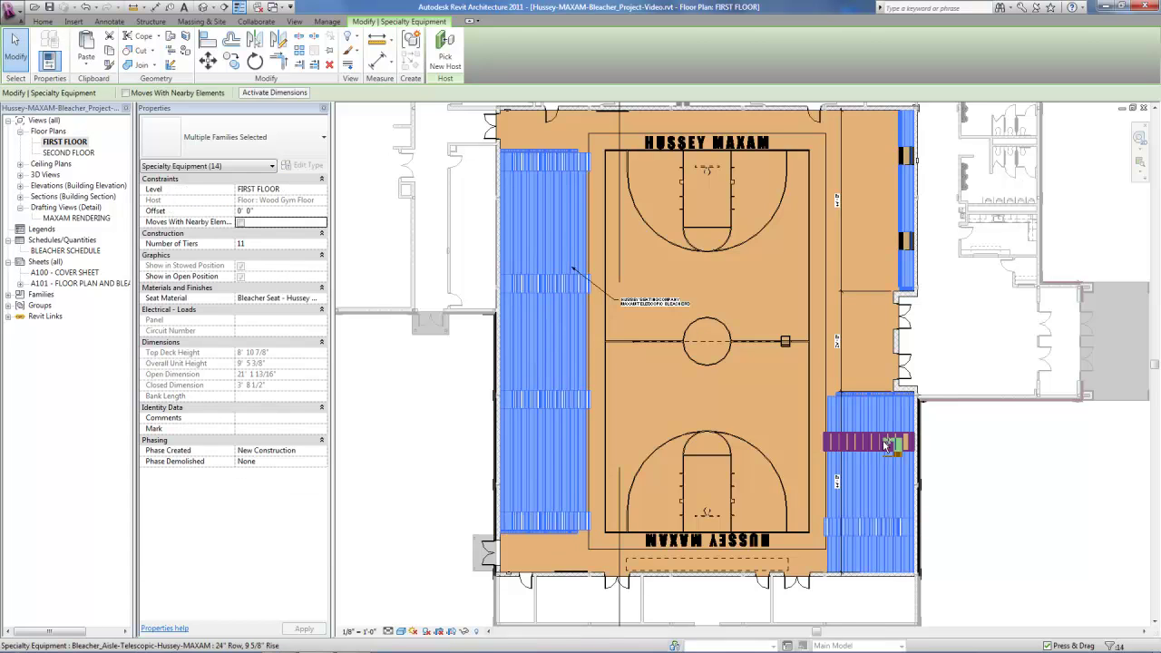
pyautogui.keyDown('ctrl'); pyautogui.click(903, 214); pyautogui.keyUp('ctrl')
pyautogui.keyDown('ctrl'); pyautogui.click(905, 185); pyautogui.keyUp('ctrl')
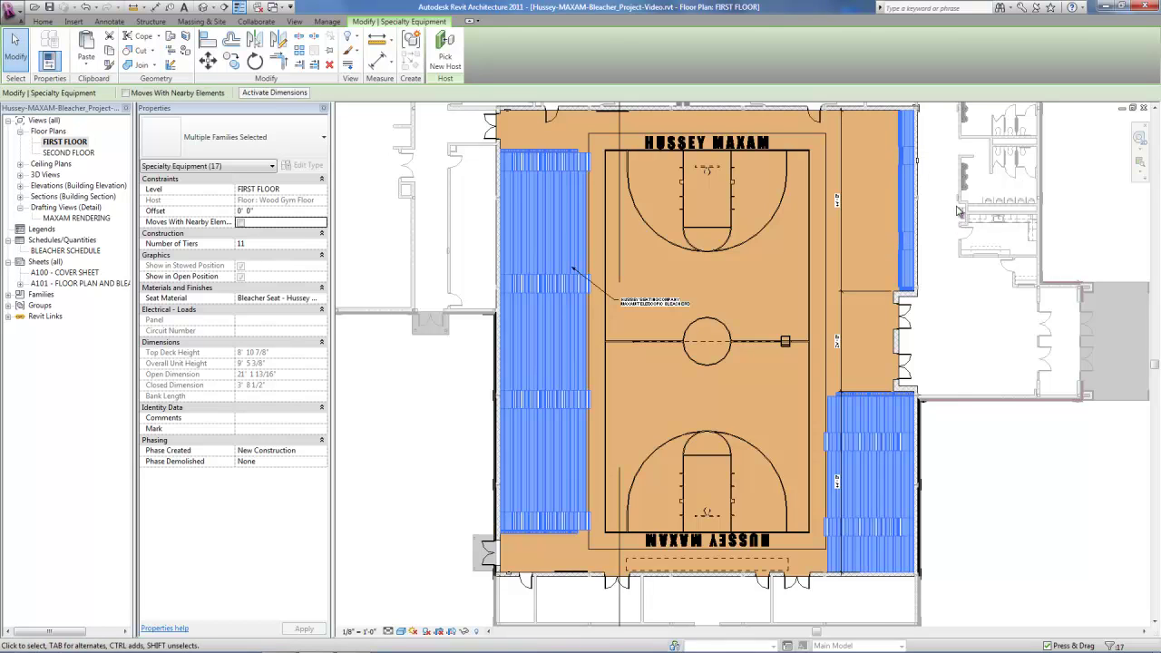
# Set the seat material of the selected bleachers and aisles to Bleacher Seat - Hussey - 116 Bright Yellow
pyautogui.scroll(2, 921, 161)
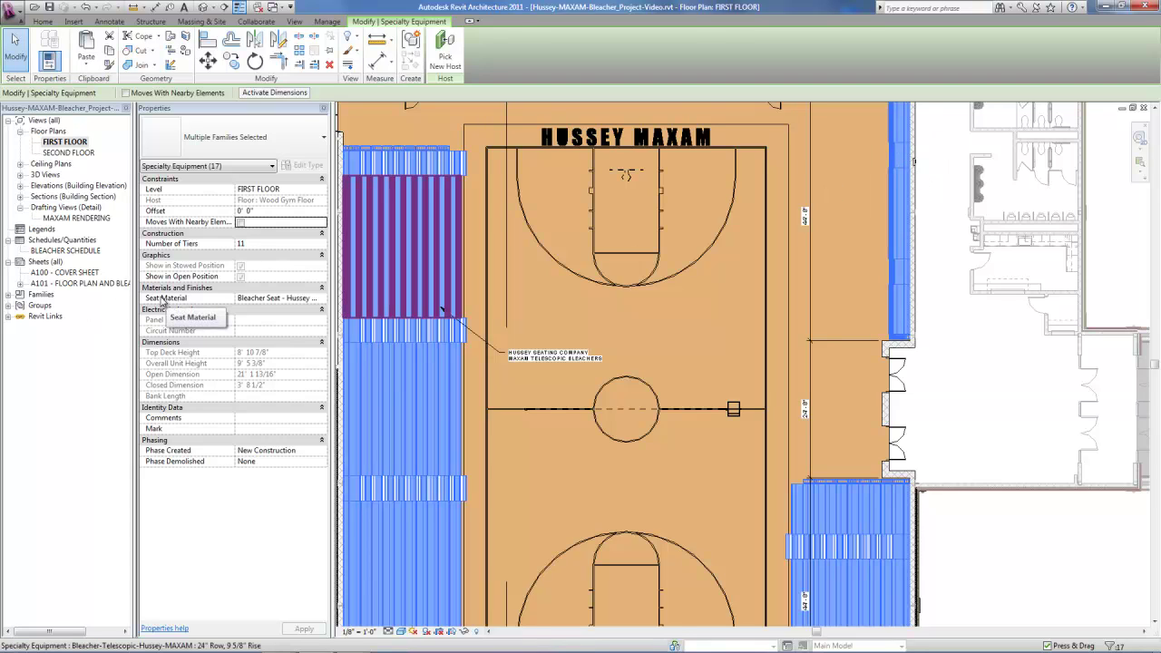
pyautogui.click(320, 300)
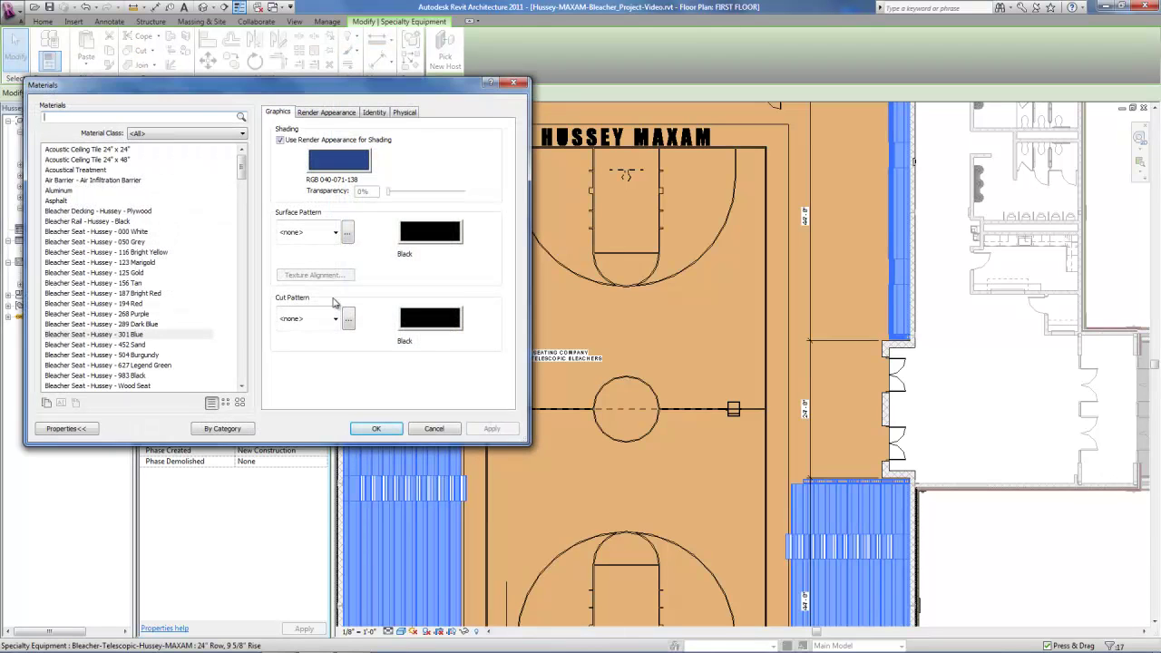
pyautogui.moveTo(241, 165); pyautogui.dragTo(241, 173)
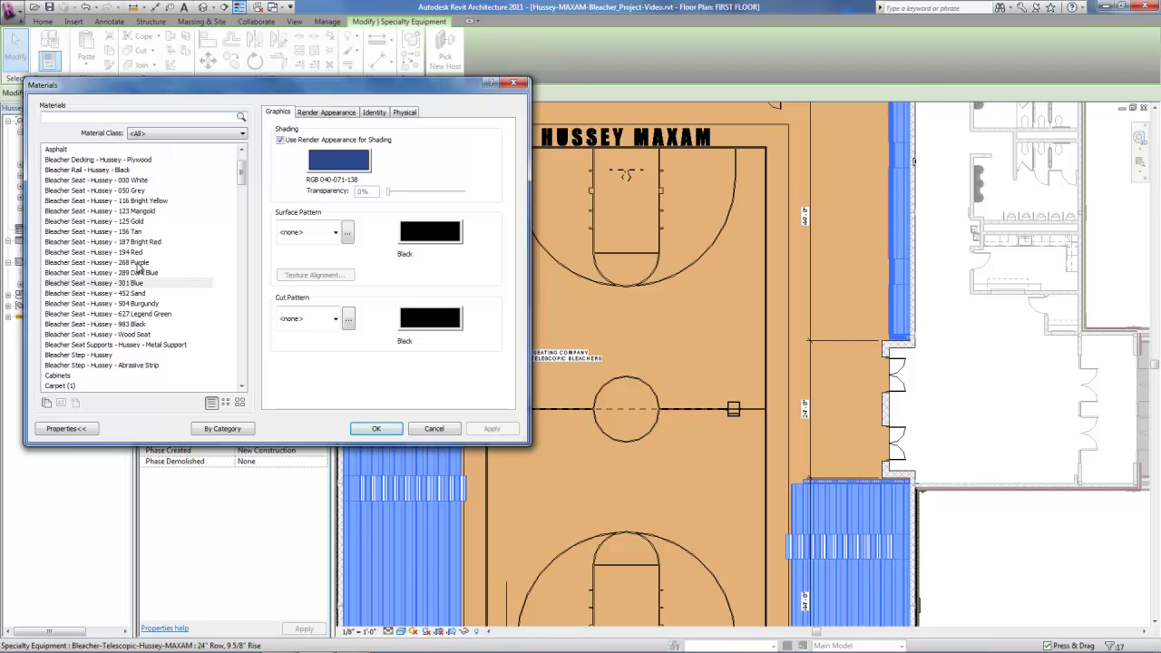
pyautogui.click(143, 201)
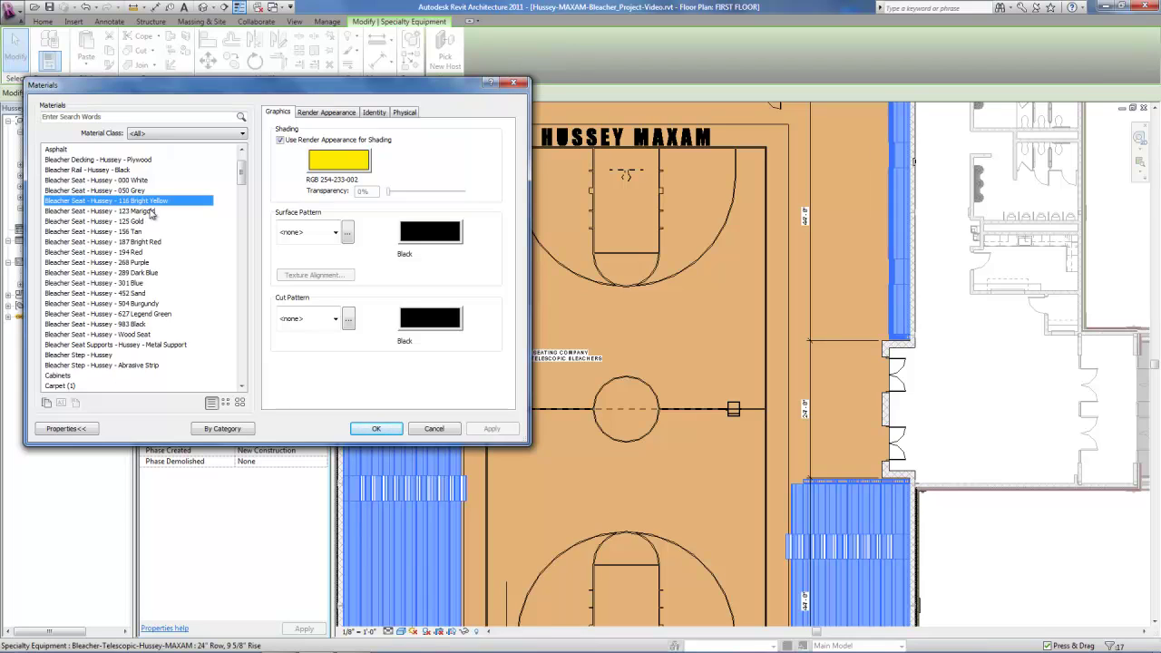
pyautogui.click(376, 429)
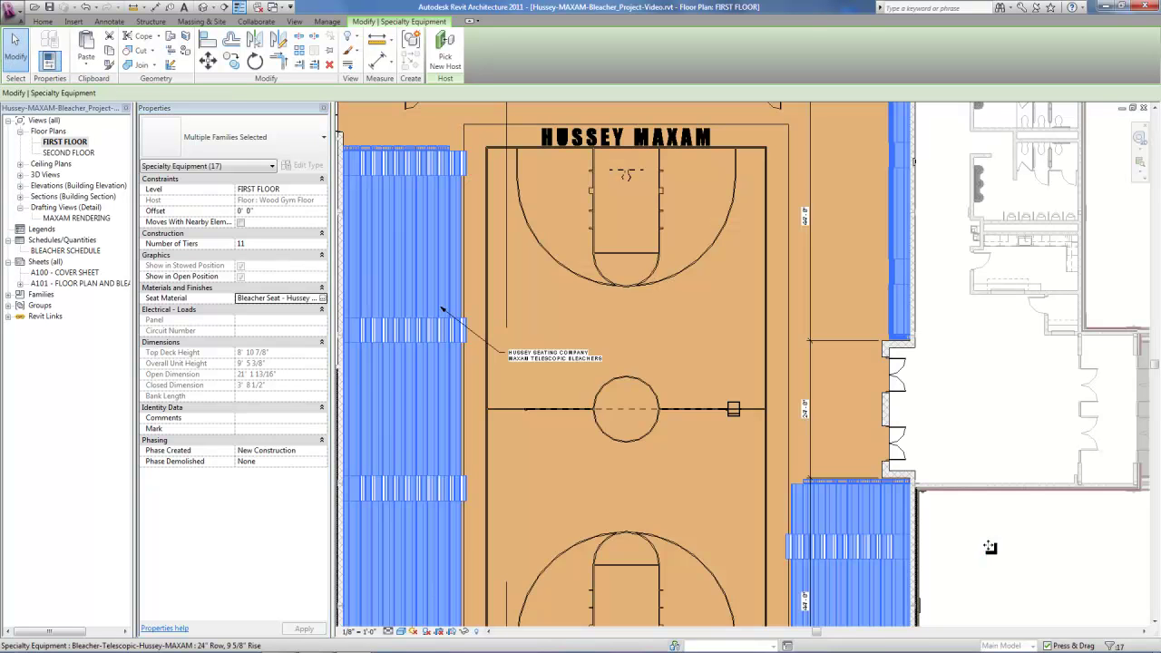
# Deselect the bleachers and aisles and inspect their new seat colour around the east entrance on the first floor plan
pyautogui.click(990, 550)
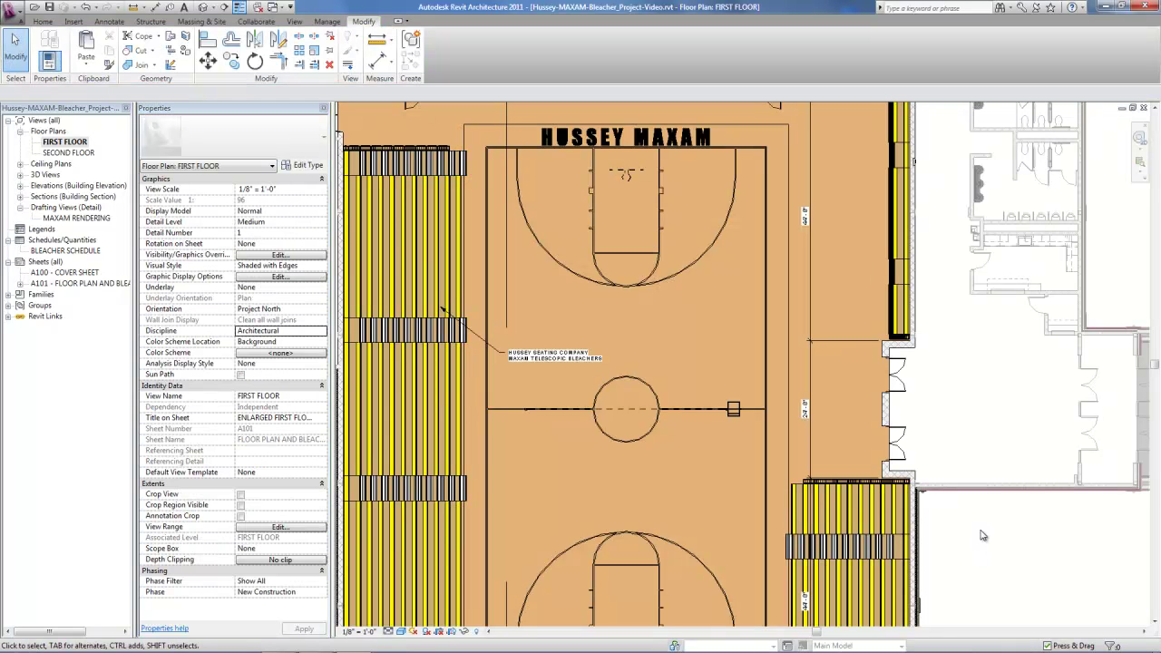
pyautogui.scroll(-2, 982, 535)
pyautogui.scroll(1, 982, 535)
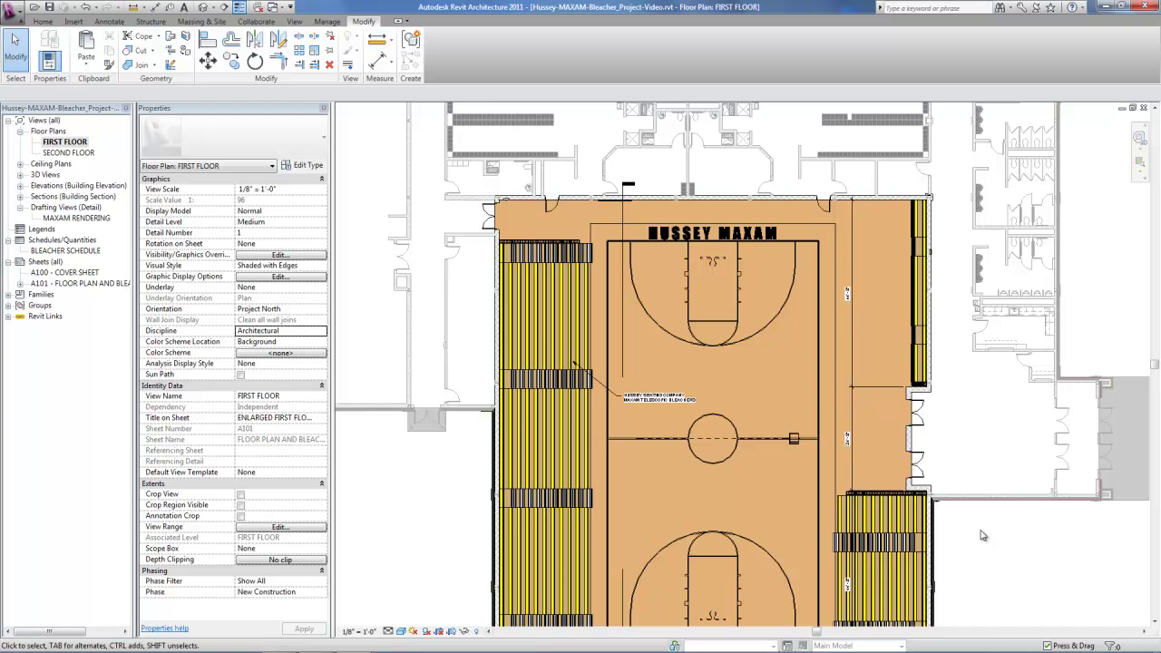
pyautogui.scroll(3, 966, 573)
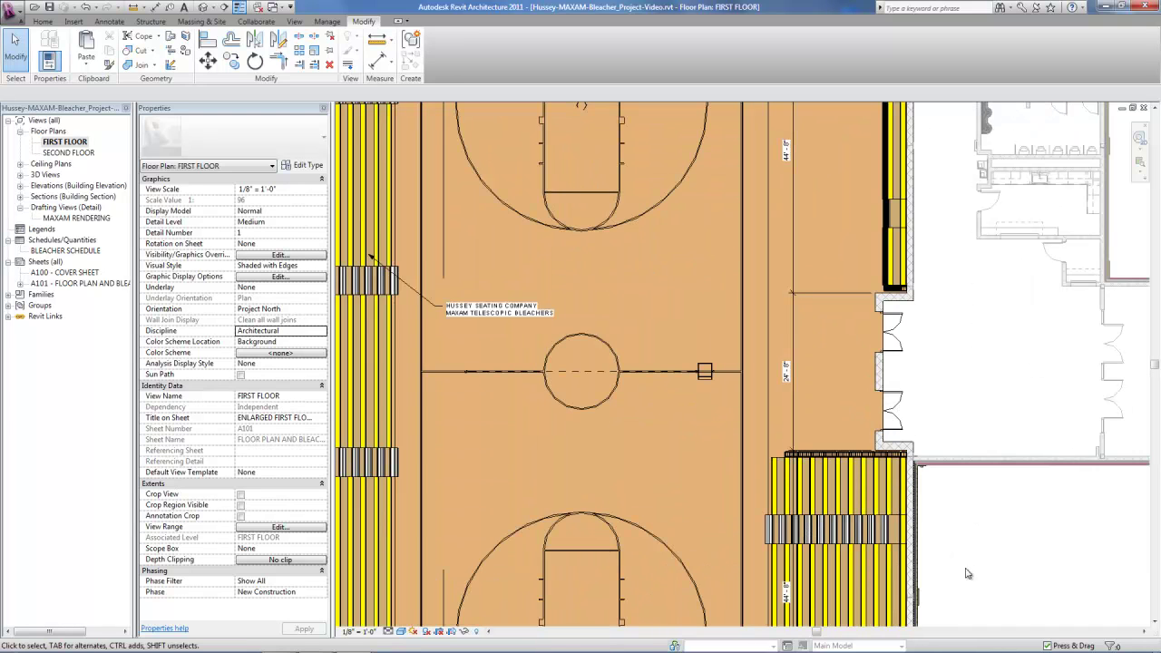
pyautogui.scroll(2, 968, 573)
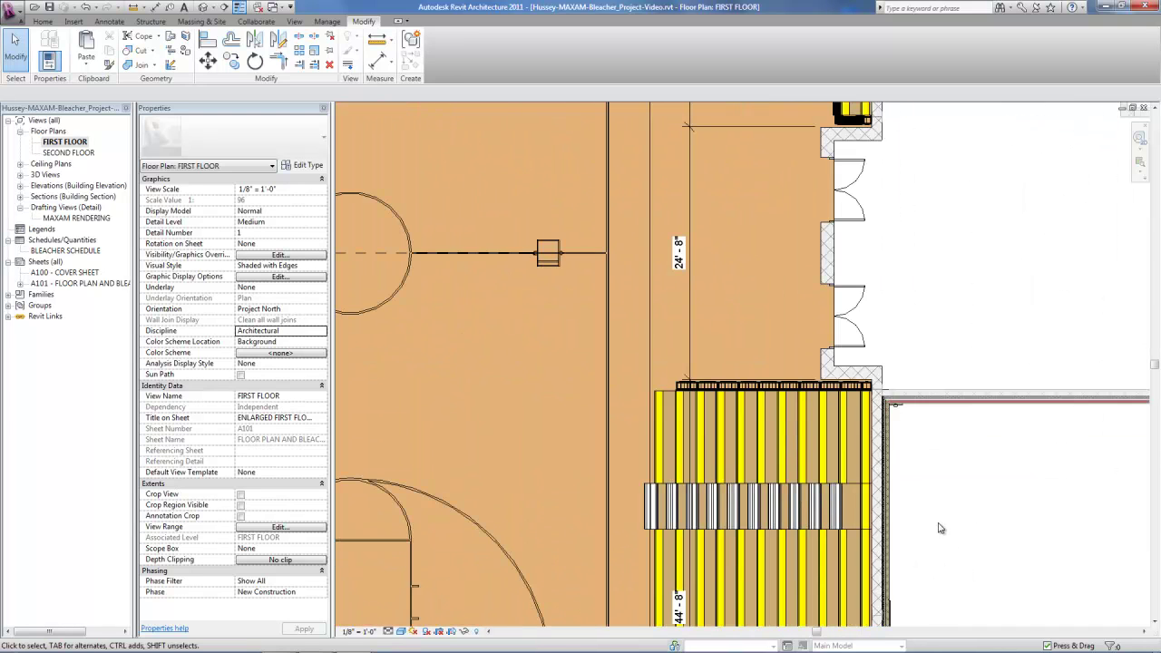
pyautogui.scroll(-1, 940, 528)
pyautogui.scroll(-2, 925, 499)
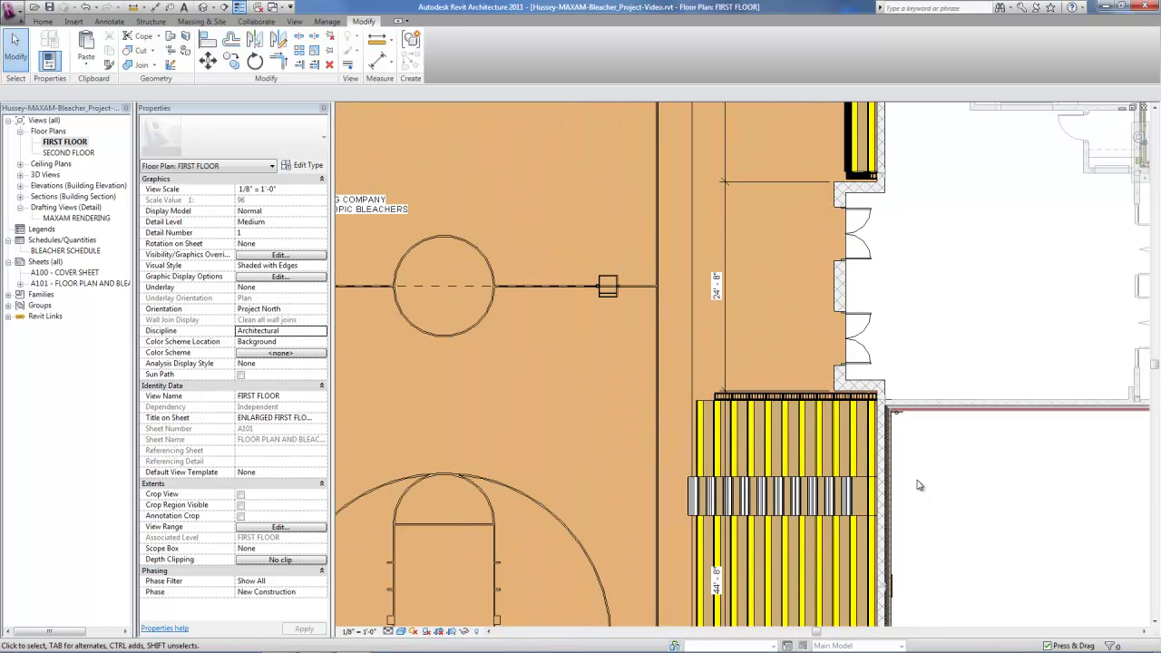
# Change the Seat Type of the 24" Row, 9 5/8" Rise telescopic bleacher type to Bleacher Seat : CourtSide XC12
pyautogui.click(752, 435)
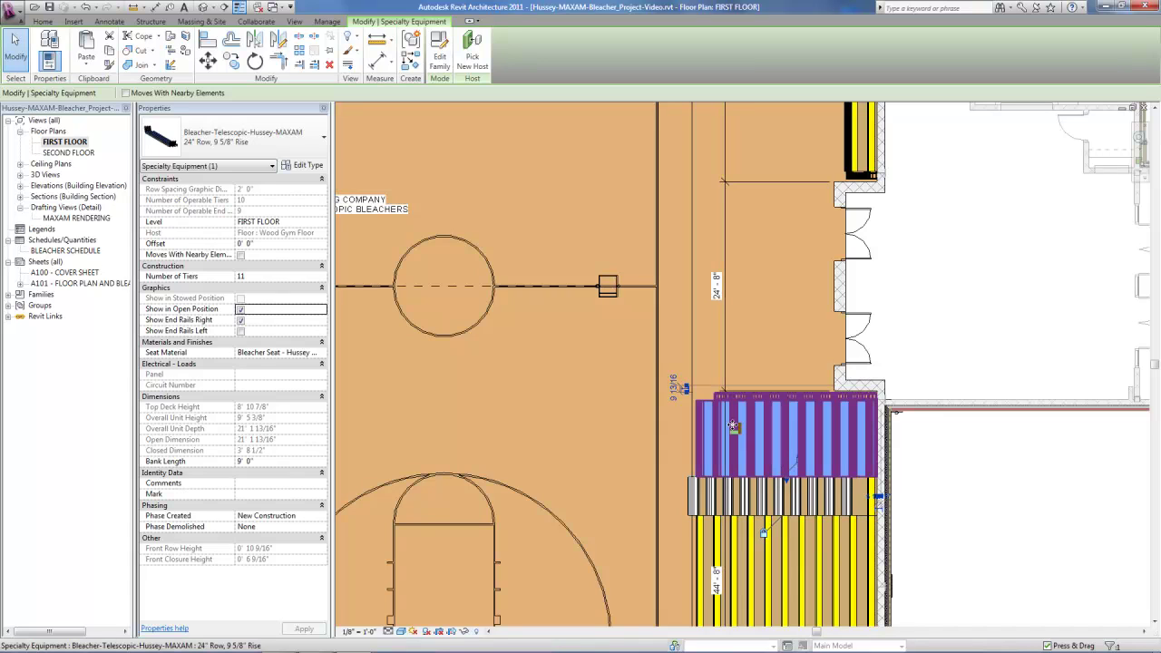
pyautogui.scroll(2, 761, 451)
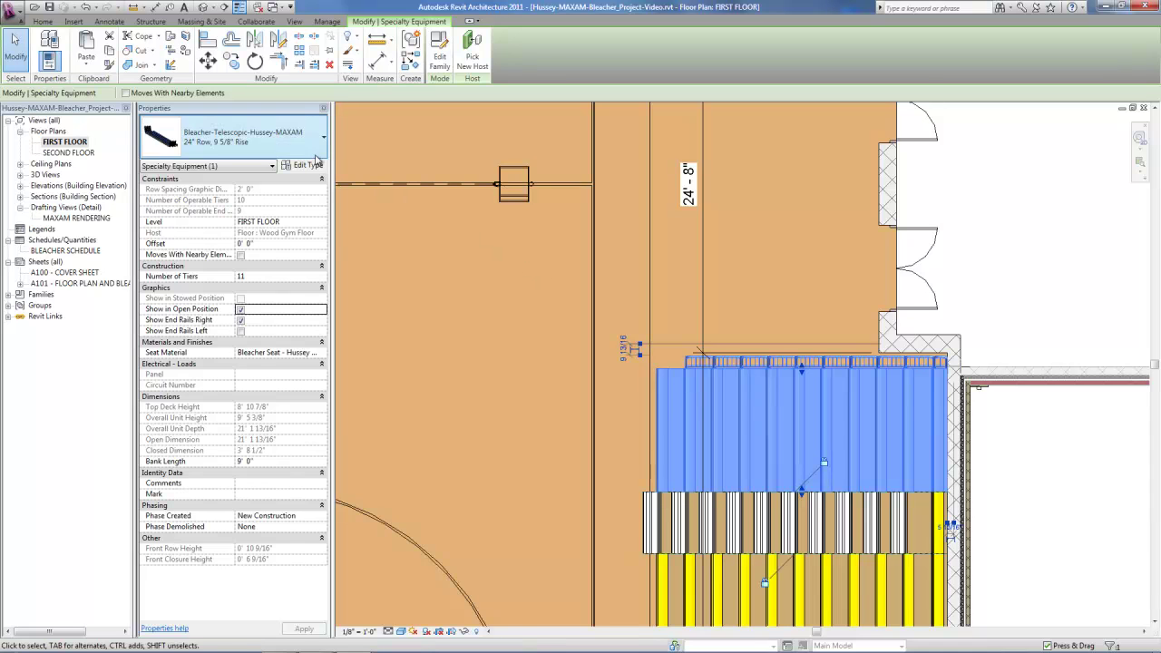
pyautogui.click(308, 165)
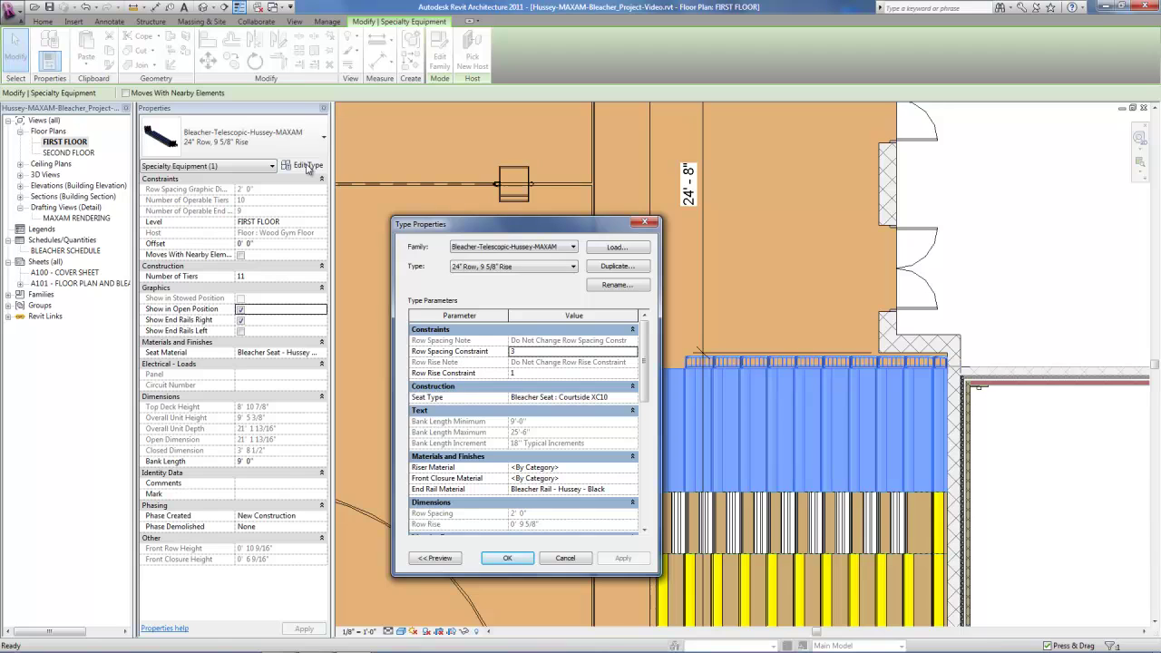
pyautogui.moveTo(474, 225); pyautogui.dragTo(429, 111)
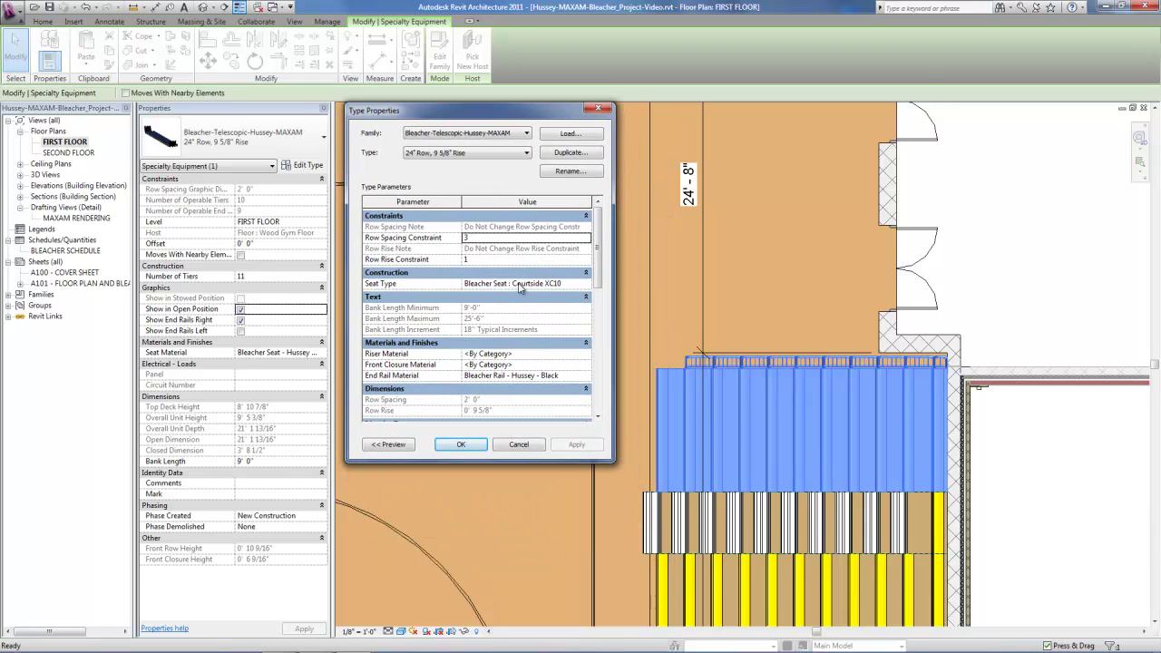
pyautogui.click(410, 216)
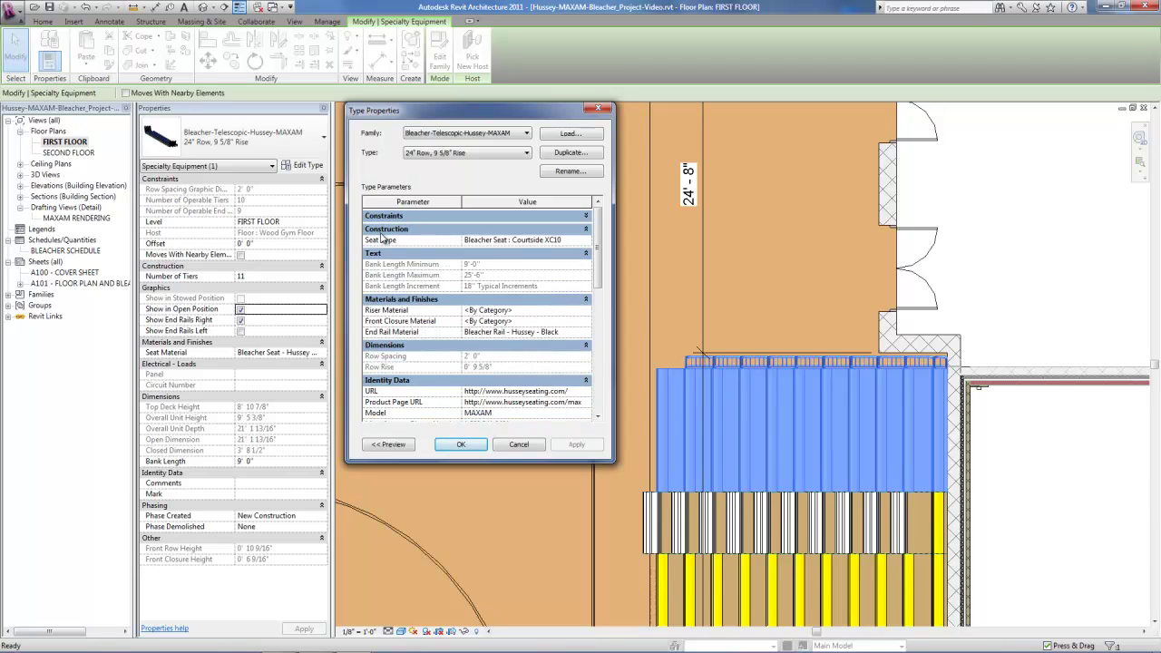
pyautogui.click(576, 240)
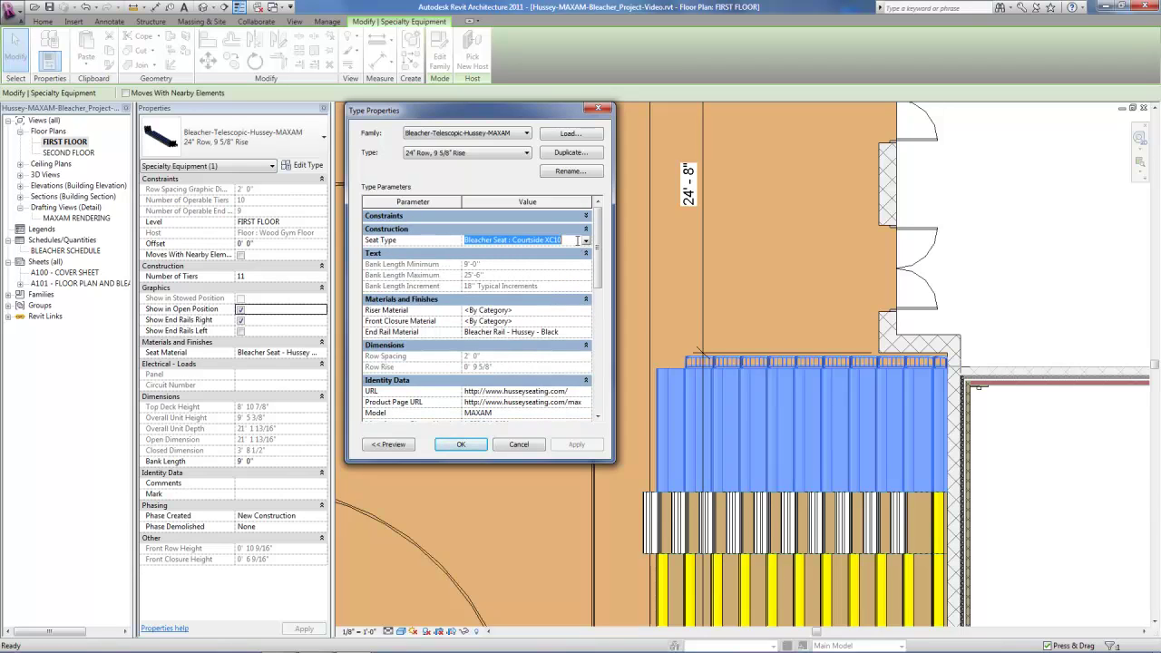
pyautogui.click(586, 240)
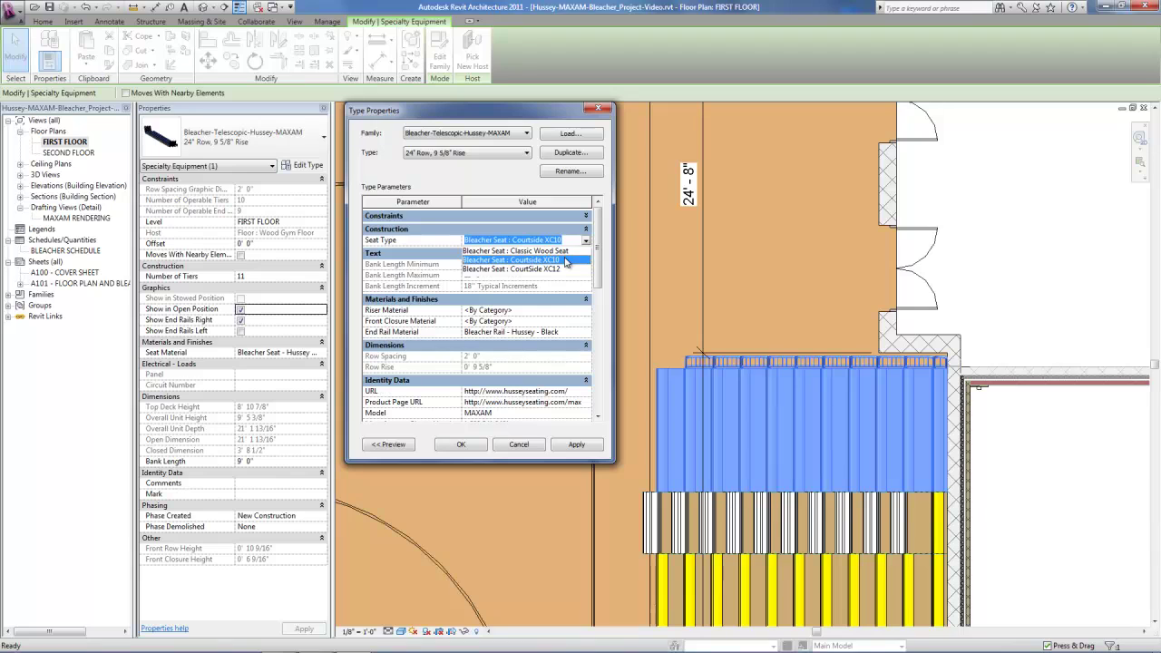
pyautogui.click(561, 269)
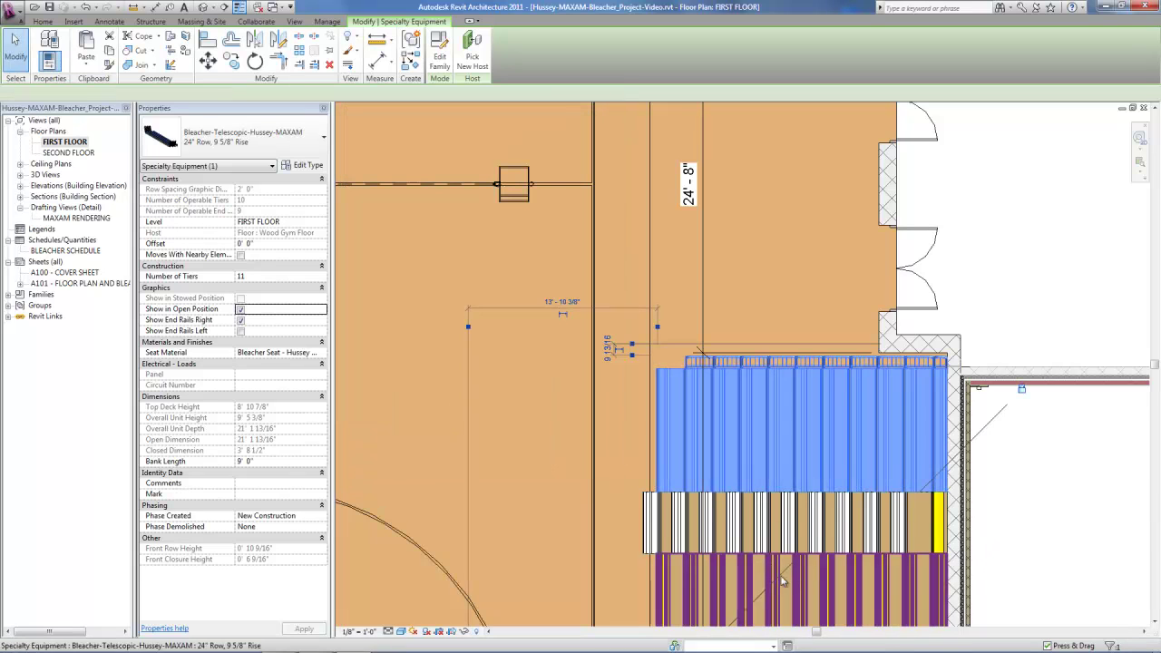
pyautogui.click(1062, 513)
# Change the Seat Type of the 24" Row, 9 5/8" Rise telescopic bleacher aisle type to Bleacher Seat : CourtSide XC12
pyautogui.click(940, 522)
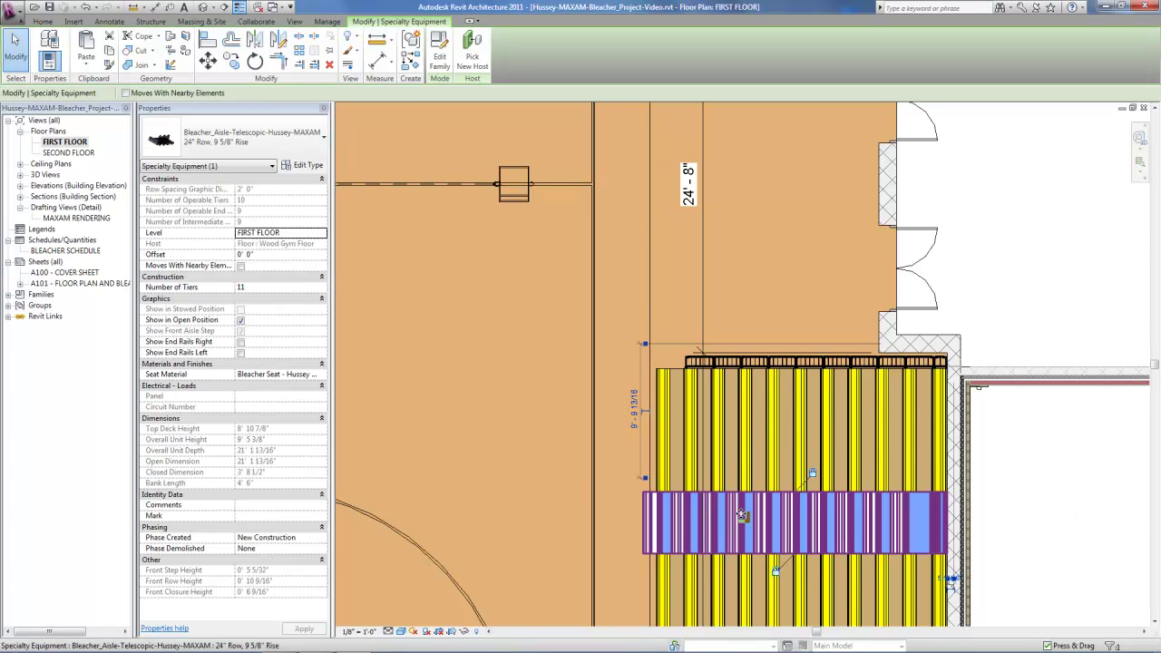
pyautogui.scroll(-2, 779, 151)
pyautogui.scroll(2, 845, 620)
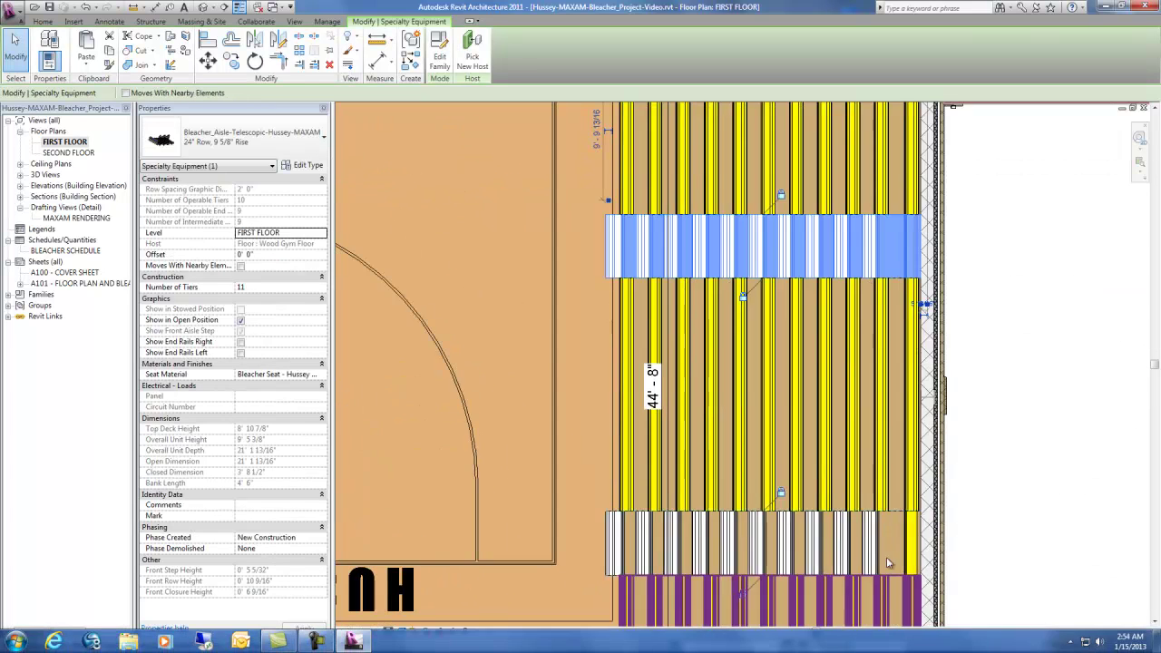
pyautogui.click(305, 164)
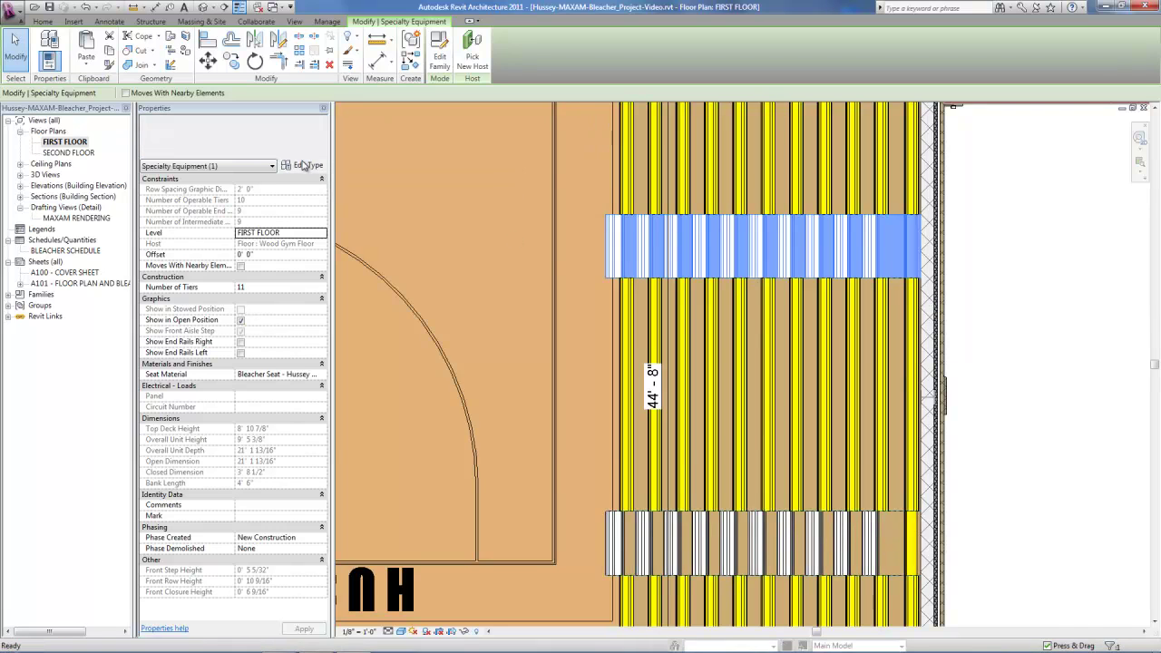
pyautogui.click(571, 287)
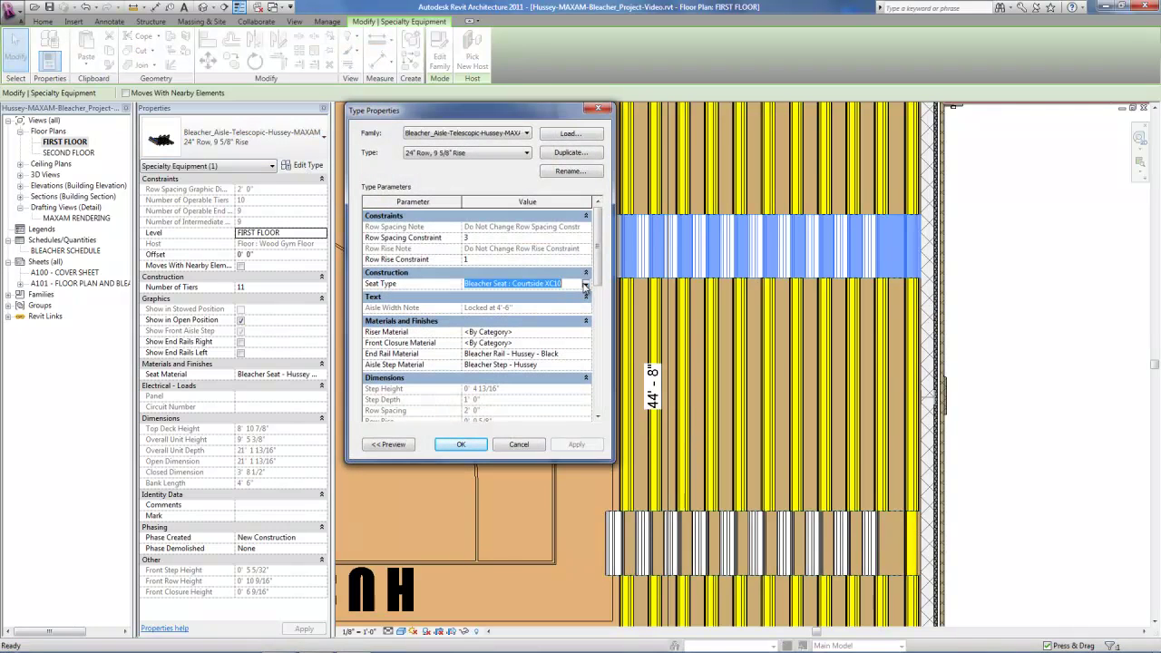
pyautogui.click(586, 284)
pyautogui.click(517, 322)
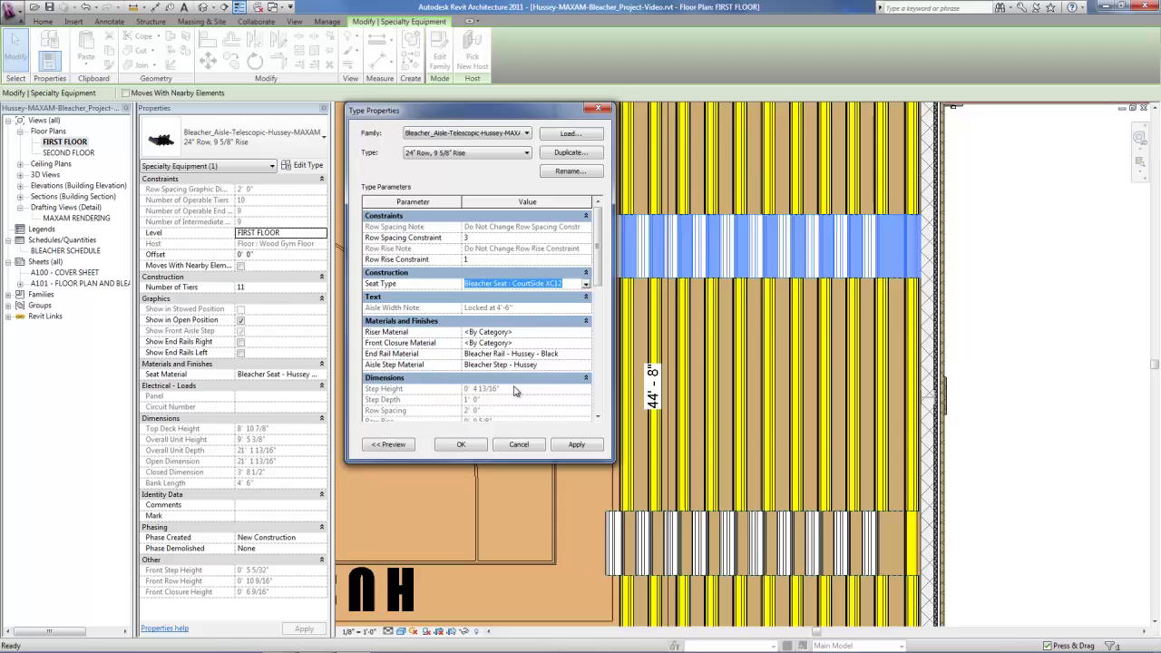
pyautogui.click(462, 444)
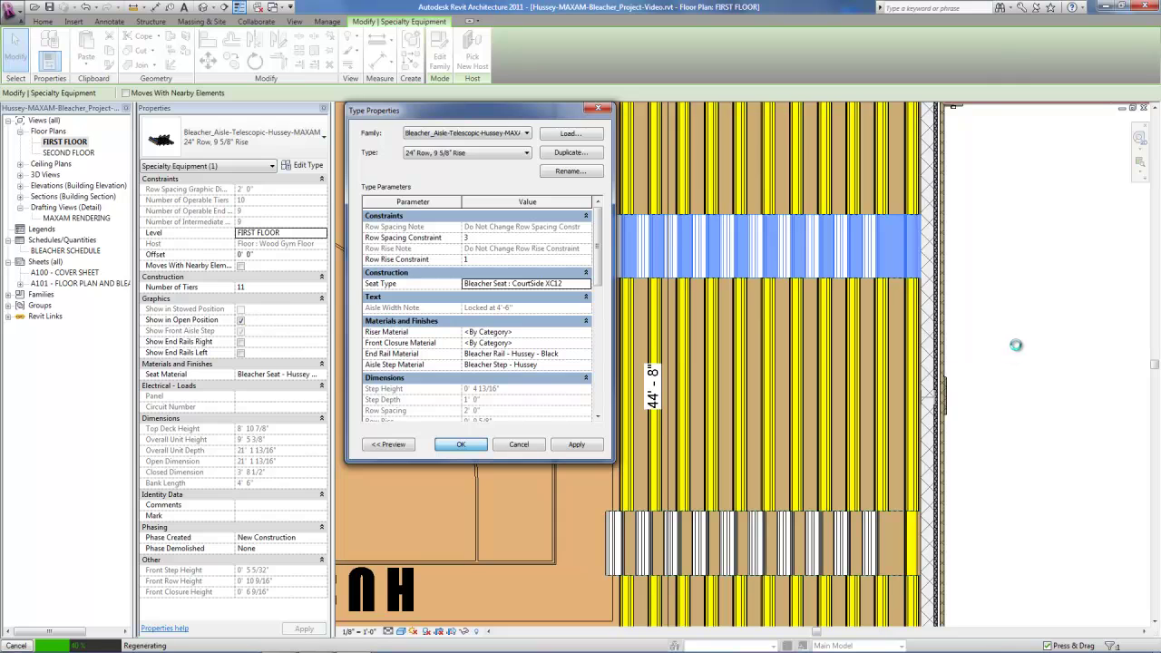
pyautogui.click(1032, 289)
# Display the first floor plan in the Hidden Line visual style
pyautogui.scroll(-3, 985, 368)
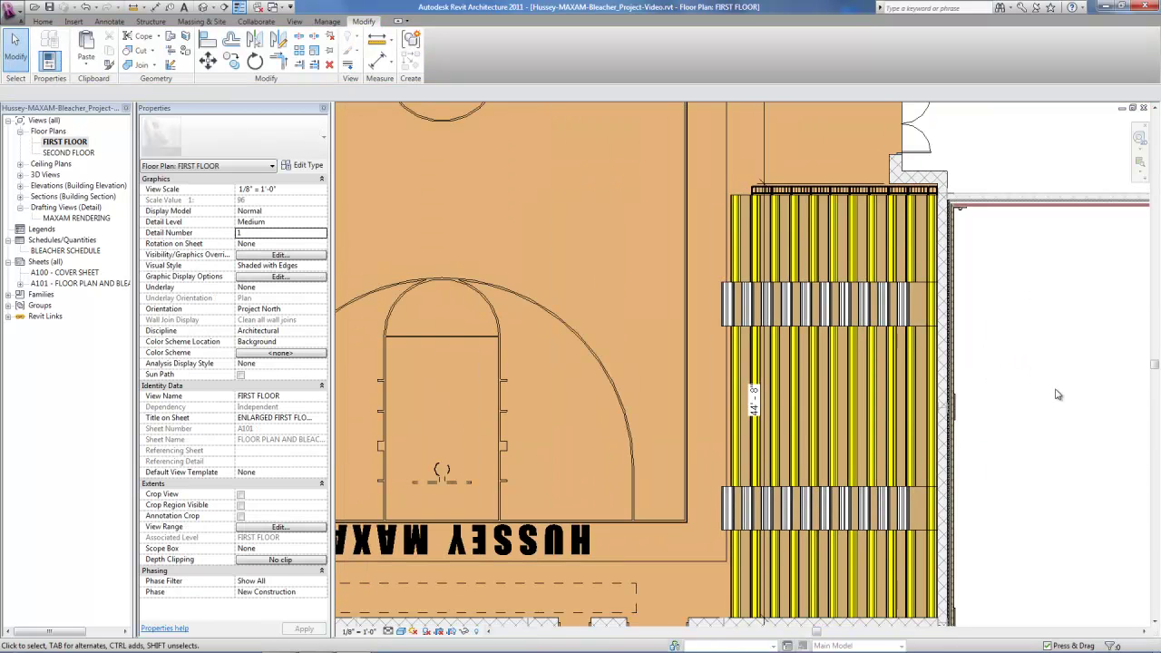
pyautogui.scroll(-1, 1056, 395)
pyautogui.scroll(-1, 1057, 394)
pyautogui.press('h')
pyautogui.press('l')
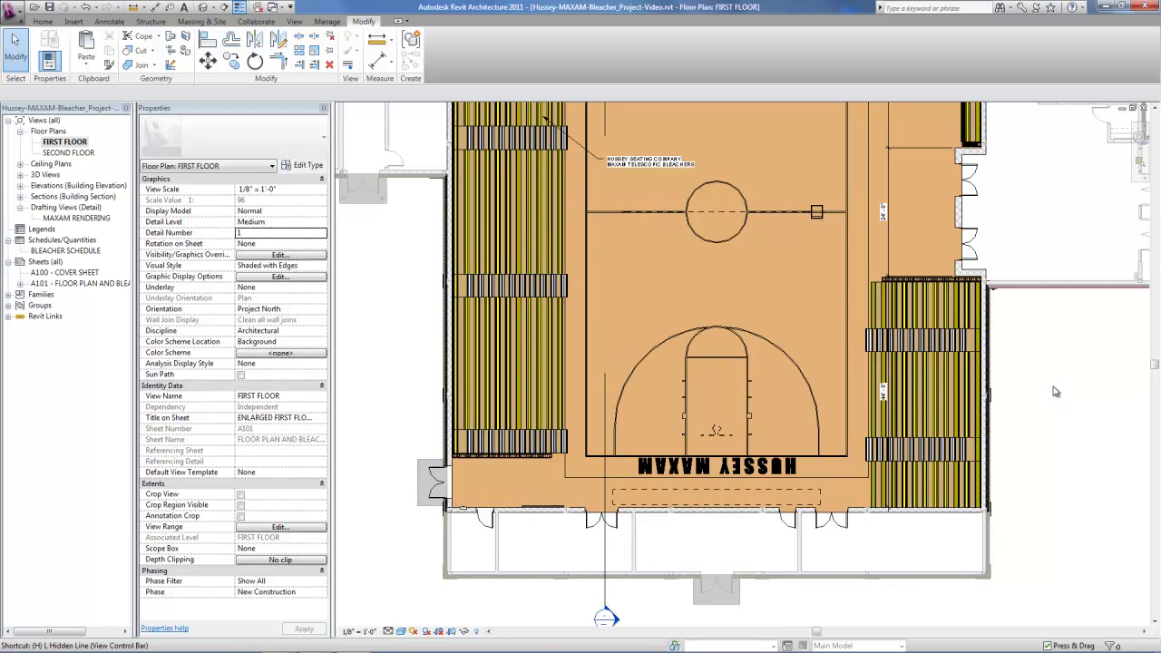
pyautogui.scroll(-1, 1024, 567)
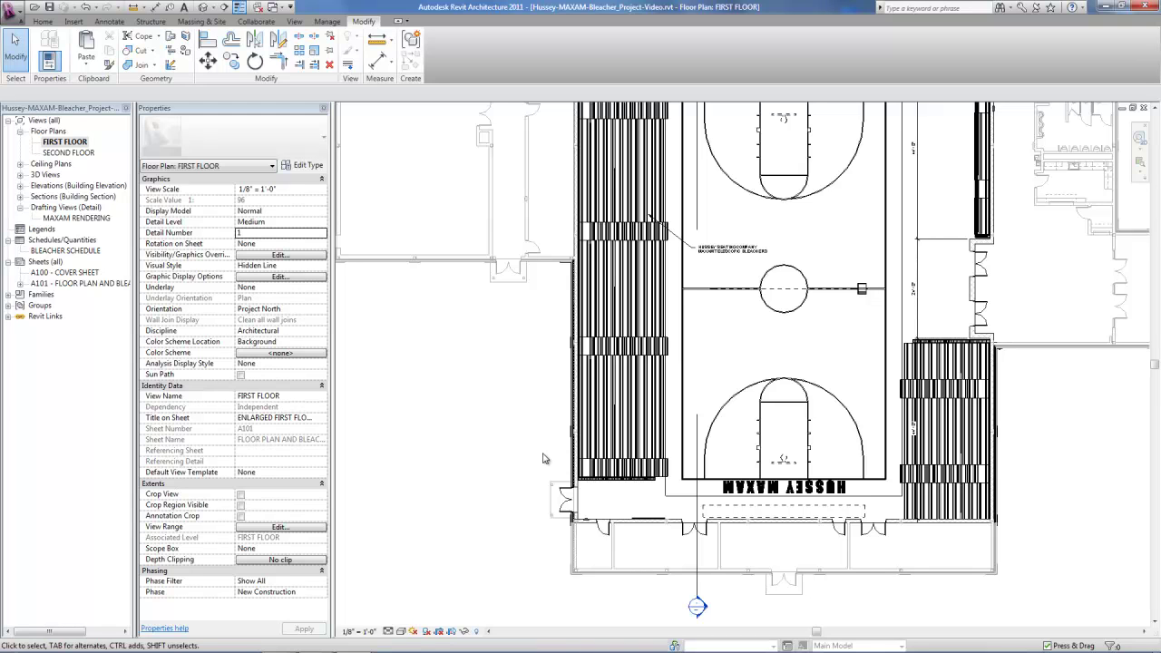
# Draw a horizontal building section looking north across the southern half of the gym, cutting both the west and east bleacher banks
pyautogui.moveTo(1060, 390); pyautogui.dragTo(975, 465, button='middle')
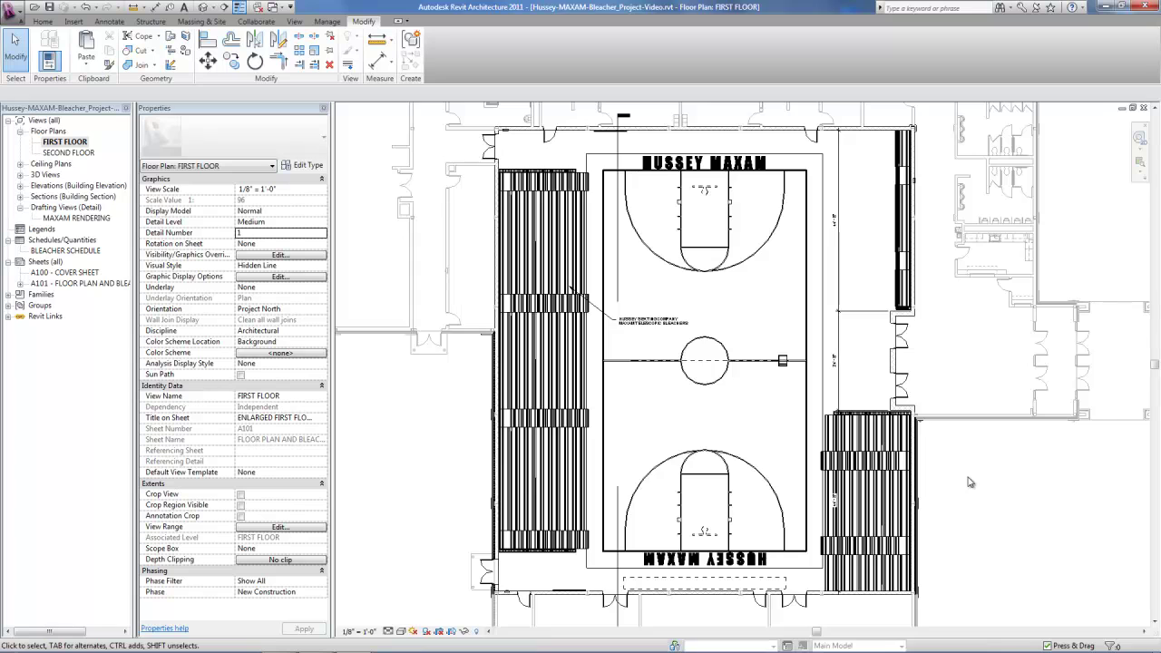
pyautogui.press('s')
pyautogui.press('e')
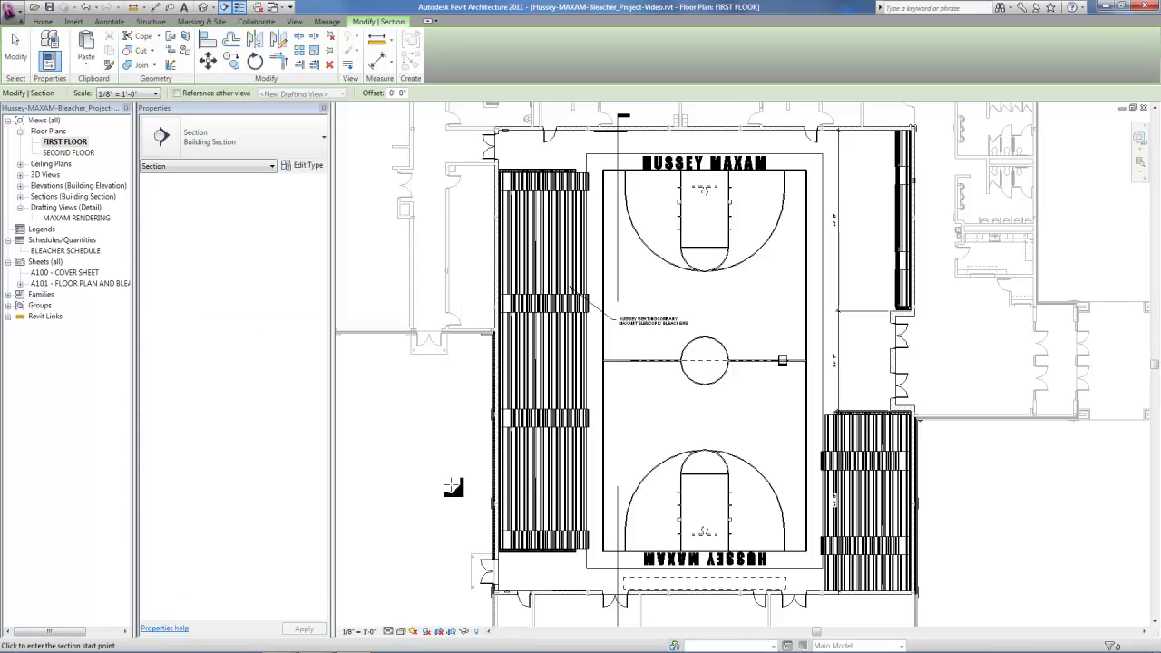
pyautogui.click(450, 478)
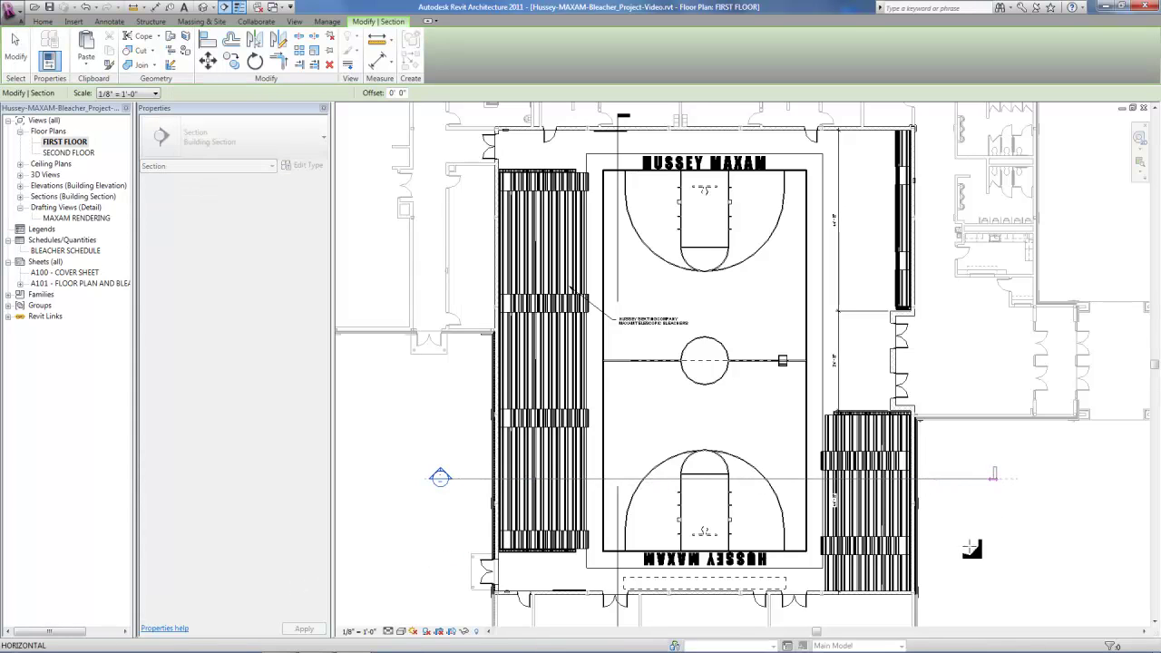
pyautogui.click(992, 477)
pyautogui.press('Escape')
pyautogui.click(420, 458)
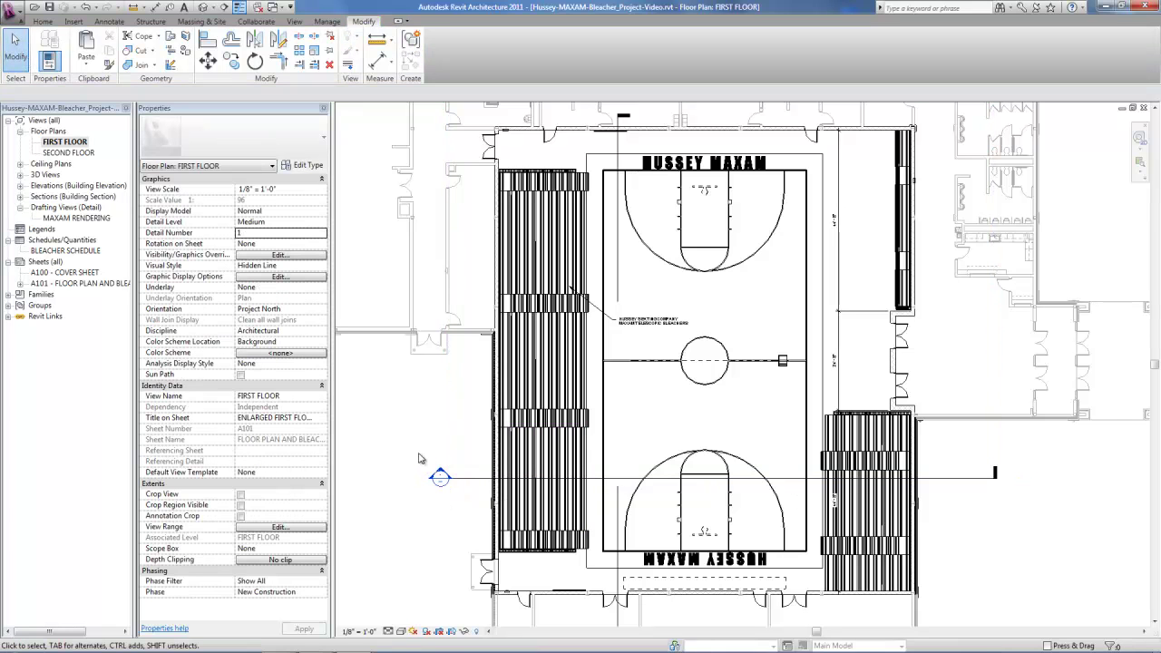
# Open the new gym section view and set its far clip offset to 35' and its detail level to Fine
pyautogui.doubleClick(440, 476)
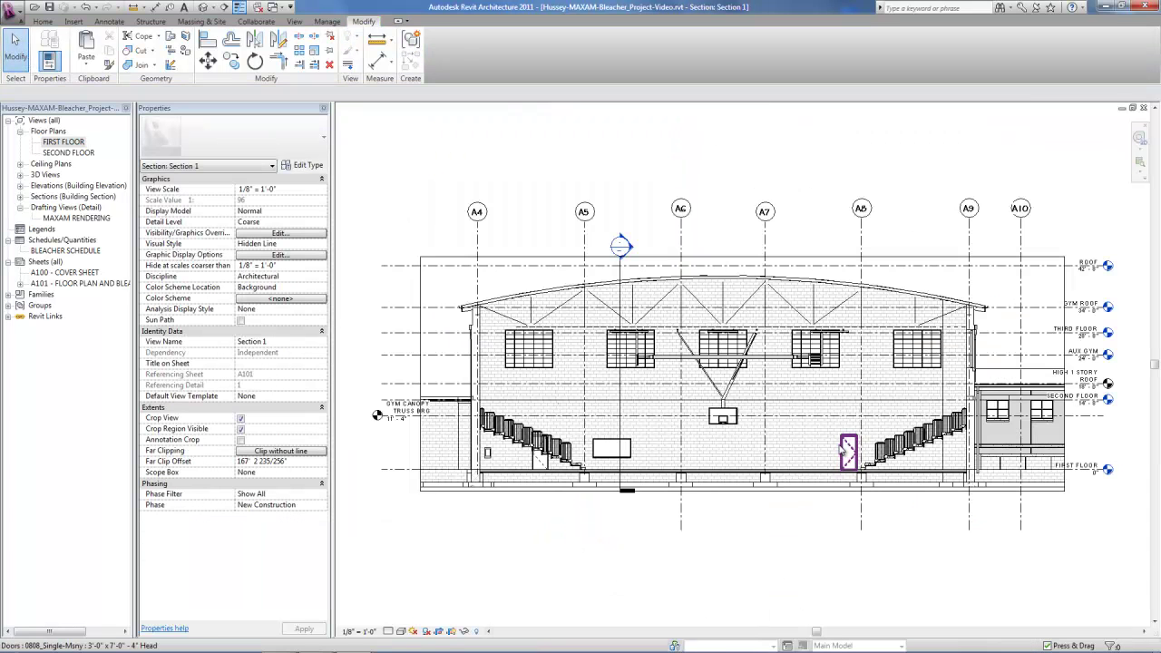
pyautogui.click(301, 462)
pyautogui.write('35')
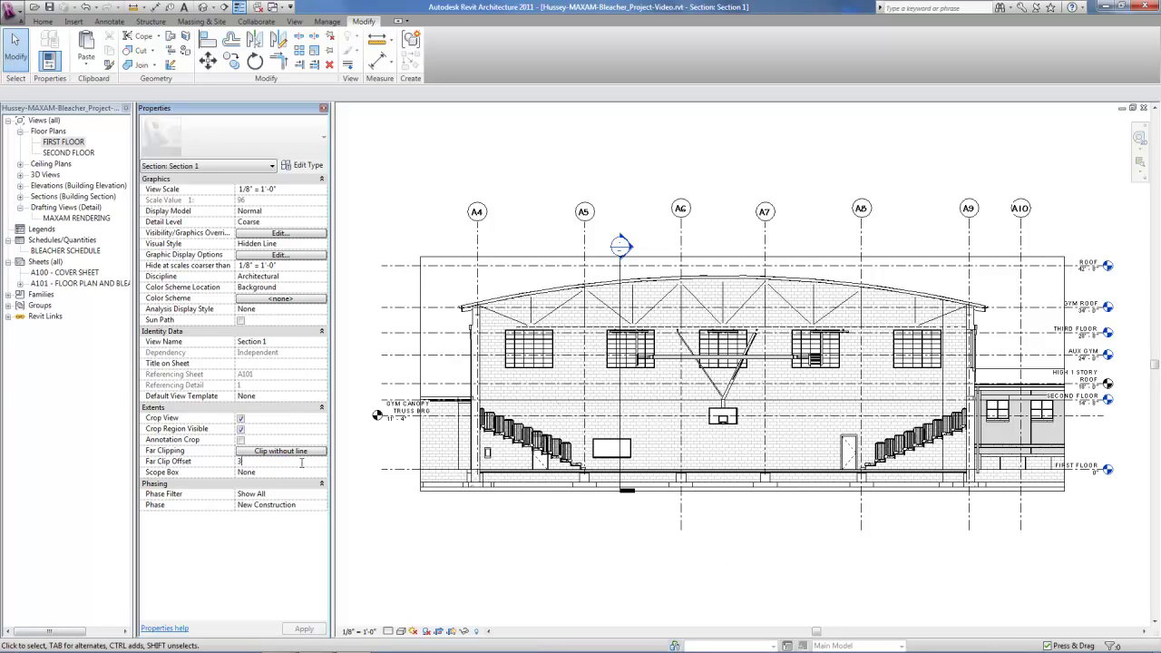
pyautogui.press('Return')
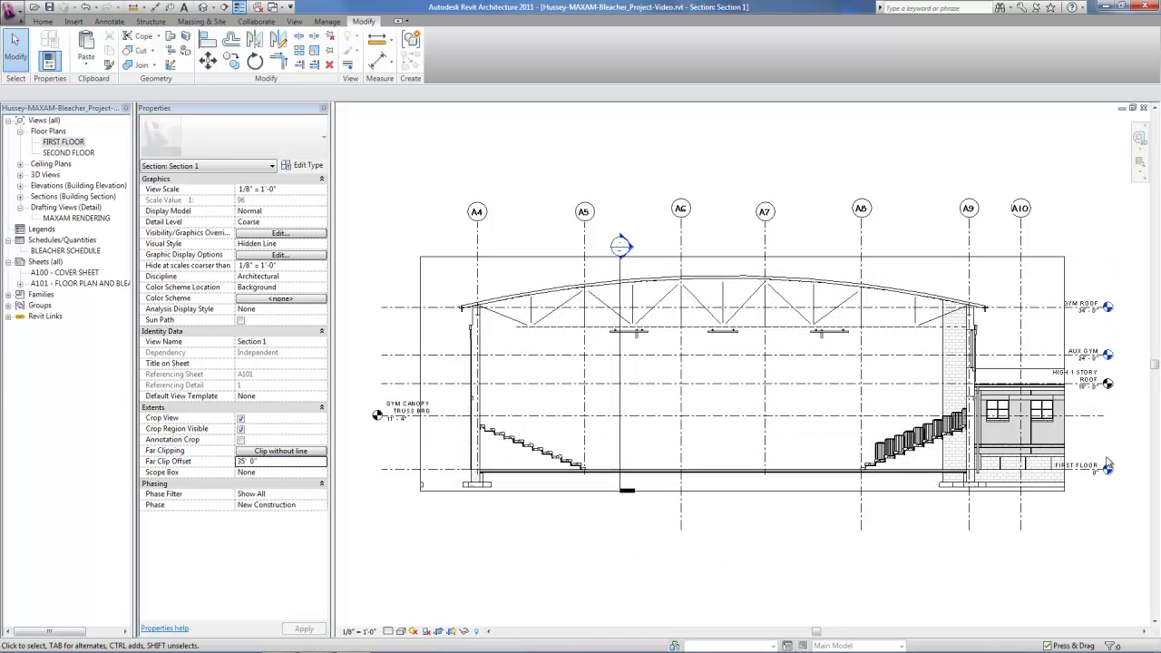
pyautogui.click(387, 633)
pyautogui.click(399, 624)
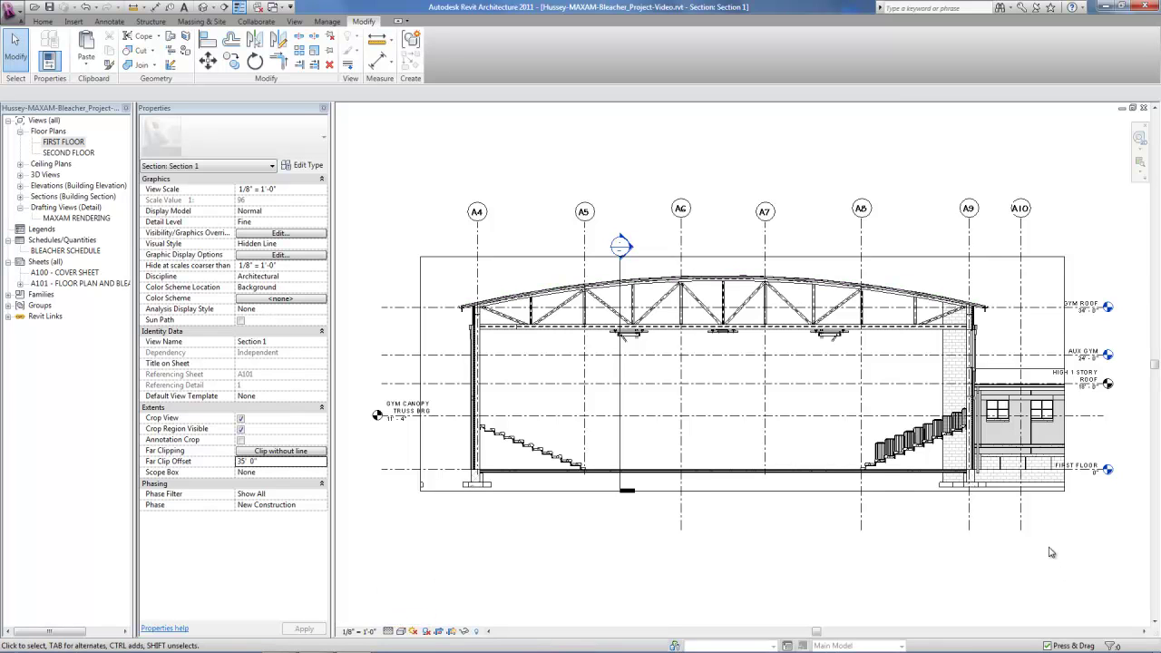
# Examine the seat profile, front step and end rails of the east bleachers in the section view
pyautogui.scroll(2, 1017, 415)
pyautogui.scroll(3, 835, 532)
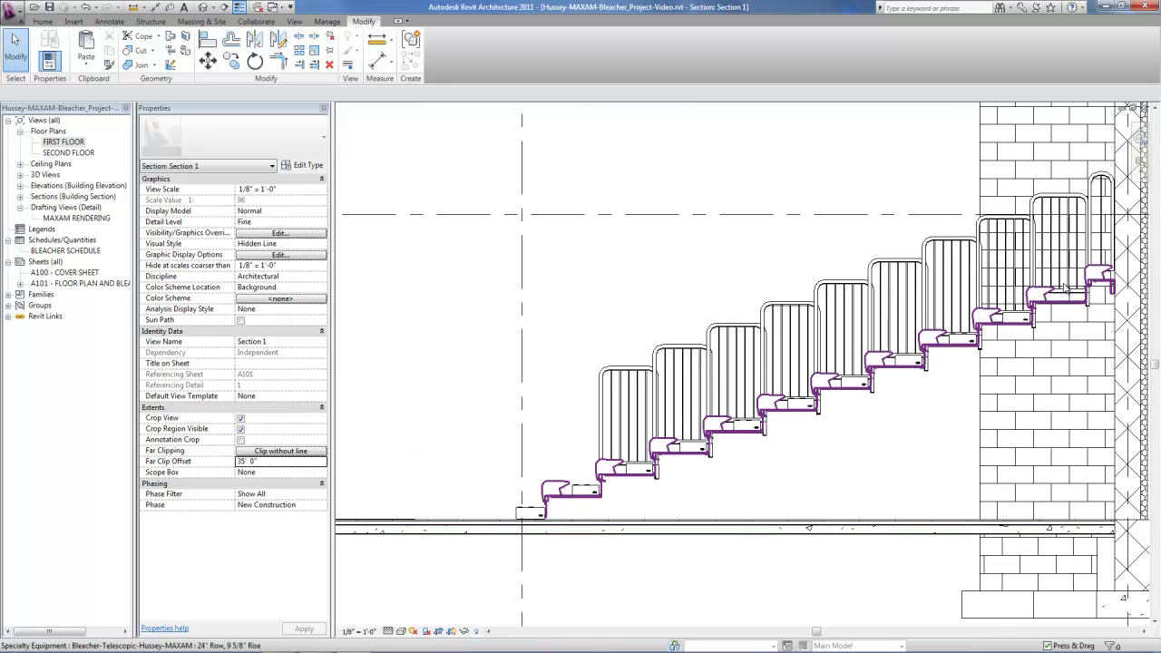
pyautogui.scroll(-2, 855, 464)
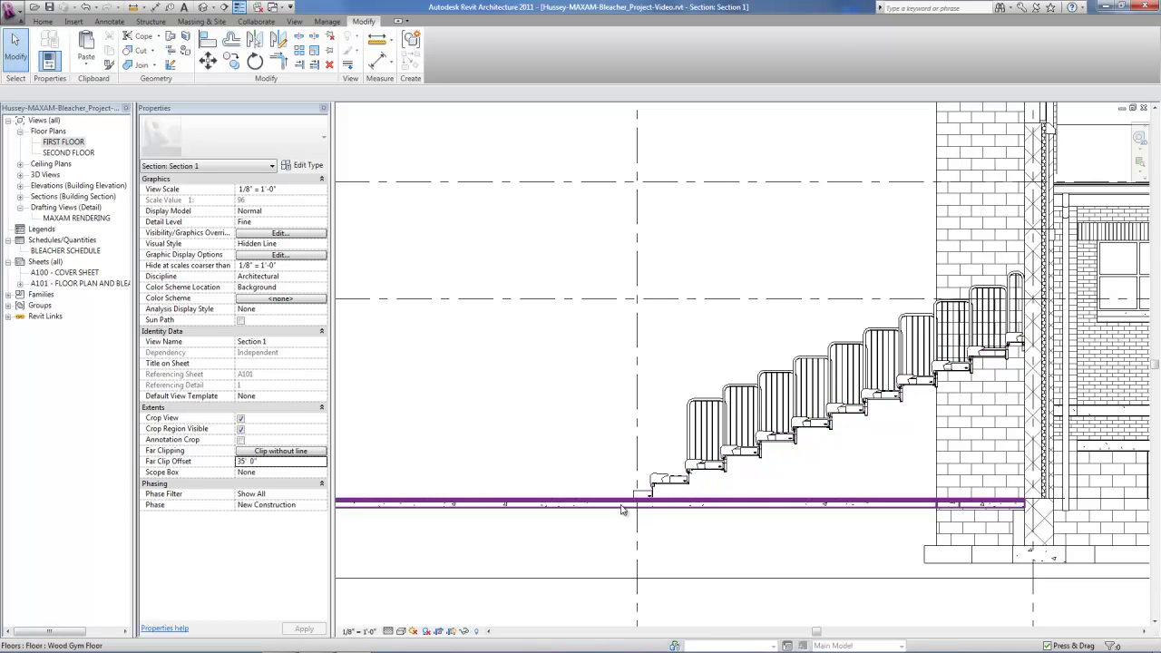
pyautogui.scroll(4, 641, 494)
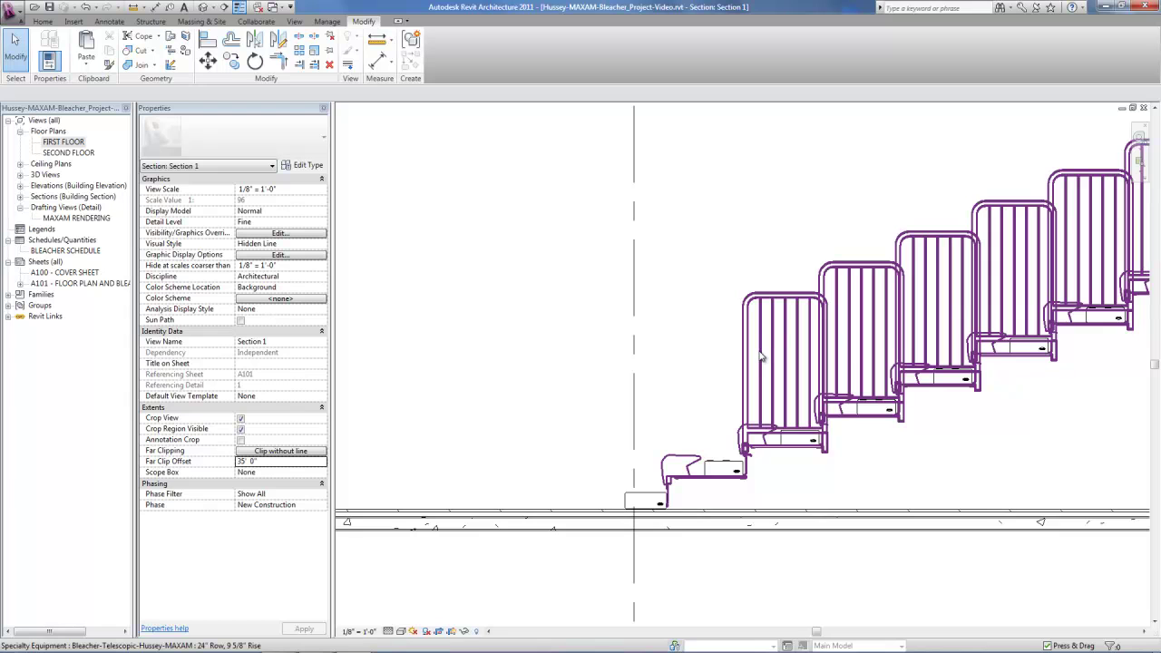
pyautogui.scroll(-5, 757, 517)
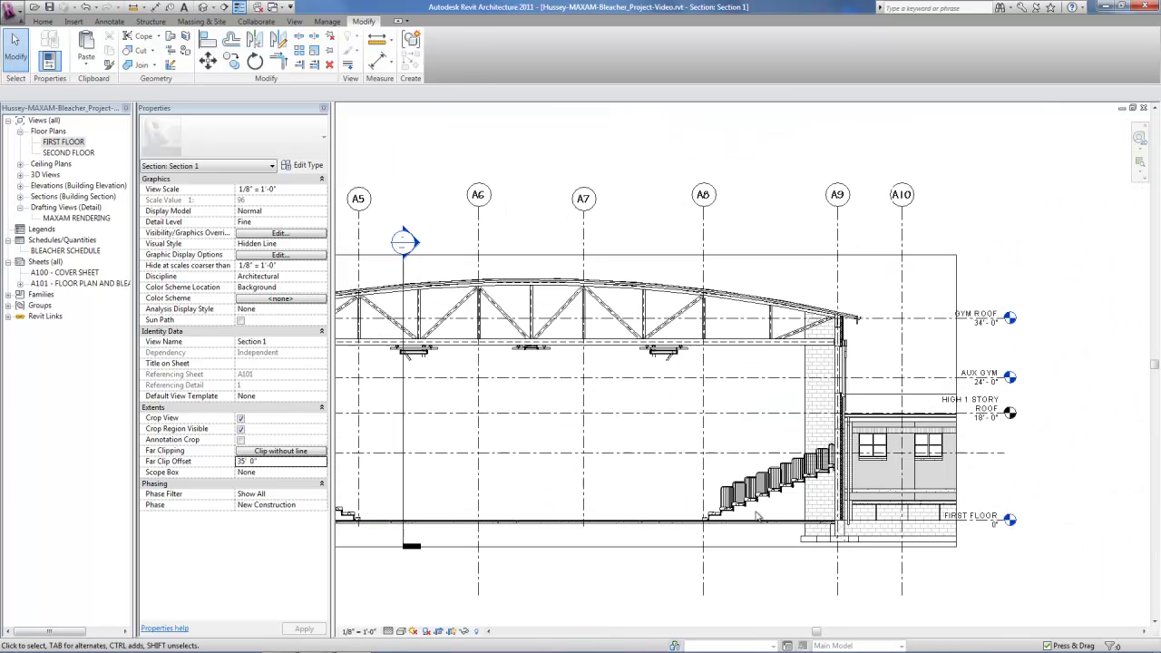
pyautogui.scroll(3, 771, 508)
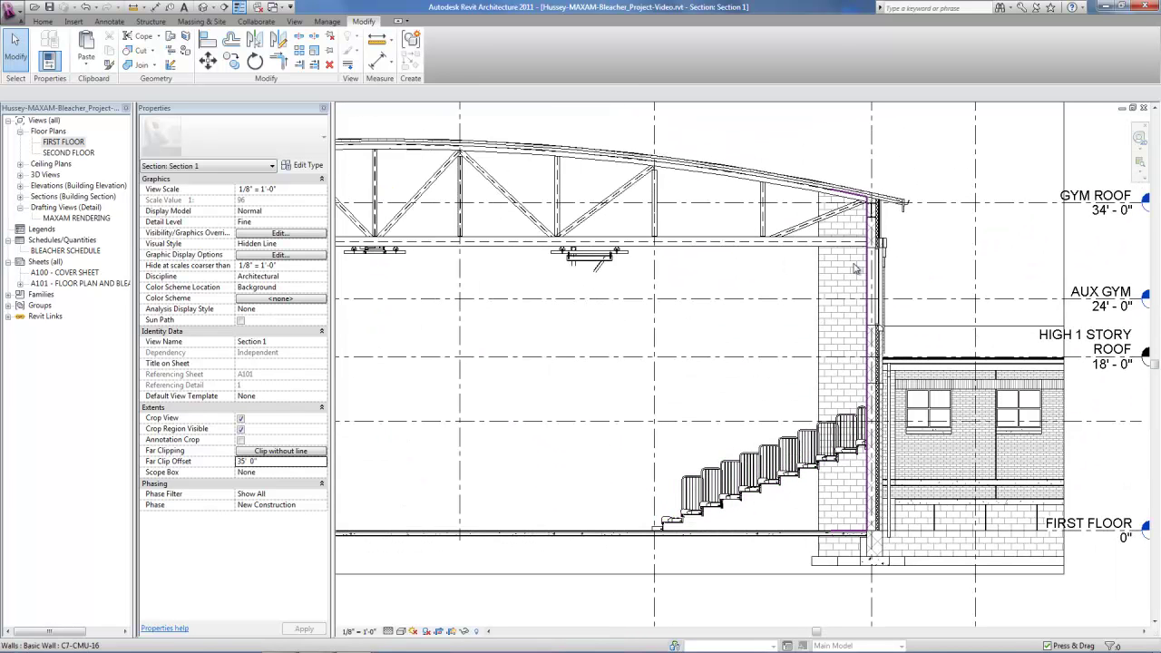
# In the first floor plan, select every telescopic bleacher bank in the project and change the type to 24" Row, 16" Rise
pyautogui.scroll(2, 956, 361)
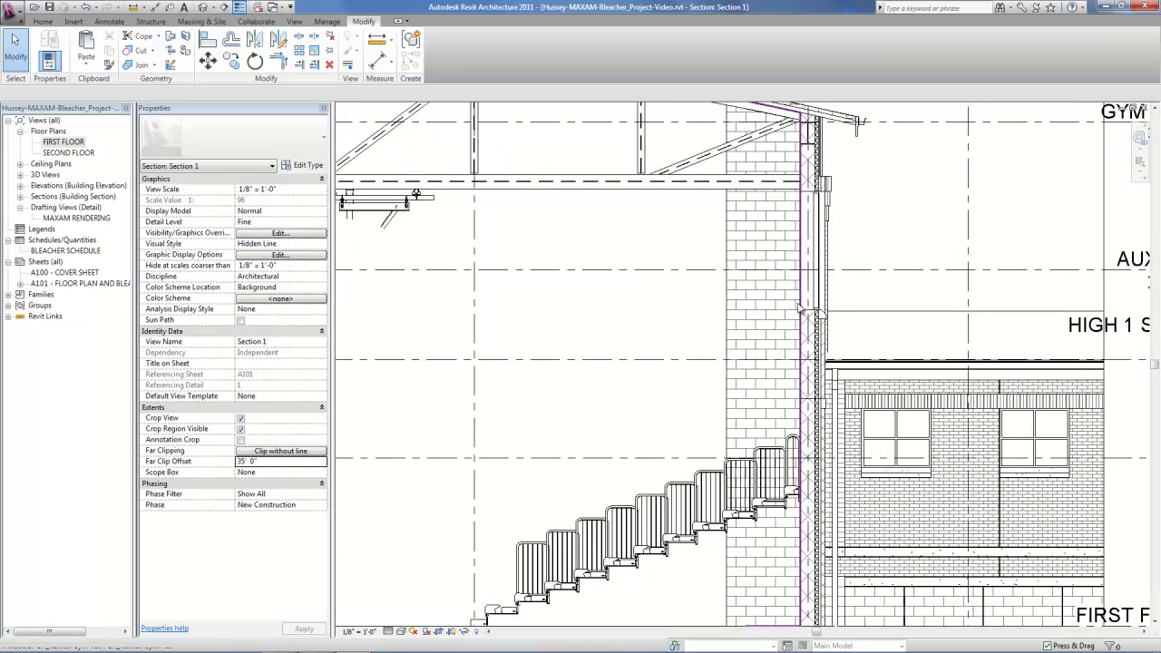
pyautogui.scroll(-1, 938, 241)
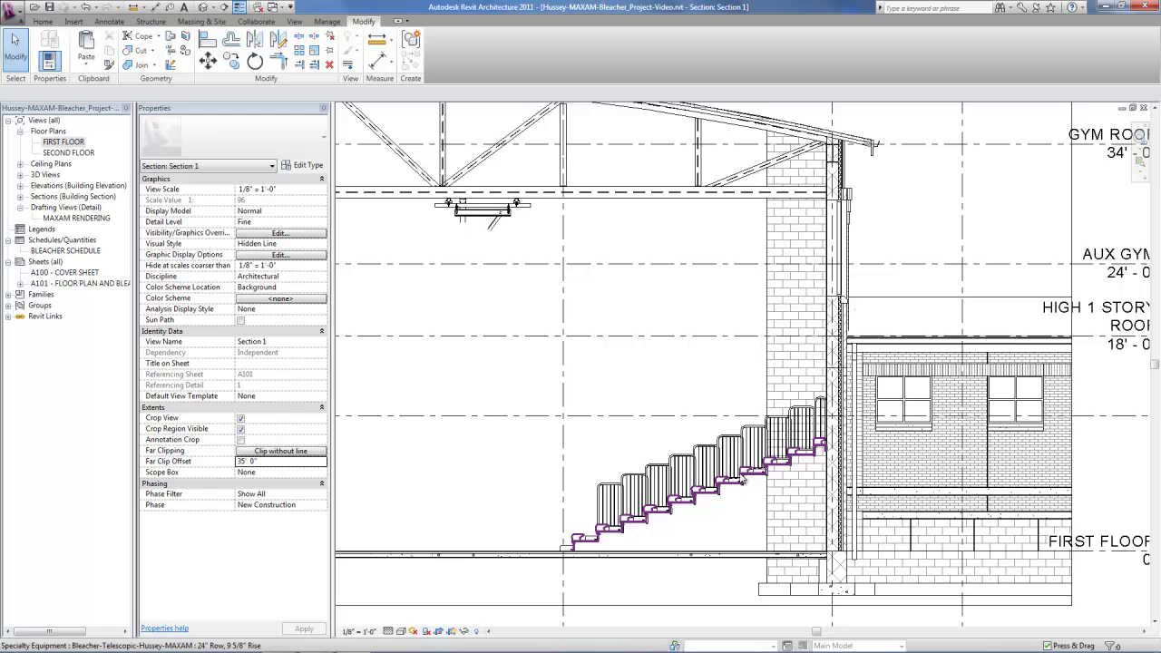
pyautogui.hotkey('ctrl', 'Tab')
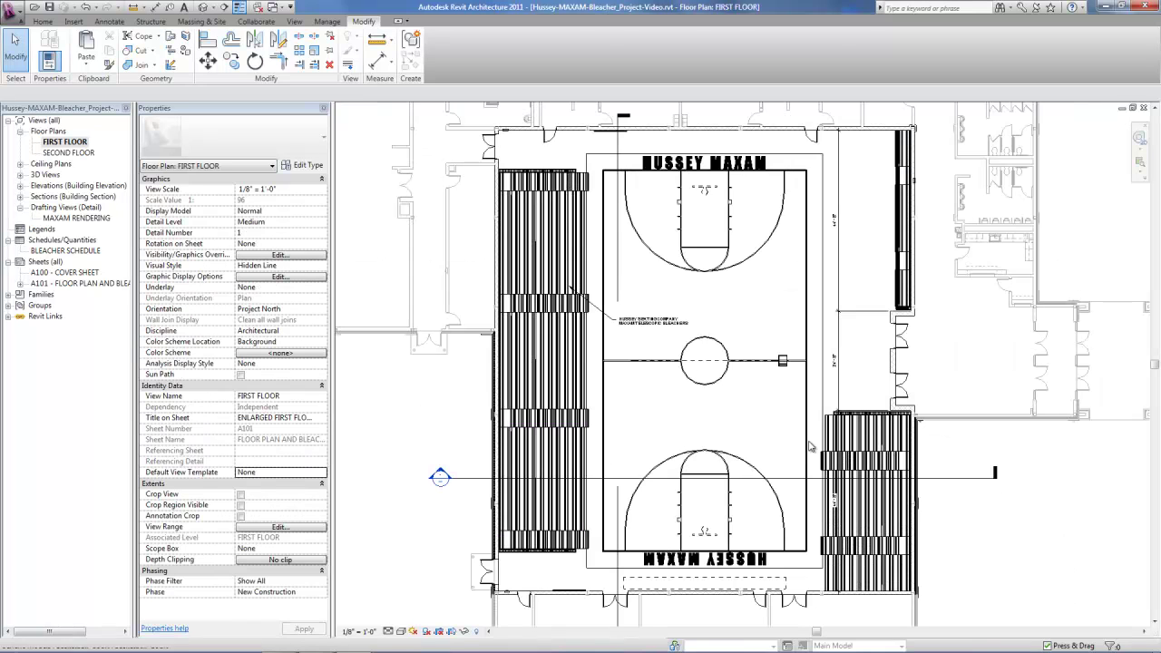
pyautogui.click(877, 438)
pyautogui.rightClick(878, 438)
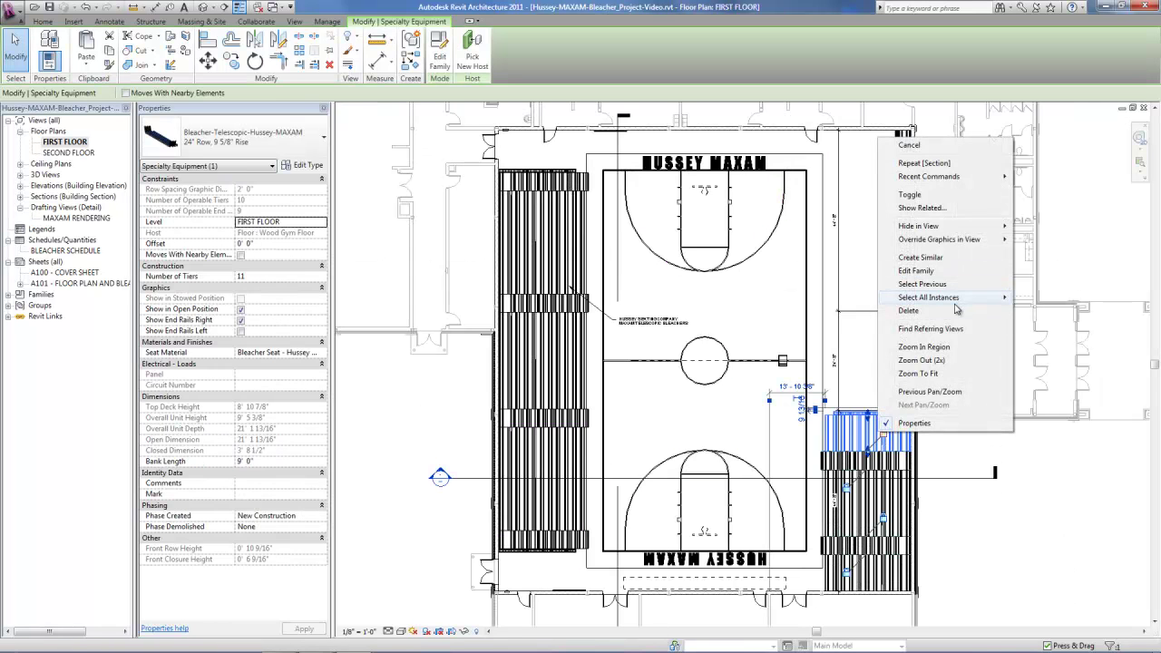
pyautogui.moveTo(955, 305)
pyautogui.click(1034, 311)
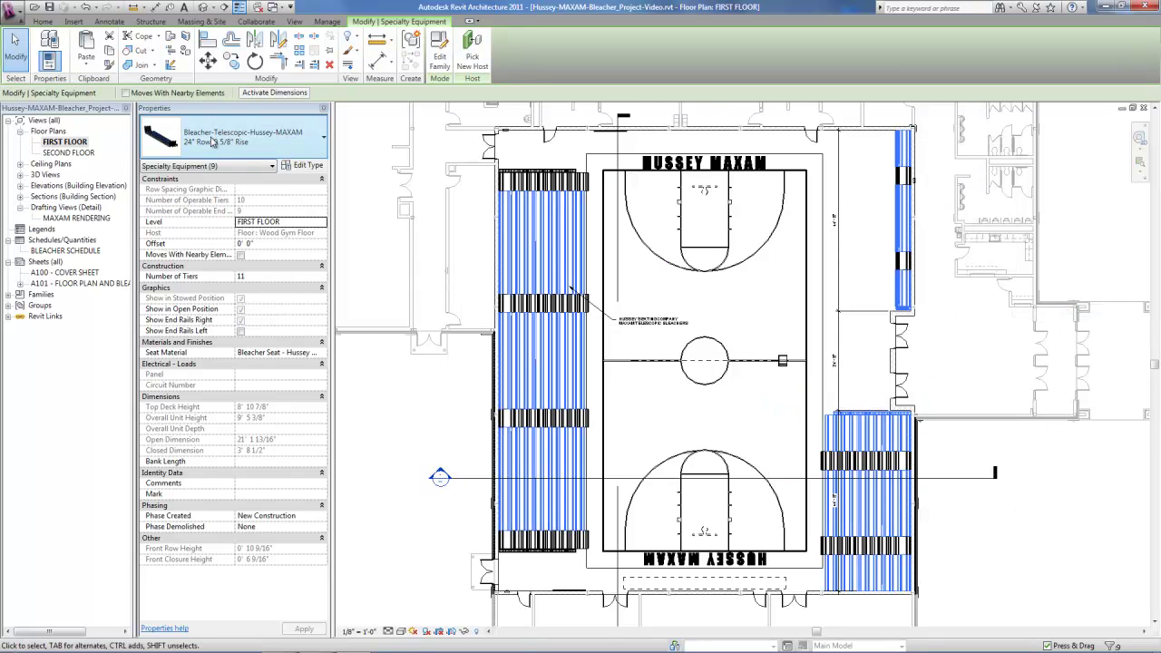
pyautogui.click(252, 135)
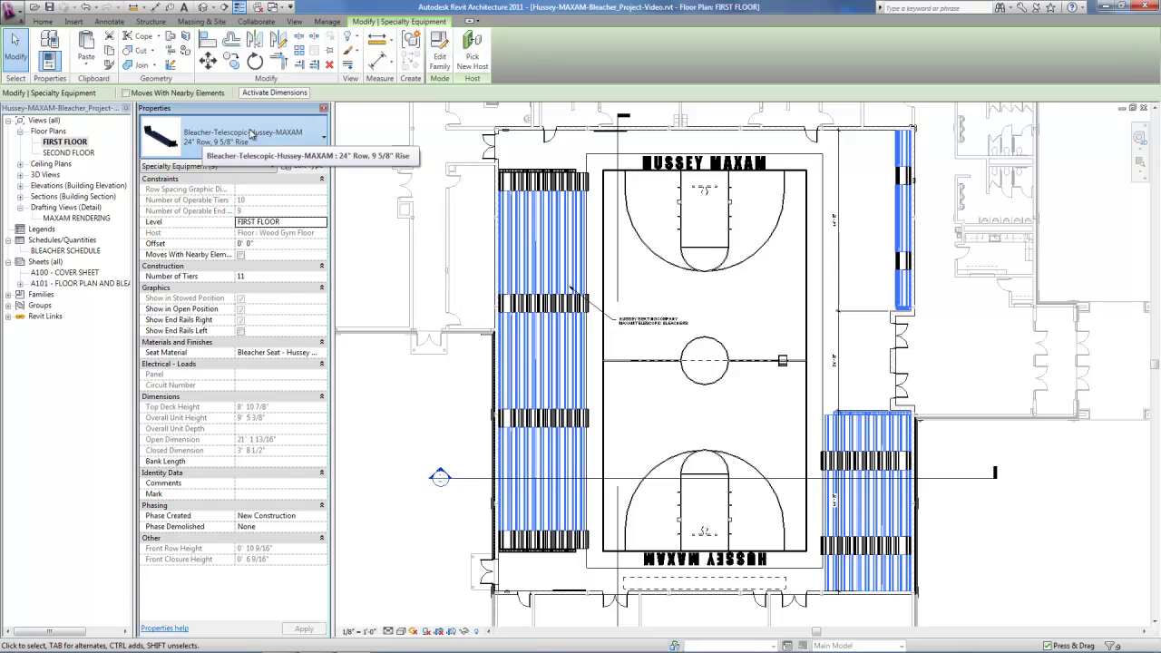
pyautogui.click(253, 135)
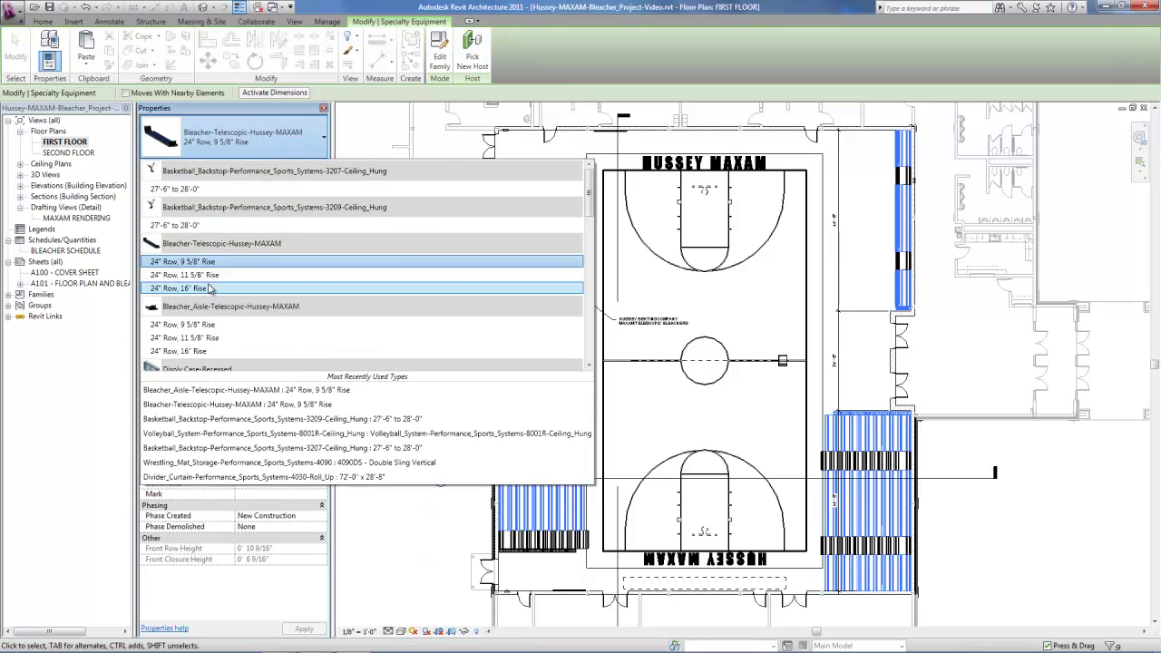
pyautogui.moveTo(208, 289)
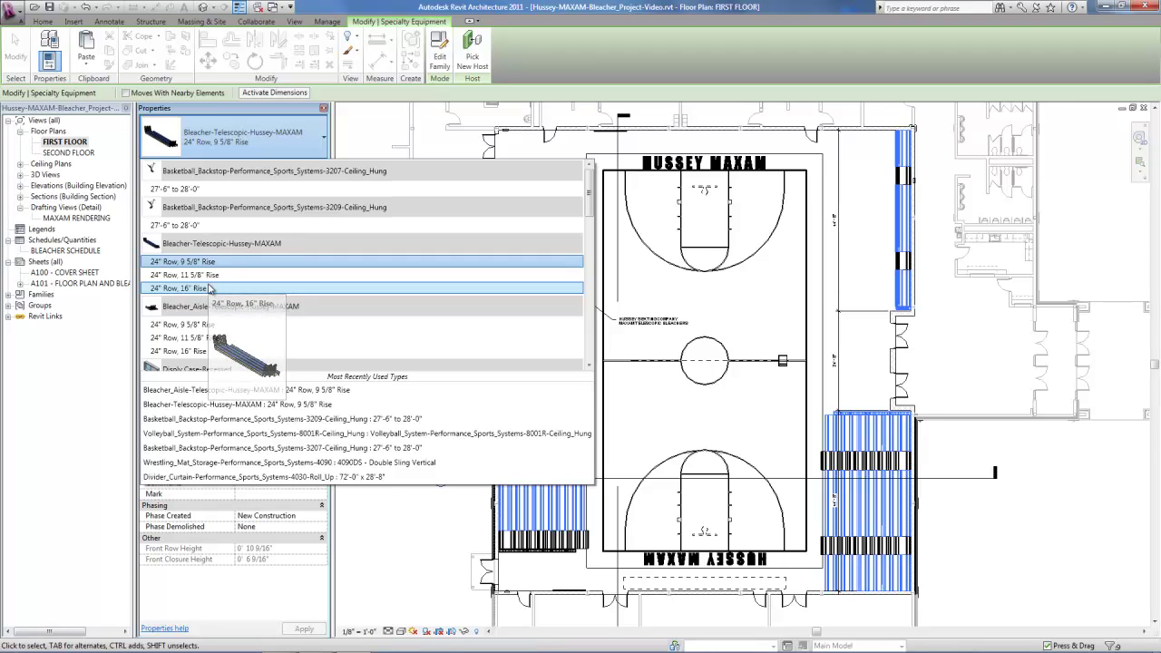
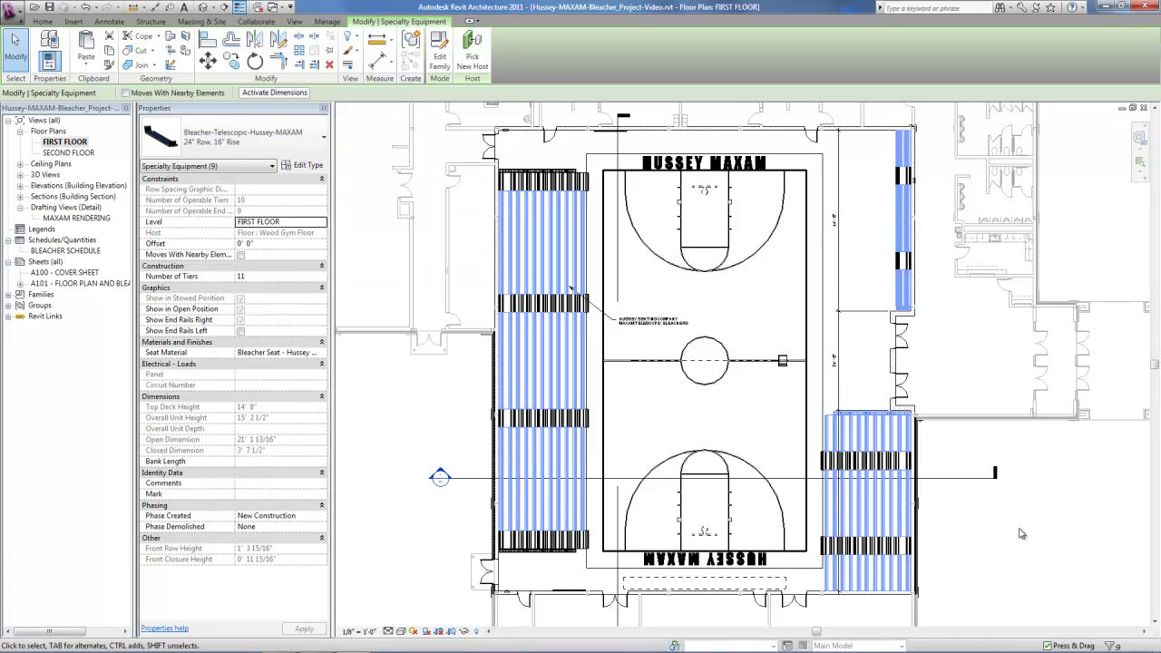
# Set the seat type of the 24" Row, 16" Rise bleacher type to Courtside XC10
pyautogui.click(304, 145)
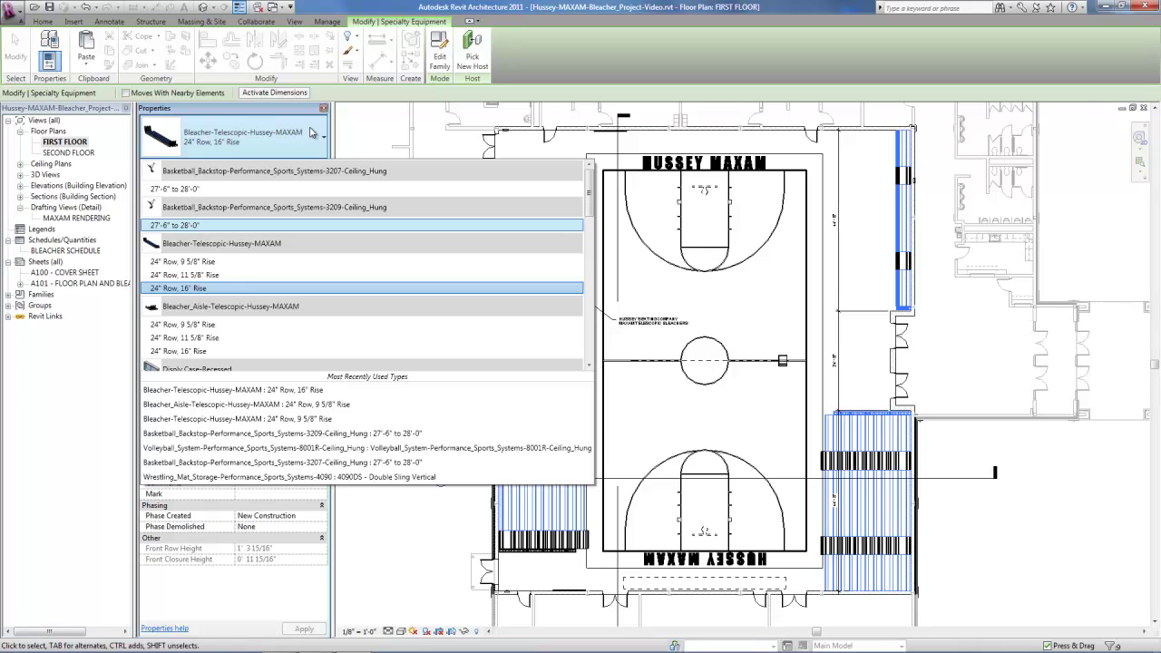
pyautogui.click(311, 133)
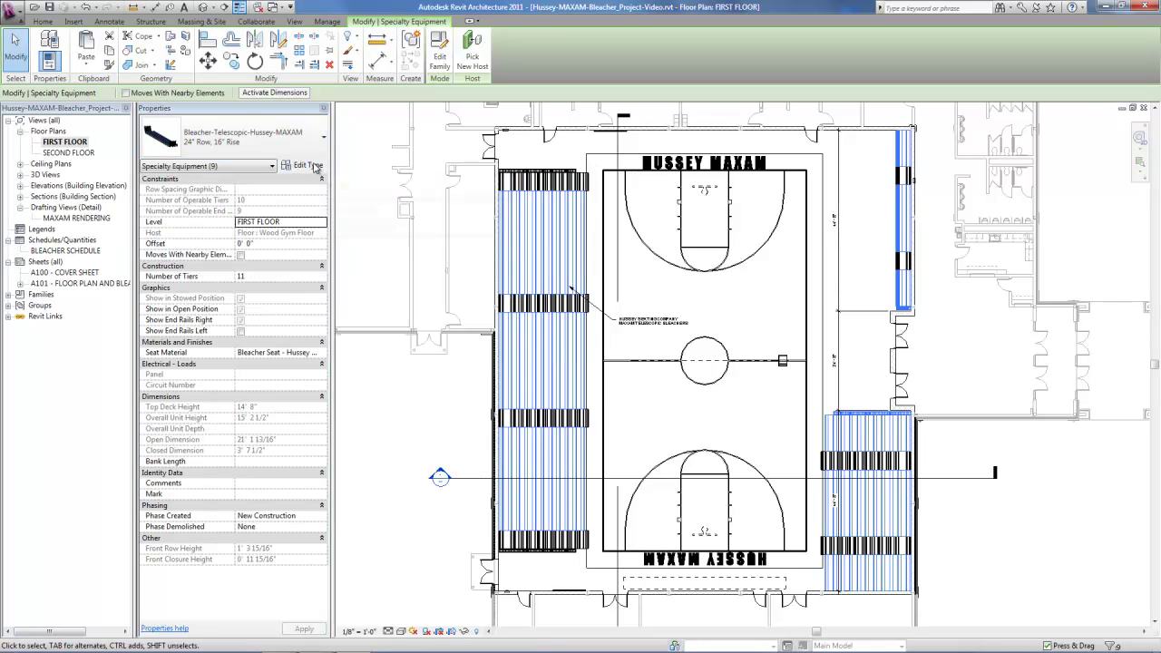
pyautogui.click(308, 165)
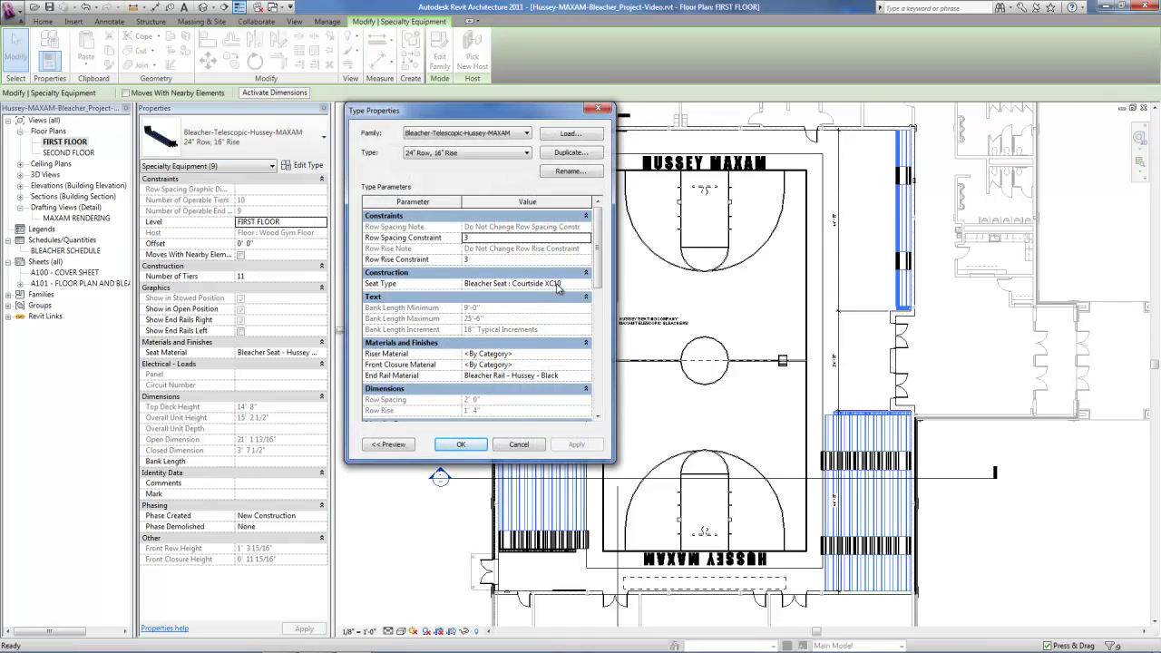
pyautogui.click(587, 285)
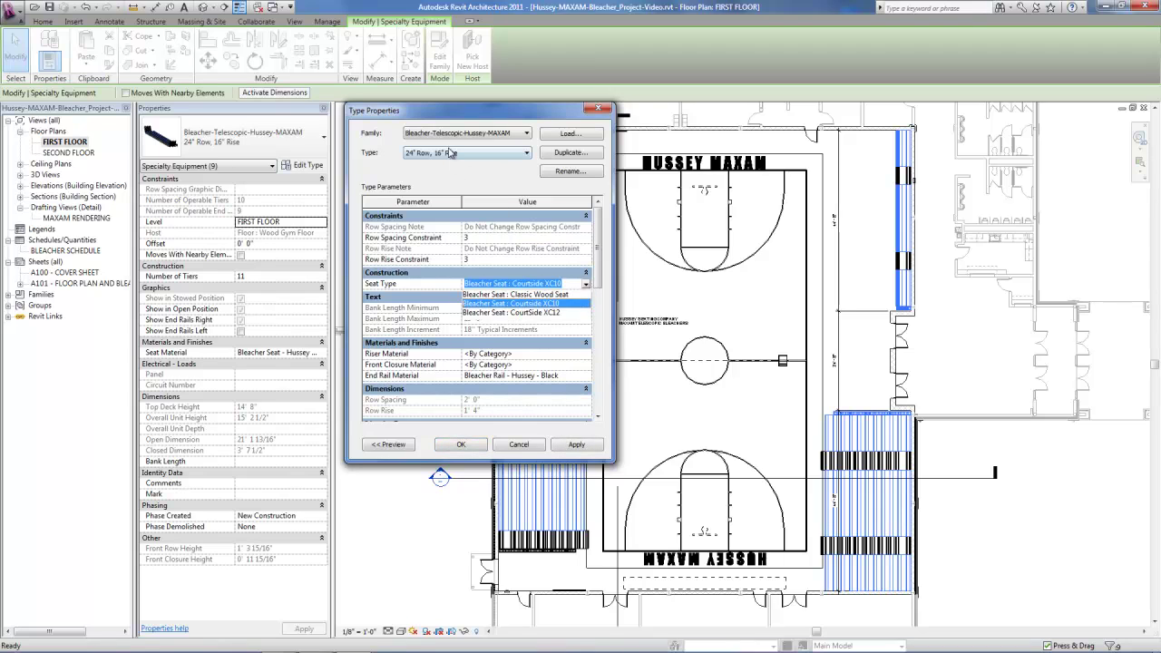
pyautogui.click(522, 303)
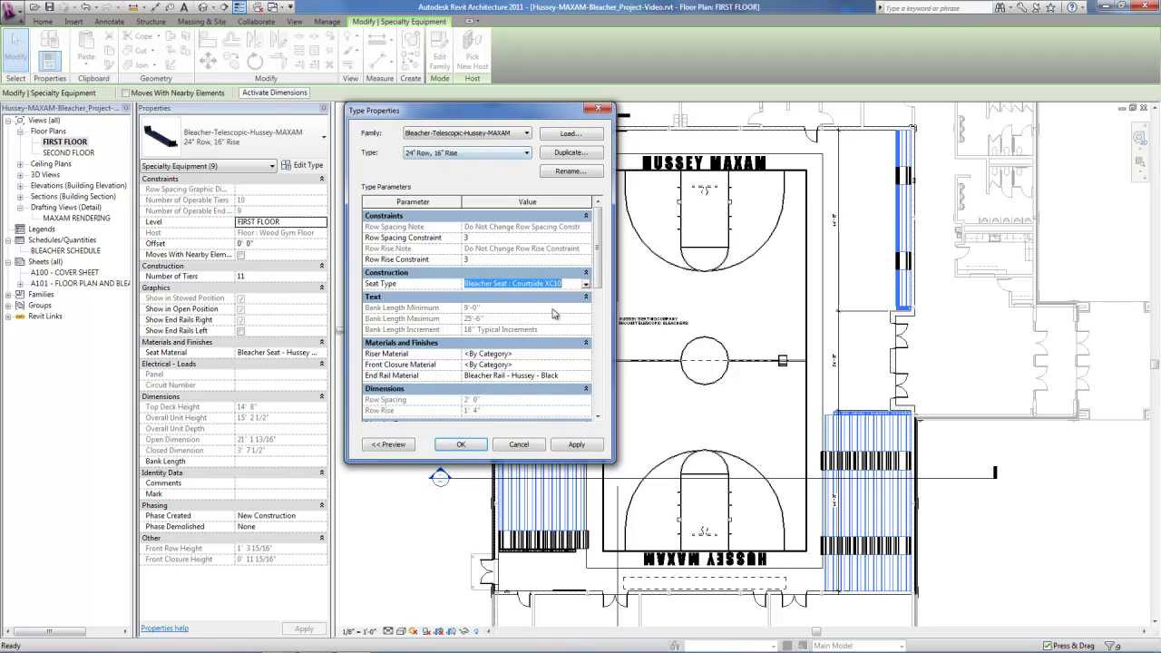
pyautogui.press('Return')
pyautogui.click(1000, 531)
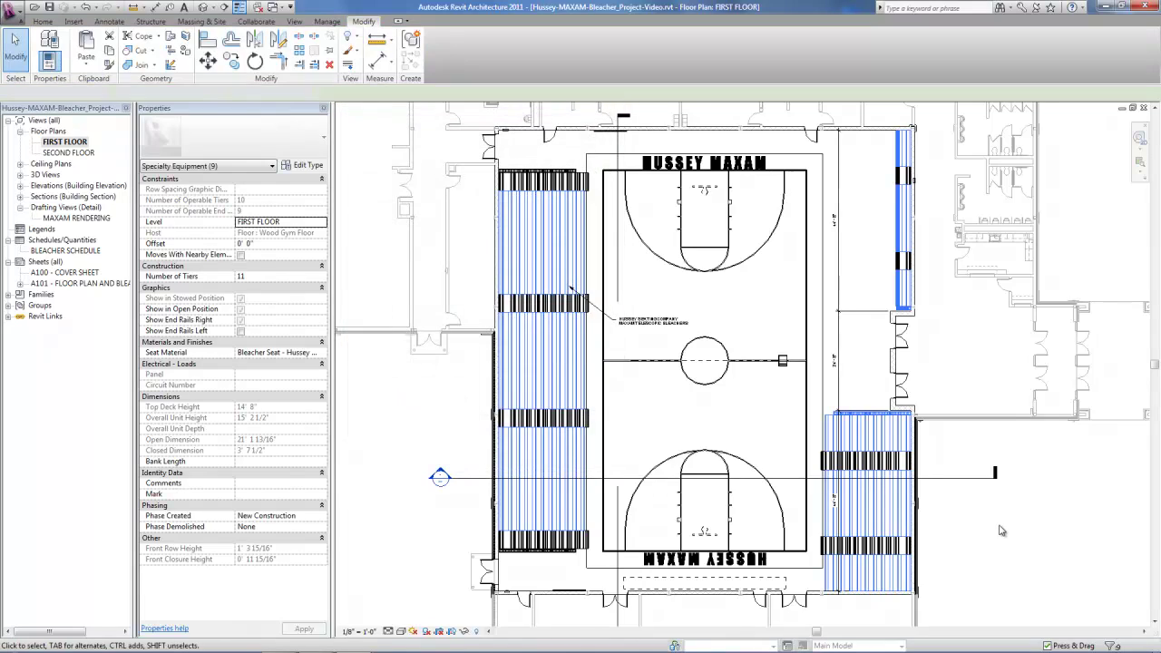
# Select all instances of the bleacher aisle in the entire project and change them to the 24" Row, 16" Rise type
pyautogui.scroll(3, 975, 565)
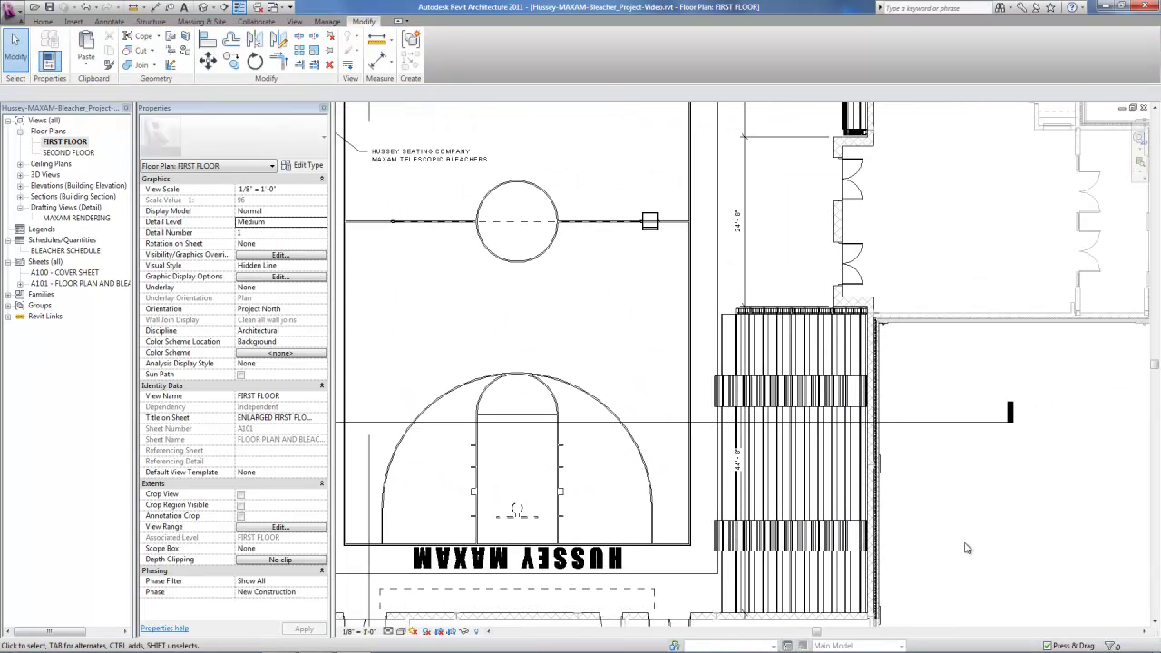
pyautogui.click(810, 387)
pyautogui.rightClick(808, 382)
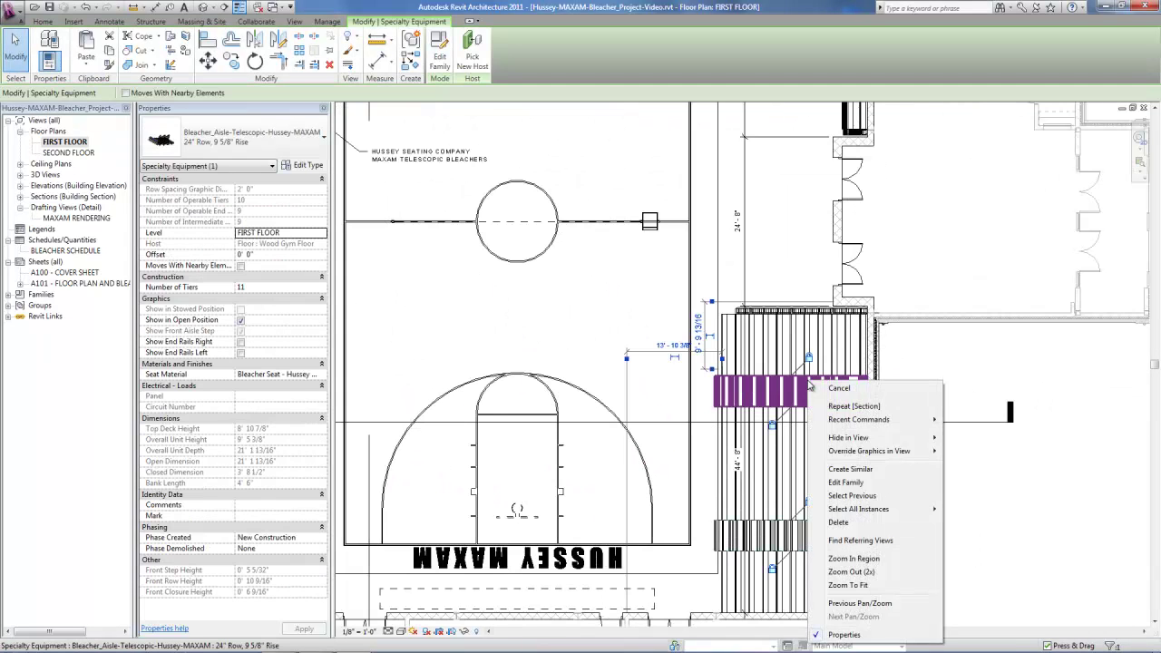
pyautogui.moveTo(902, 512)
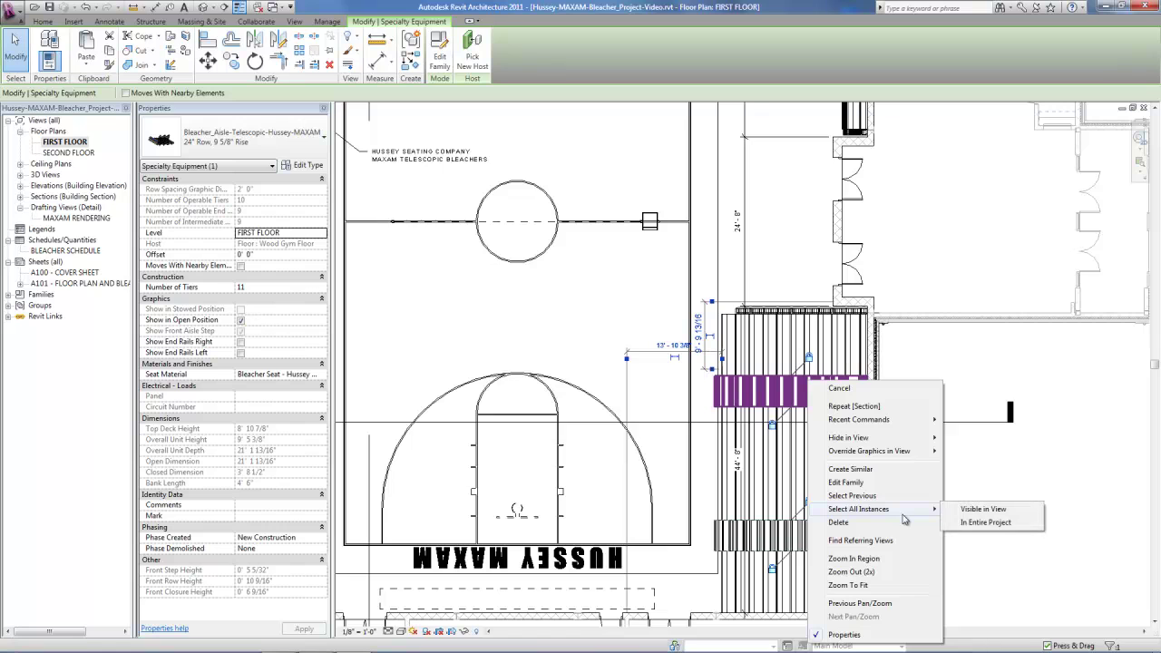
pyautogui.click(1002, 524)
pyautogui.click(222, 137)
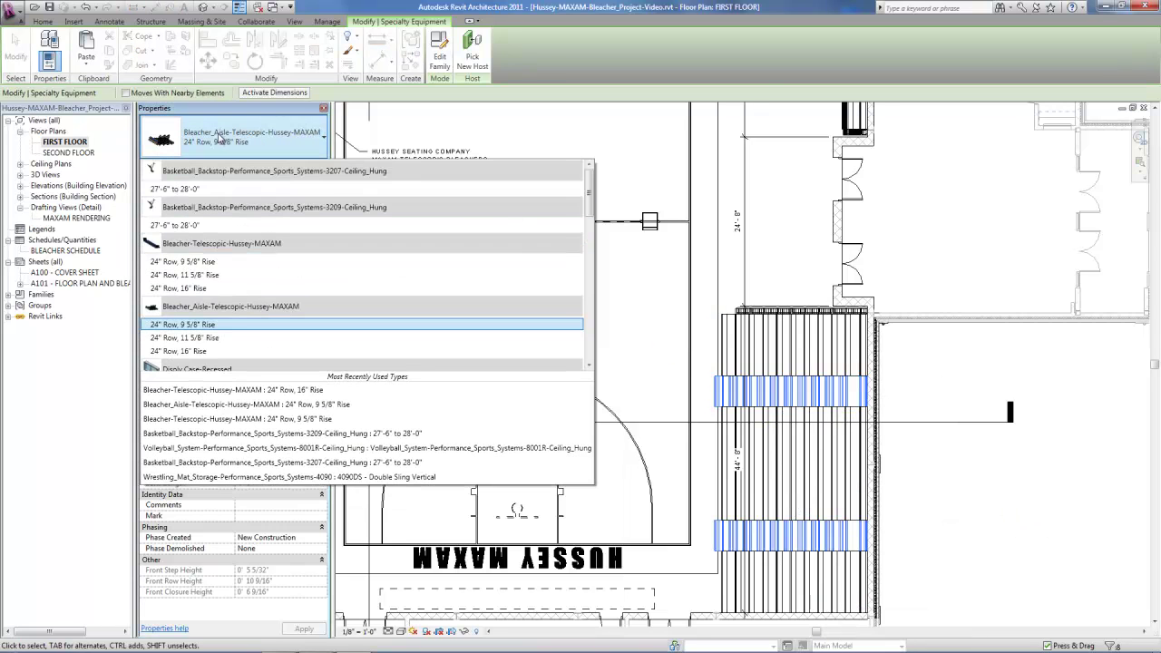
pyautogui.click(200, 353)
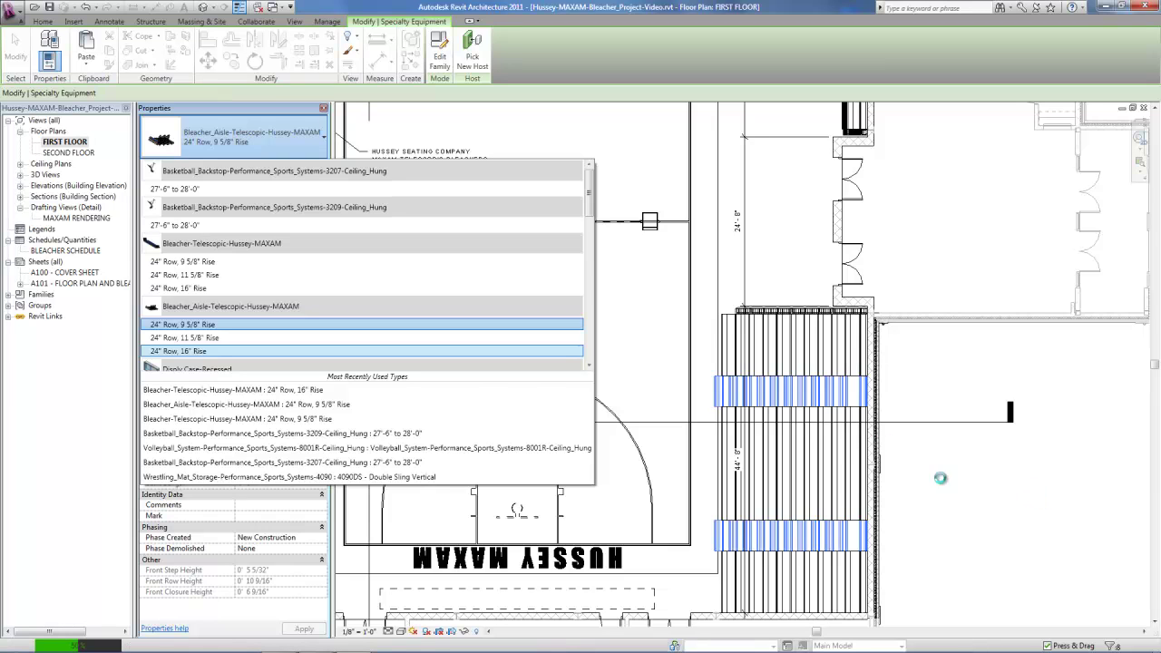
pyautogui.click(1073, 412)
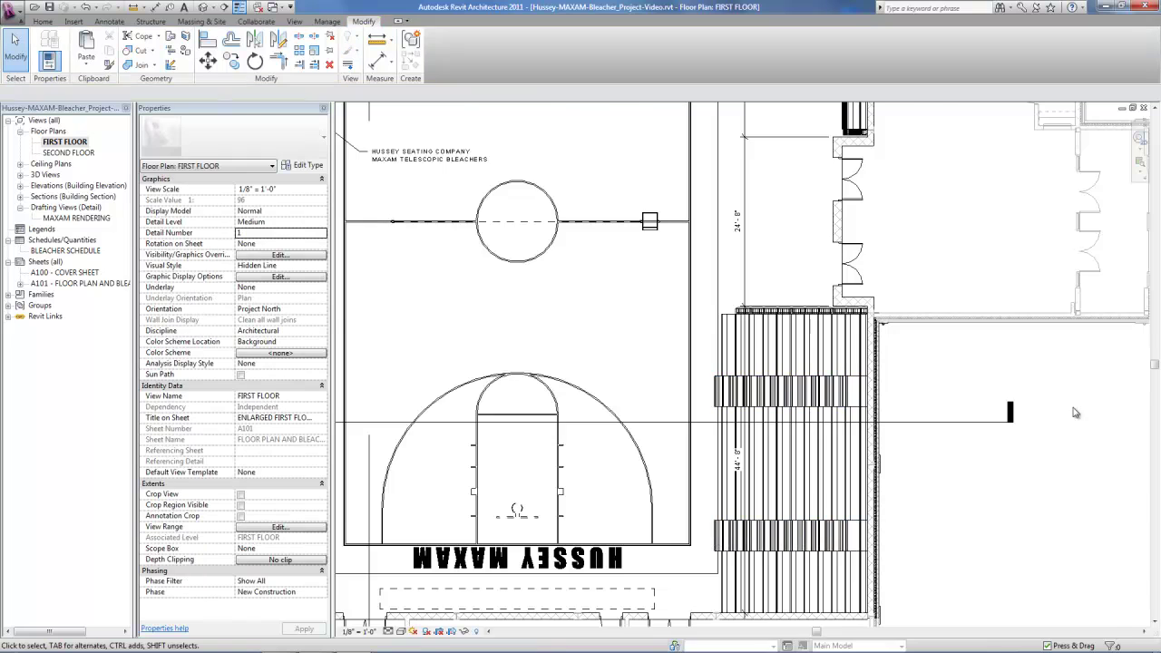
# Open the gym section view and check the dimension properties of the east bleacher bank
pyautogui.scroll(-3, 707, 399)
pyautogui.doubleClick(437, 413)
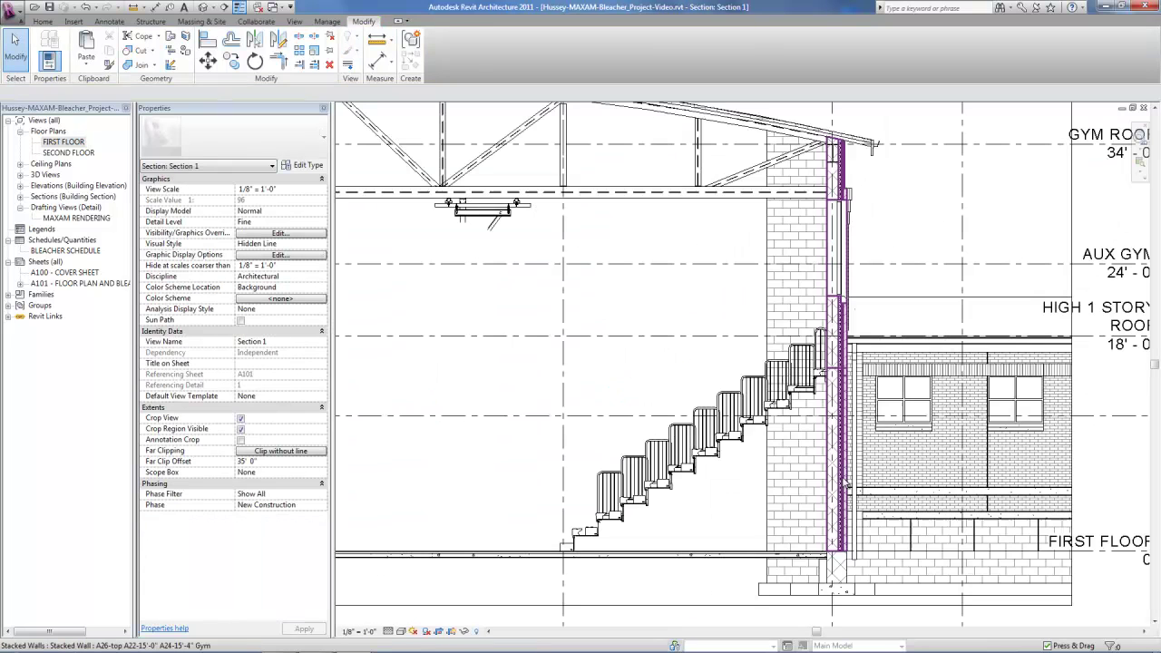
pyautogui.scroll(2, 671, 524)
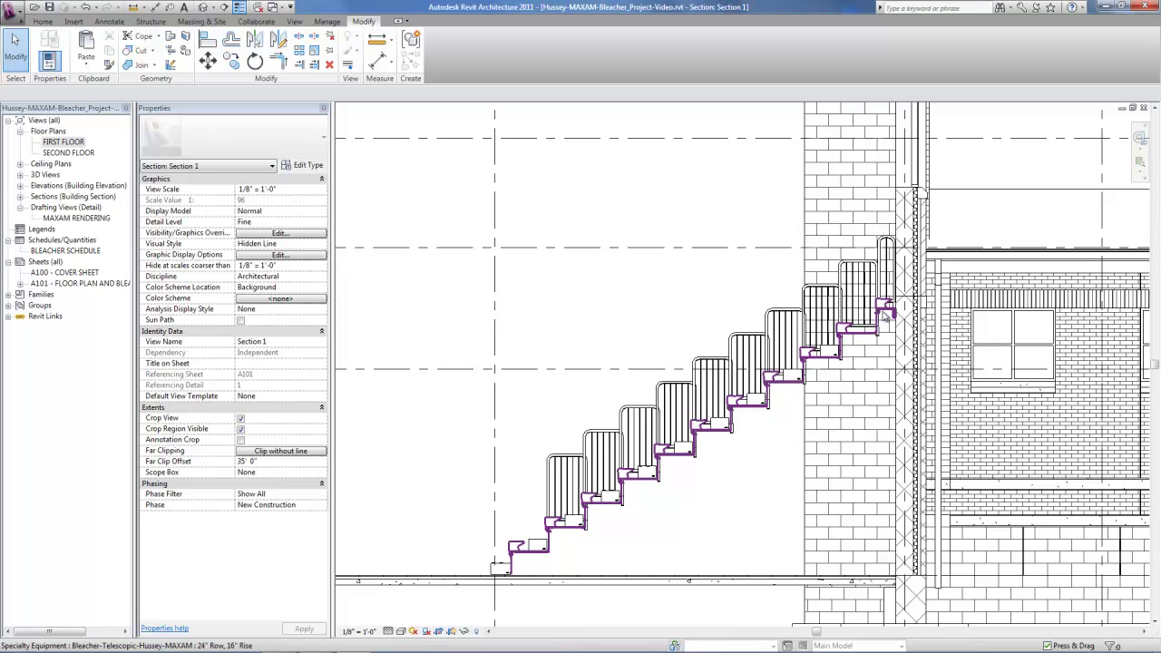
pyautogui.click(875, 312)
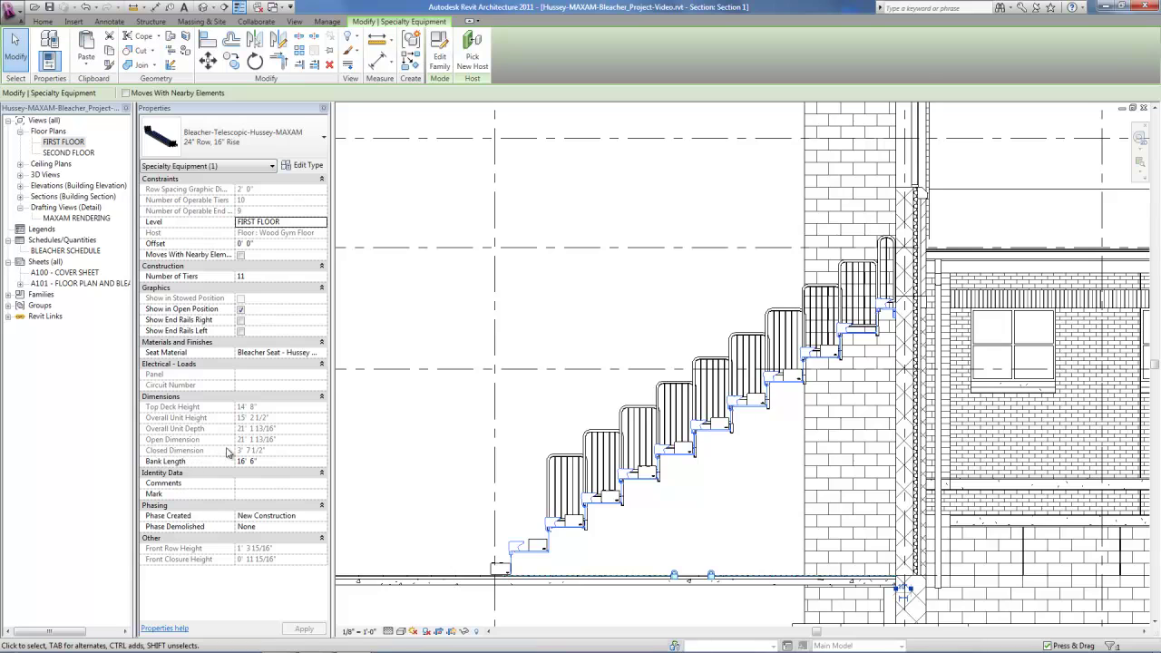
pyautogui.click(276, 463)
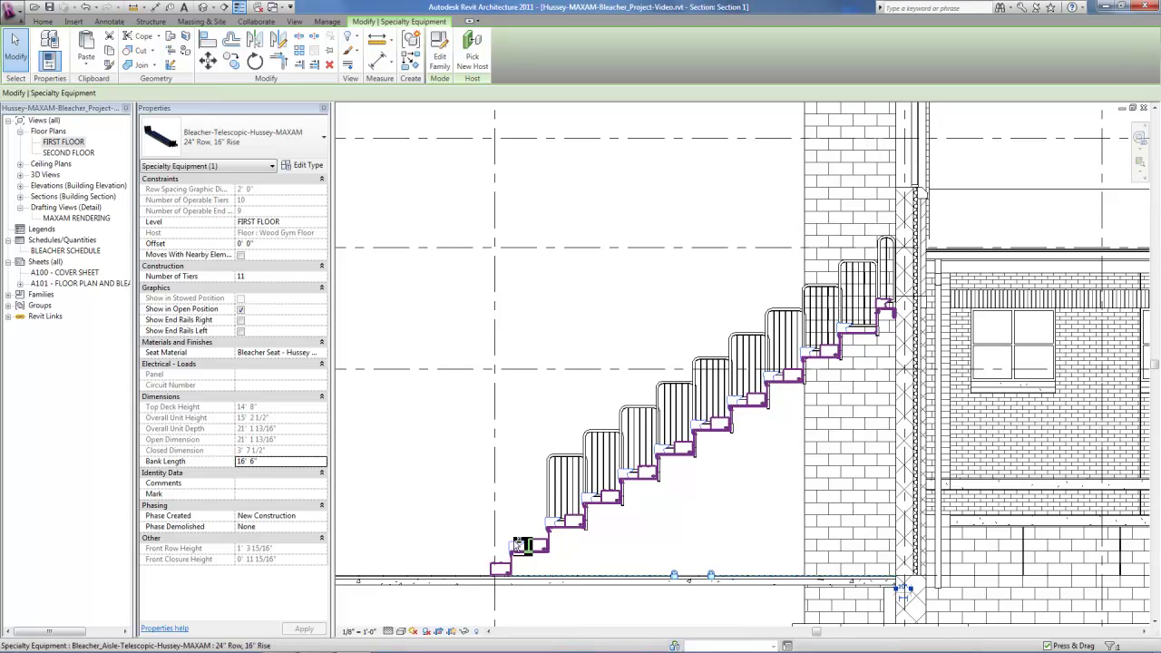
# Try turning off the open position for the east bleacher banks and aisle shown in section, and undo the change
pyautogui.keyDown('ctrl'); pyautogui.click(516, 542); pyautogui.keyUp('ctrl')
pyautogui.keyDown('ctrl'); pyautogui.click(560, 464); pyautogui.keyUp('ctrl')
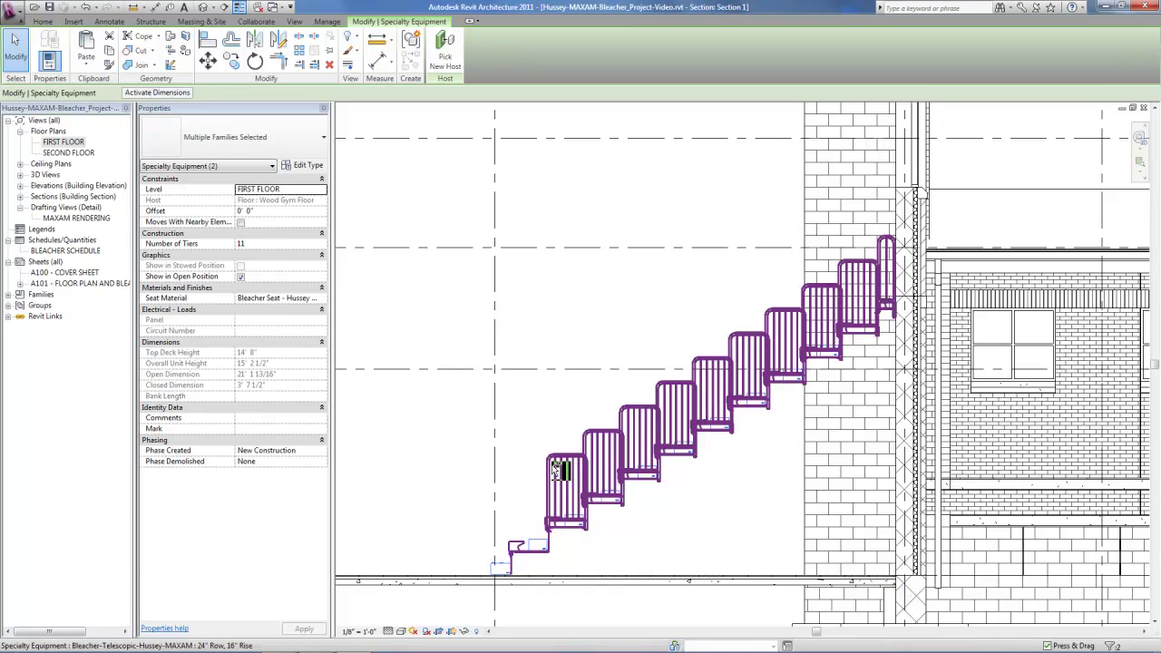
pyautogui.click(242, 278)
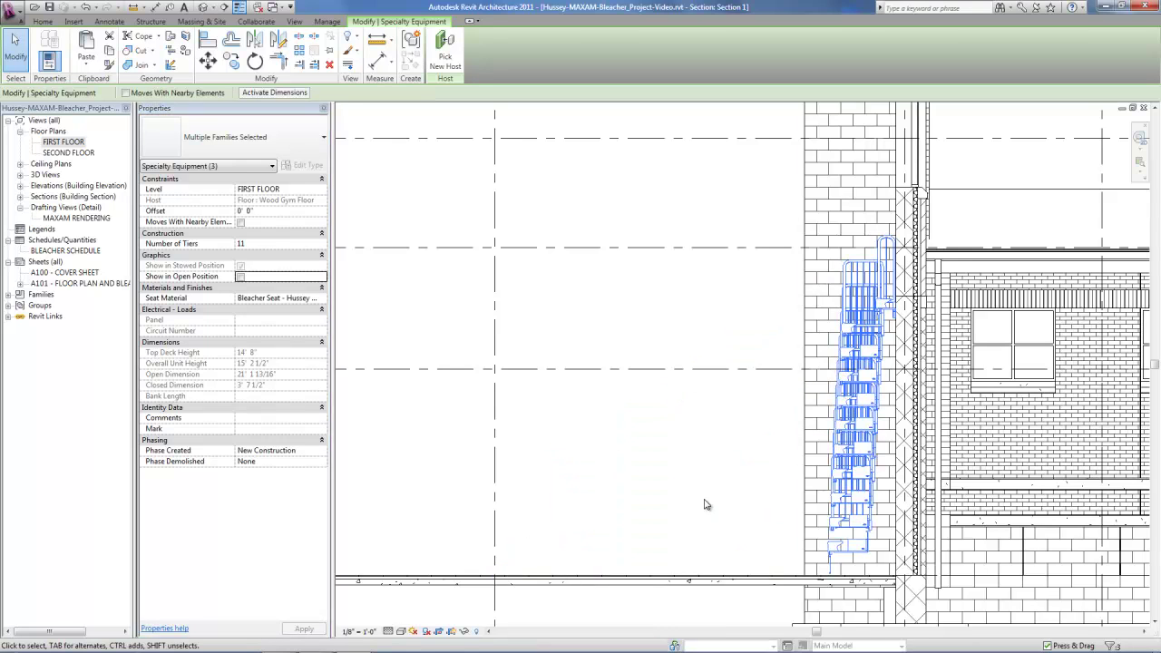
pyautogui.click(663, 478)
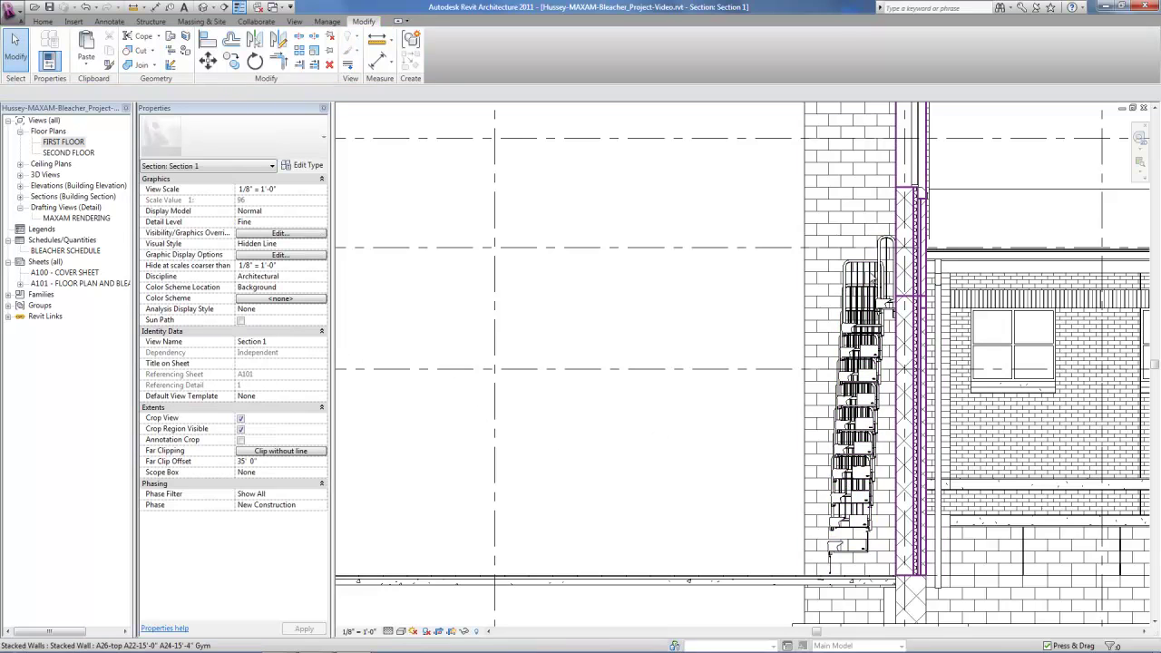
pyautogui.hotkey('ctrl', 'z')
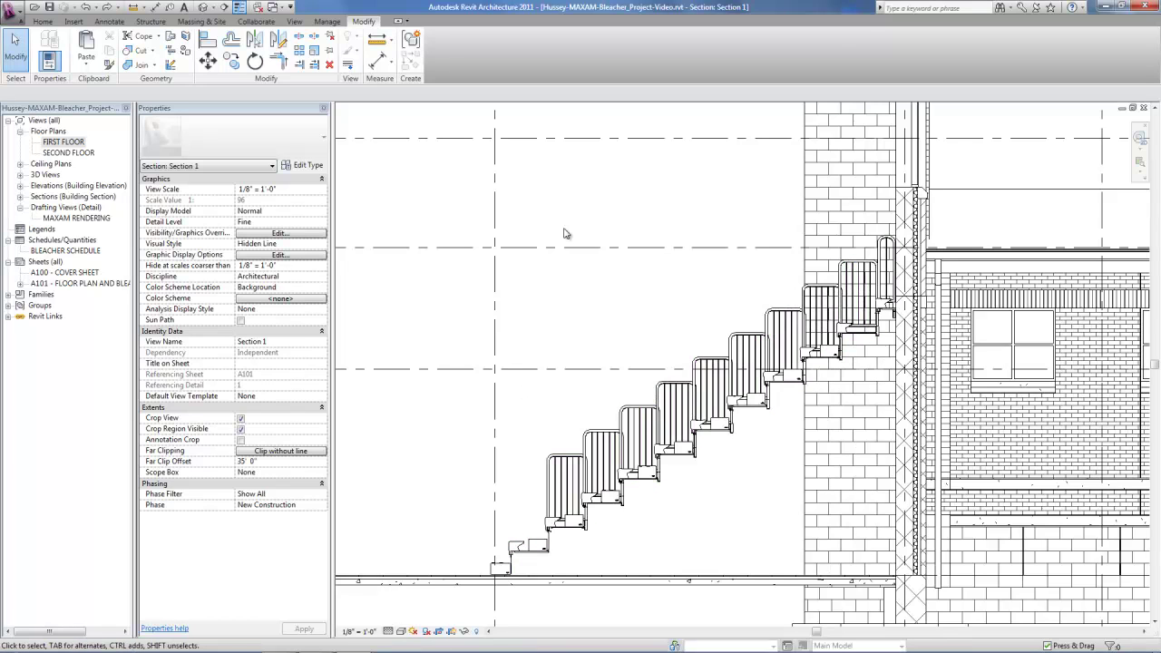
# Measure the vertical distance from above the second-highest row of the east bleachers down to the gym floor in the section view
pyautogui.scroll(-4, 673, 362)
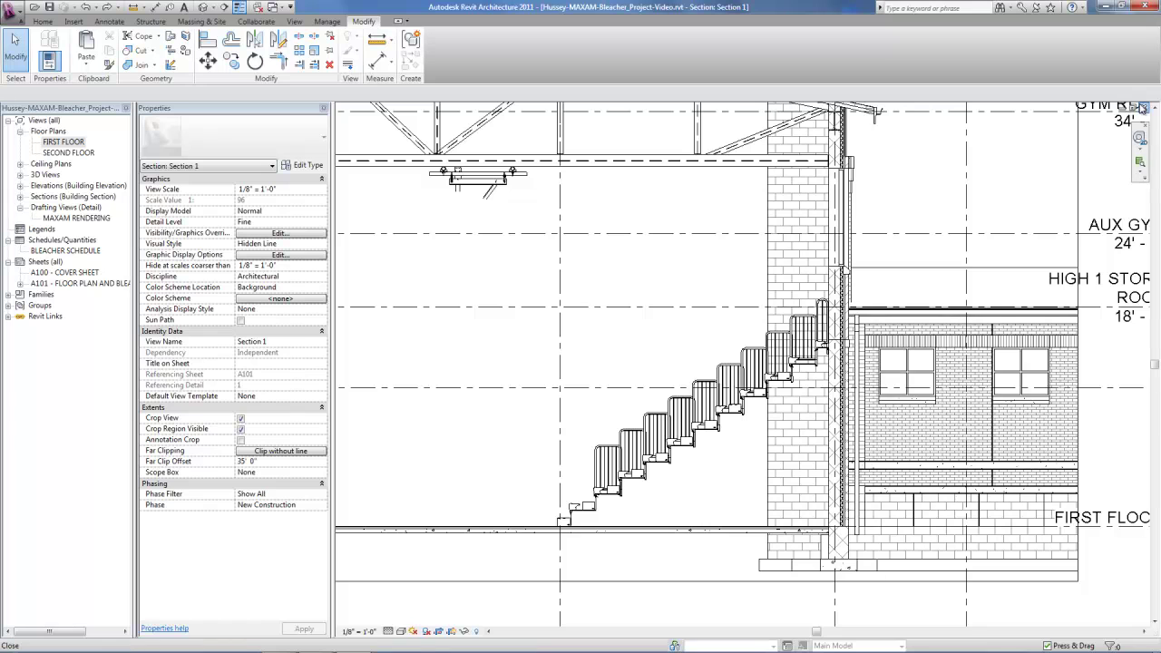
pyautogui.scroll(-2, 758, 336)
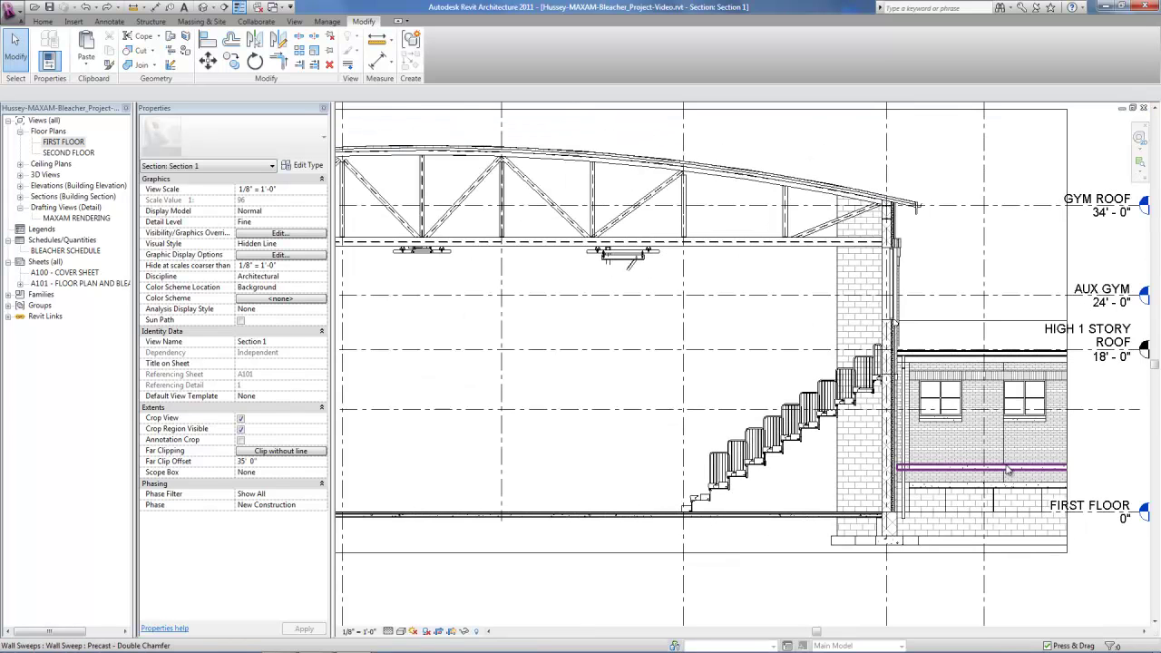
pyautogui.scroll(1, 742, 478)
pyautogui.scroll(3, 741, 478)
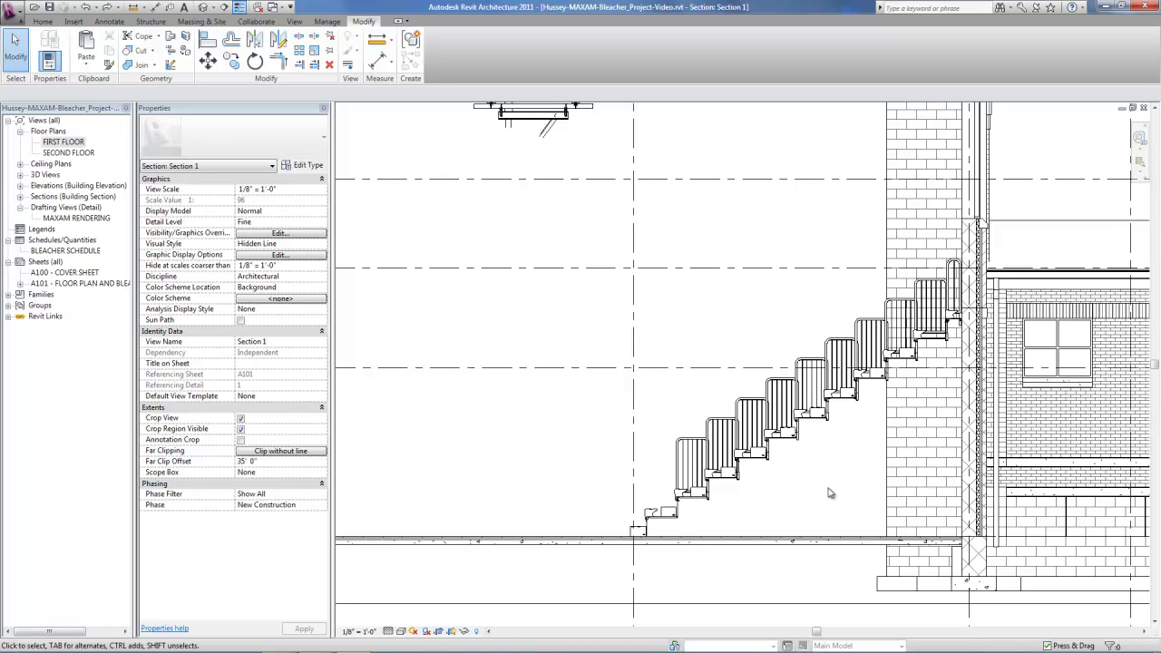
pyautogui.scroll(2, 828, 493)
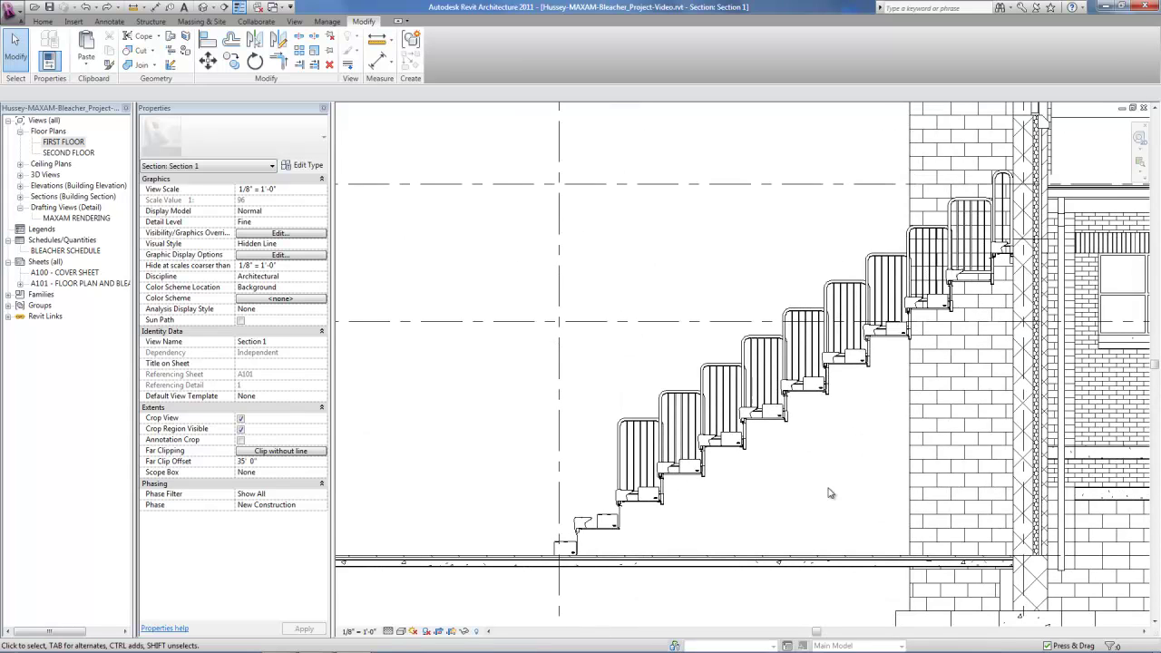
pyautogui.click(133, 7)
pyautogui.scroll(5, 1101, 198)
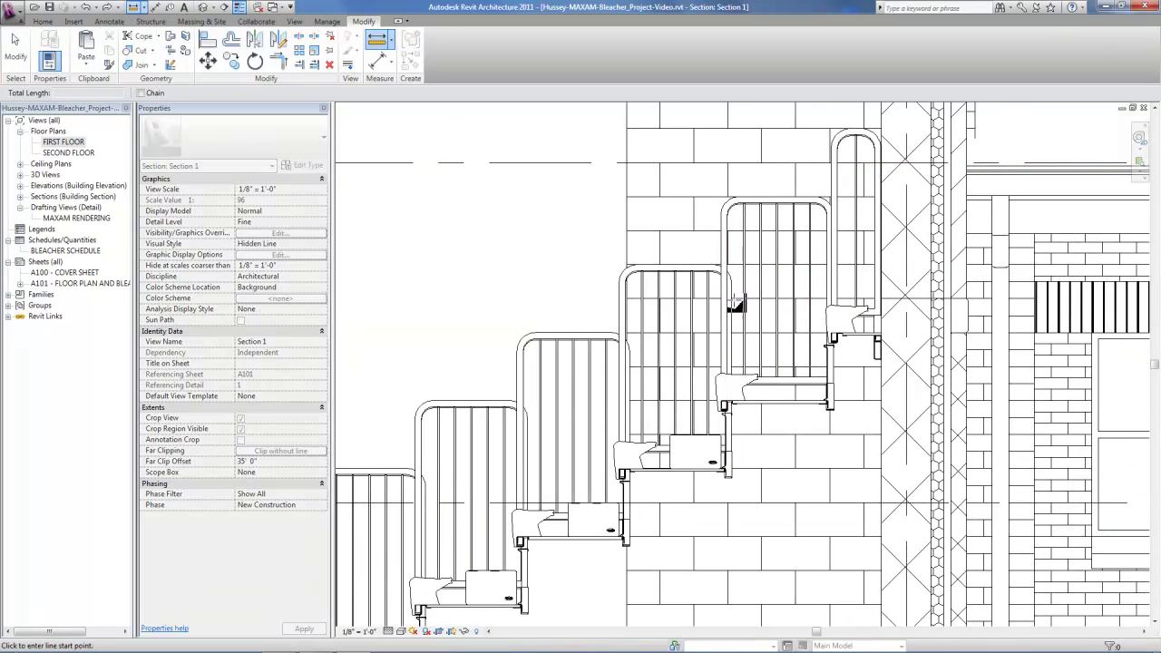
pyautogui.click(732, 299)
pyautogui.scroll(-1, 727, 184)
pyautogui.scroll(-6, 729, 181)
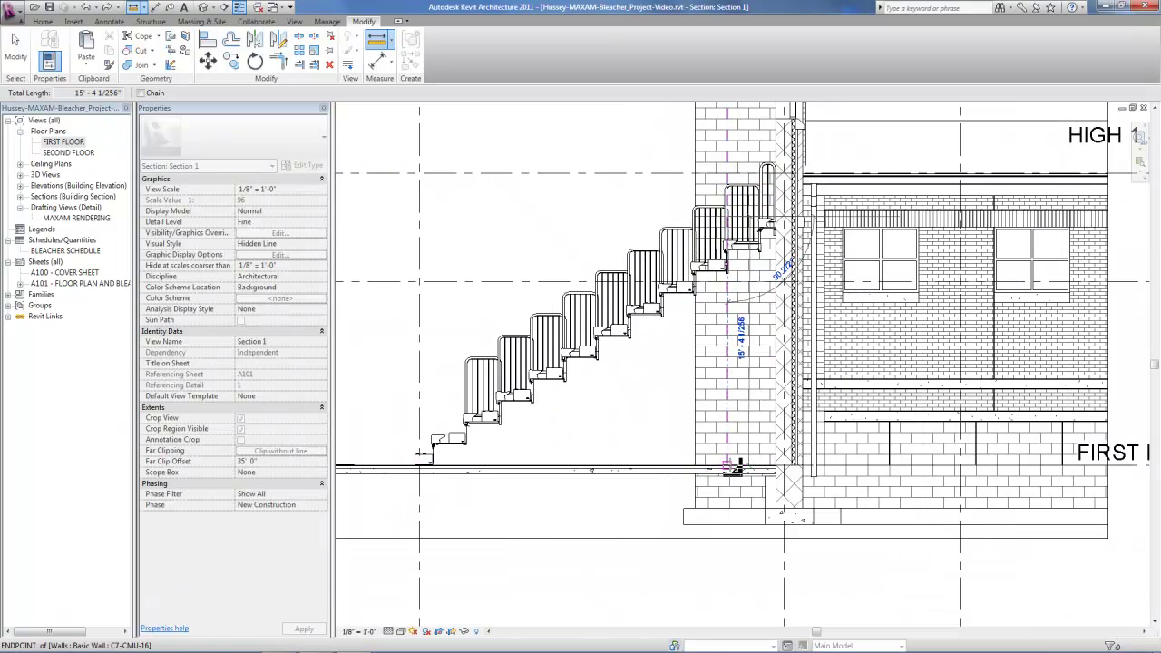
pyautogui.click(736, 466)
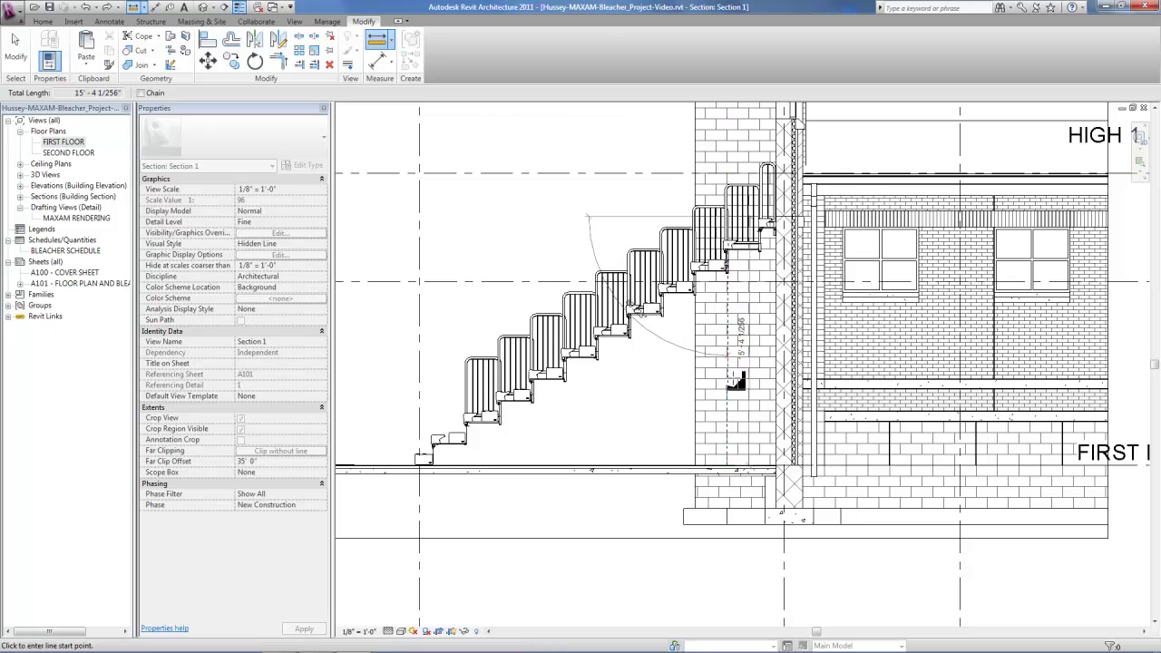
pyautogui.click(15, 50)
pyautogui.scroll(-1, 1064, 384)
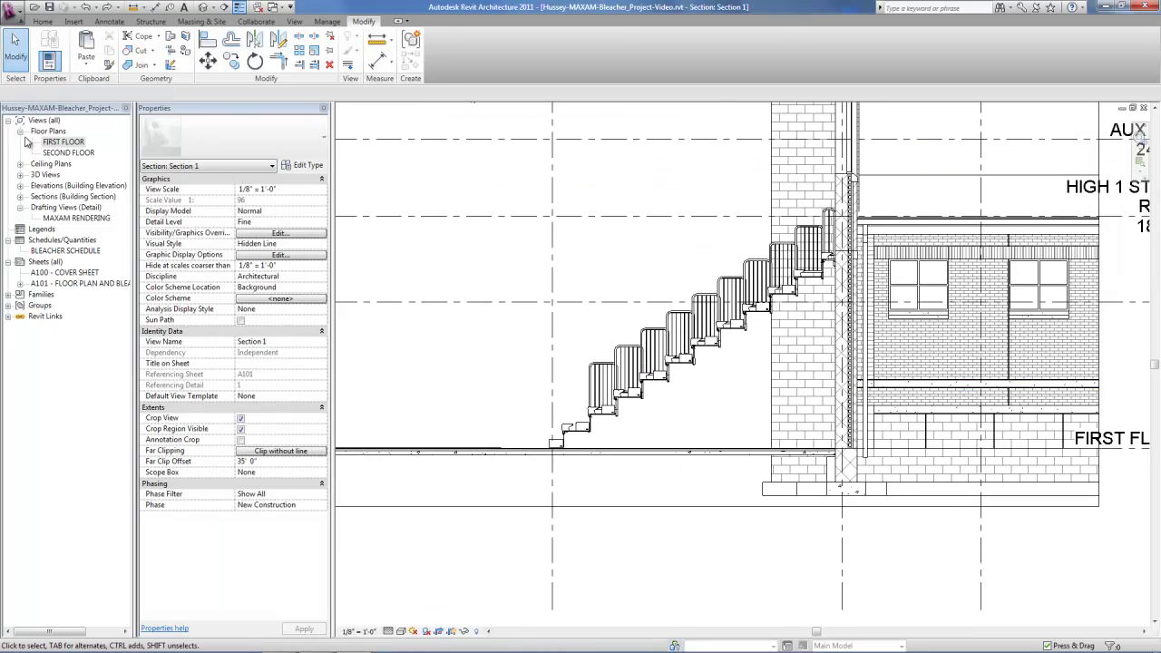
# Open the FIRST FLOOR plan and place a perspective camera at the upper rows of the southeast bleachers, aimed northwest across the gym
pyautogui.doubleClick(63, 141)
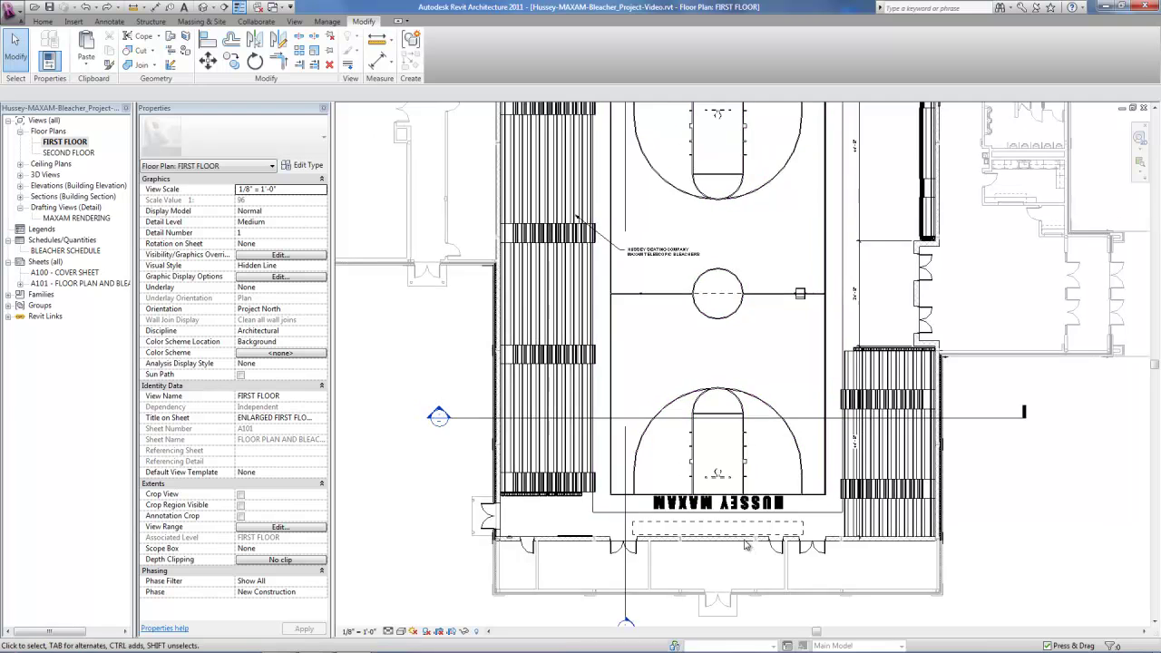
pyautogui.scroll(-2, 745, 545)
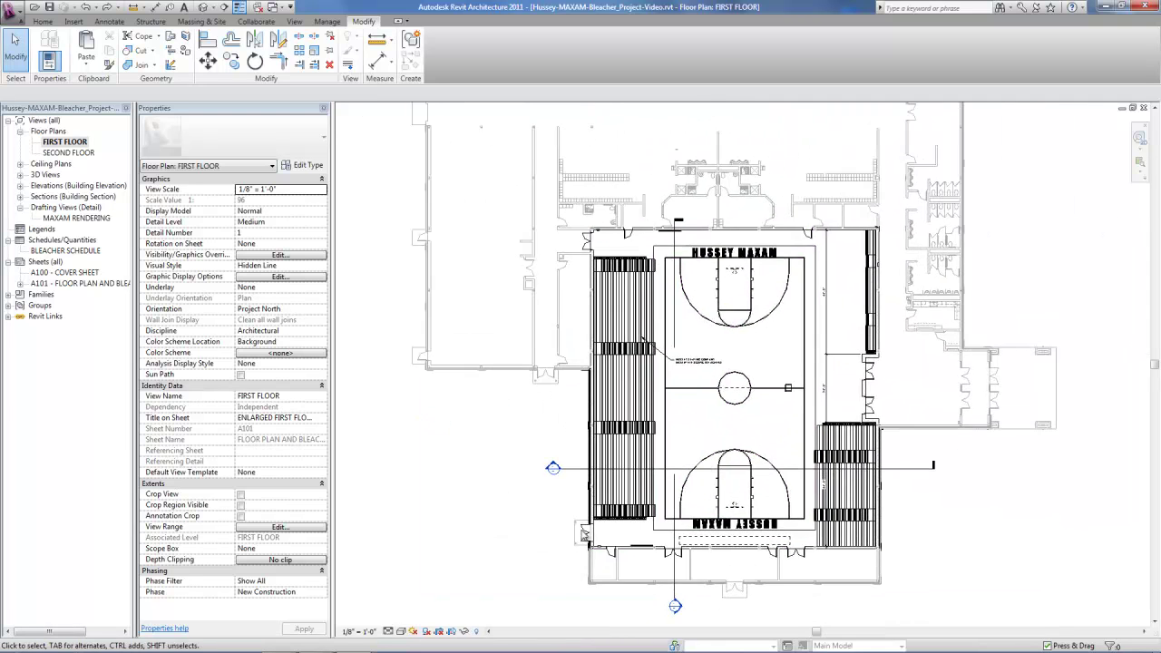
pyautogui.scroll(3, 581, 533)
pyautogui.scroll(-2, 581, 534)
pyautogui.scroll(1, 1078, 543)
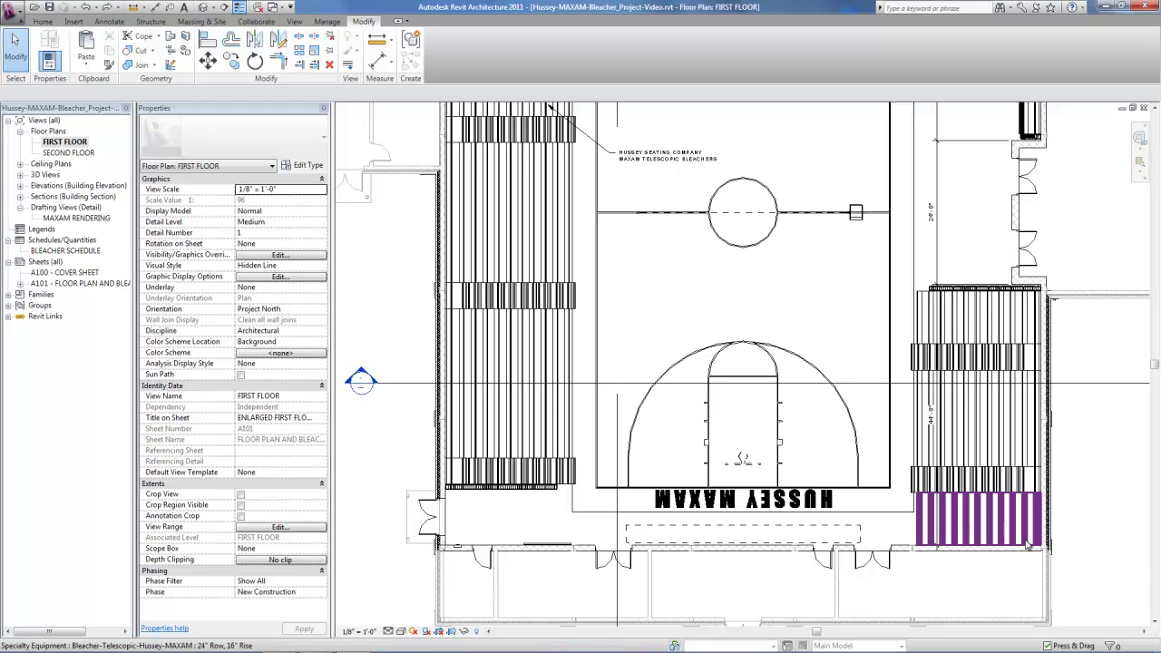
pyautogui.scroll(2, 1027, 545)
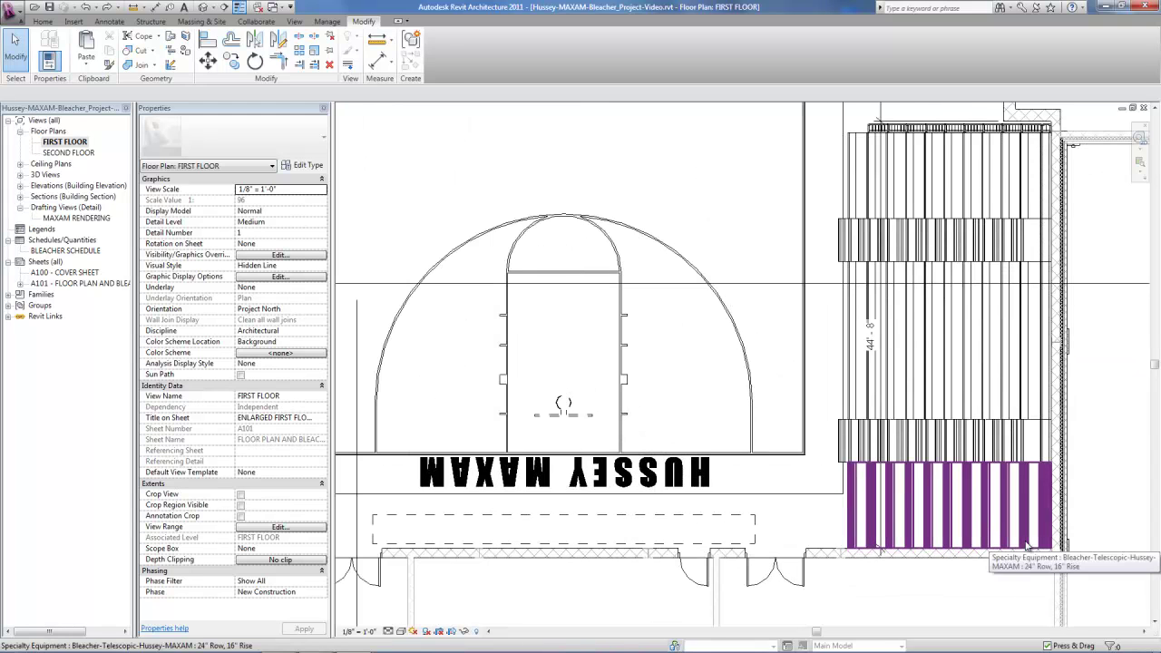
pyautogui.press('c')
pyautogui.press('a')
pyautogui.click(1023, 541)
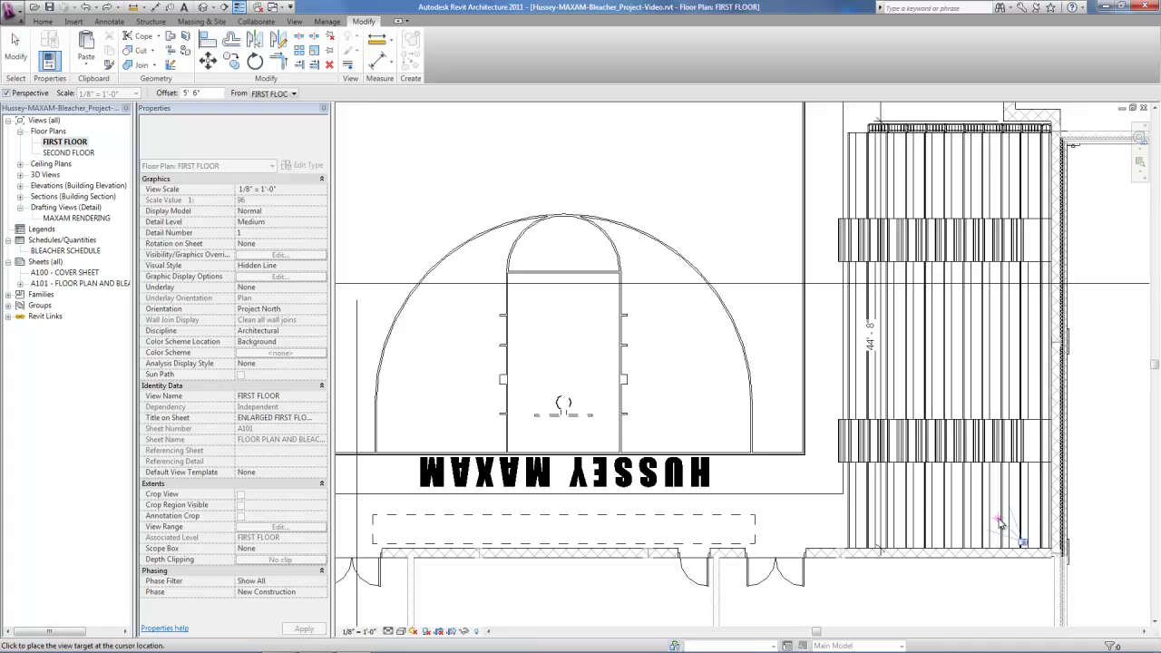
pyautogui.scroll(-6, 999, 523)
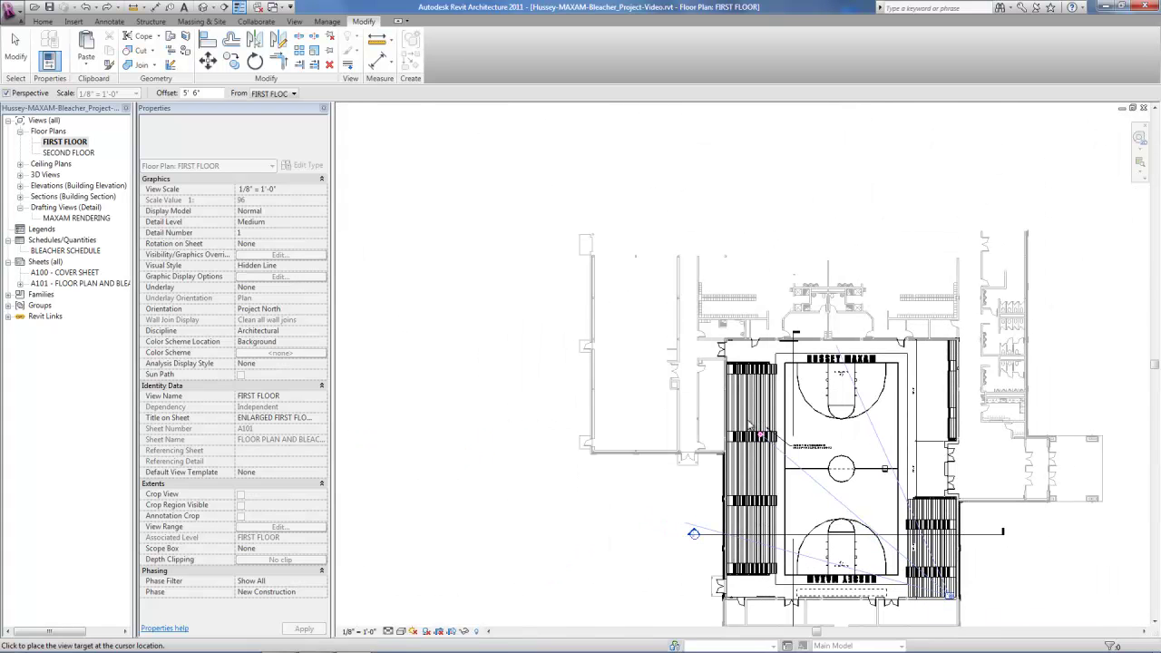
pyautogui.click(663, 211)
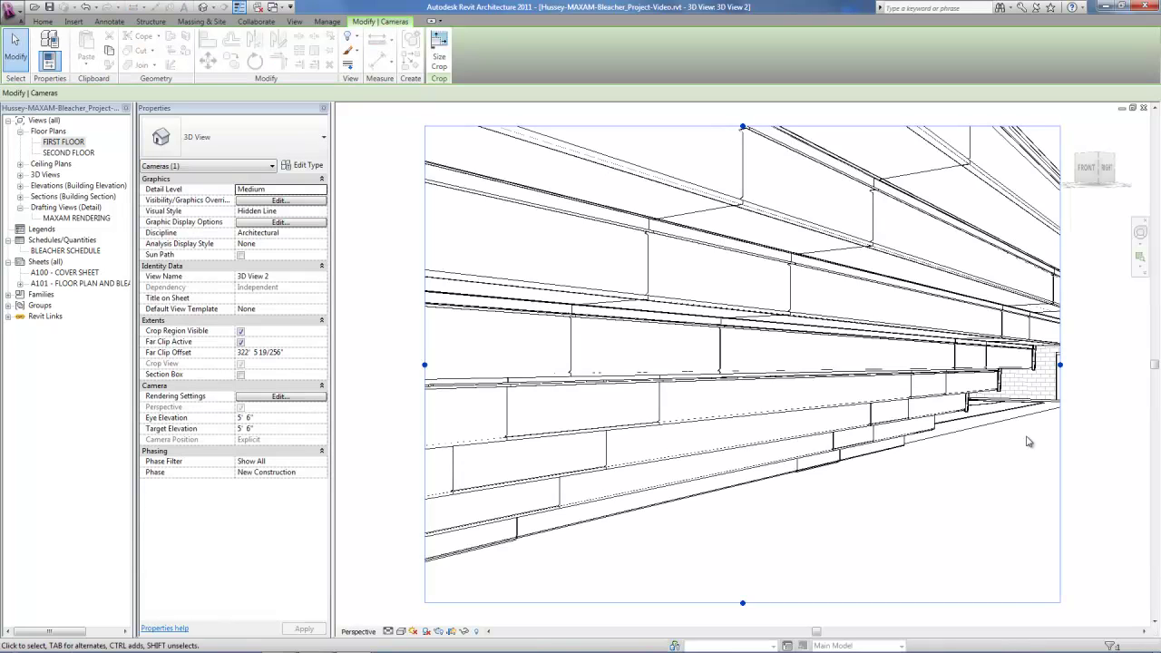
# Set the camera's eye elevation to 15' 4" and display the perspective view as Shaded with Edges
pyautogui.click(277, 417)
pyautogui.write('15 4')
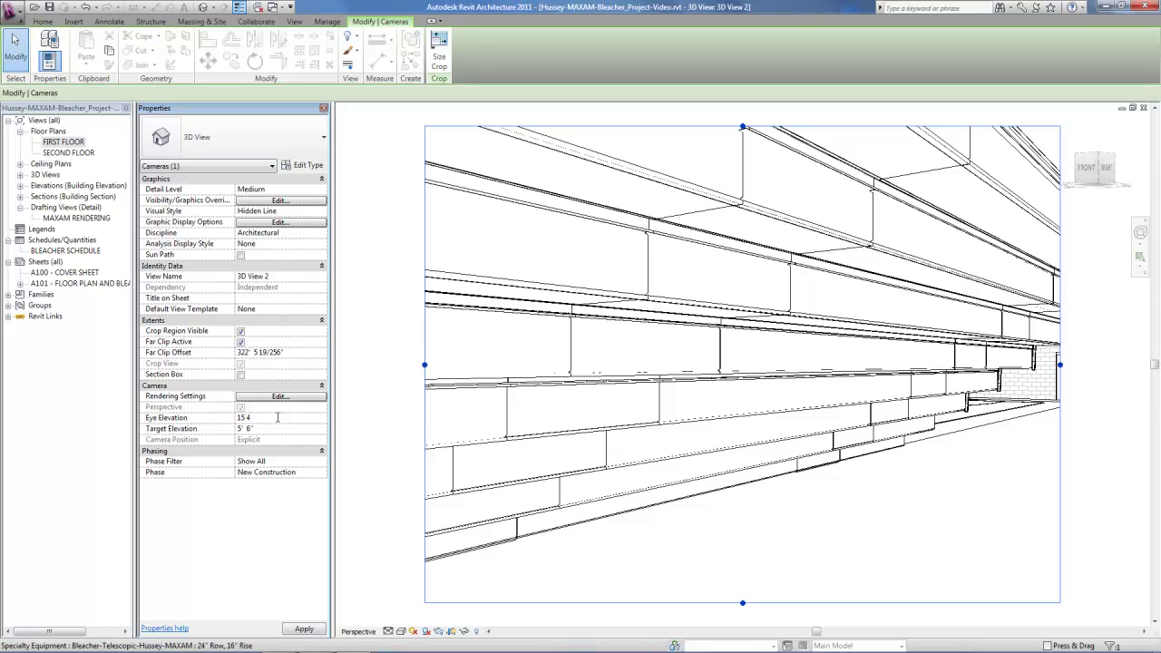
pyautogui.press('Return')
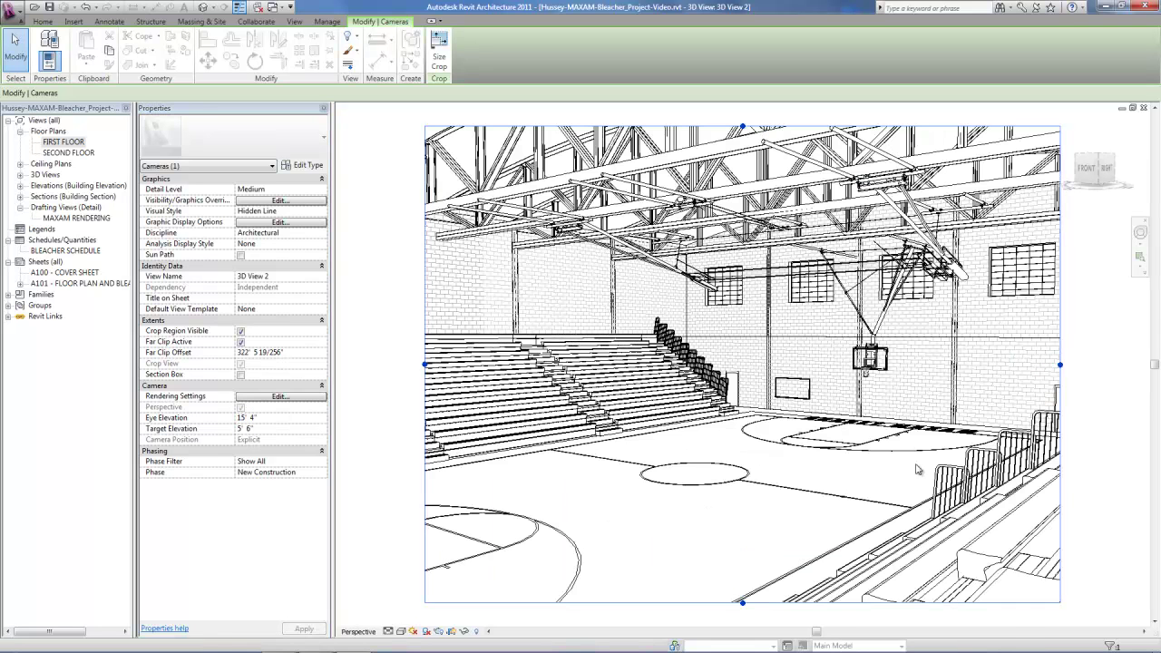
pyautogui.press('Escape')
pyautogui.press('s')
pyautogui.press('d')
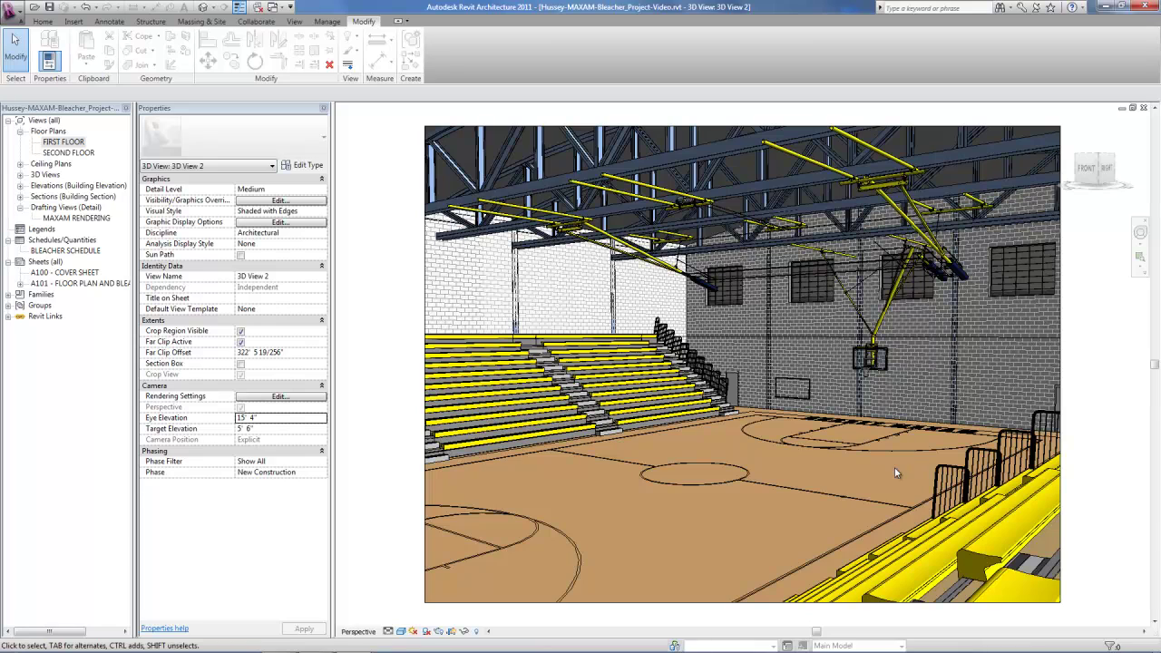
# Look around the gym from the spectator camera with the SteeringWheel to examine sightlines, the opposite bleachers and the roof trusses
pyautogui.click(1143, 237)
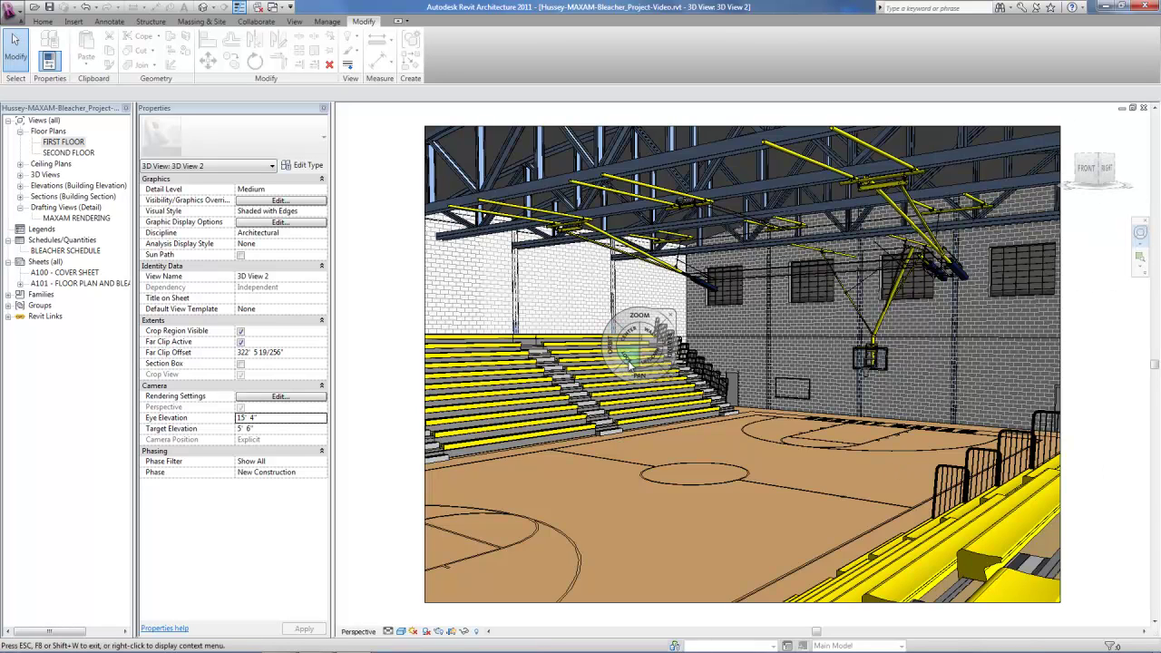
pyautogui.moveTo(632, 360)
pyautogui.mouseDown()
pyautogui.moveTo(639, 371)
pyautogui.moveTo(392, 375)
pyautogui.moveTo(404, 291)
pyautogui.mouseUp()
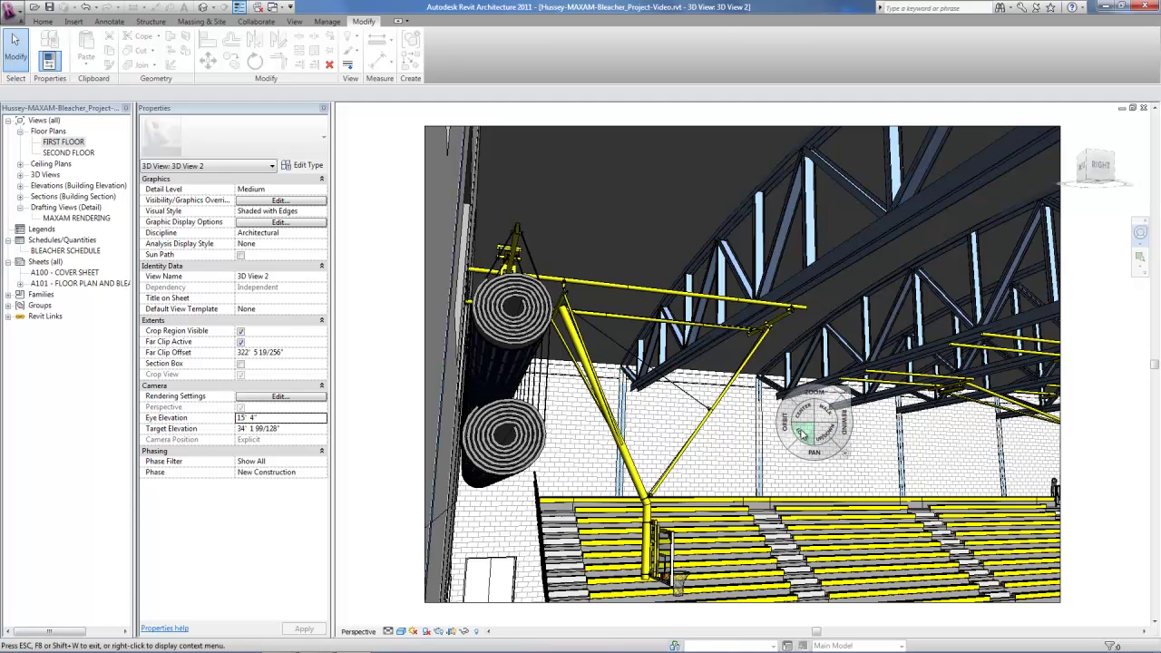
pyautogui.moveTo(802, 435); pyautogui.dragTo(810, 430)
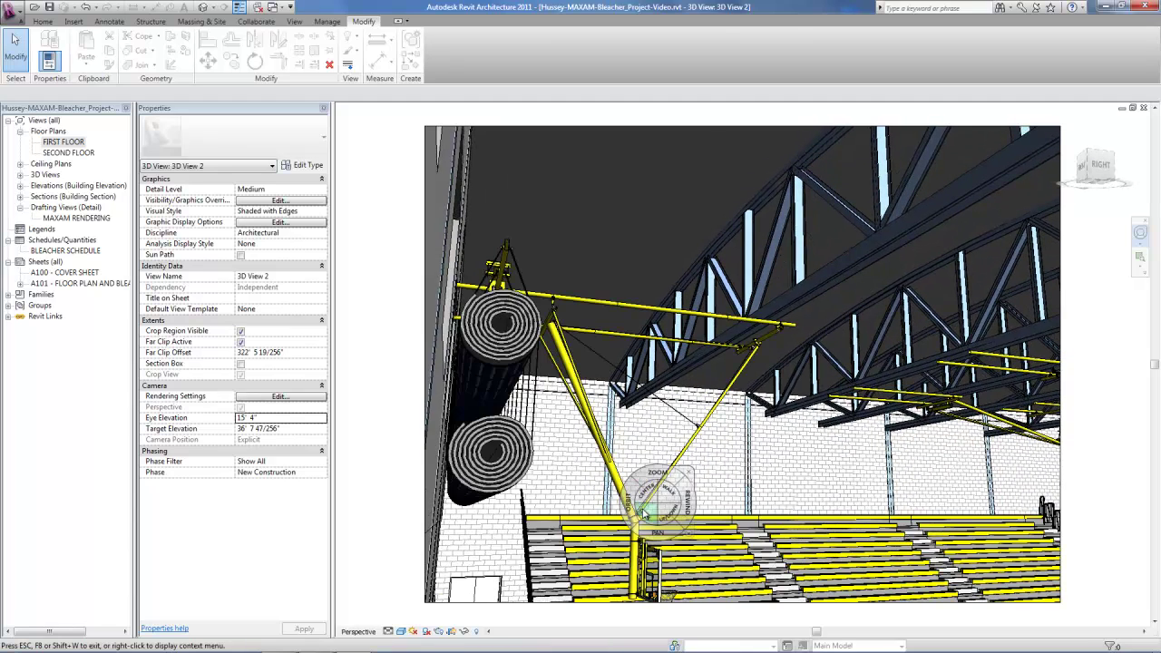
pyautogui.moveTo(689, 499); pyautogui.dragTo(941, 525)
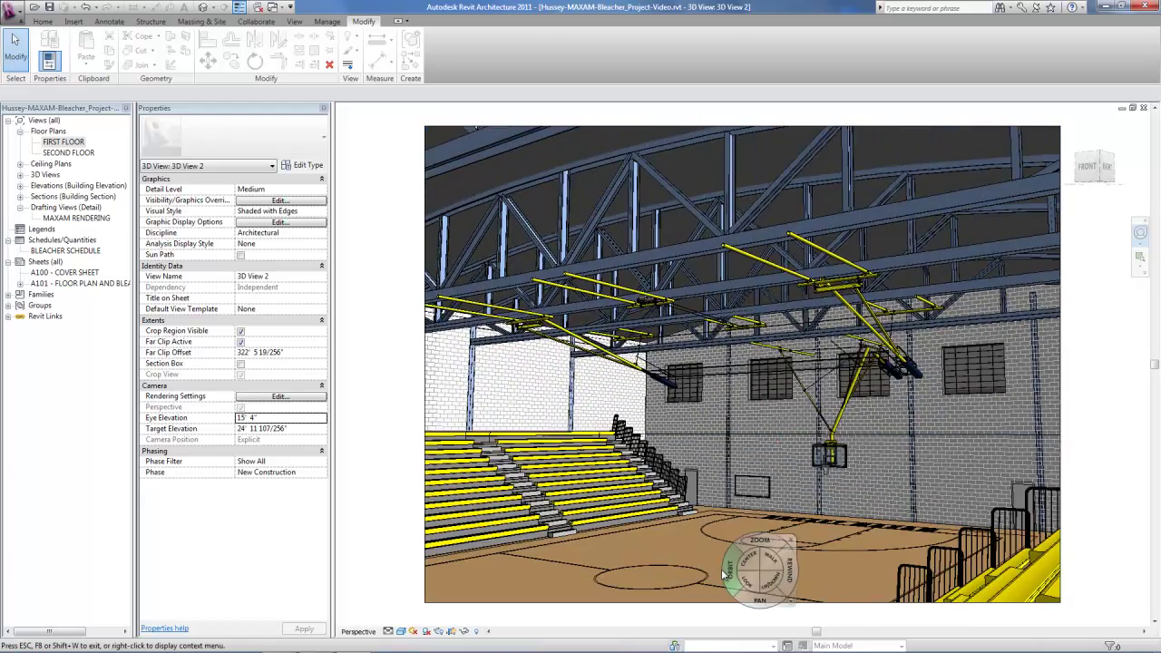
pyautogui.moveTo(746, 580); pyautogui.dragTo(690, 572)
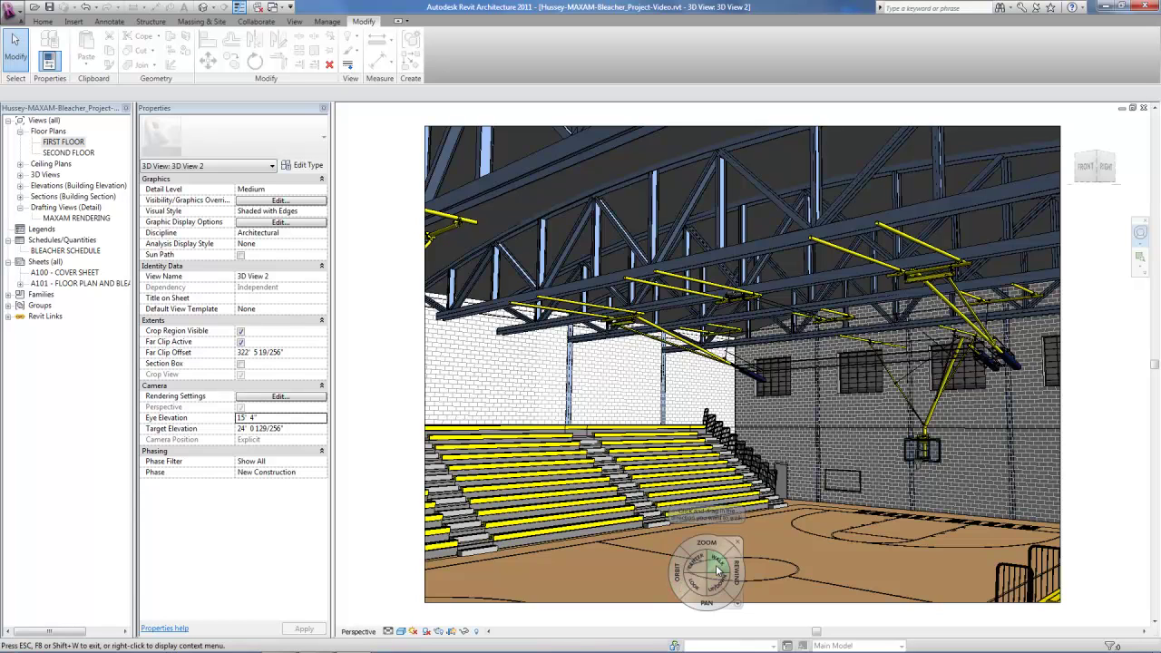
pyautogui.moveTo(701, 585); pyautogui.dragTo(716, 544)
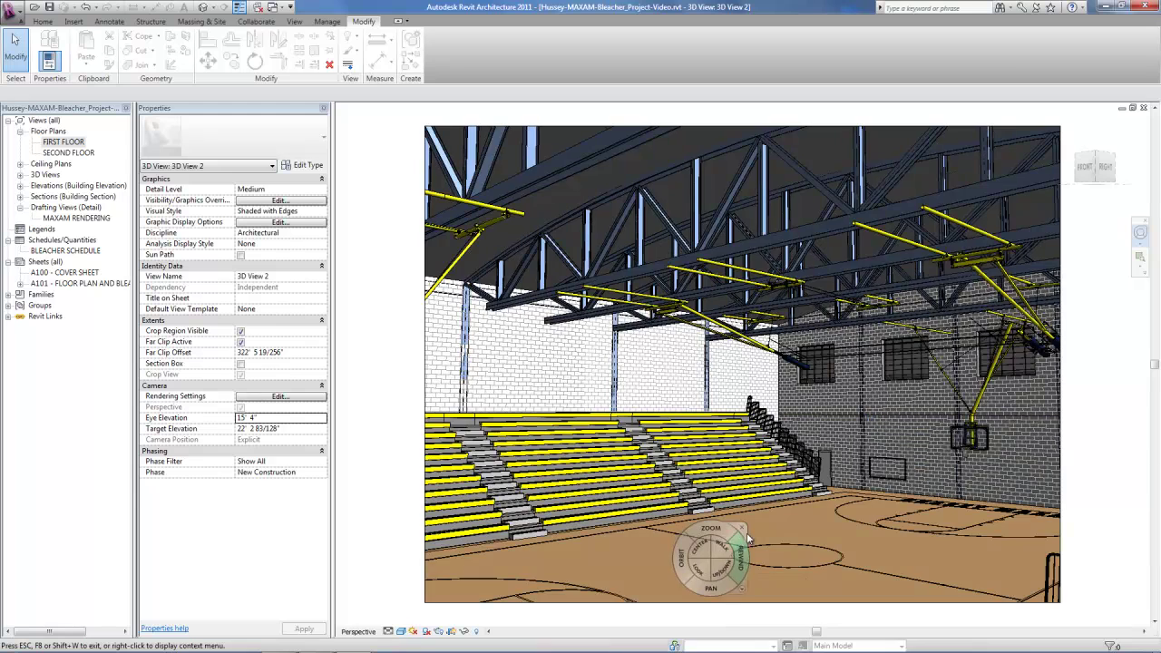
pyautogui.click(747, 526)
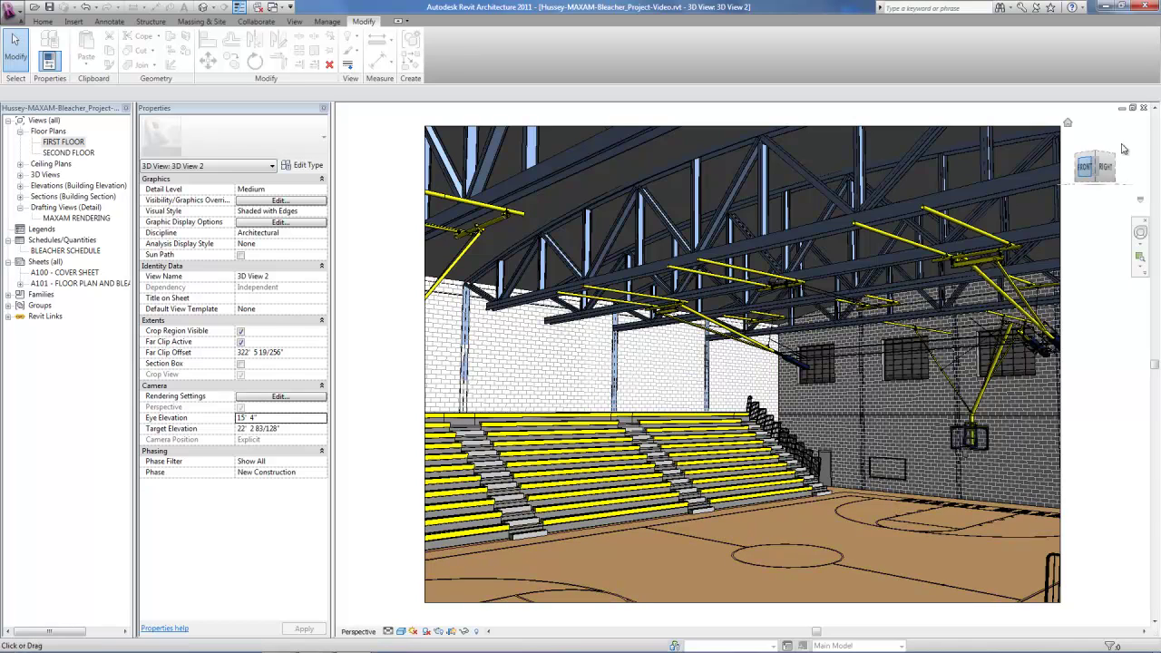
# Close the camera view and open the type properties of the middle bank of the southeast bleachers, collapsing the constraints group
pyautogui.click(1143, 108)
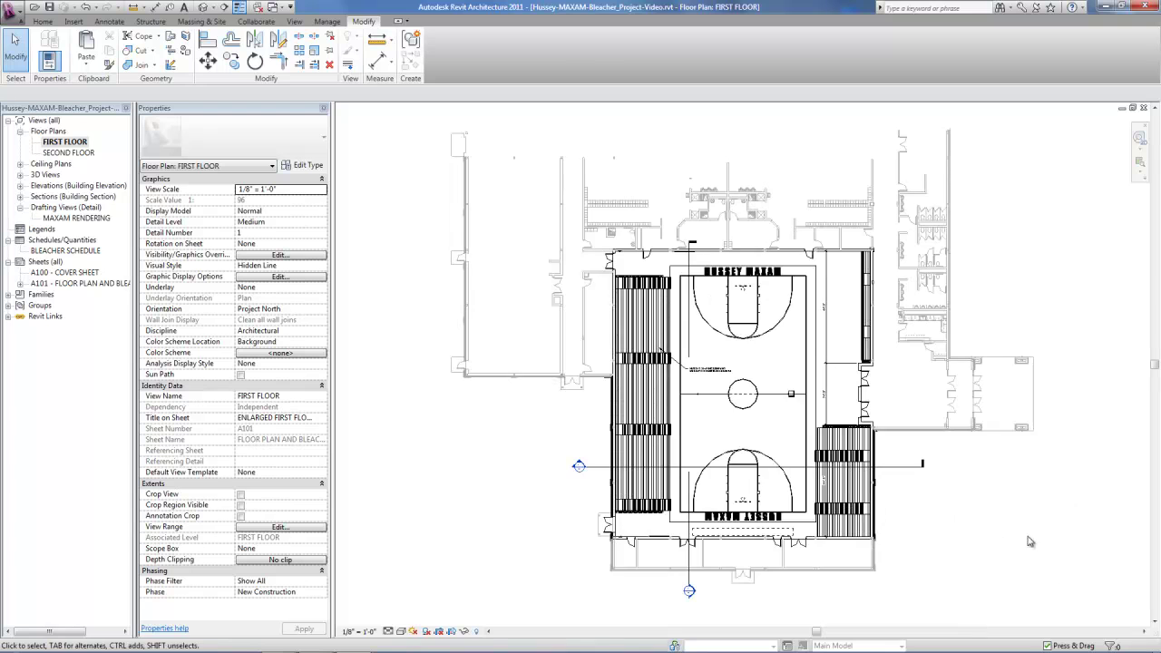
pyautogui.scroll(5, 901, 545)
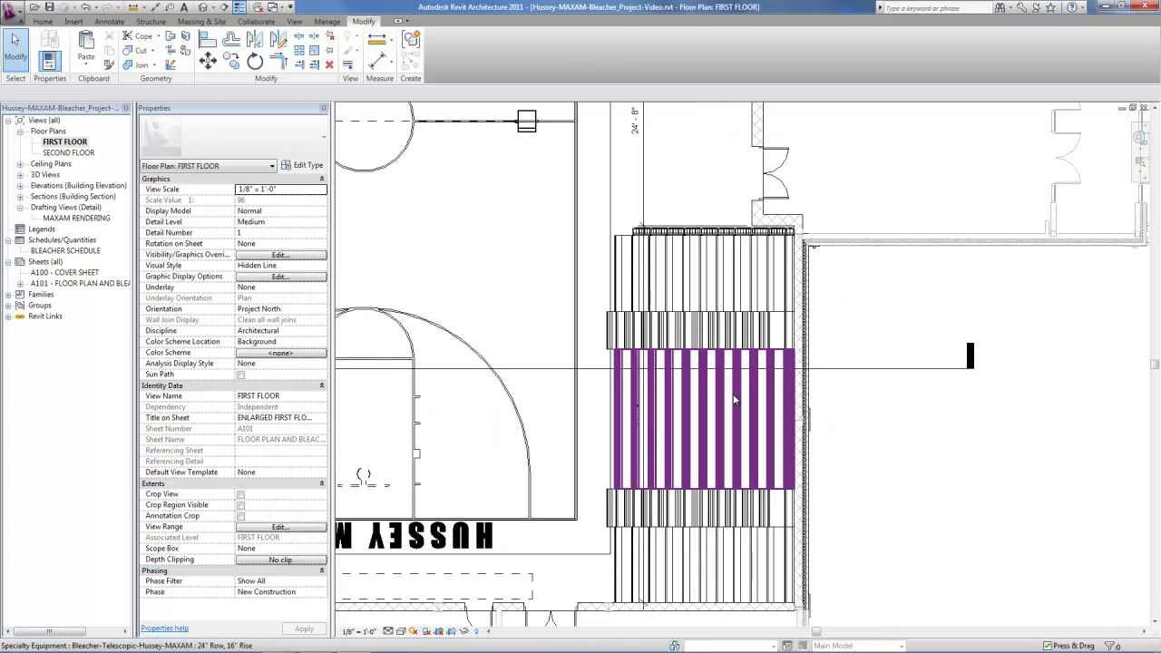
pyautogui.click(726, 408)
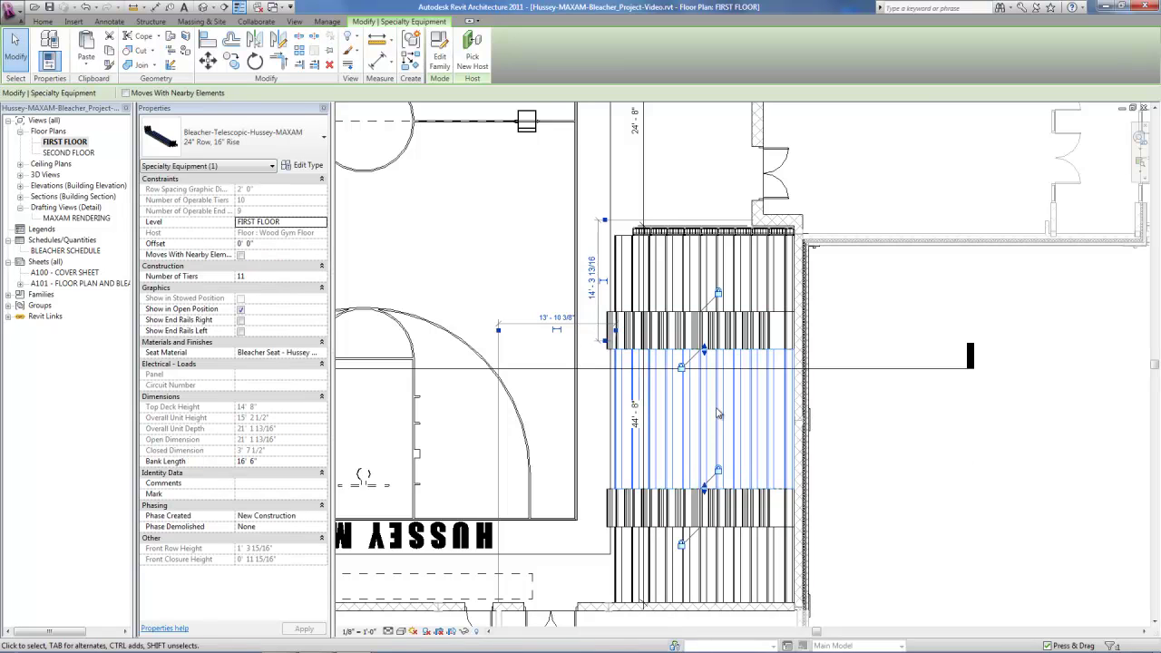
pyautogui.click(302, 164)
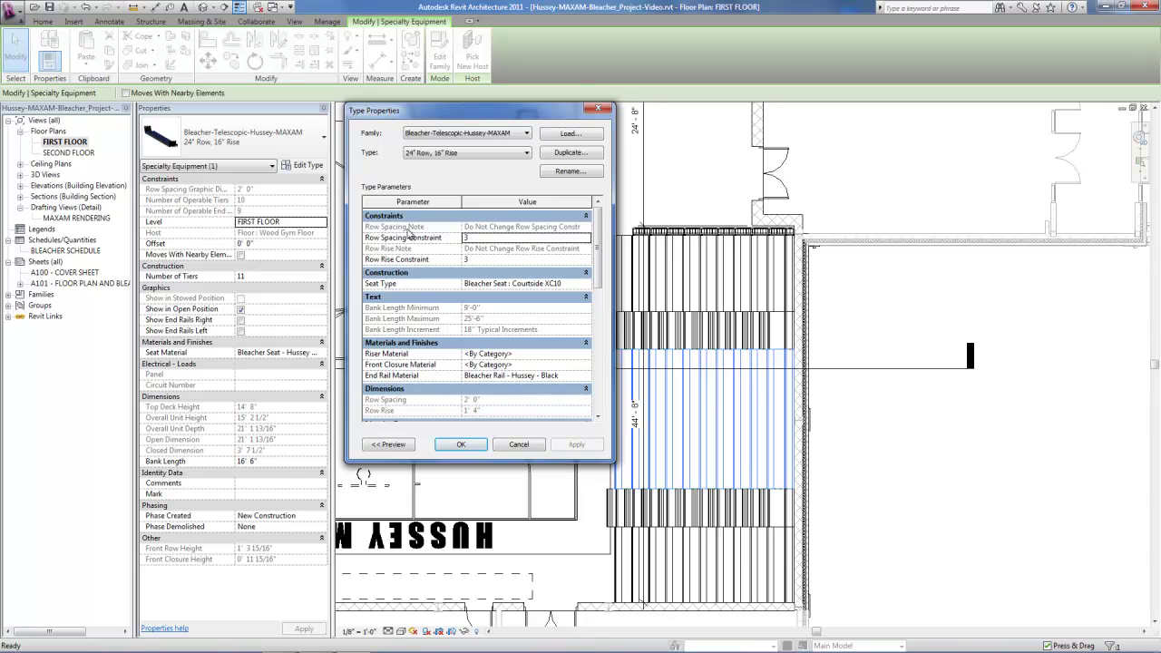
pyautogui.click(455, 214)
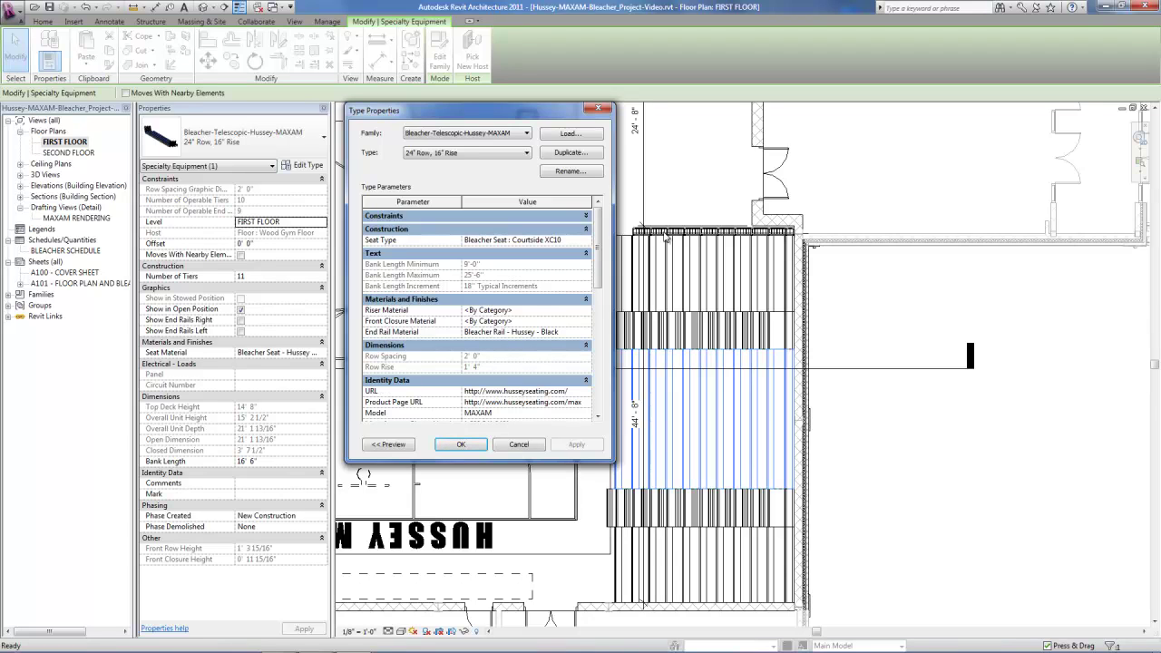
# Review the materials available for the bleacher type's end rails without changing them, and examine its dimensions and identity data
pyautogui.click(580, 333)
pyautogui.click(585, 333)
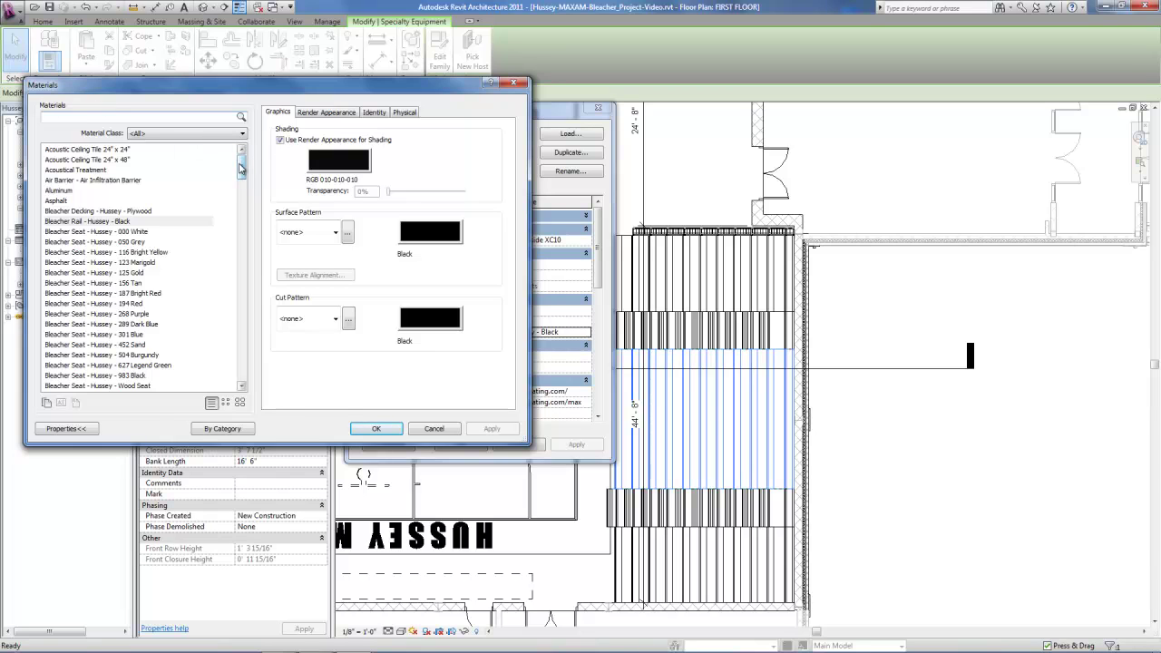
pyautogui.moveTo(241, 168)
pyautogui.mouseDown()
pyautogui.moveTo(240, 184)
pyautogui.moveTo(241, 173)
pyautogui.mouseUp()
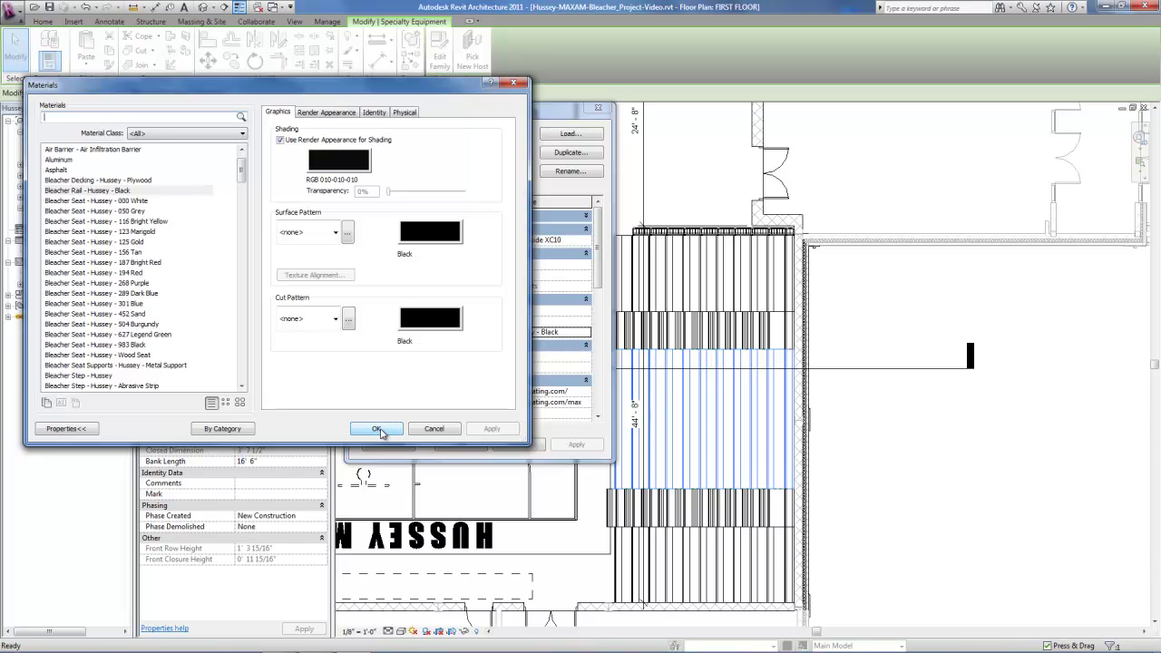
pyautogui.click(512, 83)
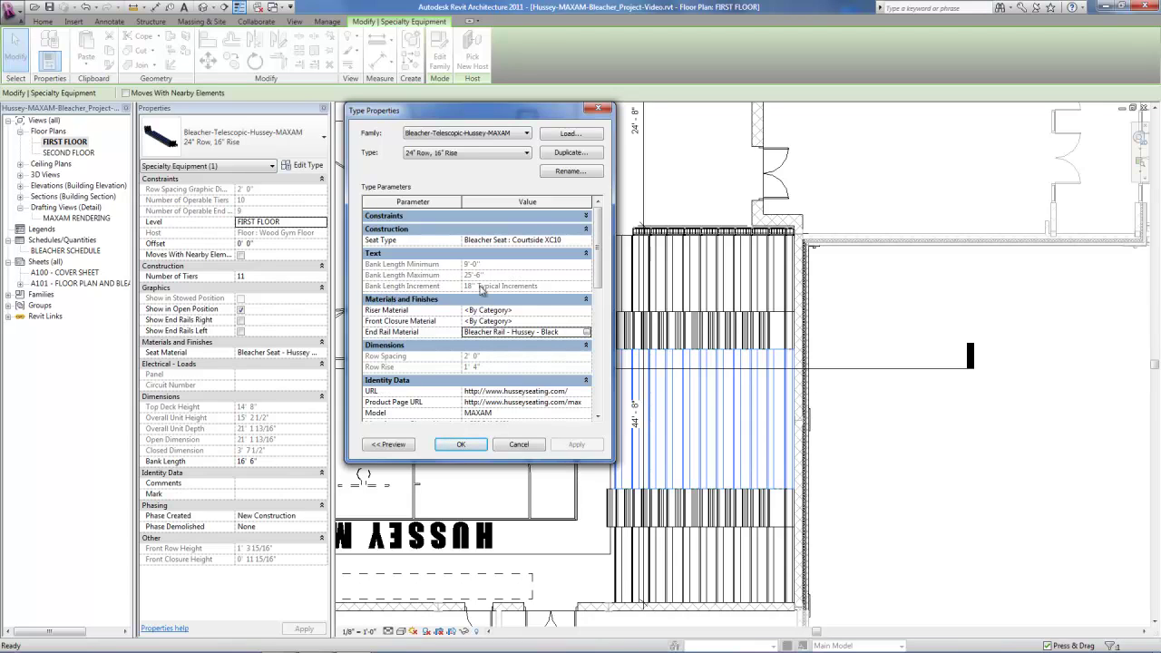
pyautogui.moveTo(595, 258); pyautogui.dragTo(597, 315)
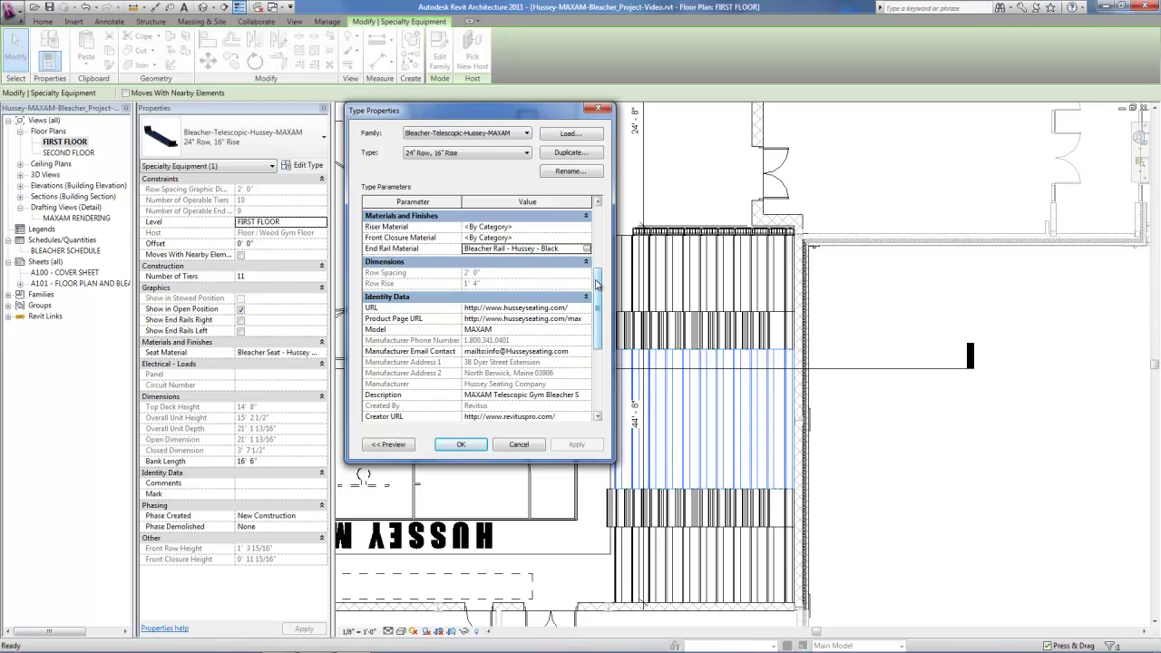
pyautogui.moveTo(596, 284); pyautogui.dragTo(598, 326)
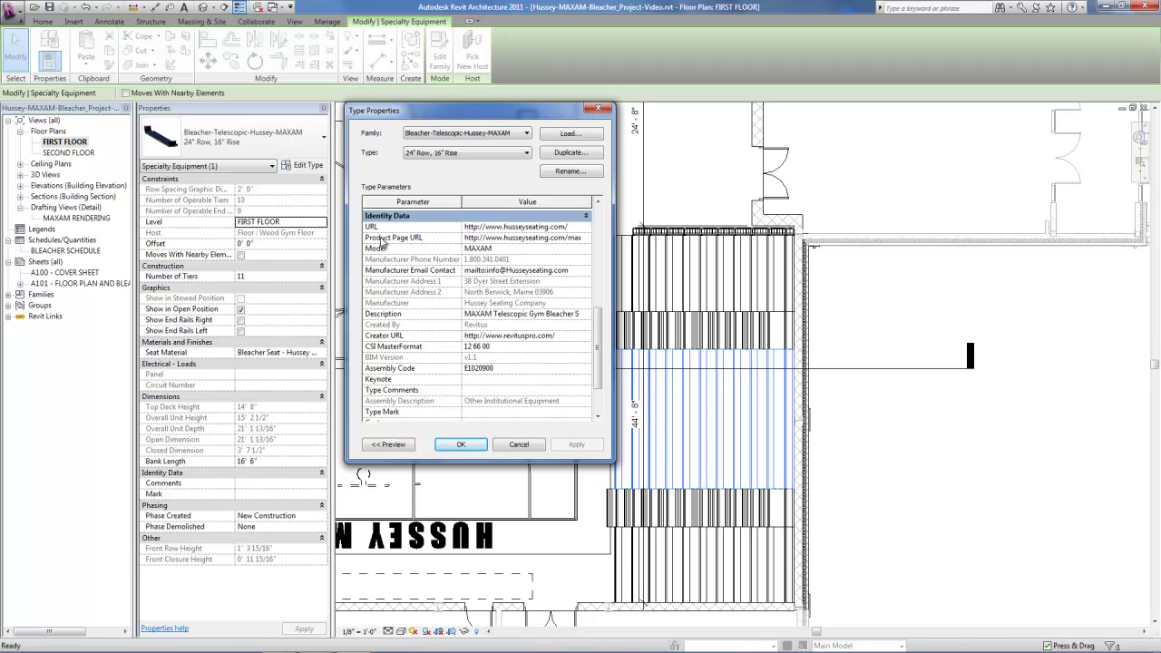
# Open the bleacher type's product page URL, review the MAXAM Telescopic Gym Bleachers page, and close both the page and the type properties
pyautogui.click(491, 239)
pyautogui.click(585, 238)
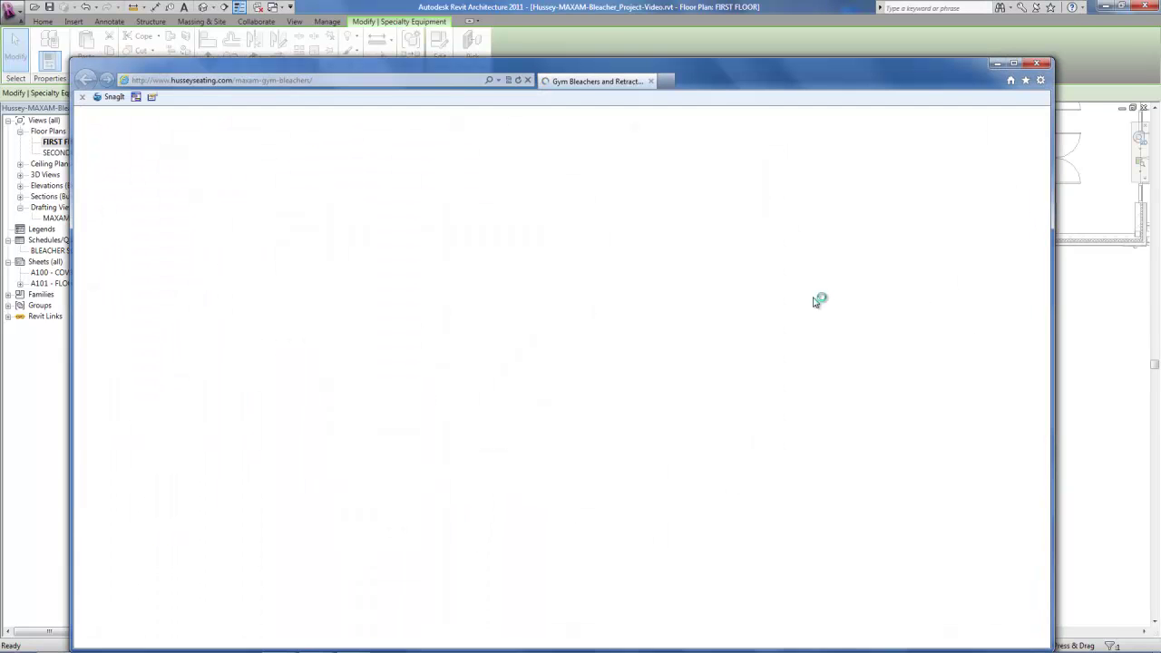
pyautogui.moveTo(742, 63); pyautogui.dragTo(743, 34)
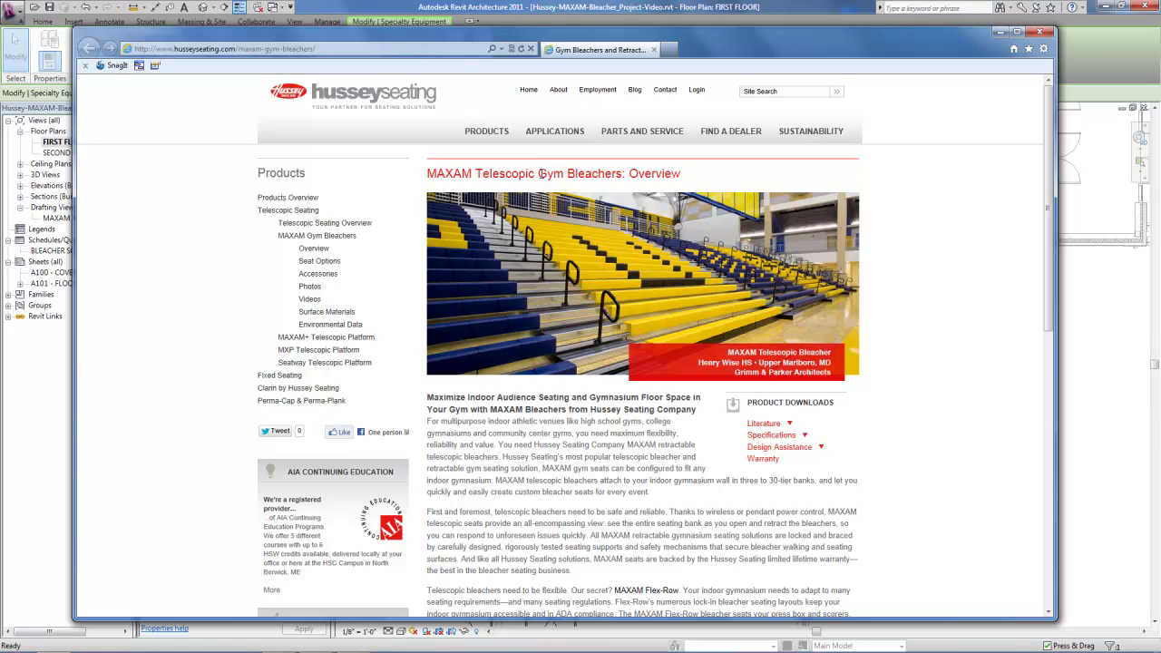
pyautogui.scroll(-3, 1049, 260)
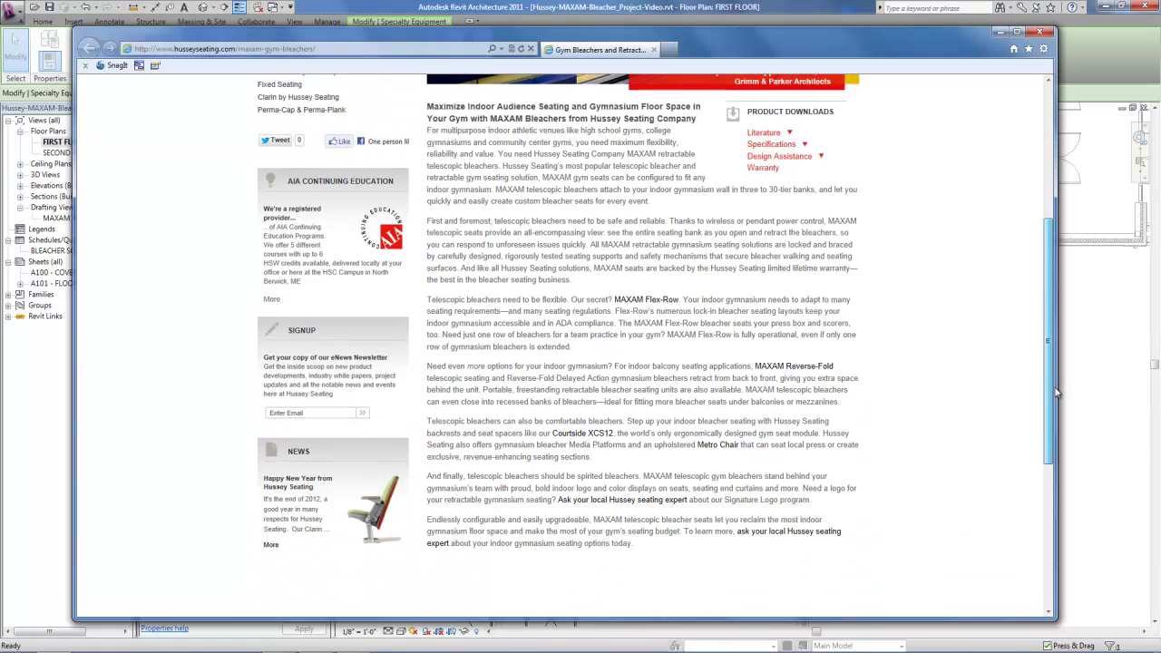
pyautogui.click(1039, 31)
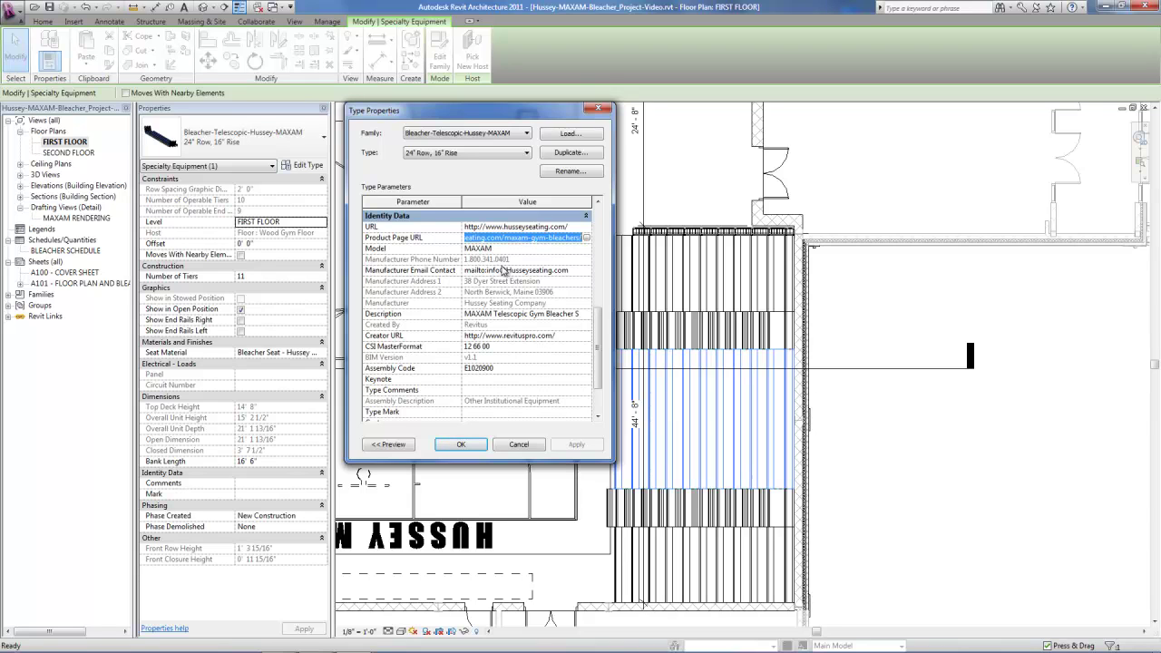
pyautogui.click(600, 109)
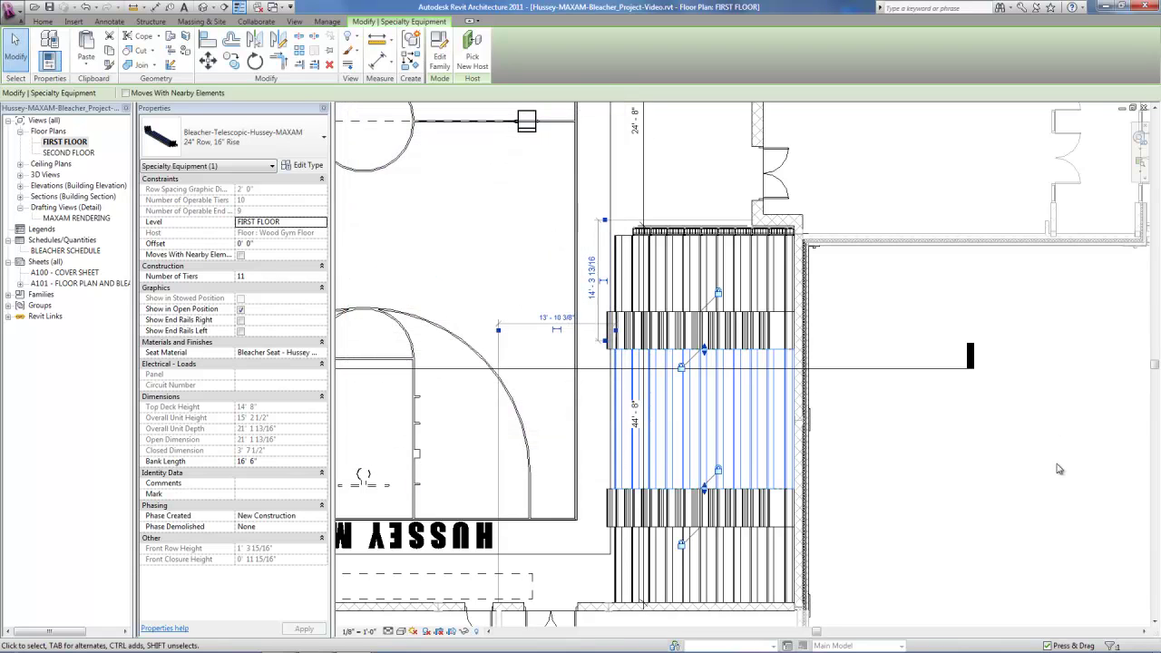
# Select all the northeast bleacher banks and aisles along the gym's east wall and show them in the open position
pyautogui.click(988, 494)
pyautogui.scroll(-1, 990, 497)
pyautogui.scroll(-4, 990, 497)
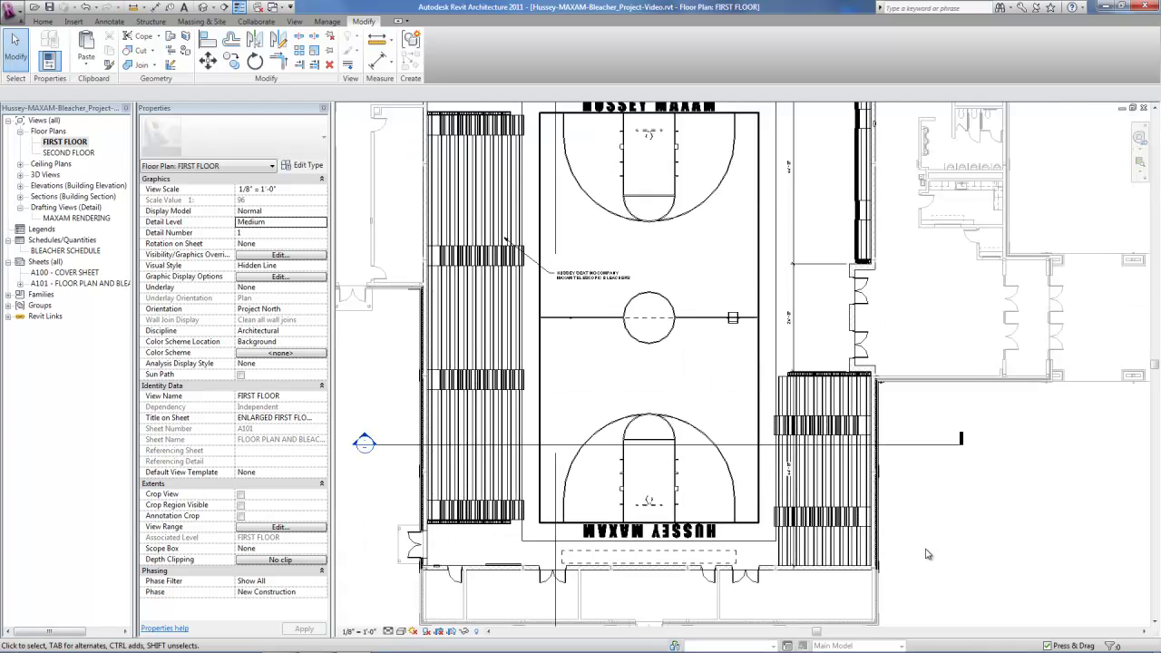
pyautogui.scroll(1, 882, 354)
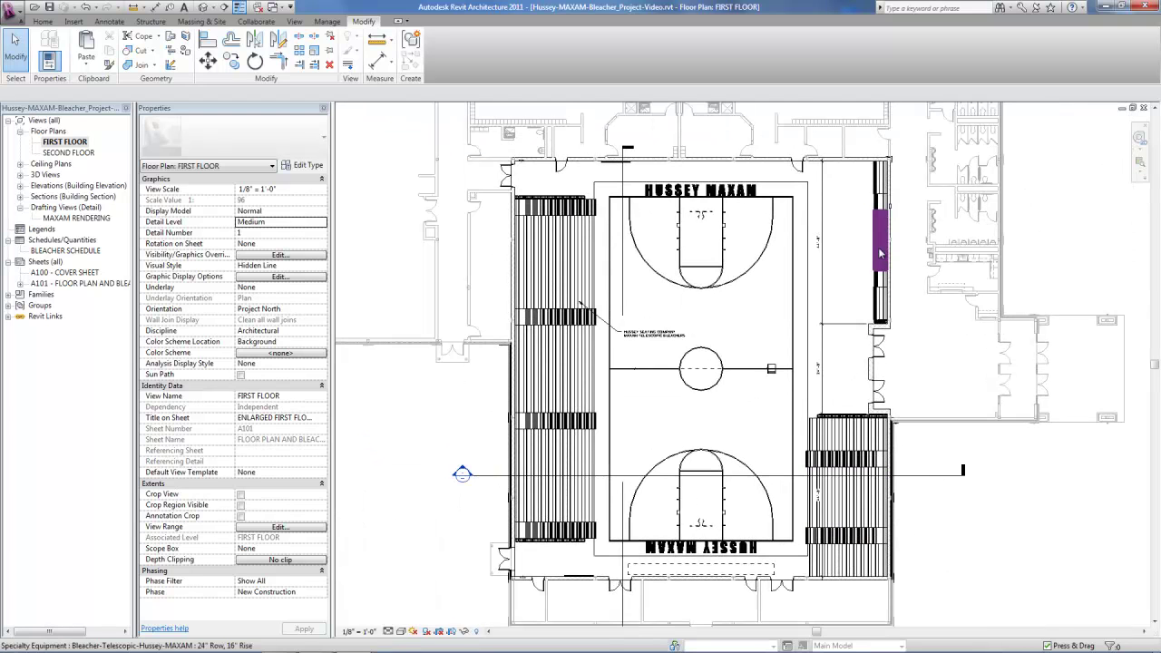
pyautogui.click(876, 186)
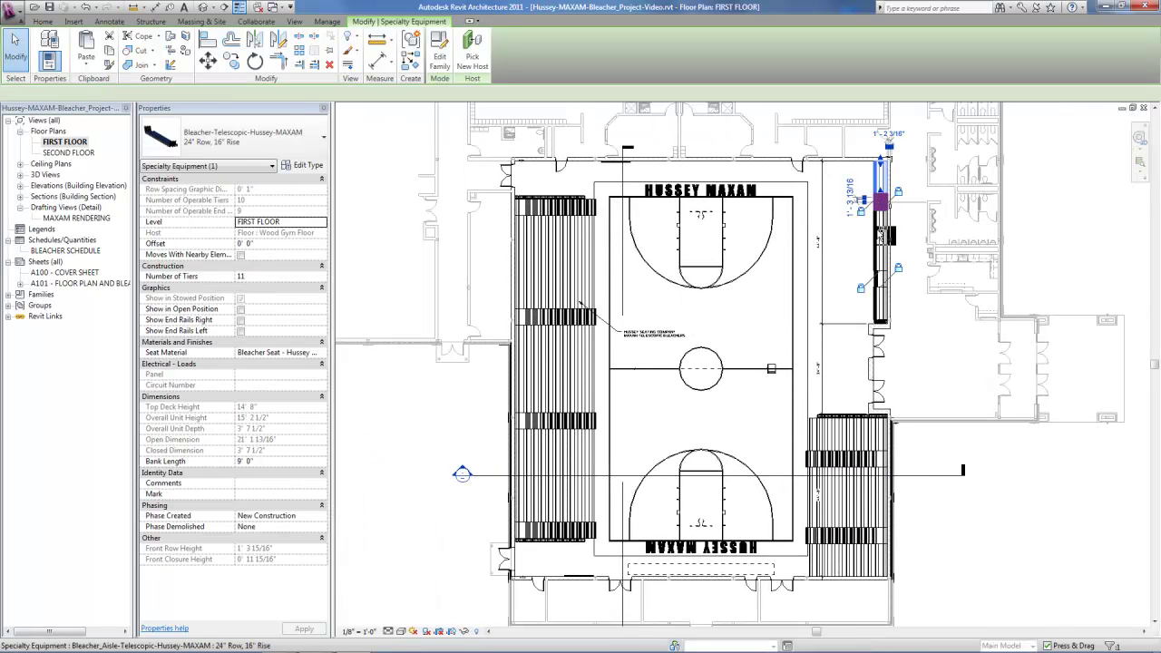
pyautogui.keyDown('ctrl'); pyautogui.click(887, 284); pyautogui.keyUp('ctrl')
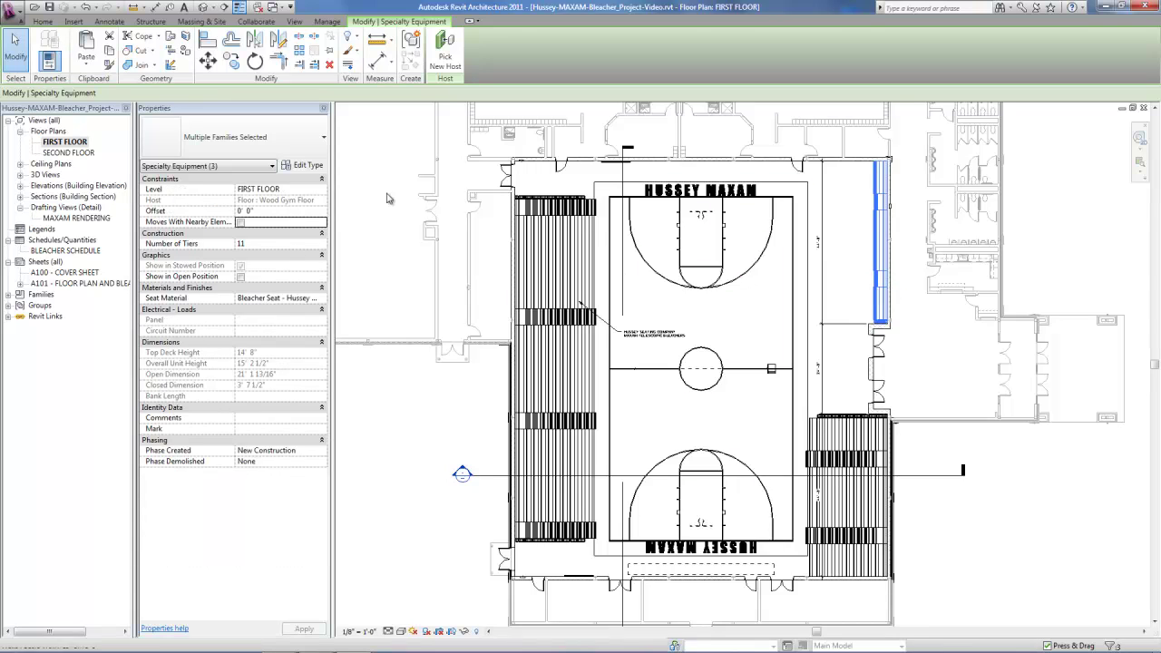
pyautogui.click(240, 277)
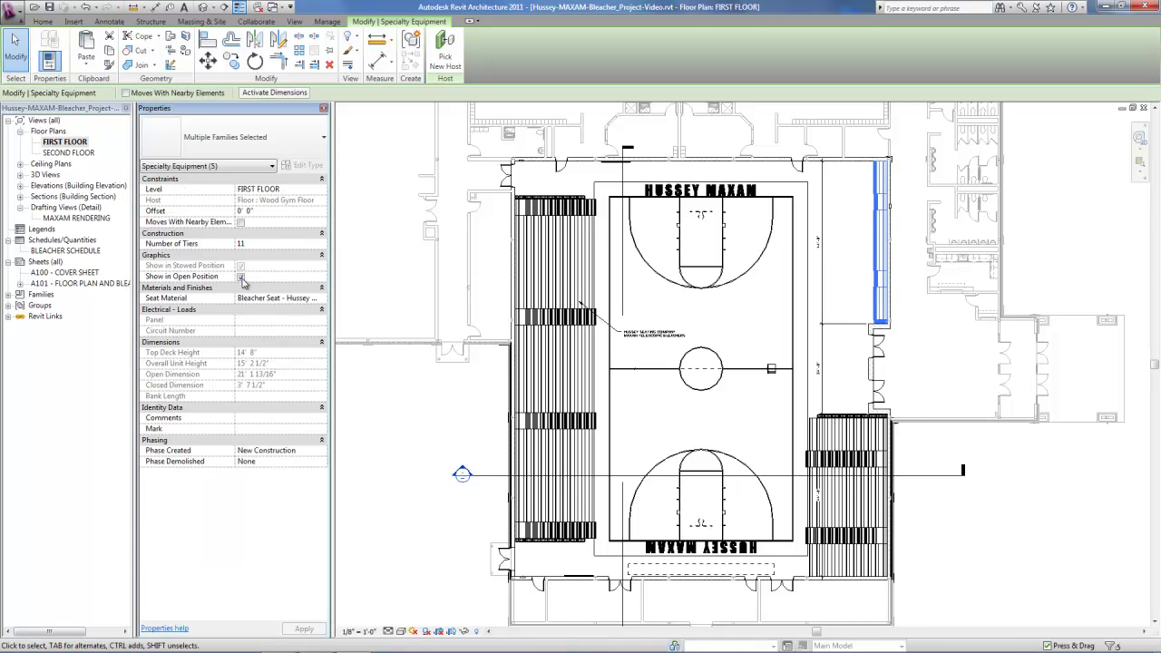
pyautogui.click(1056, 547)
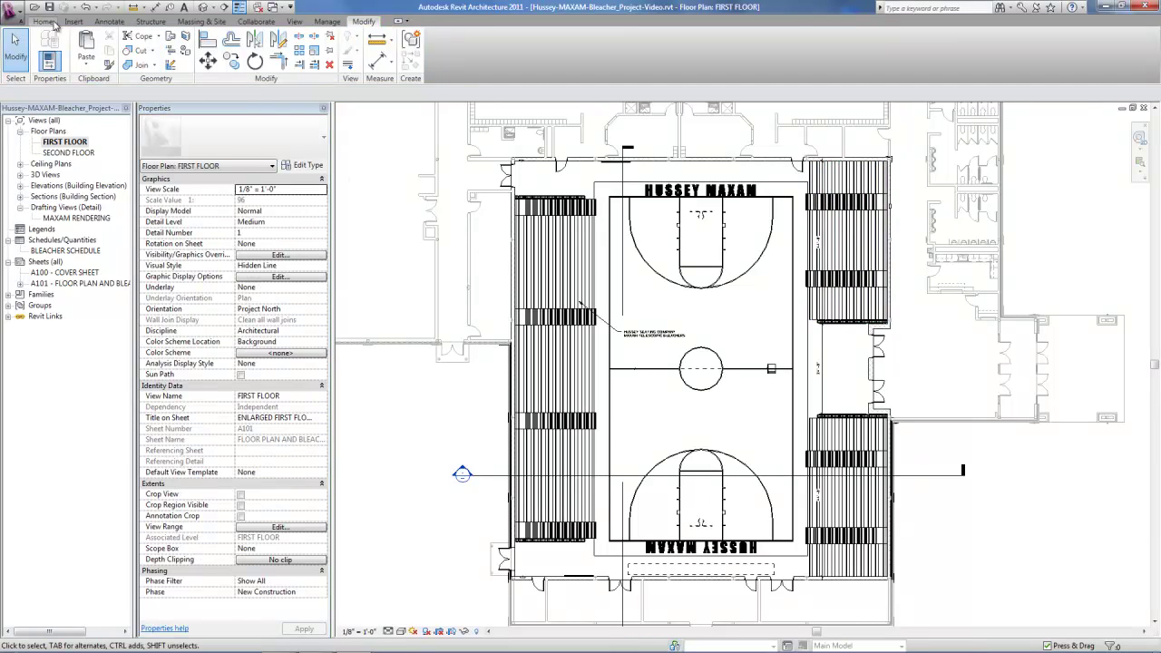
# Review the DWG export setup for the FIRST FLOOR floor plan, including the available AutoCAD file versions, and cancel the export
pyautogui.click(15, 12)
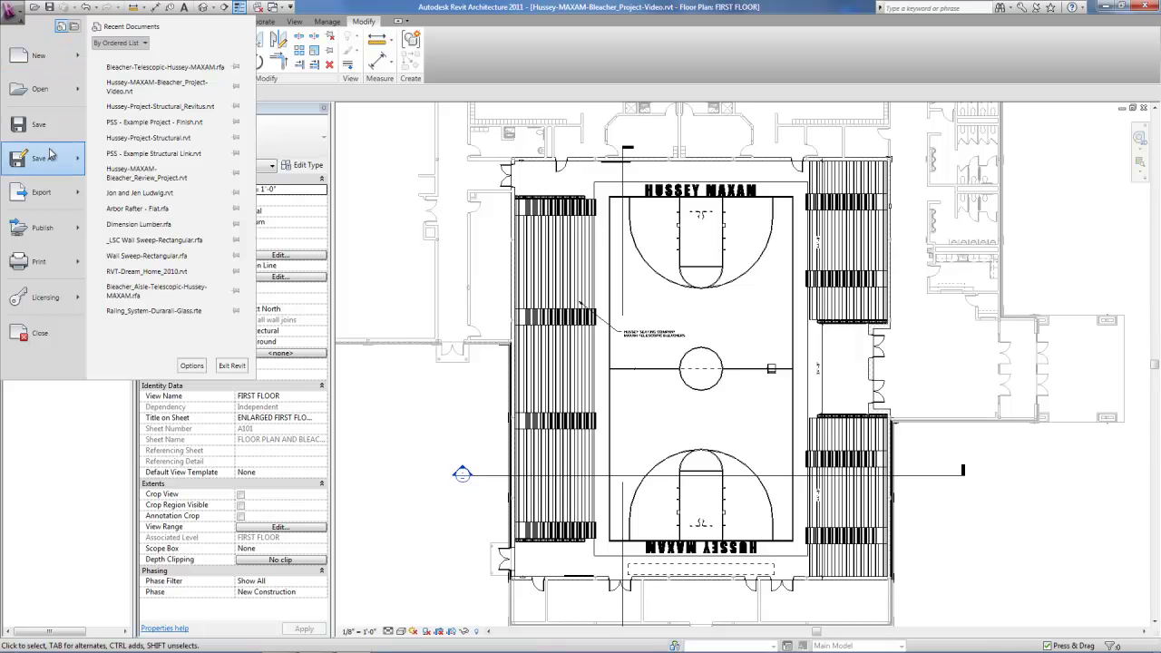
pyautogui.moveTo(49, 197)
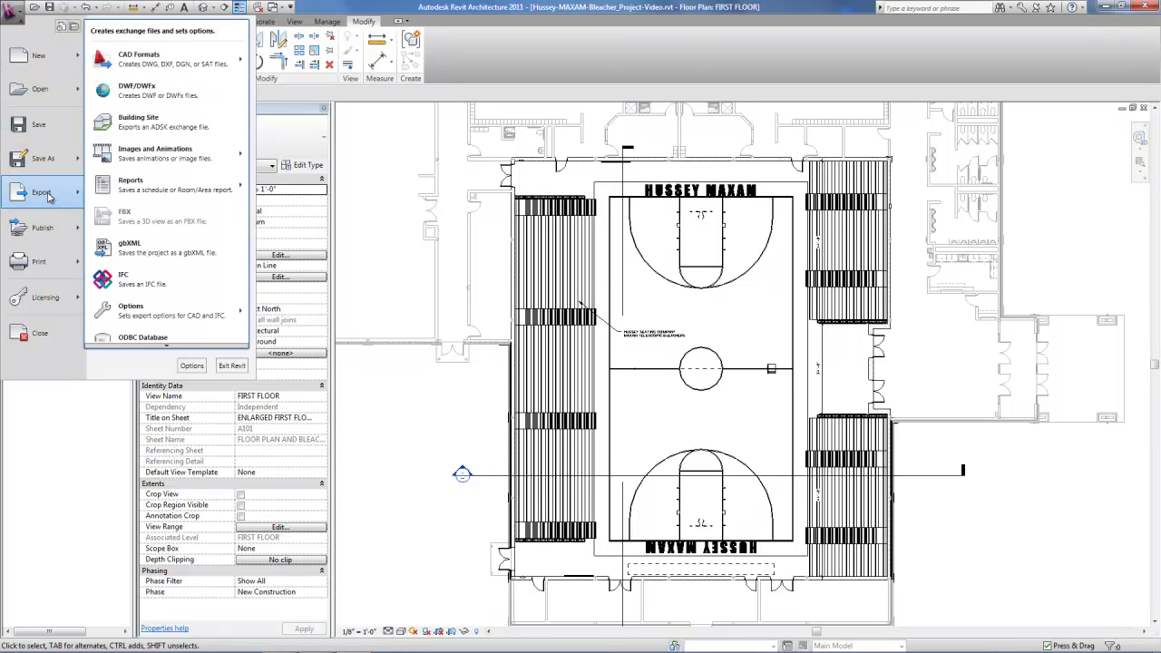
pyautogui.moveTo(160, 57)
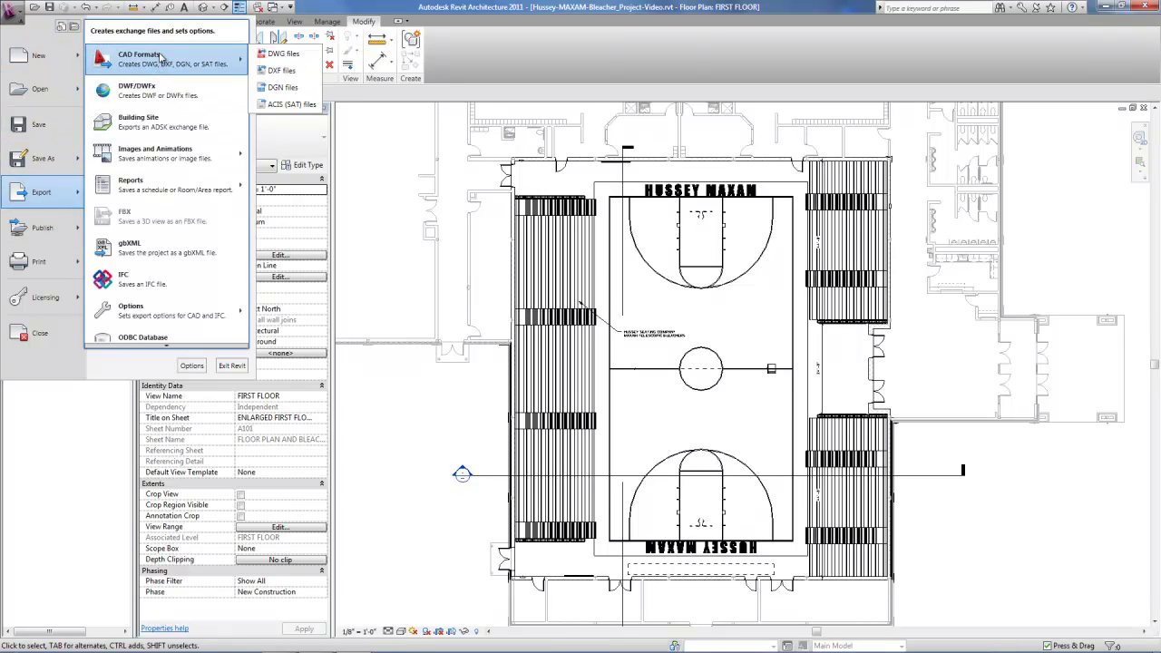
pyautogui.click(283, 55)
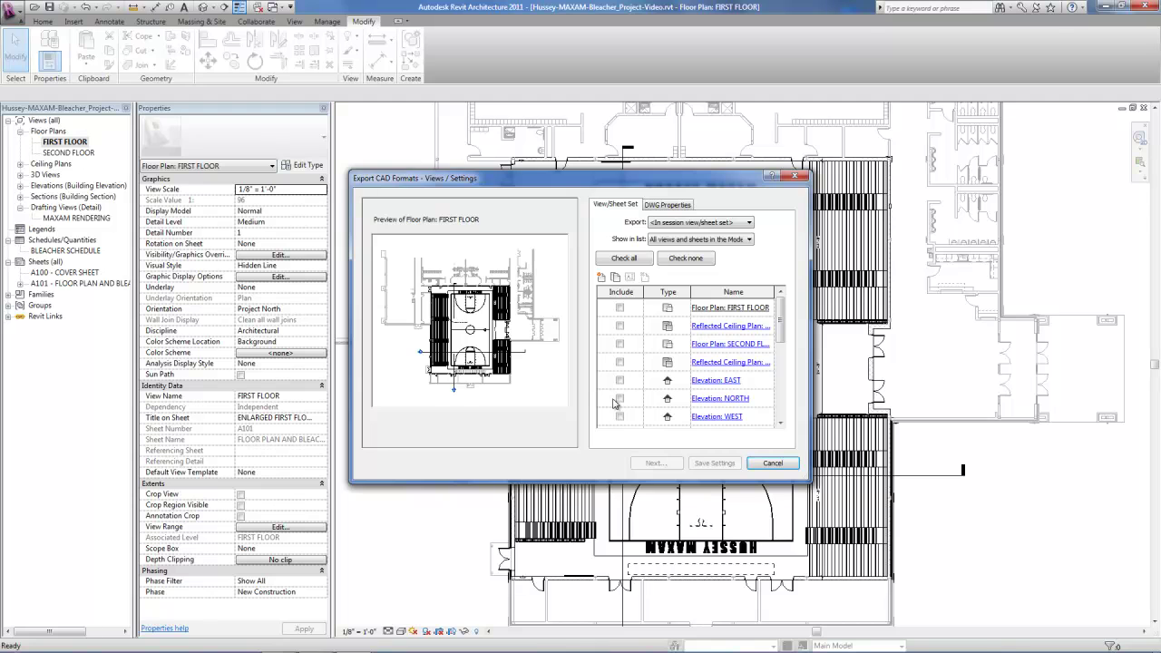
pyautogui.click(620, 309)
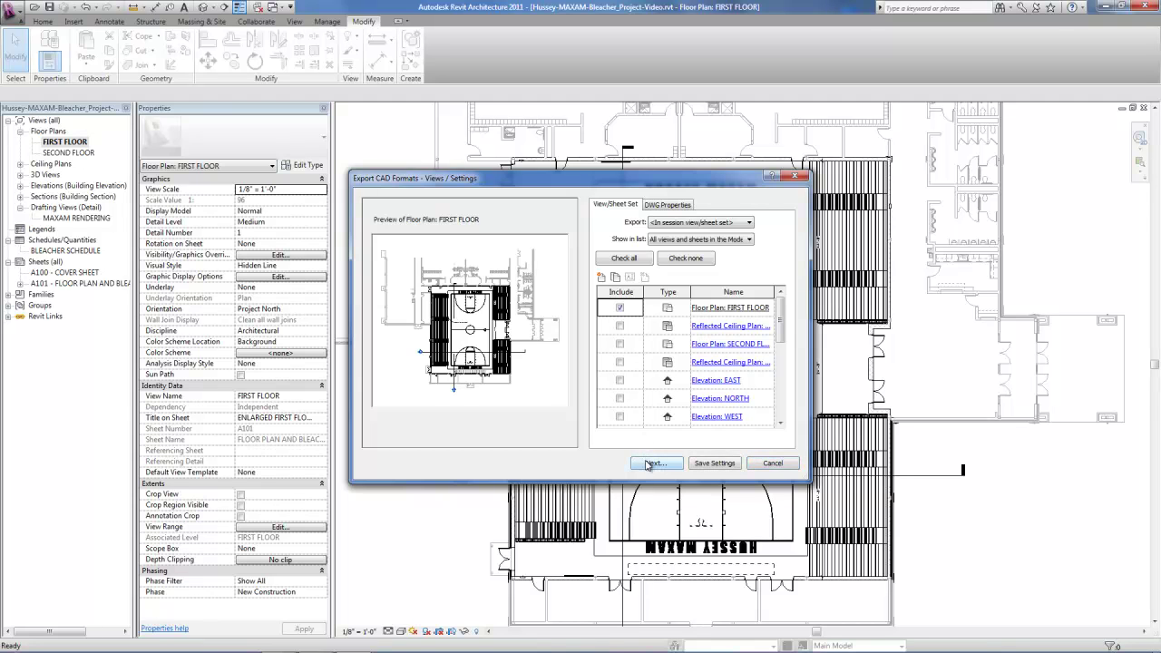
pyautogui.click(654, 463)
pyautogui.click(555, 408)
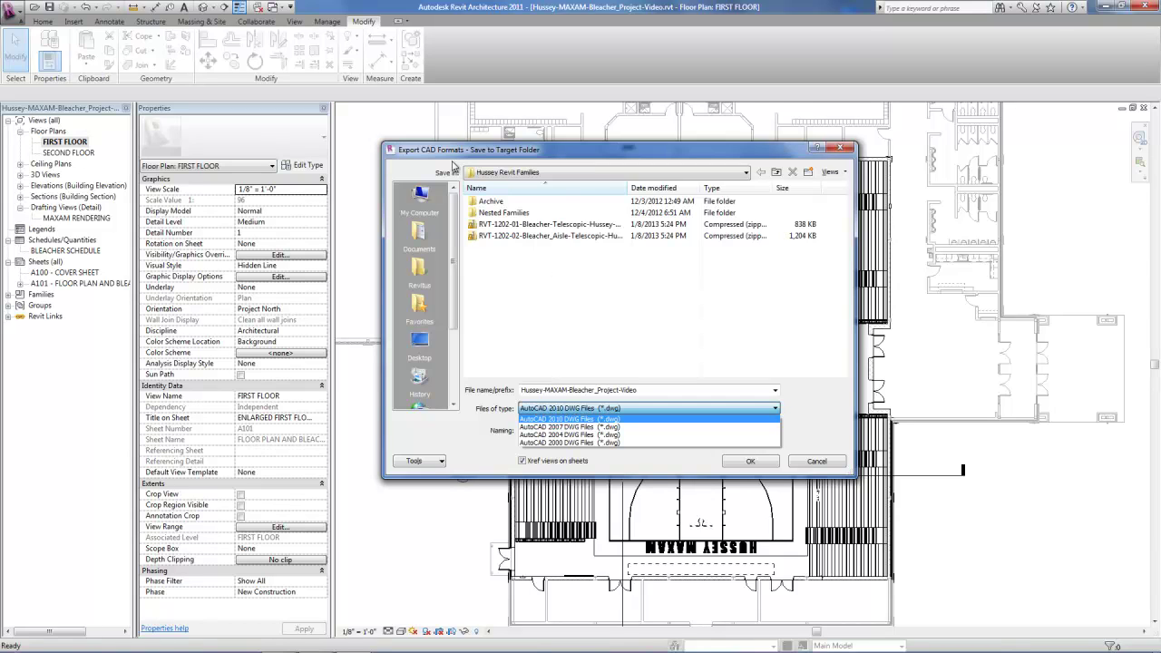
pyautogui.click(843, 147)
pyautogui.click(844, 148)
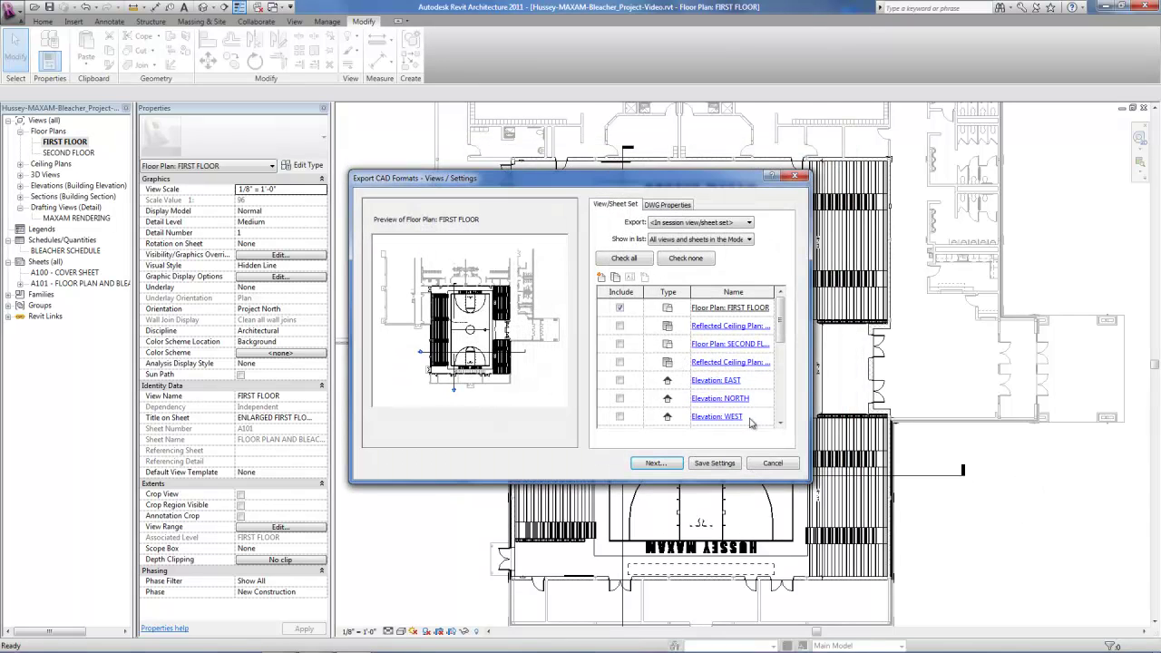
pyautogui.click(794, 176)
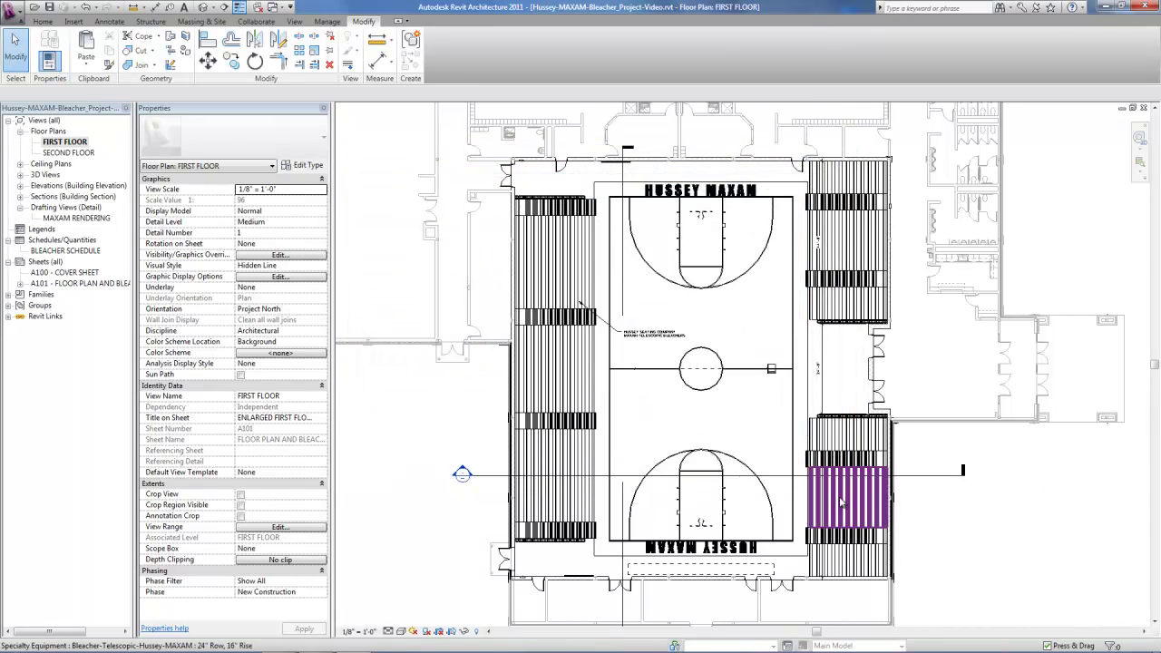
# From the middle southeast bank's type properties, start an e-mail to the manufacturer contact with the subject "Hussey drawings for review" and discard it
pyautogui.click(841, 502)
pyautogui.click(302, 165)
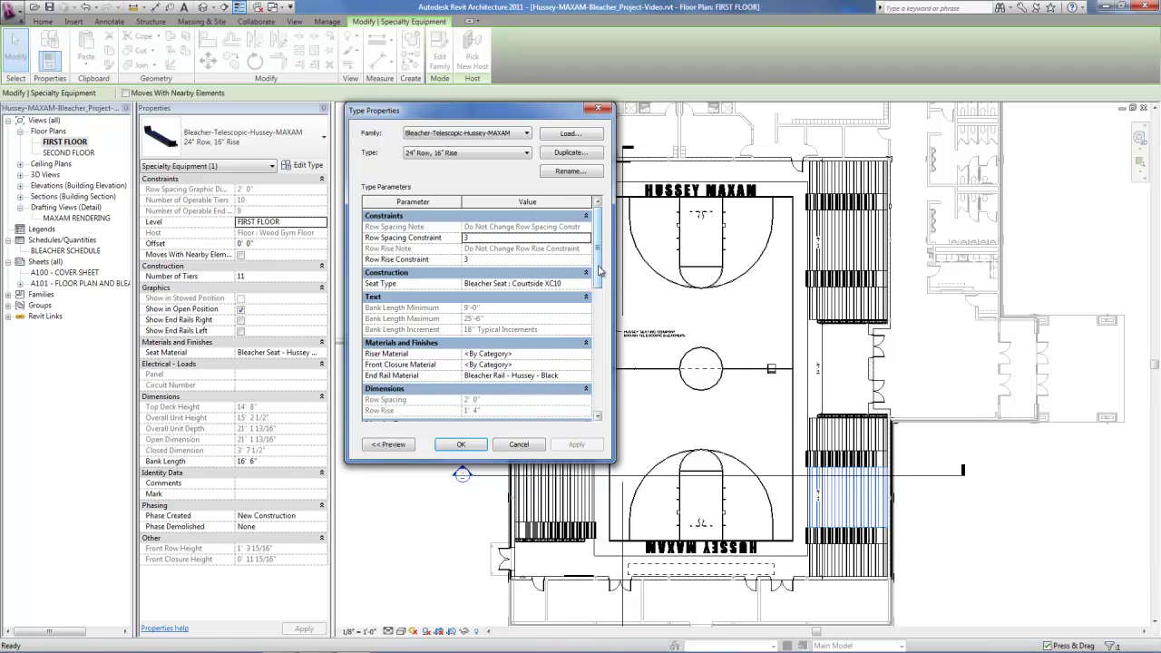
pyautogui.moveTo(599, 269); pyautogui.dragTo(610, 379)
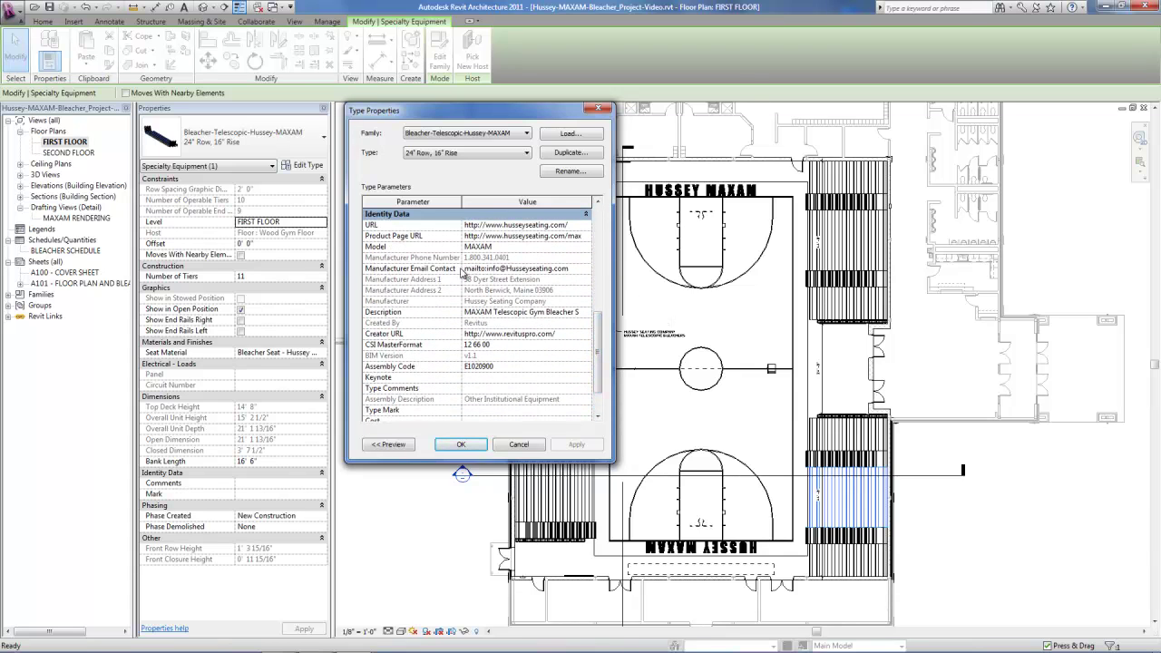
pyautogui.click(585, 269)
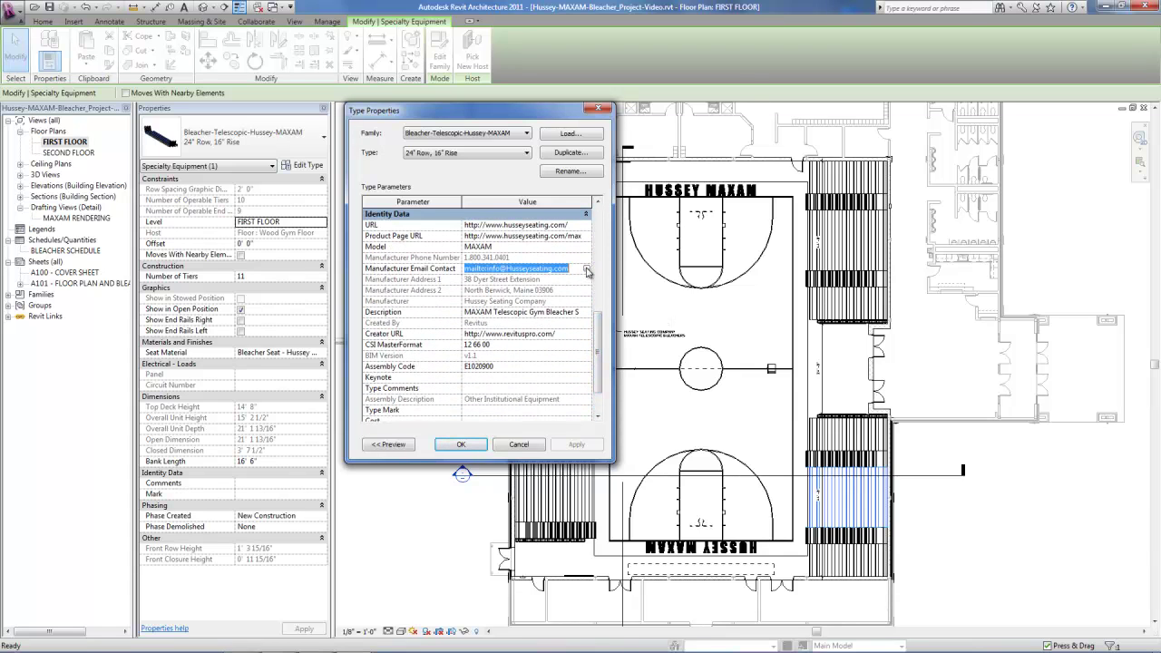
pyautogui.click(586, 270)
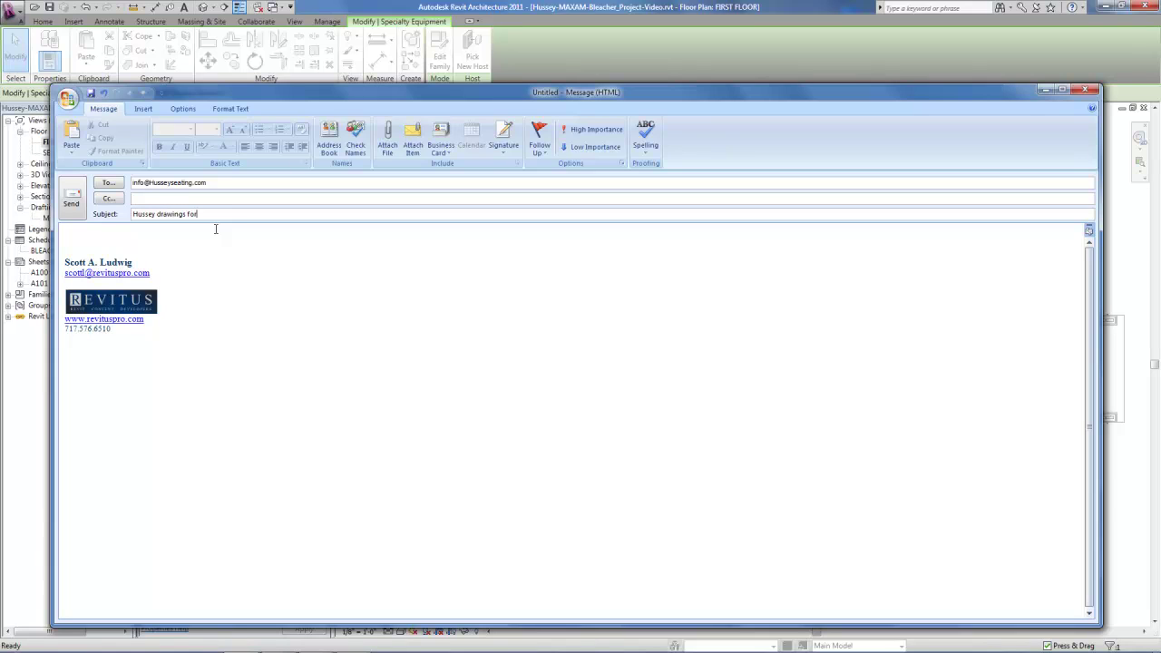
pyautogui.click(127, 243)
pyautogui.click(143, 109)
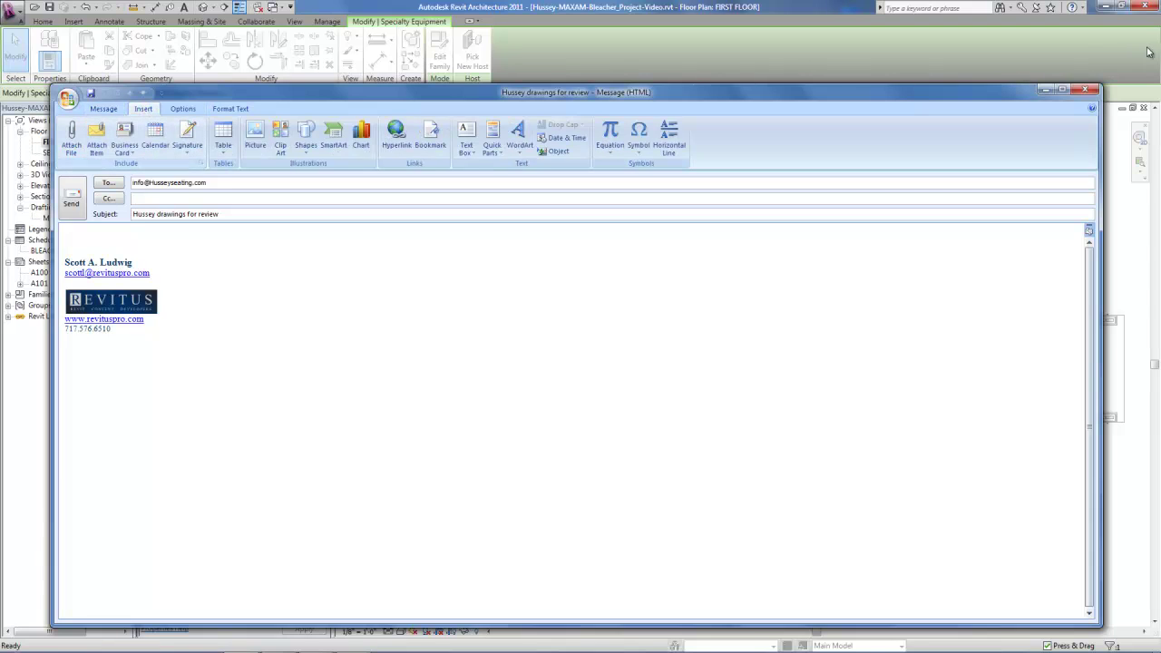
pyautogui.click(1087, 90)
pyautogui.click(582, 363)
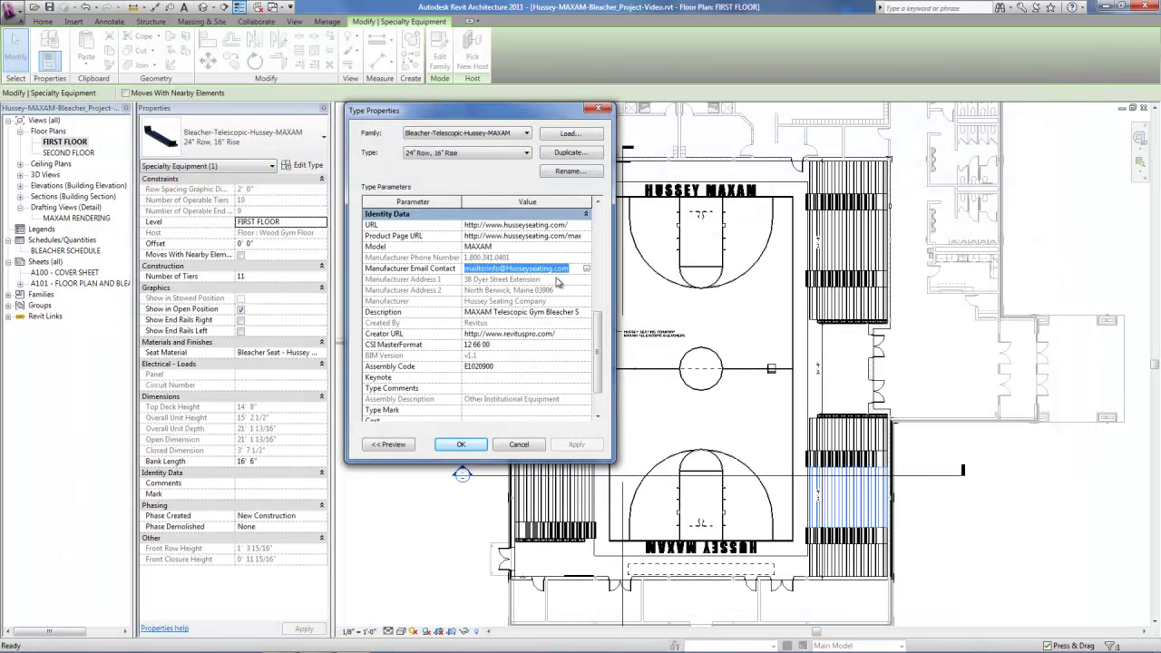
# Read the bleacher type's full description, open its creator URL to view the Revitus website, and close the site
pyautogui.moveTo(486, 313); pyautogui.dragTo(596, 314)
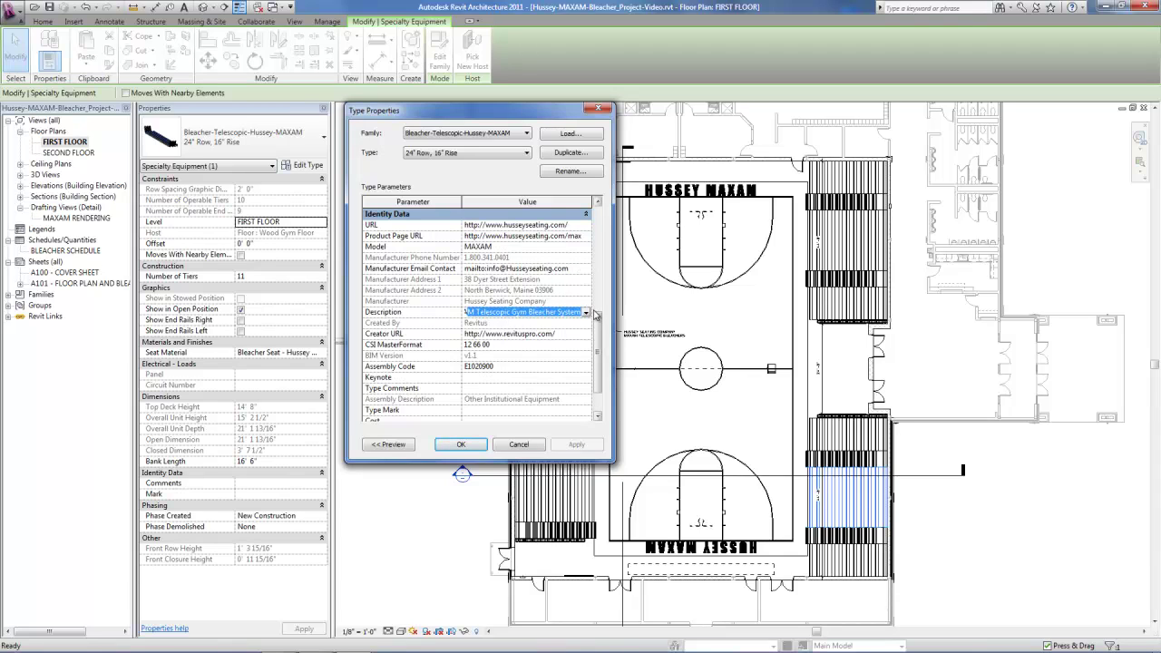
pyautogui.click(527, 328)
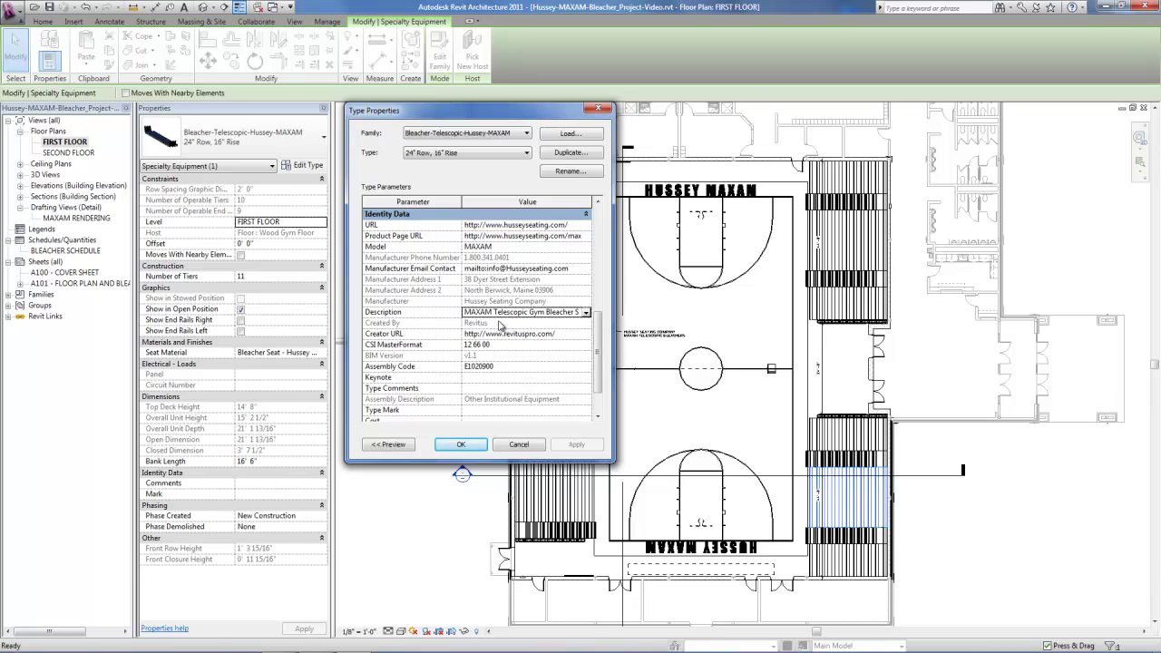
pyautogui.click(563, 336)
pyautogui.click(587, 335)
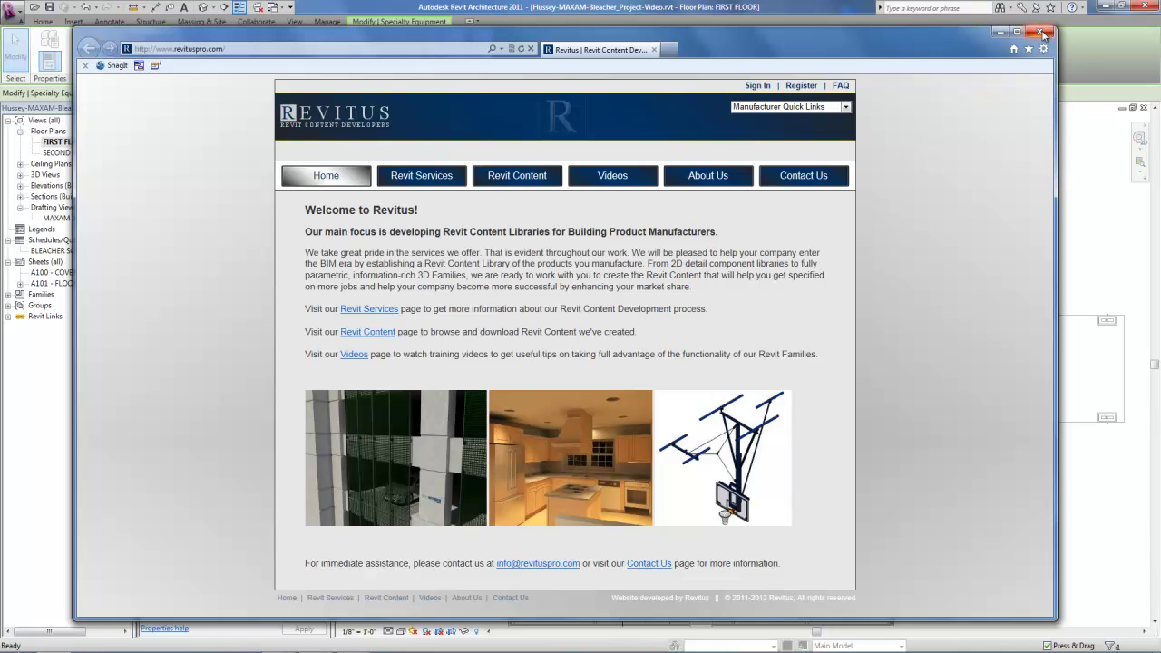
pyautogui.click(1043, 35)
# Examine the type's CSI MasterFormat number and remaining identity data, close the type properties without changes, and deselect the bleacher bank
pyautogui.click(518, 345)
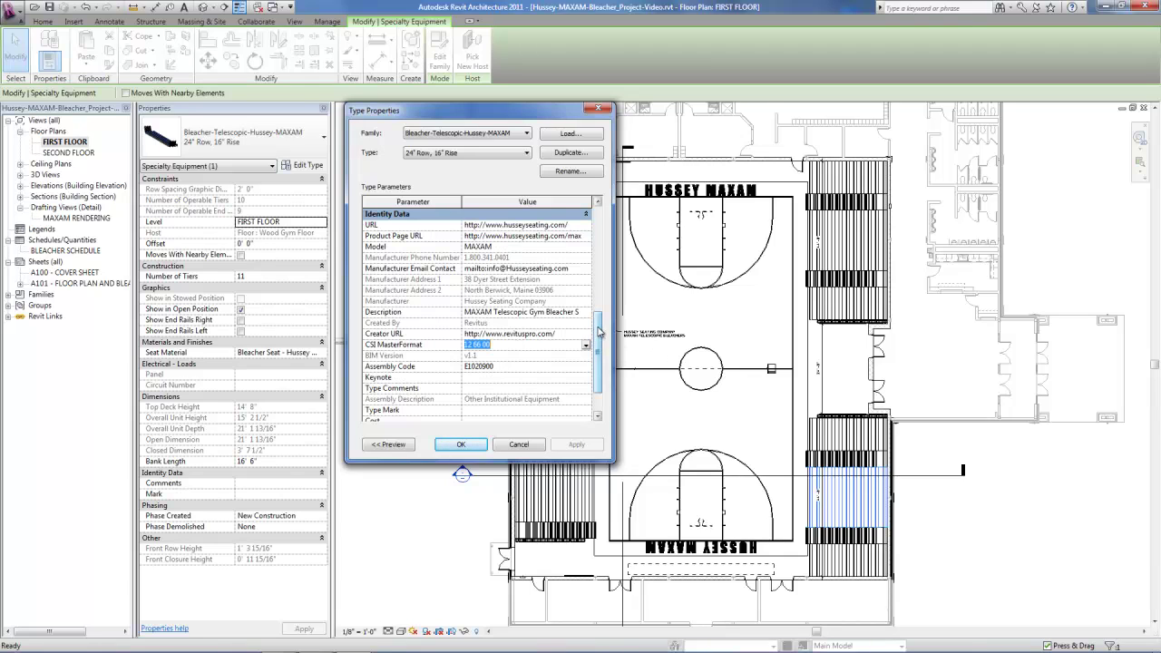
pyautogui.scroll(-2, 598, 331)
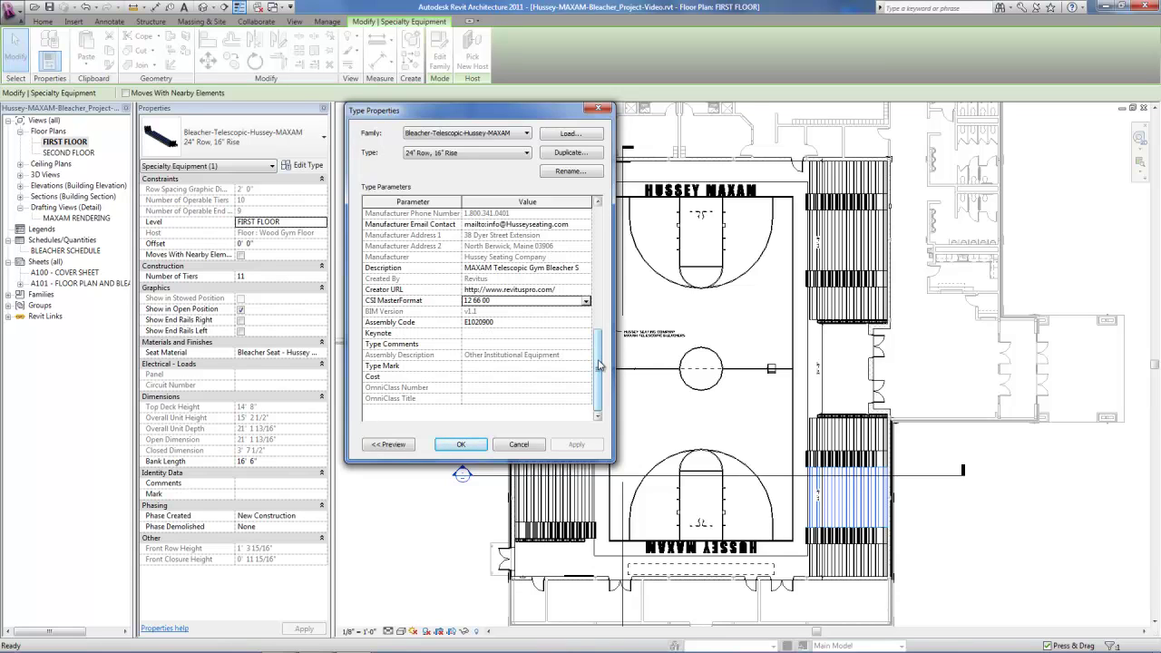
pyautogui.scroll(5, 598, 365)
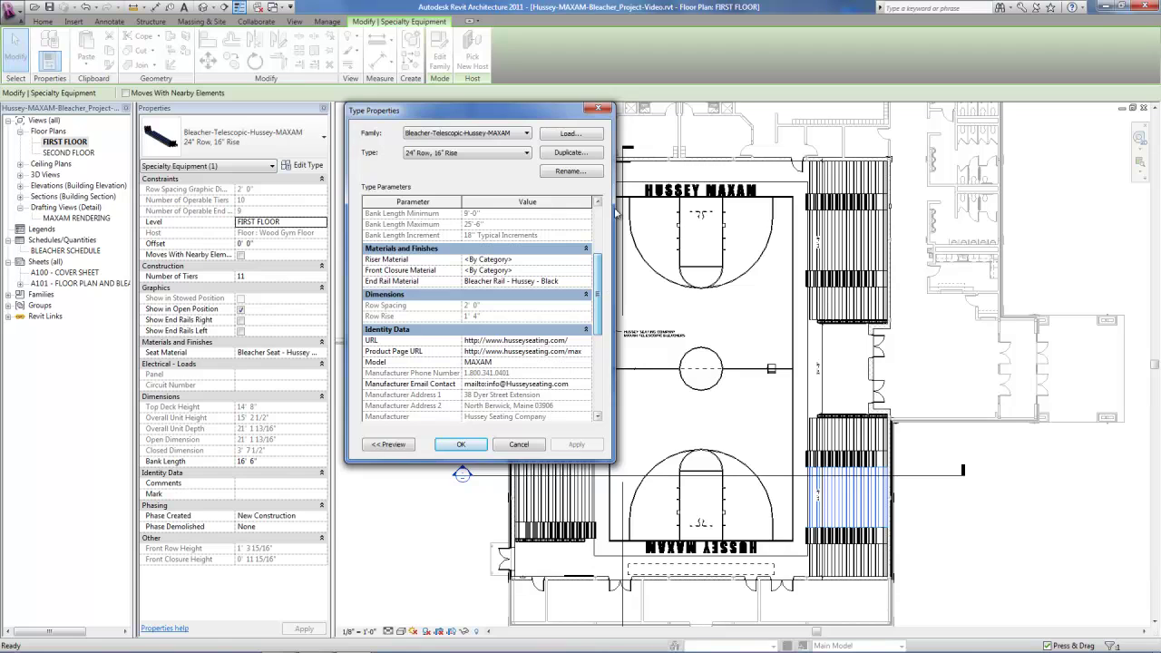
pyautogui.click(598, 107)
pyautogui.click(1013, 528)
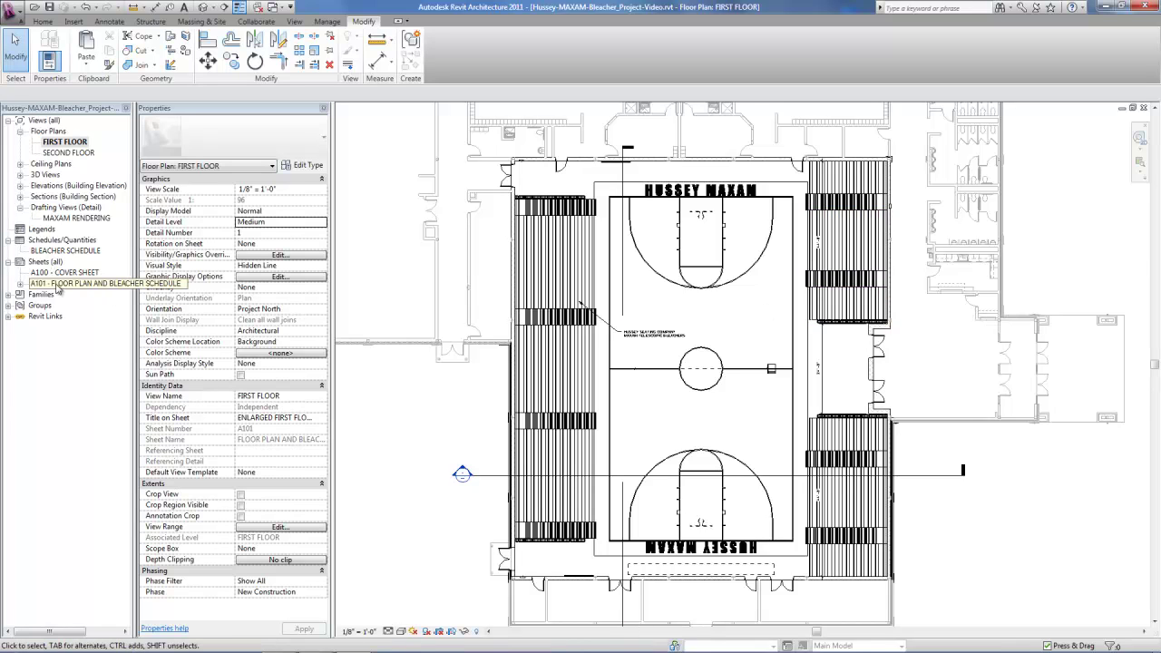
# Turn on cropping for the FIRST FLOOR plan and open sheet A101 - FLOOR PLAN AND BLEACHER SCHEDULE to inspect its bleacher schedule
pyautogui.click(430, 631)
pyautogui.click(75, 284)
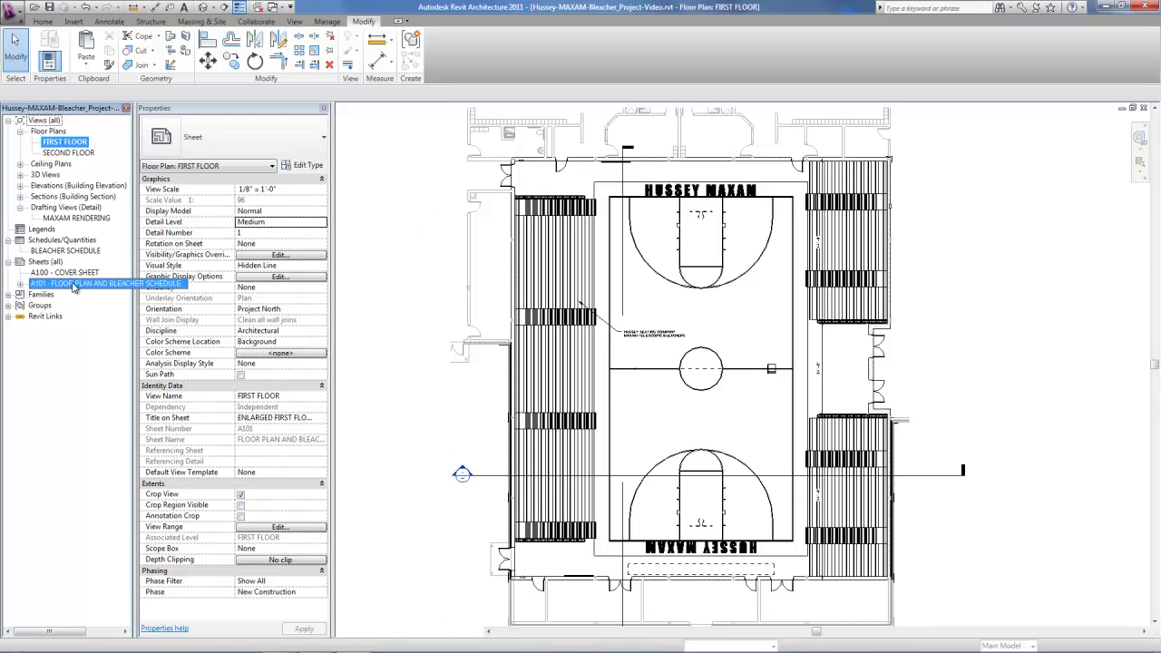
pyautogui.doubleClick(75, 284)
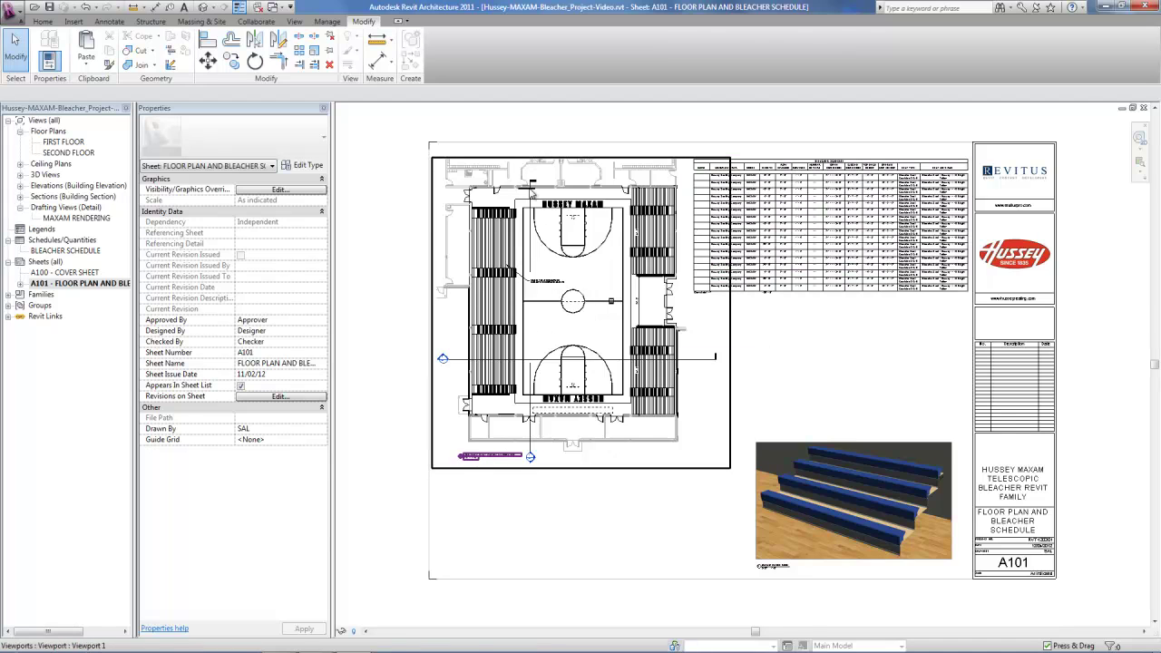
pyautogui.scroll(5, 816, 218)
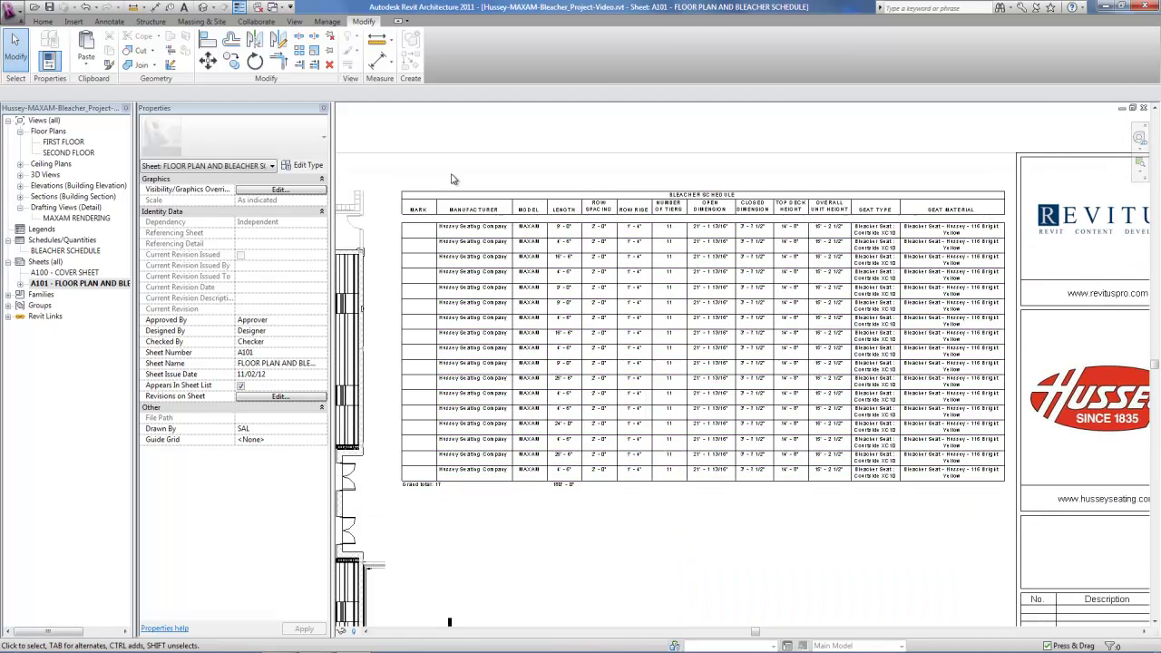
# Activate the enlarged FIRST FLOOR plan viewport on sheet A101 so its model elements can be edited in place
pyautogui.scroll(1, 472, 168)
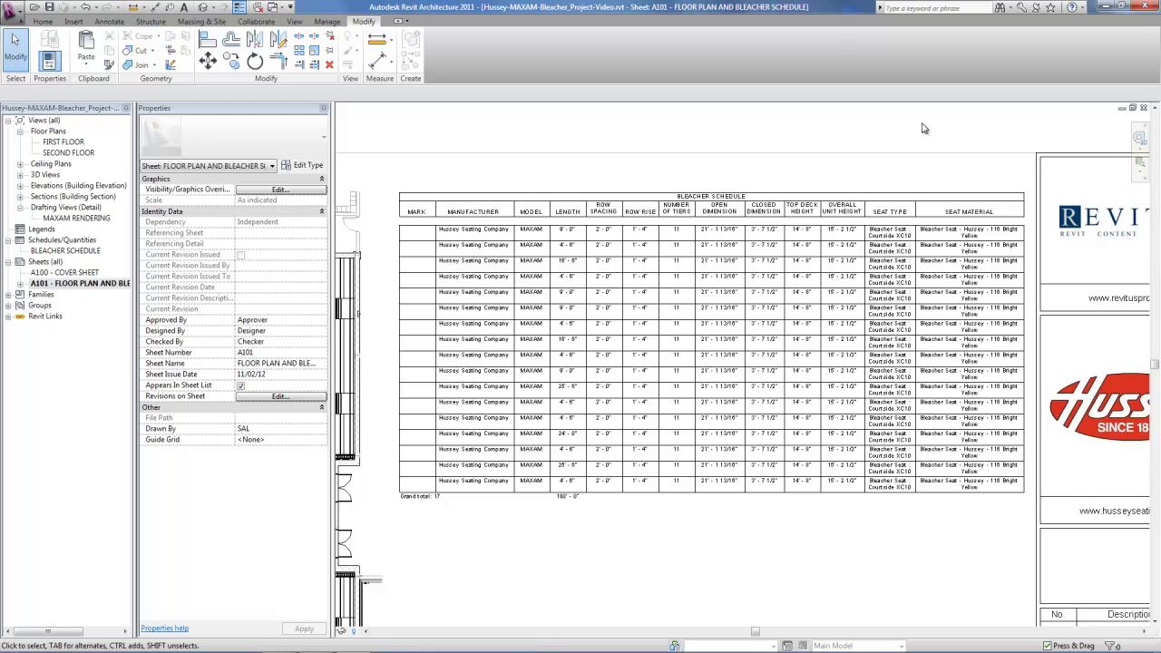
pyautogui.scroll(-4, 922, 128)
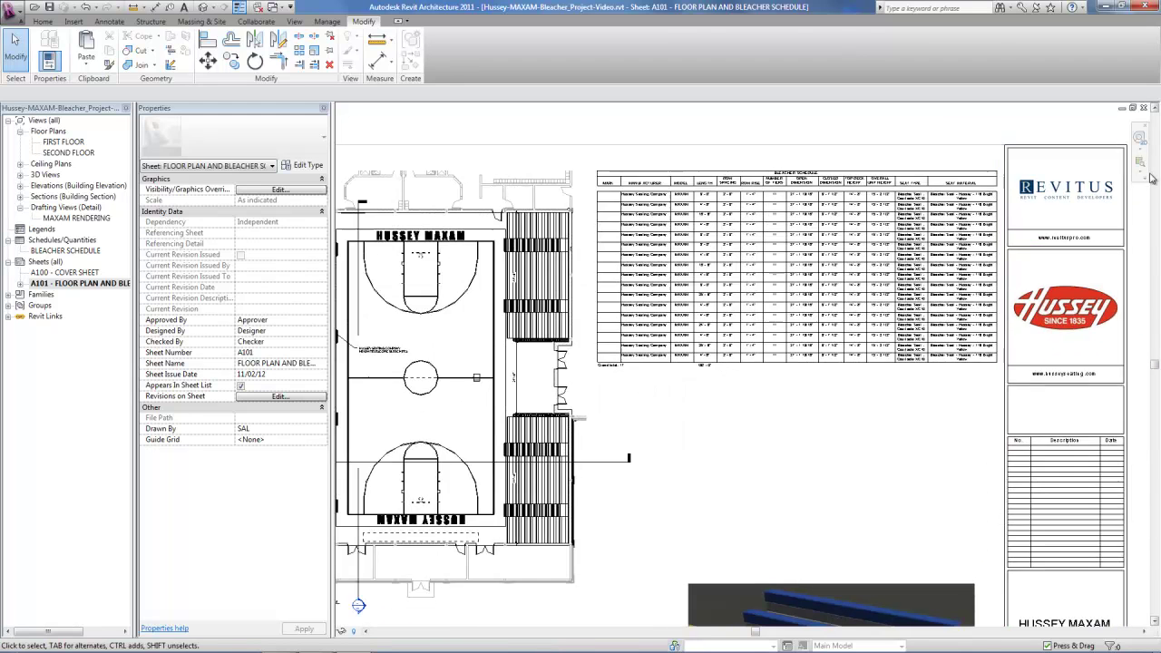
pyautogui.scroll(3, 513, 294)
pyautogui.click(535, 259)
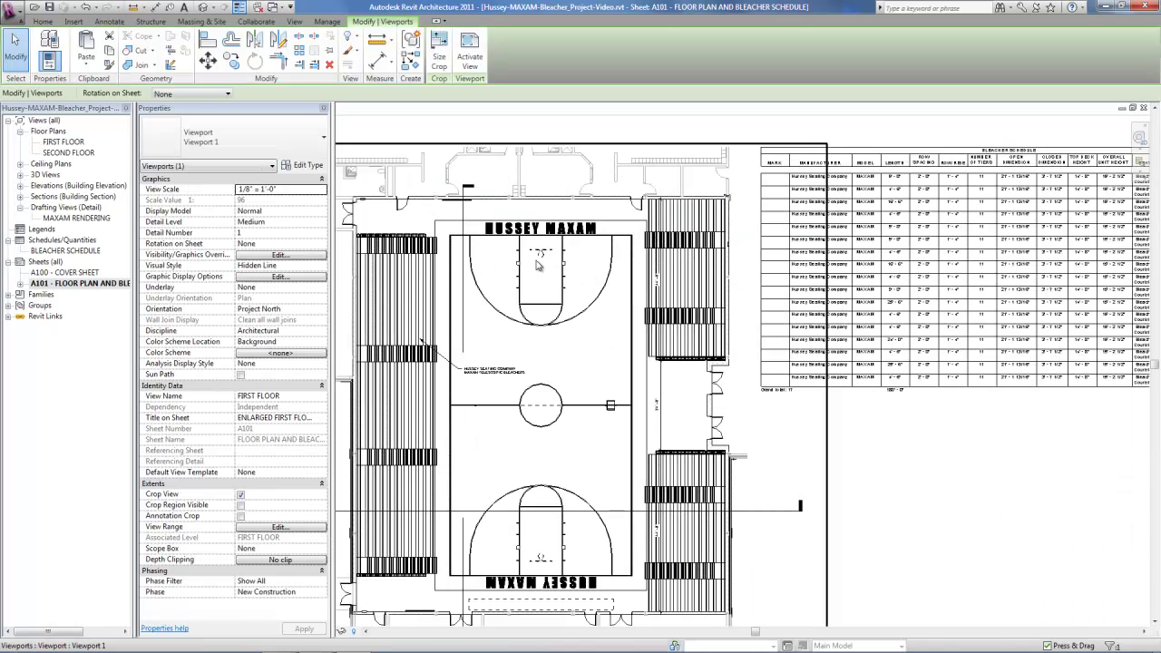
pyautogui.rightClick(535, 260)
pyautogui.click(573, 319)
# Place one more 9' 0" Hussey MAXAM bleacher, similar to the northeast bank's end section, beside the court's center circle and deactivate the viewport
pyautogui.click(684, 339)
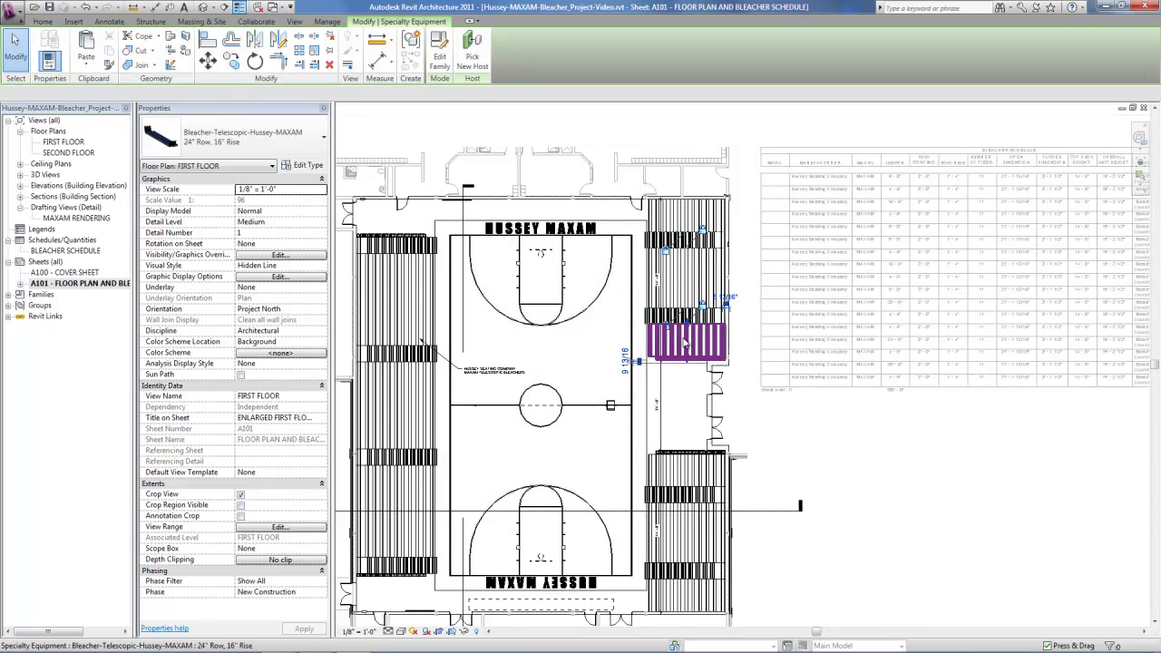
pyautogui.rightClick(682, 338)
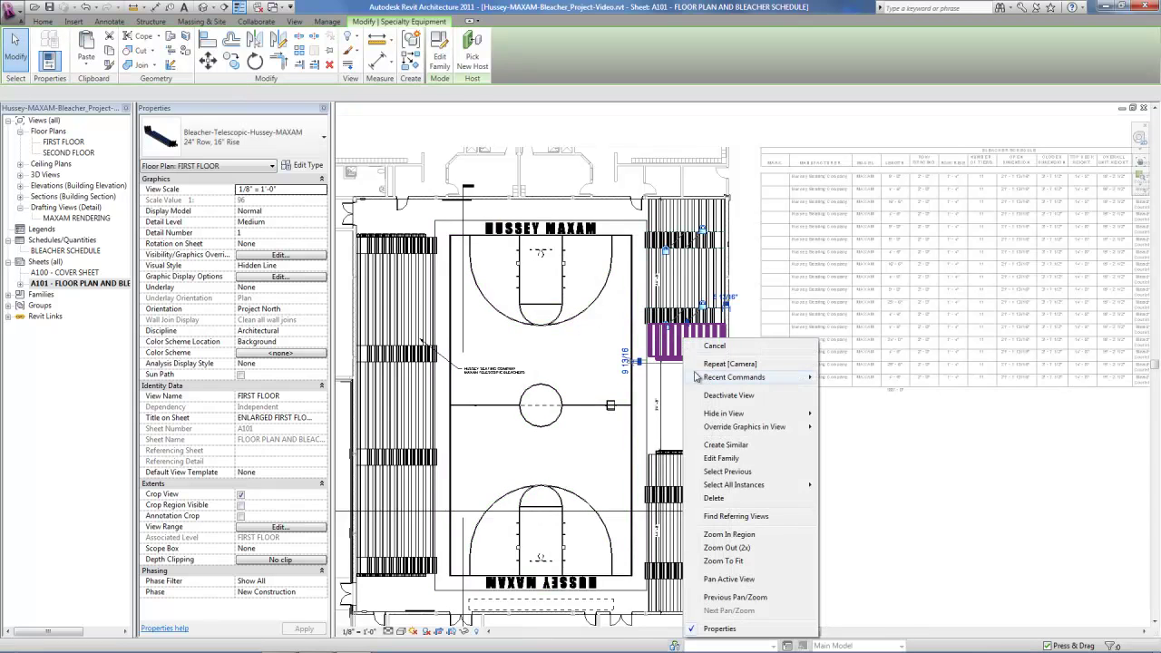
pyautogui.click(739, 446)
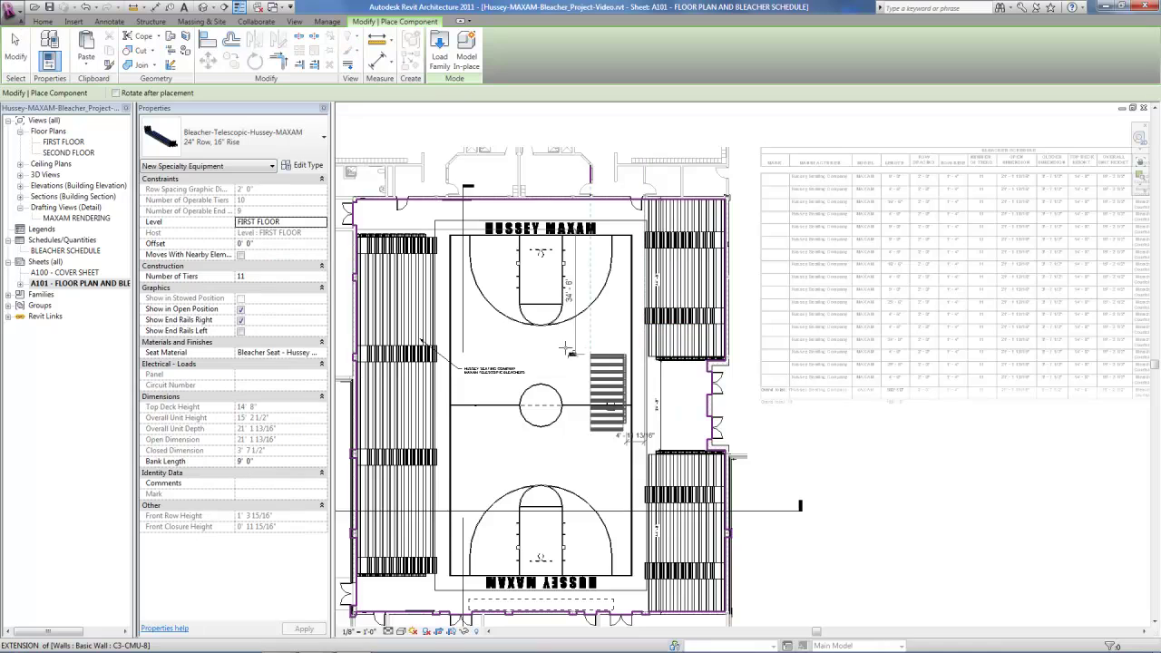
pyautogui.click(595, 426)
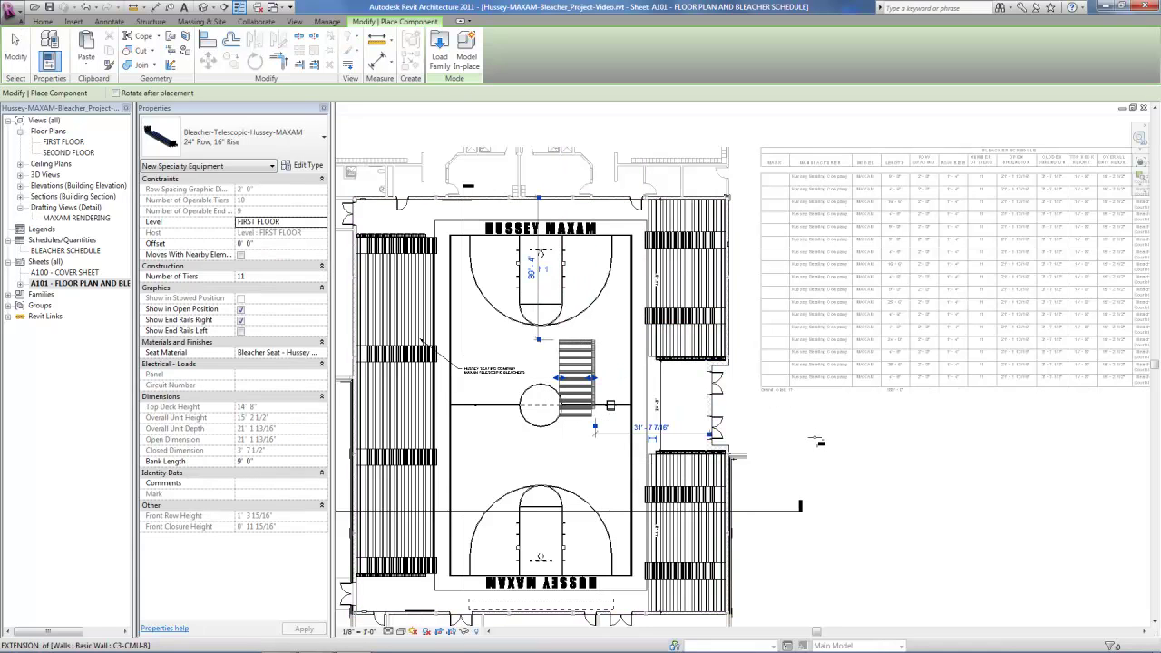
pyautogui.press('Escape')
pyautogui.press('Escape')
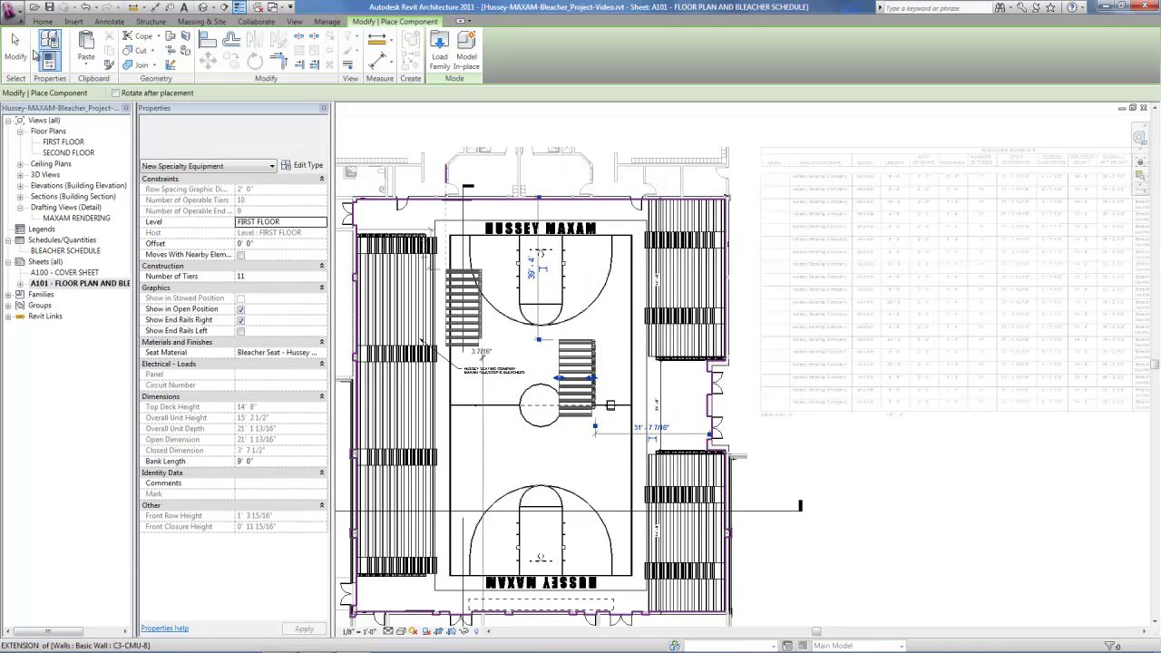
pyautogui.rightClick(631, 386)
pyautogui.click(682, 147)
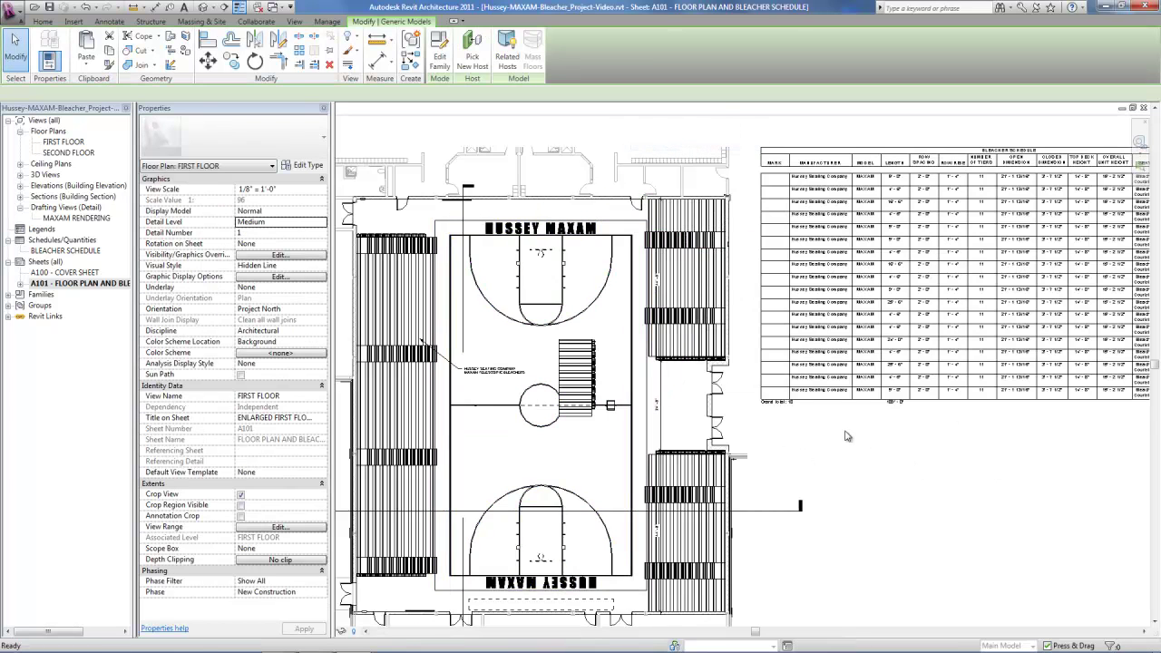
# Examine the bleacher schedule's grand total and summed length on the sheet, together with its individual rows
pyautogui.scroll(5, 723, 389)
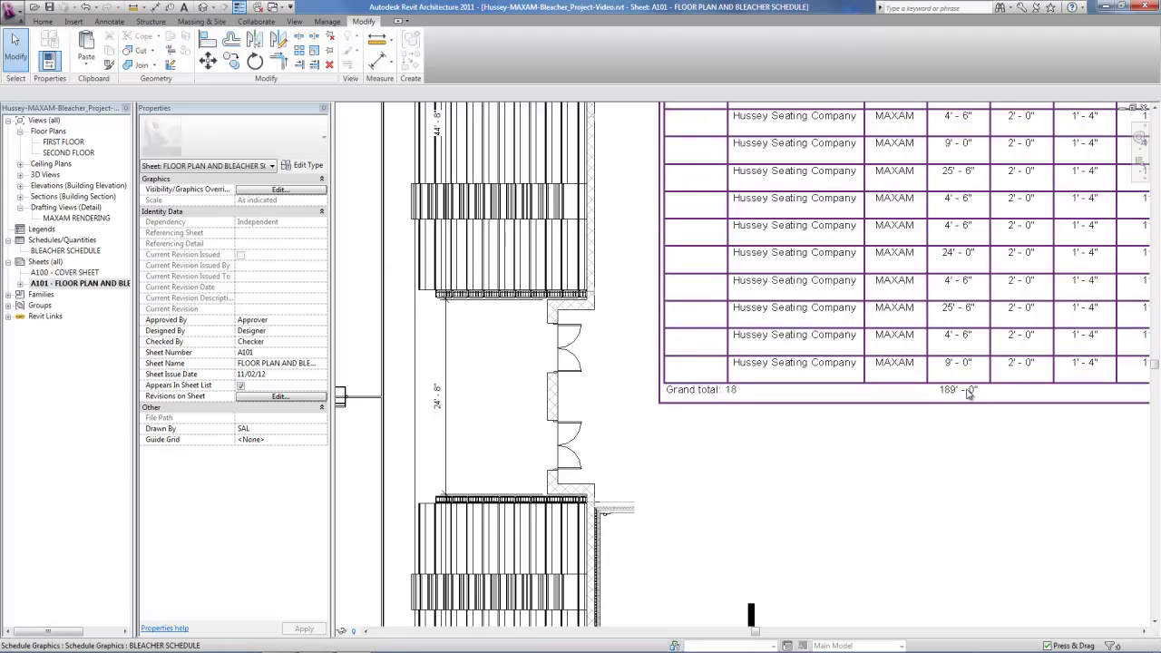
pyautogui.scroll(-4, 722, 389)
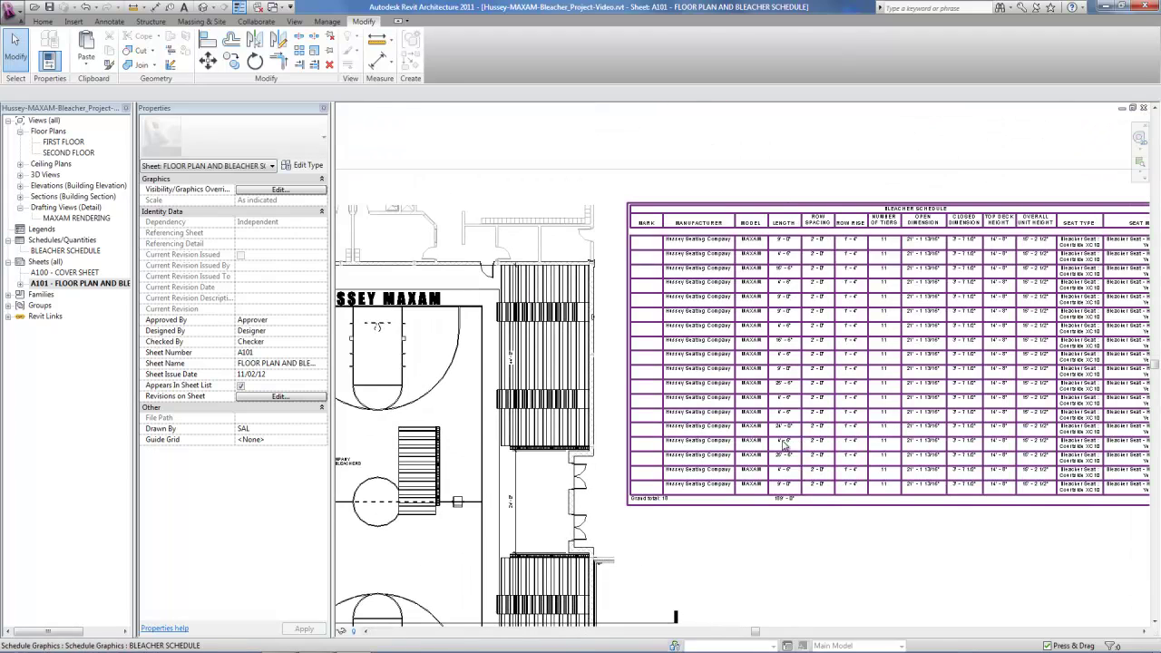
pyautogui.scroll(3, 791, 508)
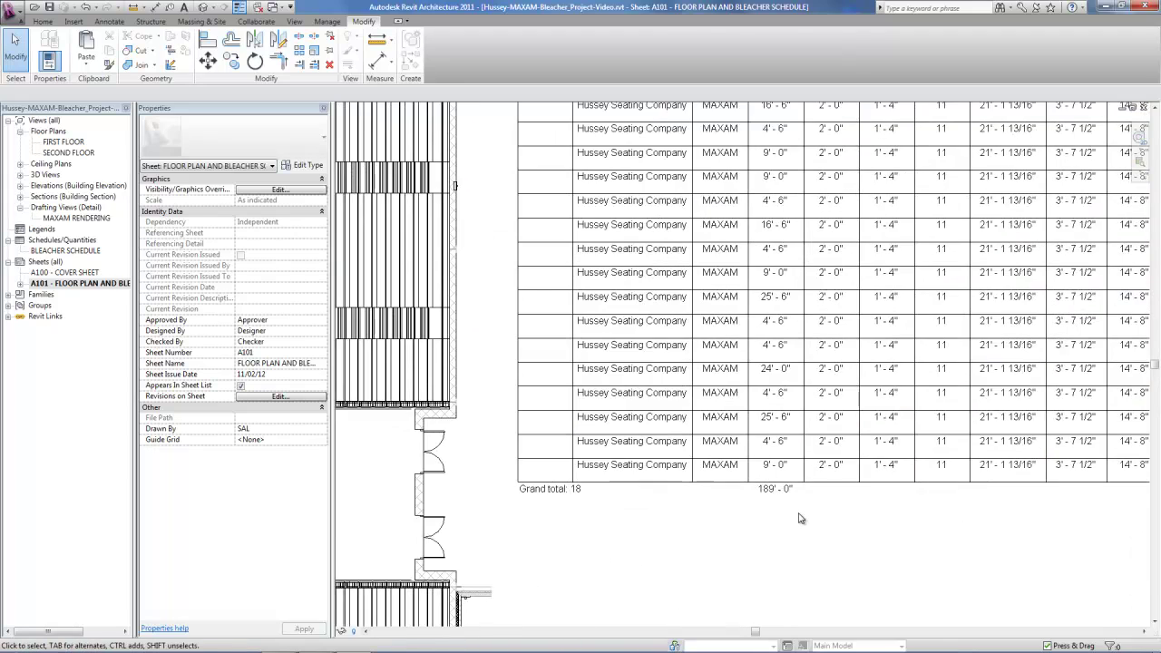
pyautogui.scroll(-3, 689, 523)
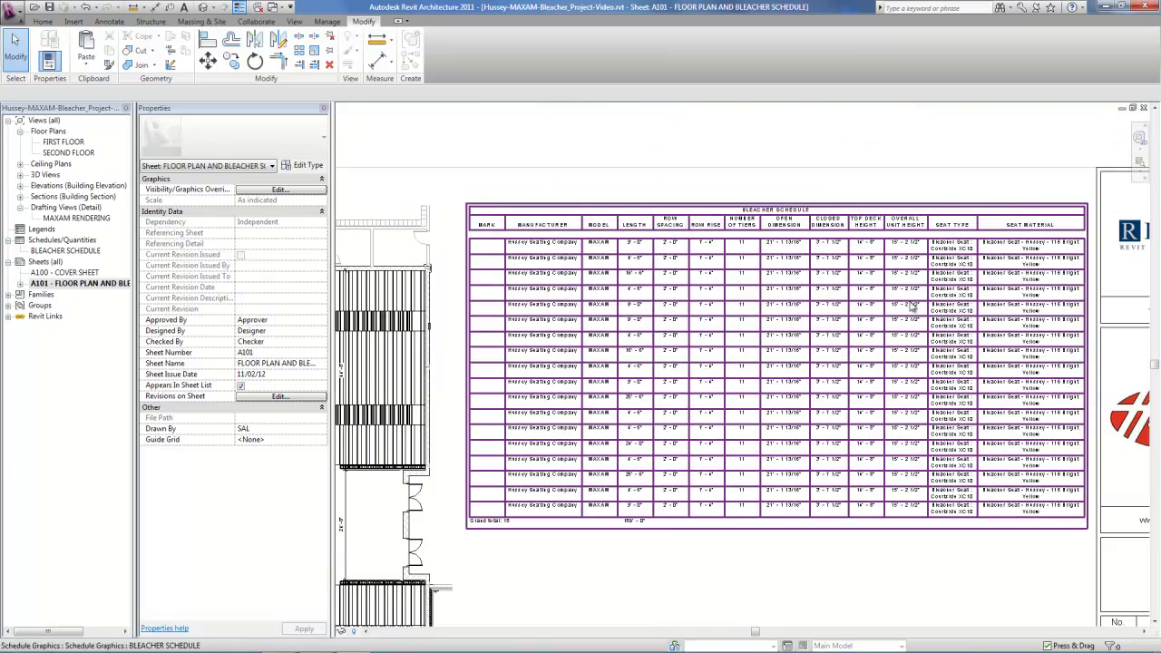
pyautogui.scroll(2, 1003, 195)
pyautogui.scroll(1, 1006, 179)
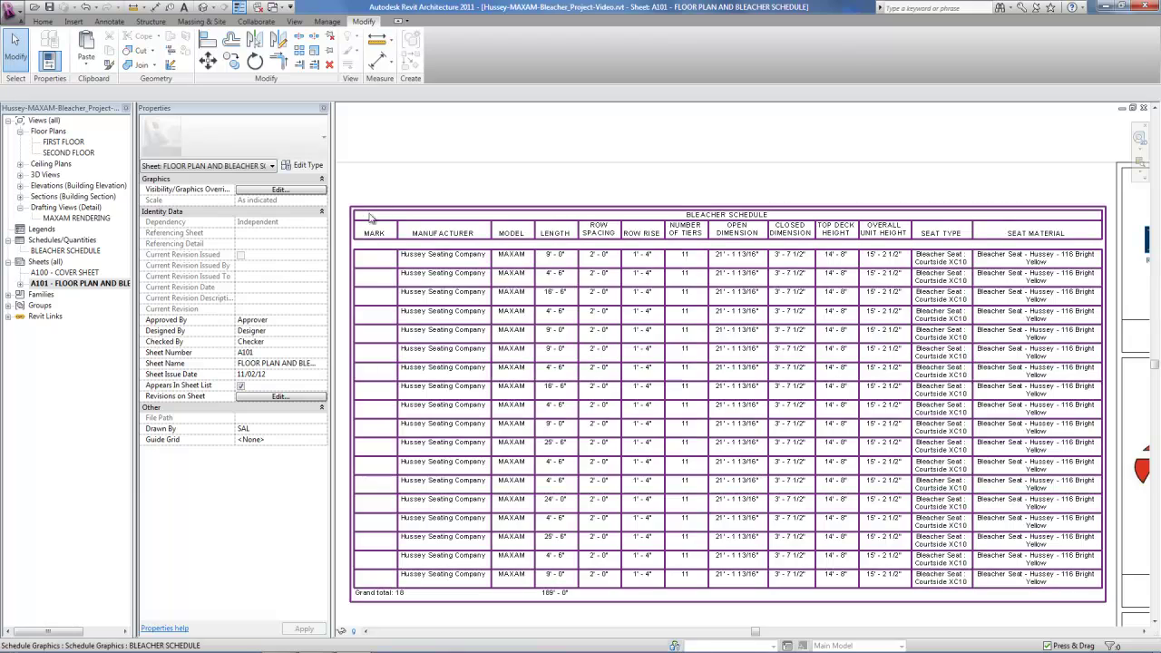
# Compare the bleachers in the floor plan with the schedule's columns through seat material, and review the overall sheet layout
pyautogui.scroll(-3, 373, 241)
pyautogui.moveTo(374, 241); pyautogui.dragTo(667, 216, button='middle')
pyautogui.scroll(2, 581, 265)
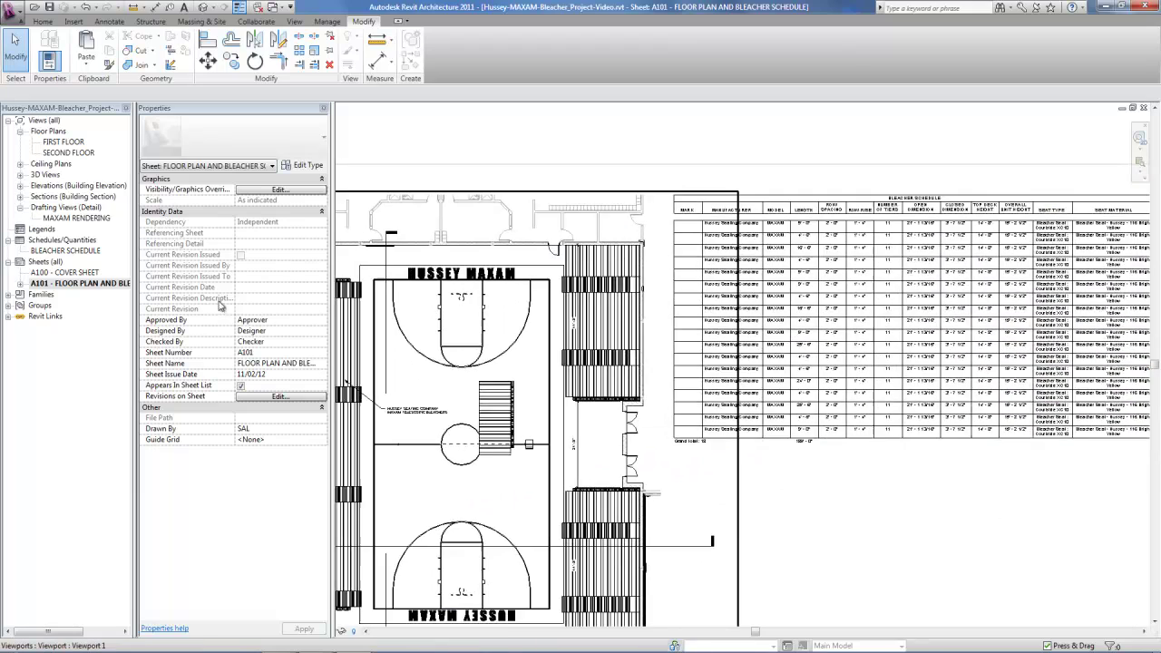
pyautogui.moveTo(585, 265); pyautogui.dragTo(677, 257, button='middle')
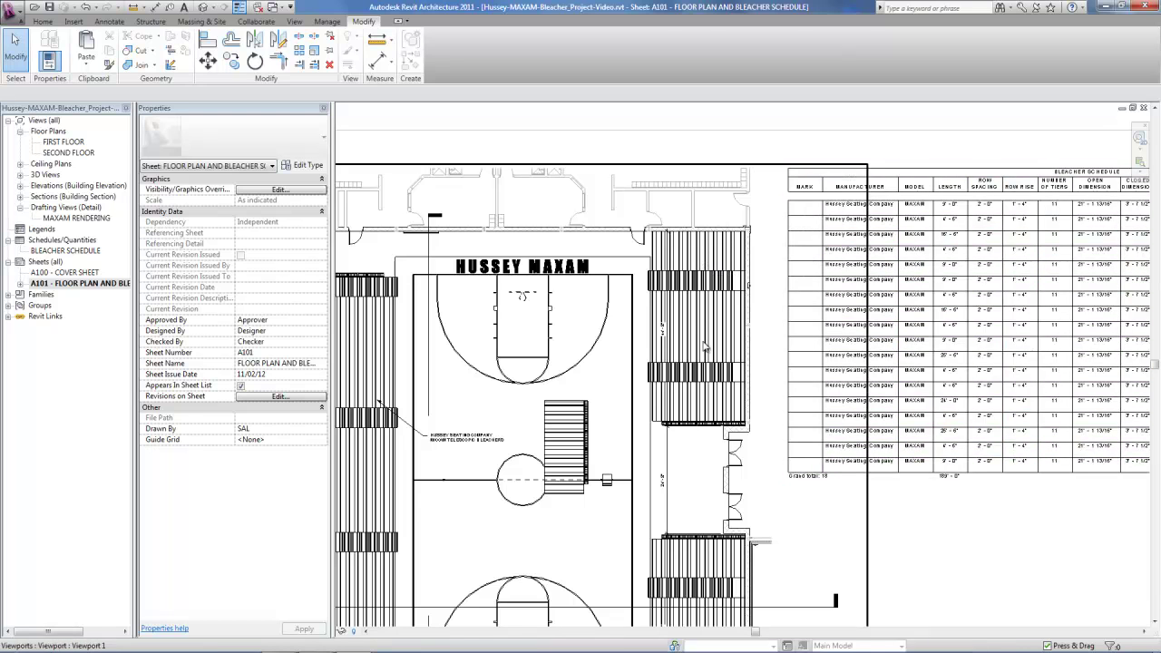
pyautogui.scroll(4, 502, 342)
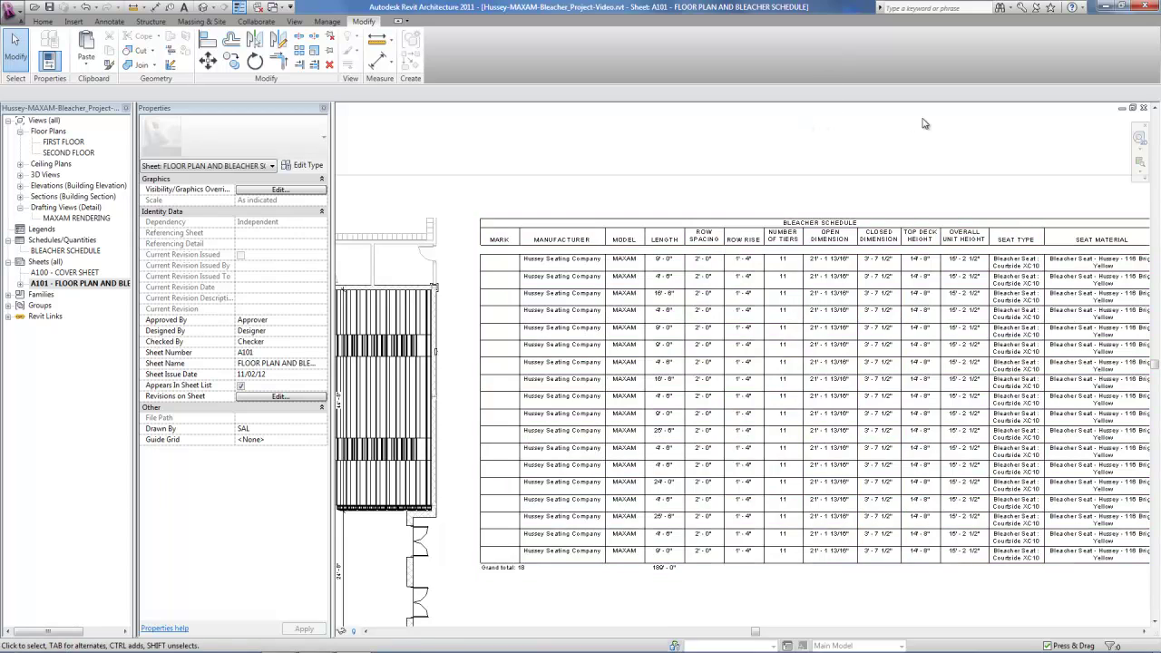
pyautogui.moveTo(923, 124); pyautogui.dragTo(698, 154, button='middle')
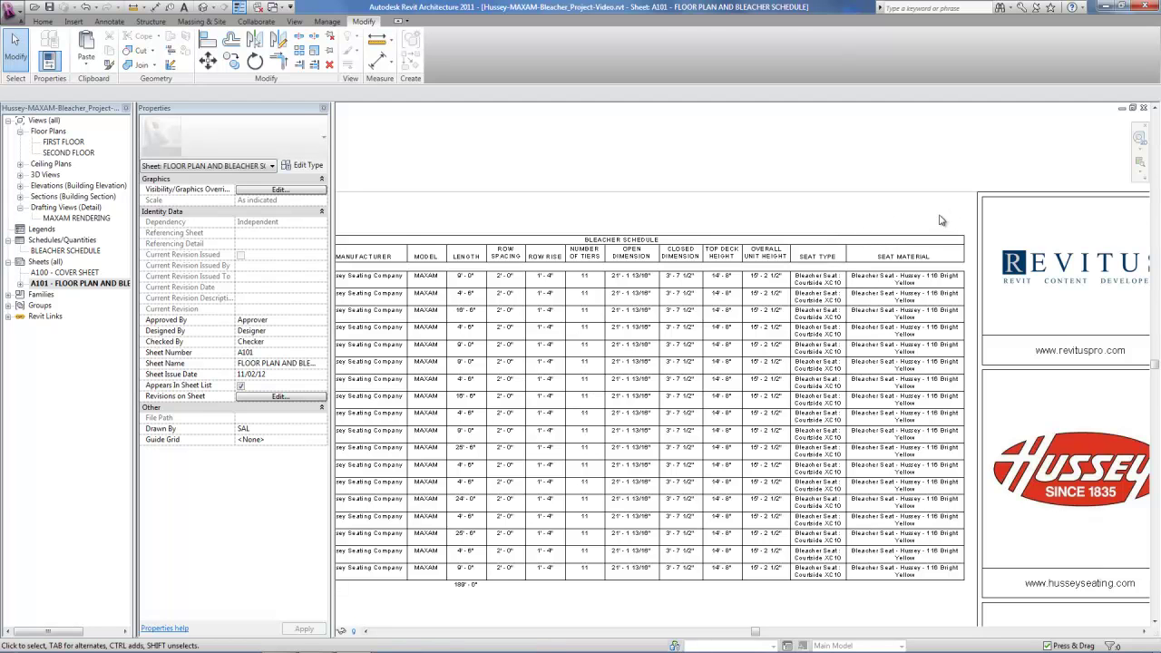
pyautogui.scroll(-4, 940, 220)
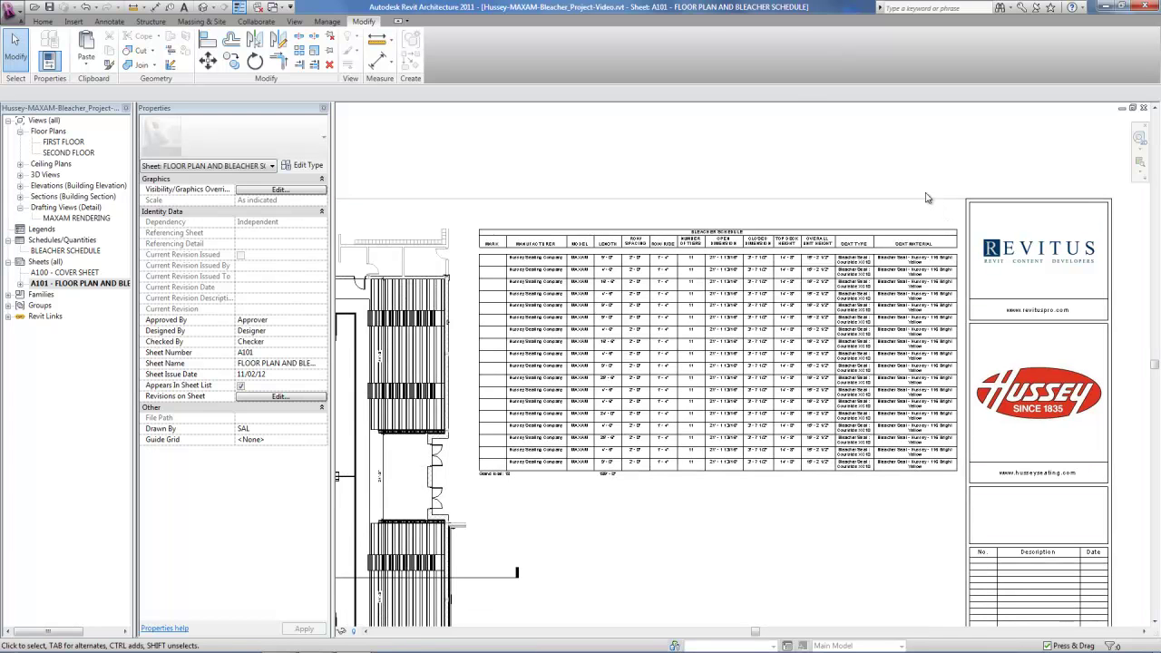
pyautogui.scroll(-3, 997, 145)
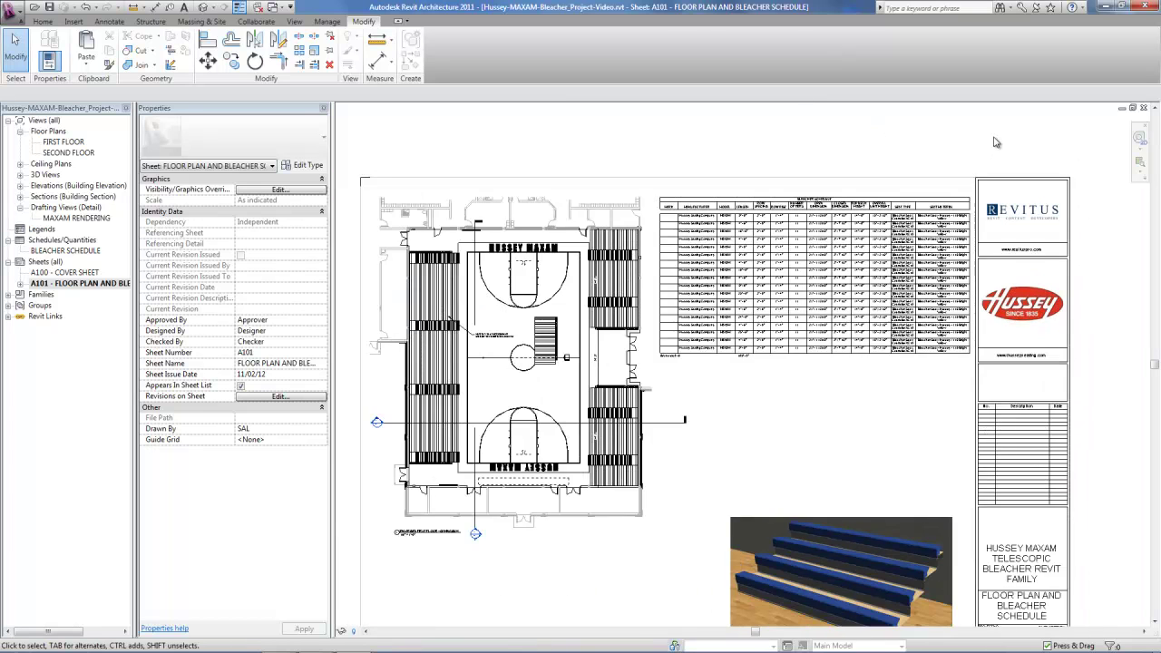
pyautogui.scroll(-1, 996, 142)
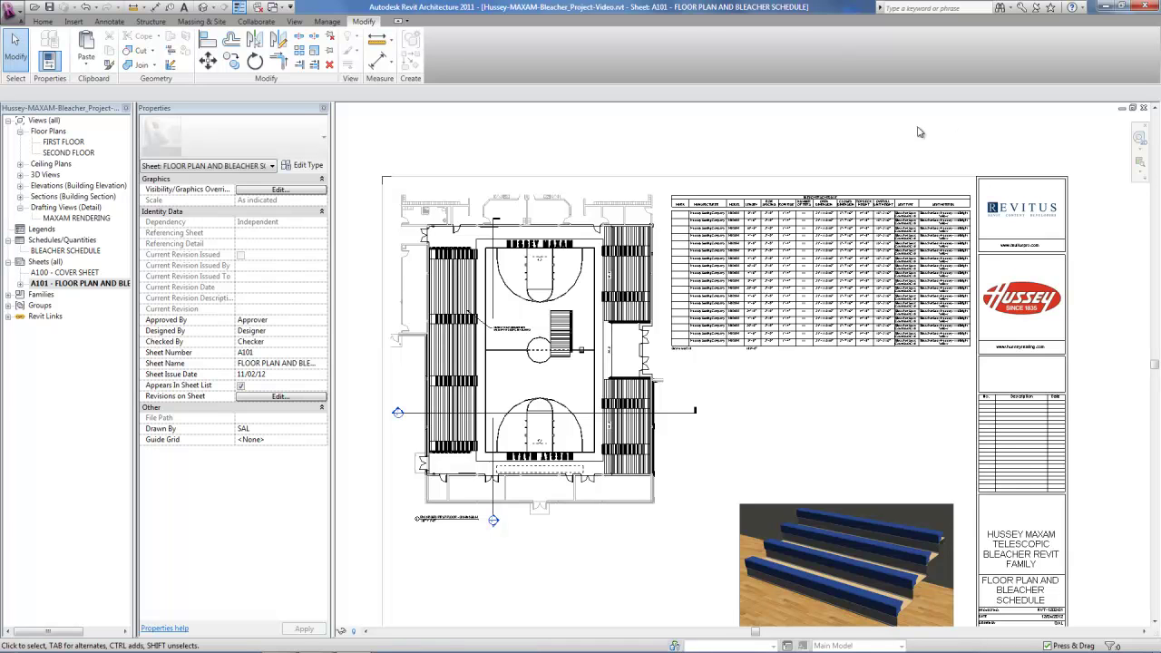
# Reactivate the FIRST FLOOR viewport, delete the extra bleacher beside the center circle, and deactivate the viewport
pyautogui.scroll(2, 747, 377)
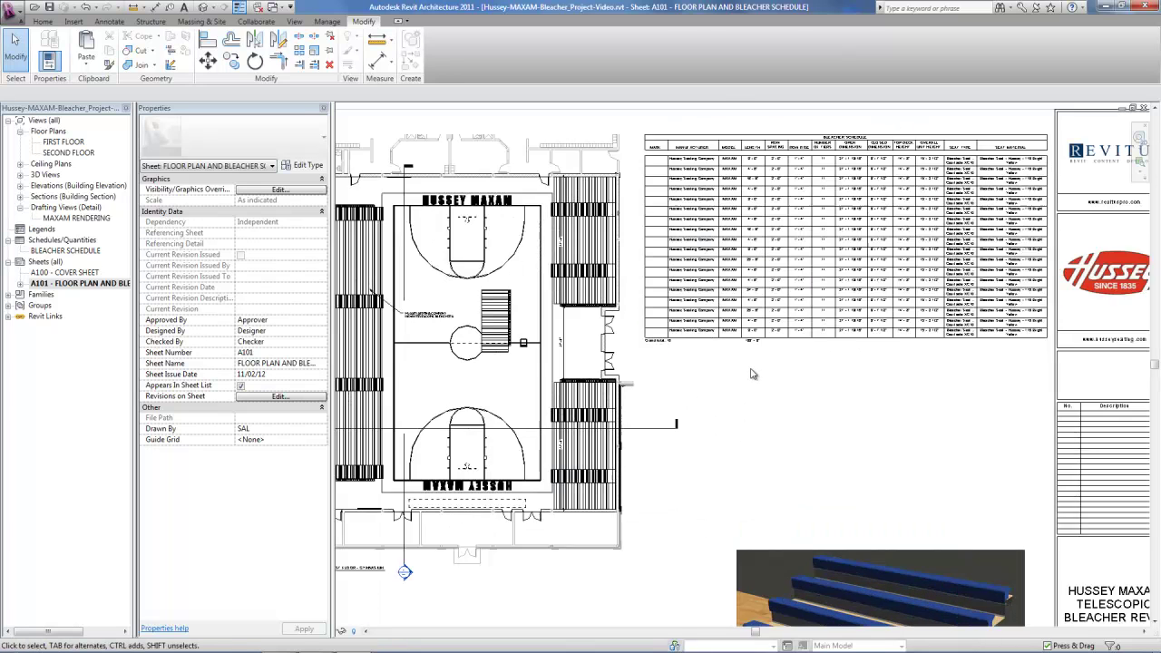
pyautogui.scroll(1, 751, 374)
pyautogui.click(379, 258)
pyautogui.rightClick(379, 259)
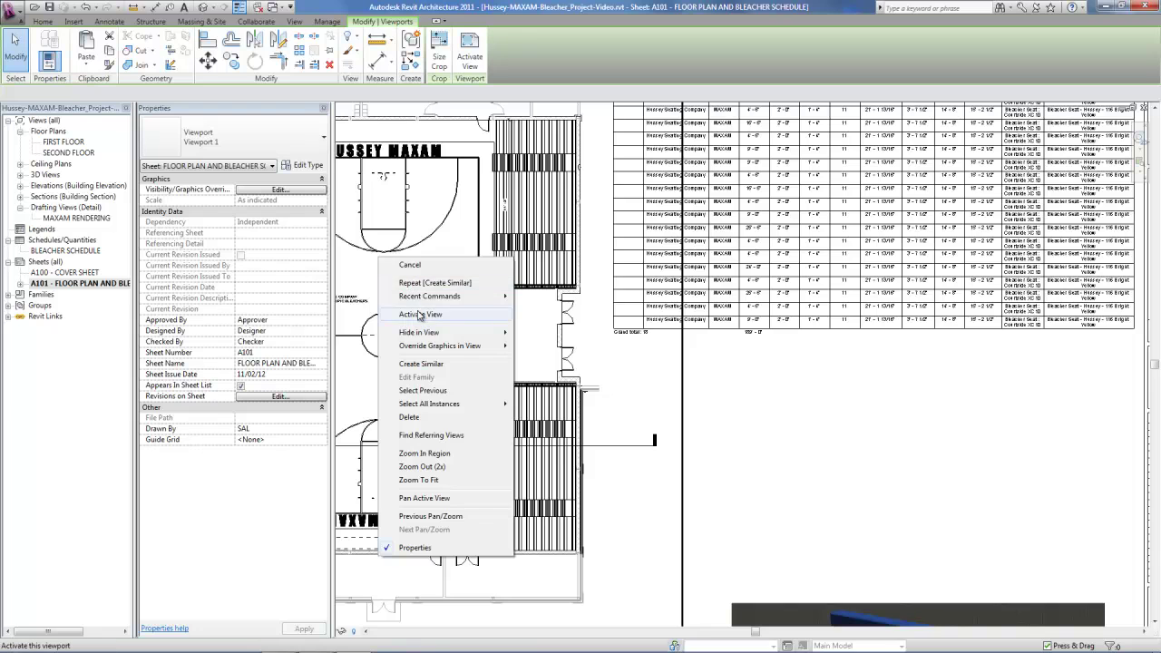
pyautogui.click(419, 313)
pyautogui.click(509, 336)
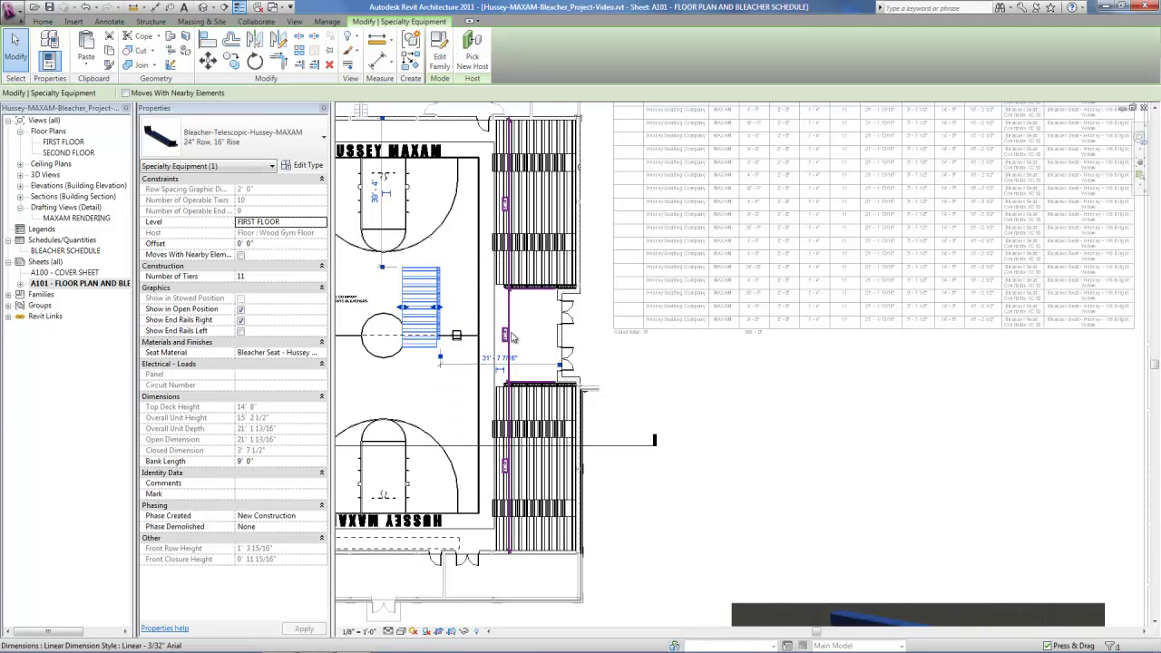
pyautogui.press('Escape')
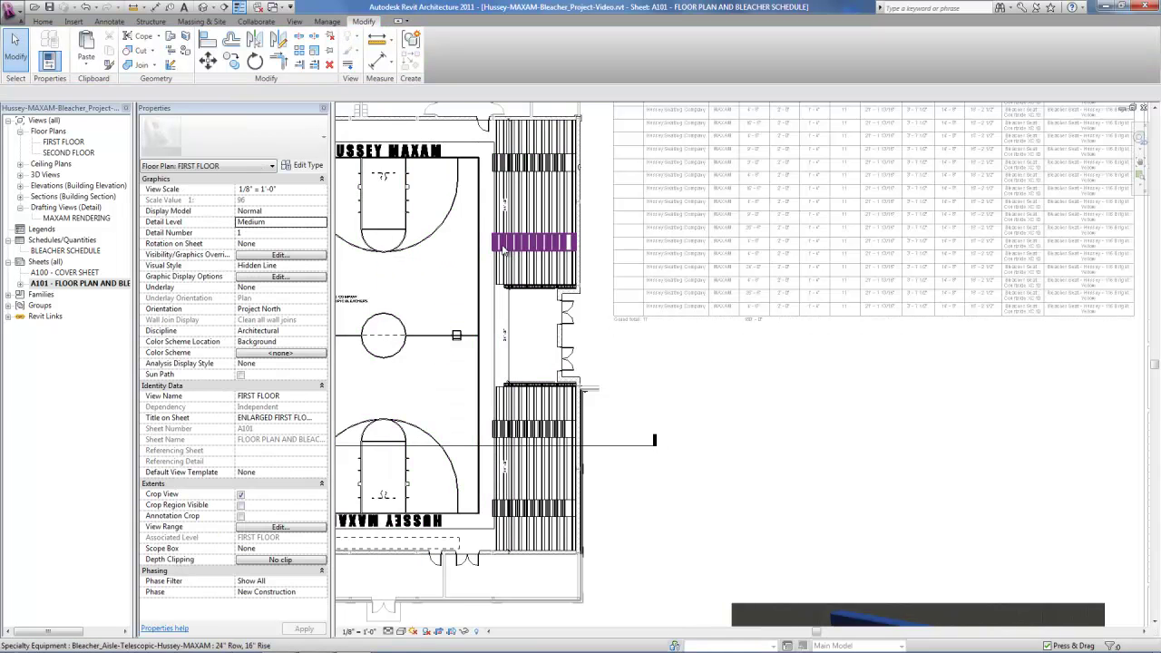
pyautogui.rightClick(760, 364)
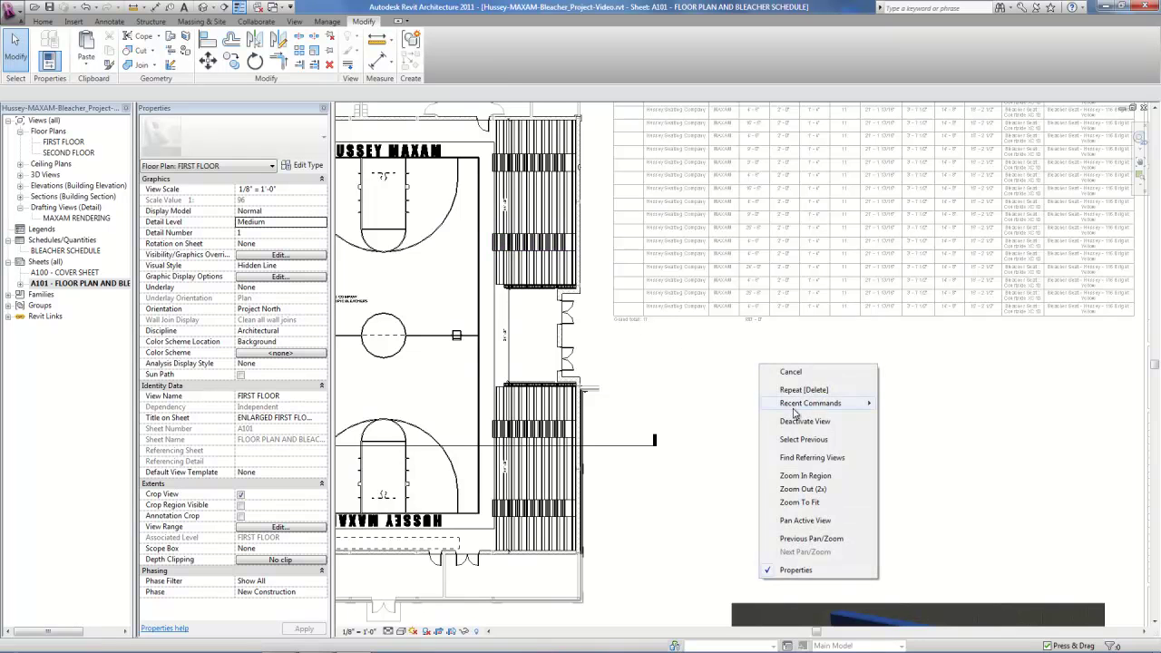
pyautogui.click(798, 419)
# Recheck the bleacher schedule's grand total and summed length against the floor plan on the sheet
pyautogui.scroll(3, 671, 326)
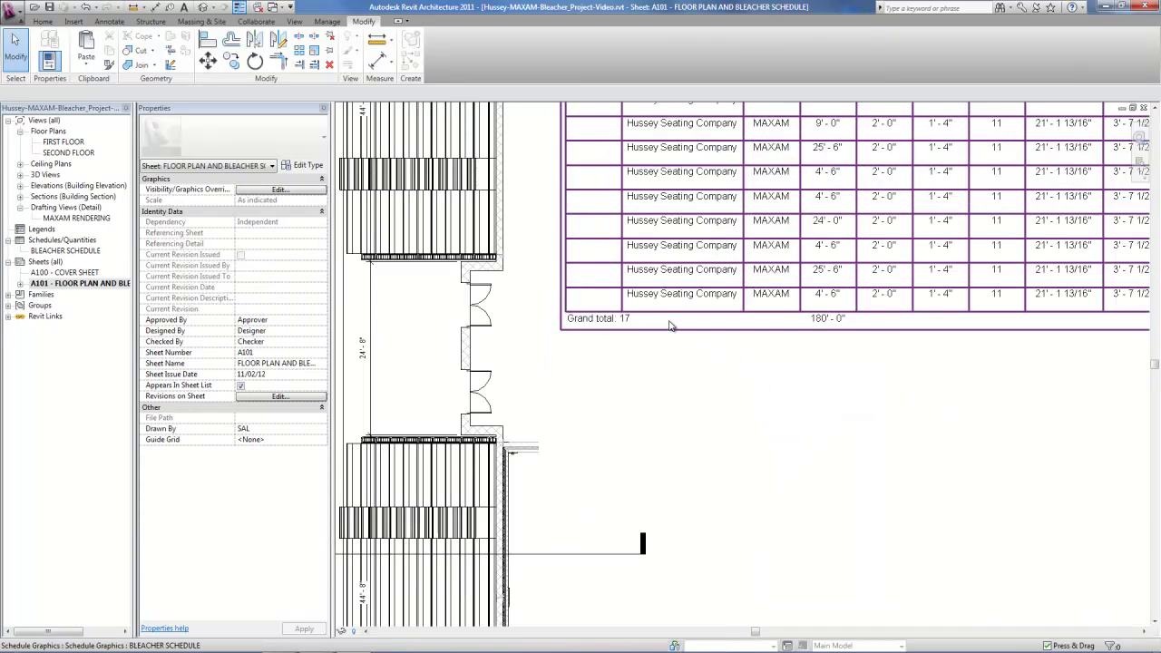
pyautogui.scroll(2, 609, 338)
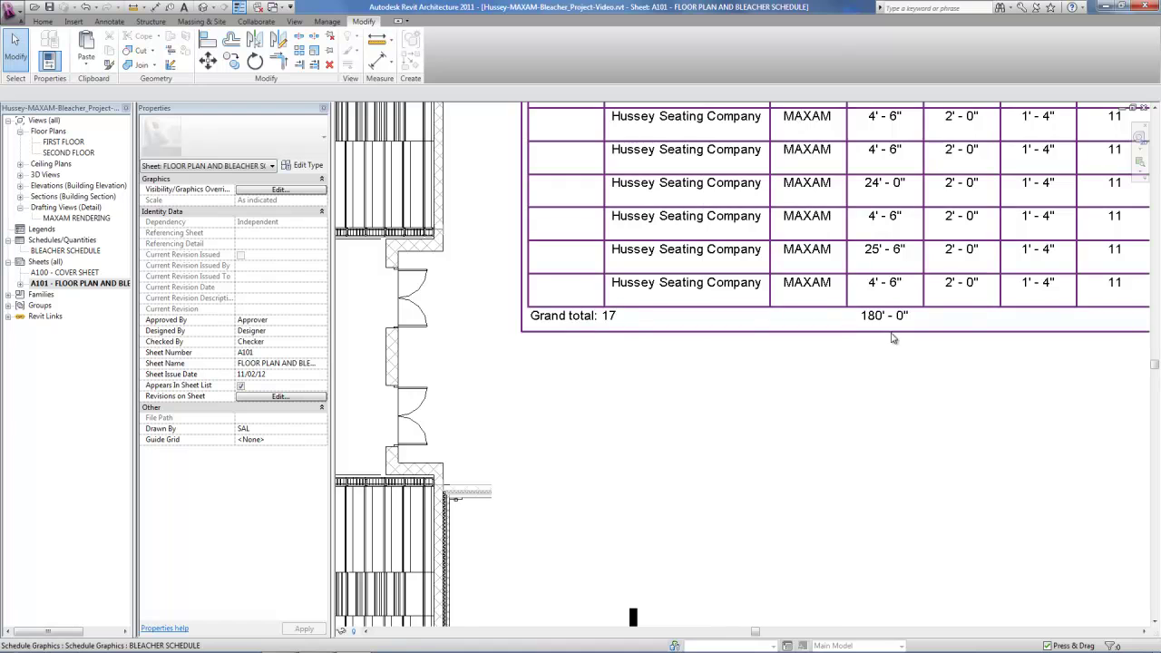
pyautogui.scroll(-6, 858, 404)
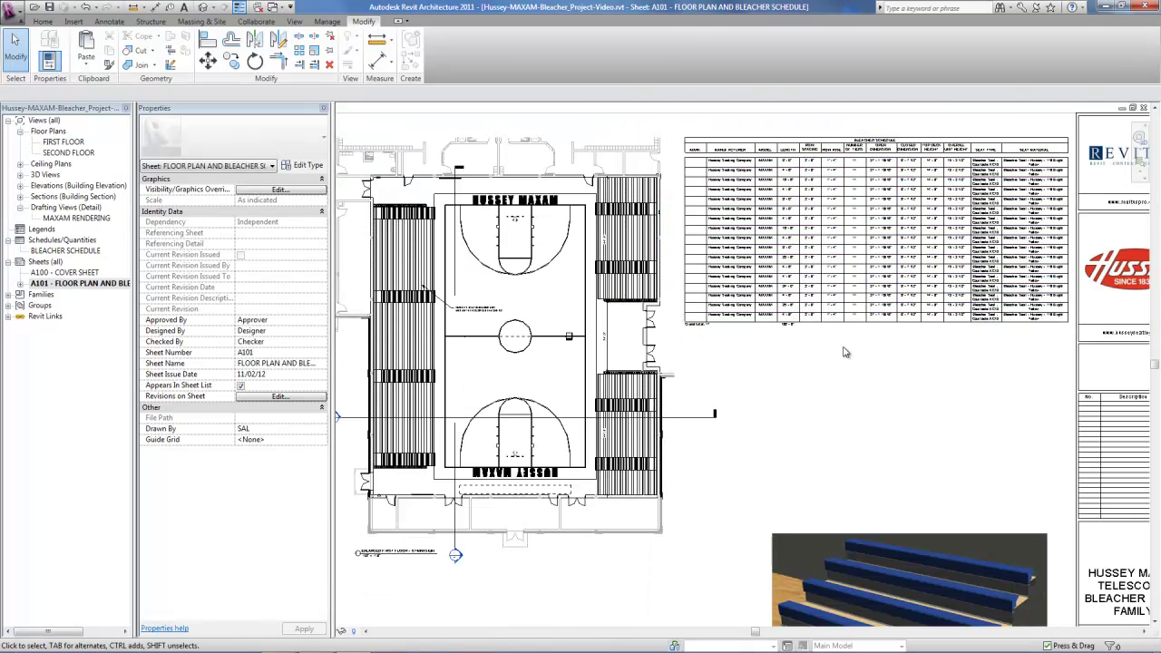
pyautogui.scroll(-2, 844, 352)
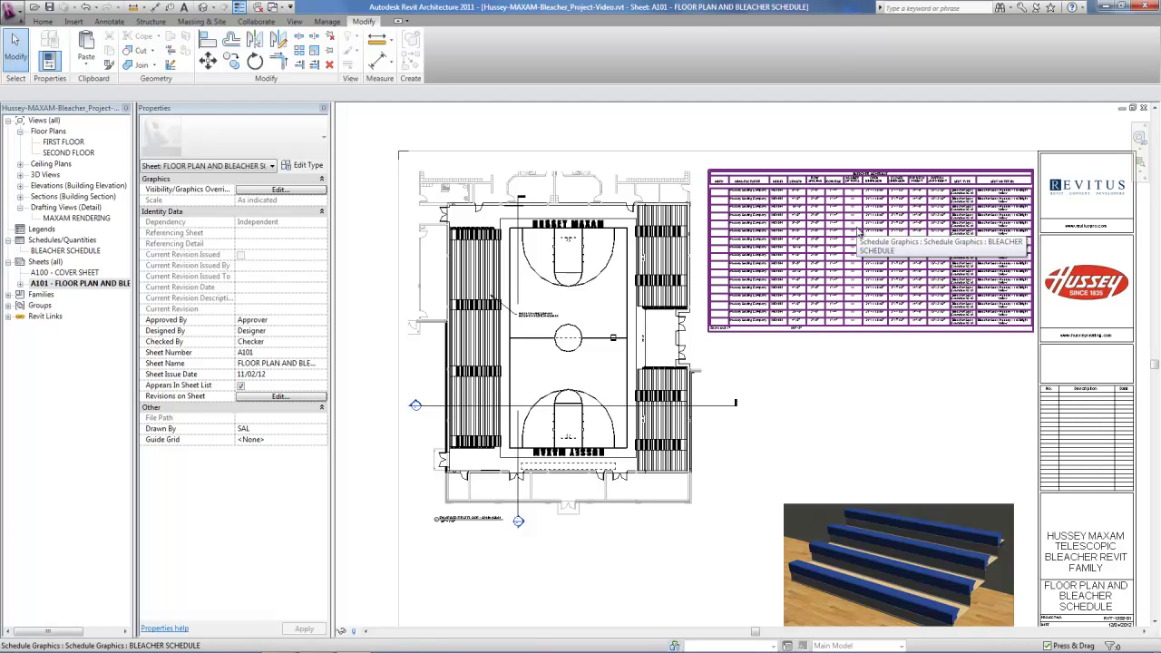
pyautogui.scroll(4, 957, 357)
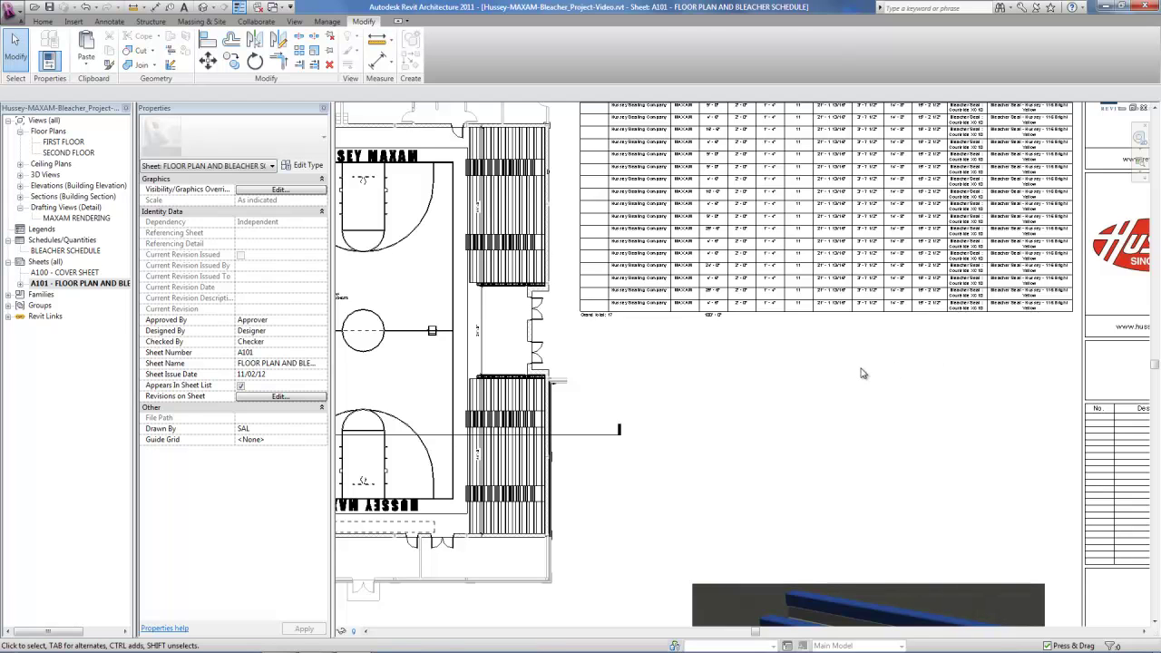
pyautogui.scroll(-3, 863, 373)
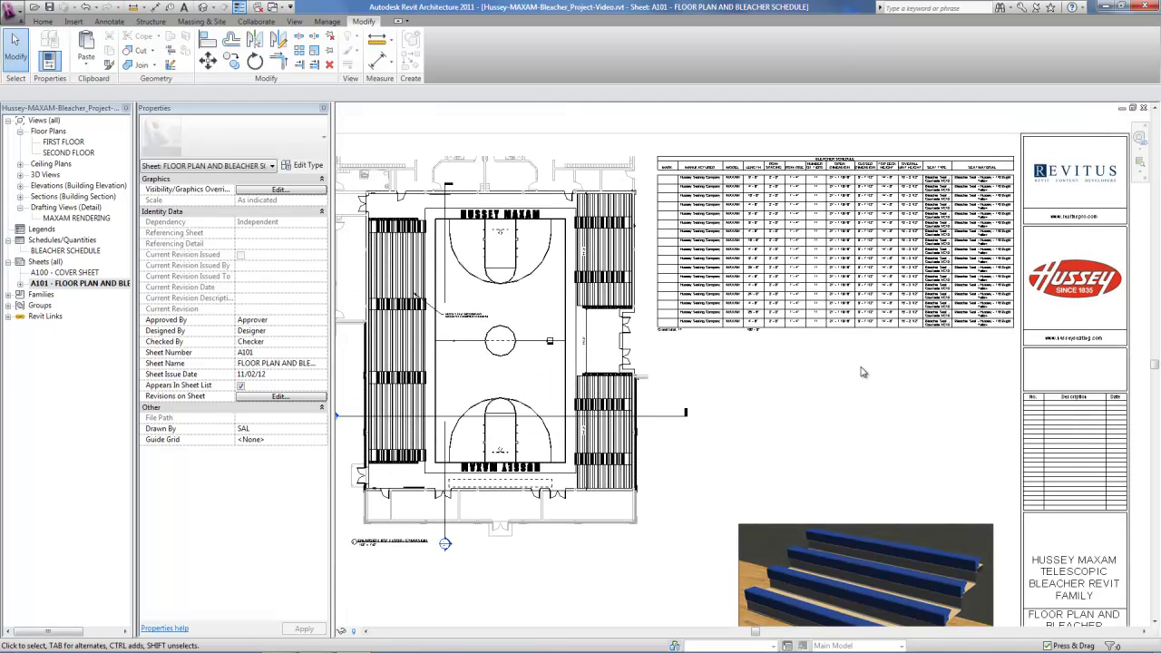
pyautogui.scroll(-1, 862, 373)
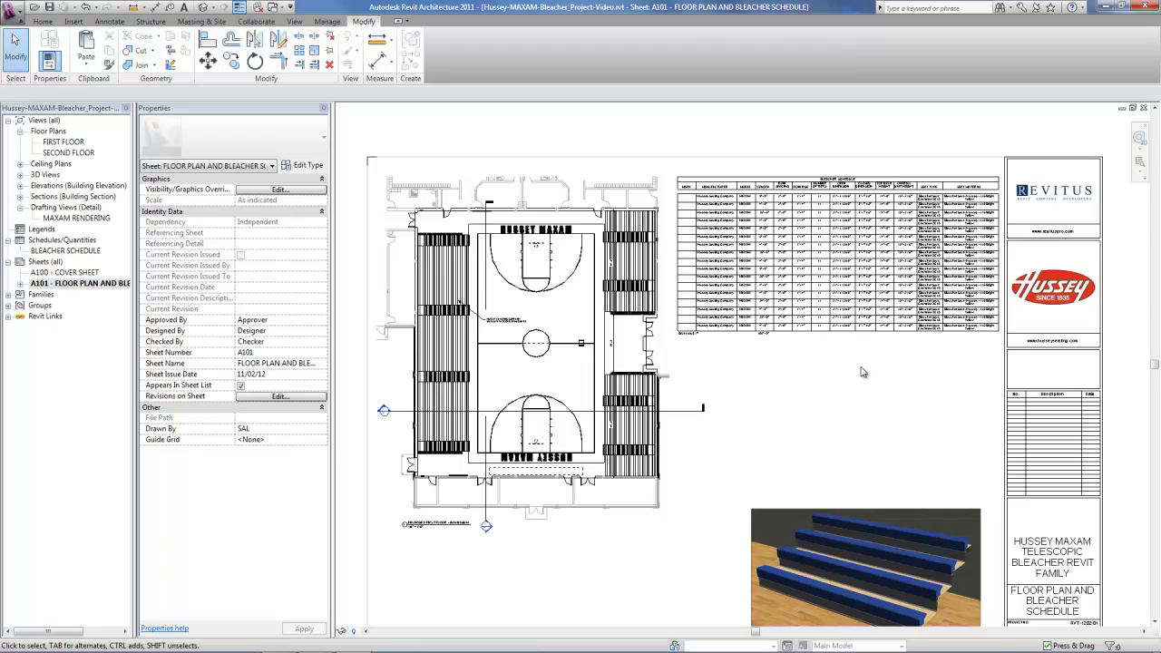
# Inspect the MAXAM RENDERING view below the bleacher schedule on sheet A101
pyautogui.scroll(-2, 862, 373)
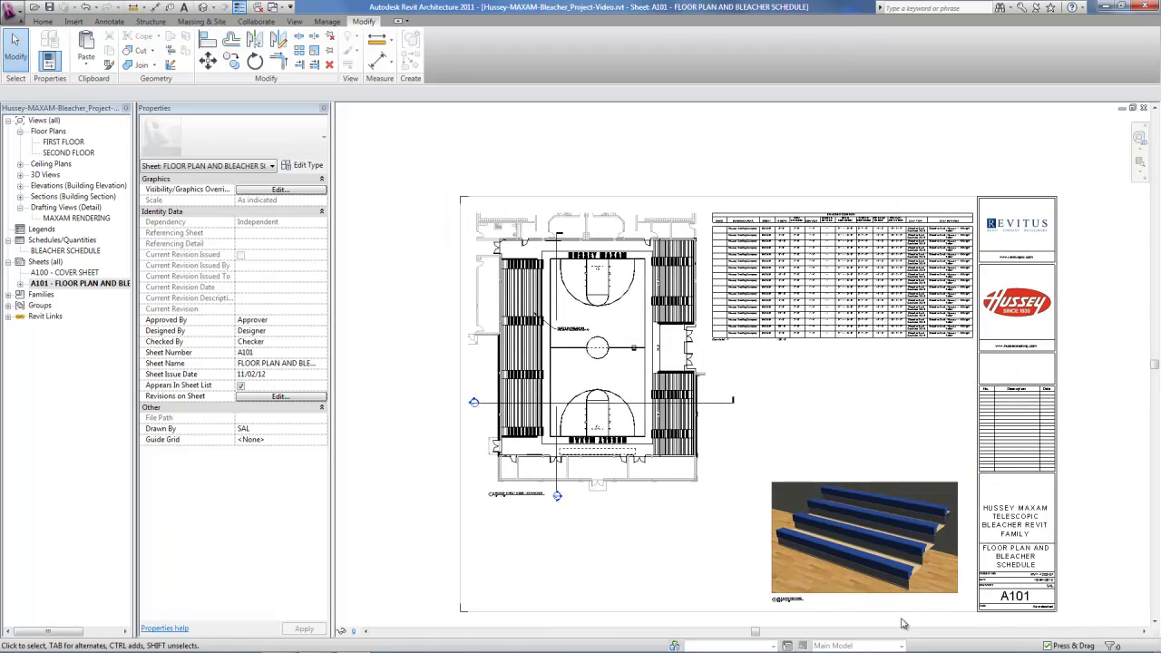
pyautogui.scroll(5, 903, 623)
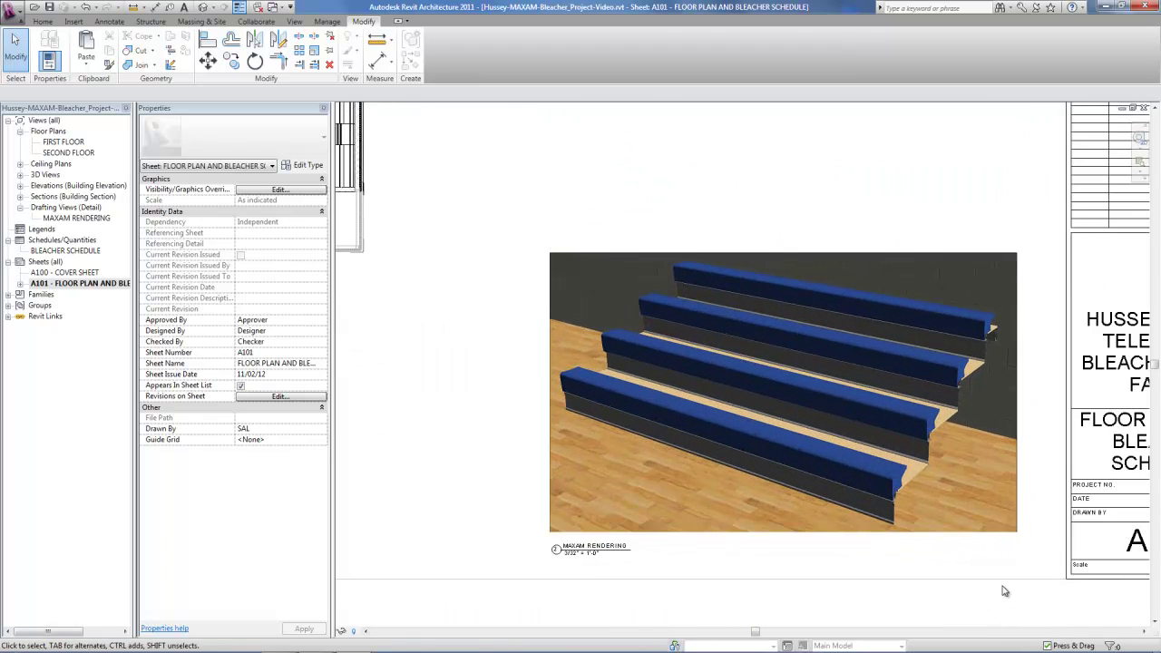
pyautogui.scroll(1, 1004, 591)
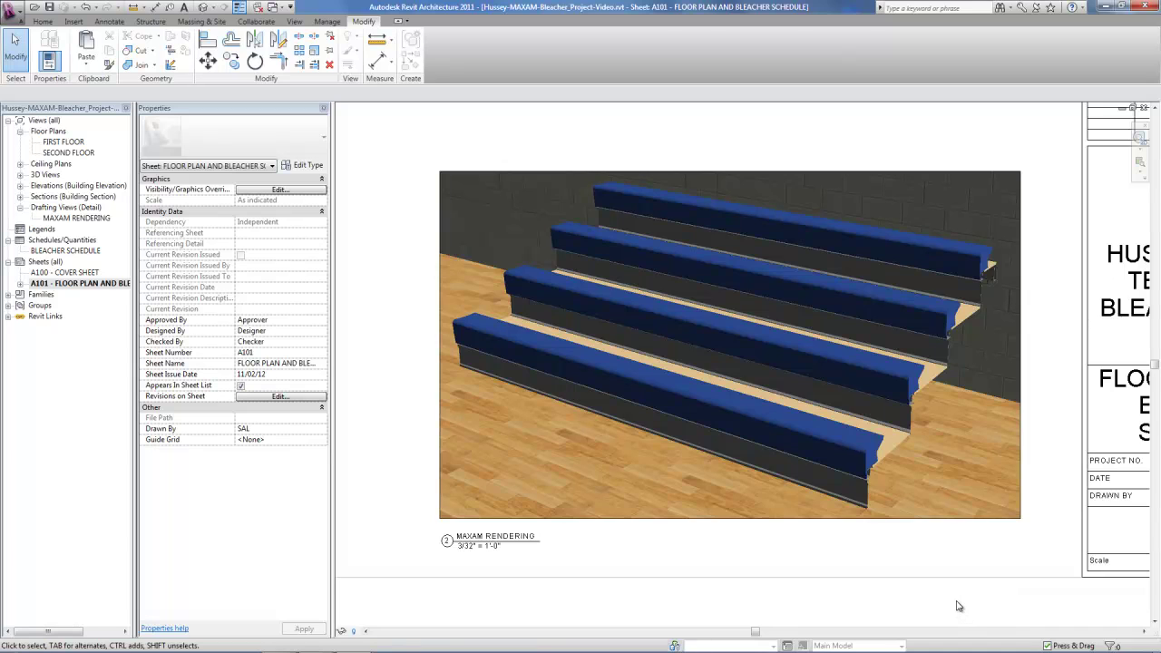